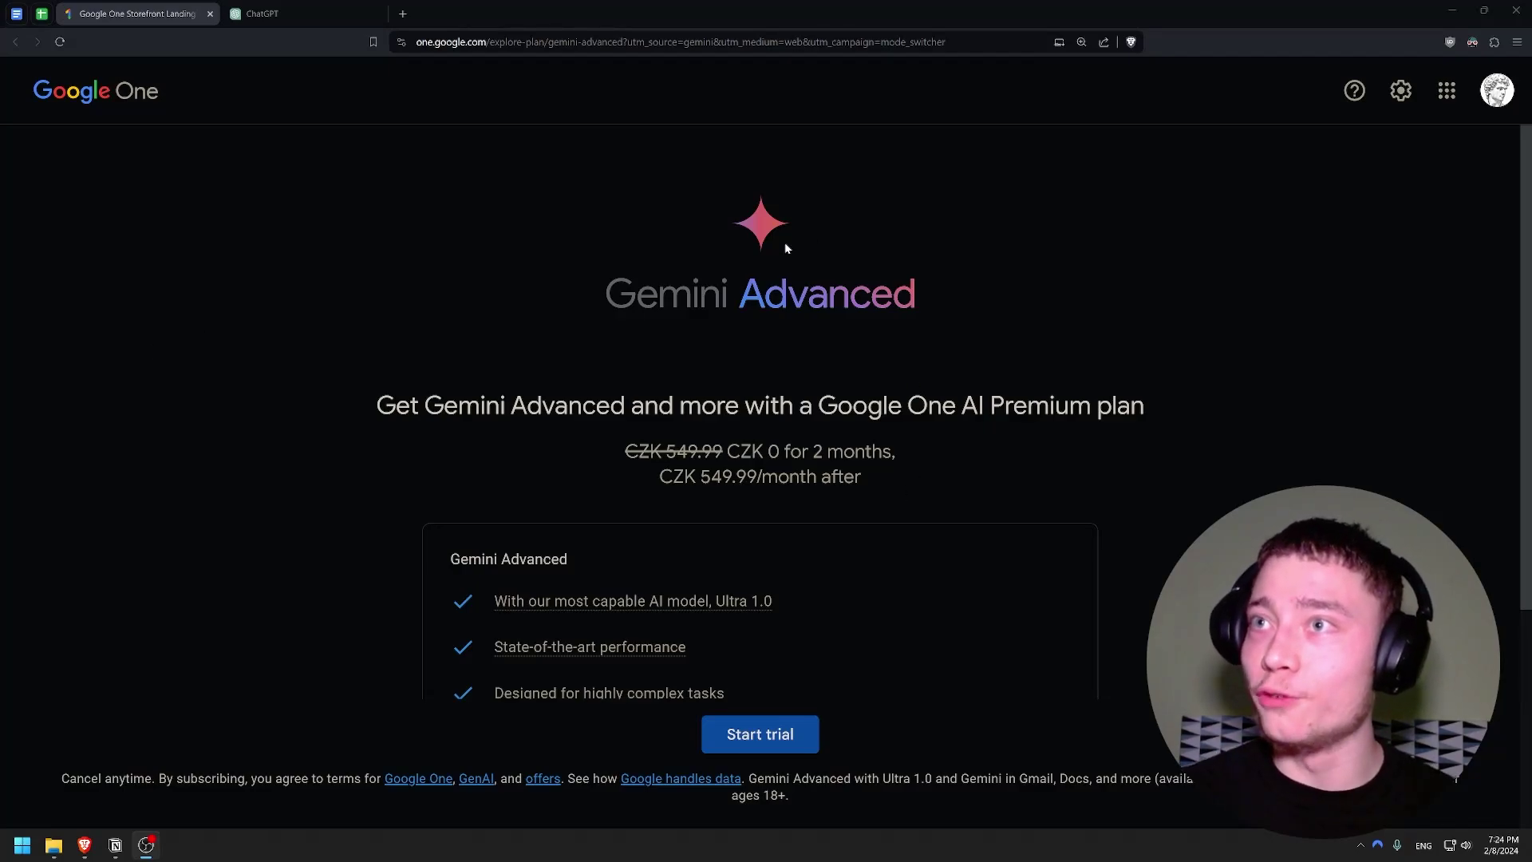
# Look over the Gemini Advanced plan page in Google One, briefly checking the ChatGPT tab.
pyautogui.scroll(-1, 774, 270)
pyautogui.scroll(1, 771, 275)
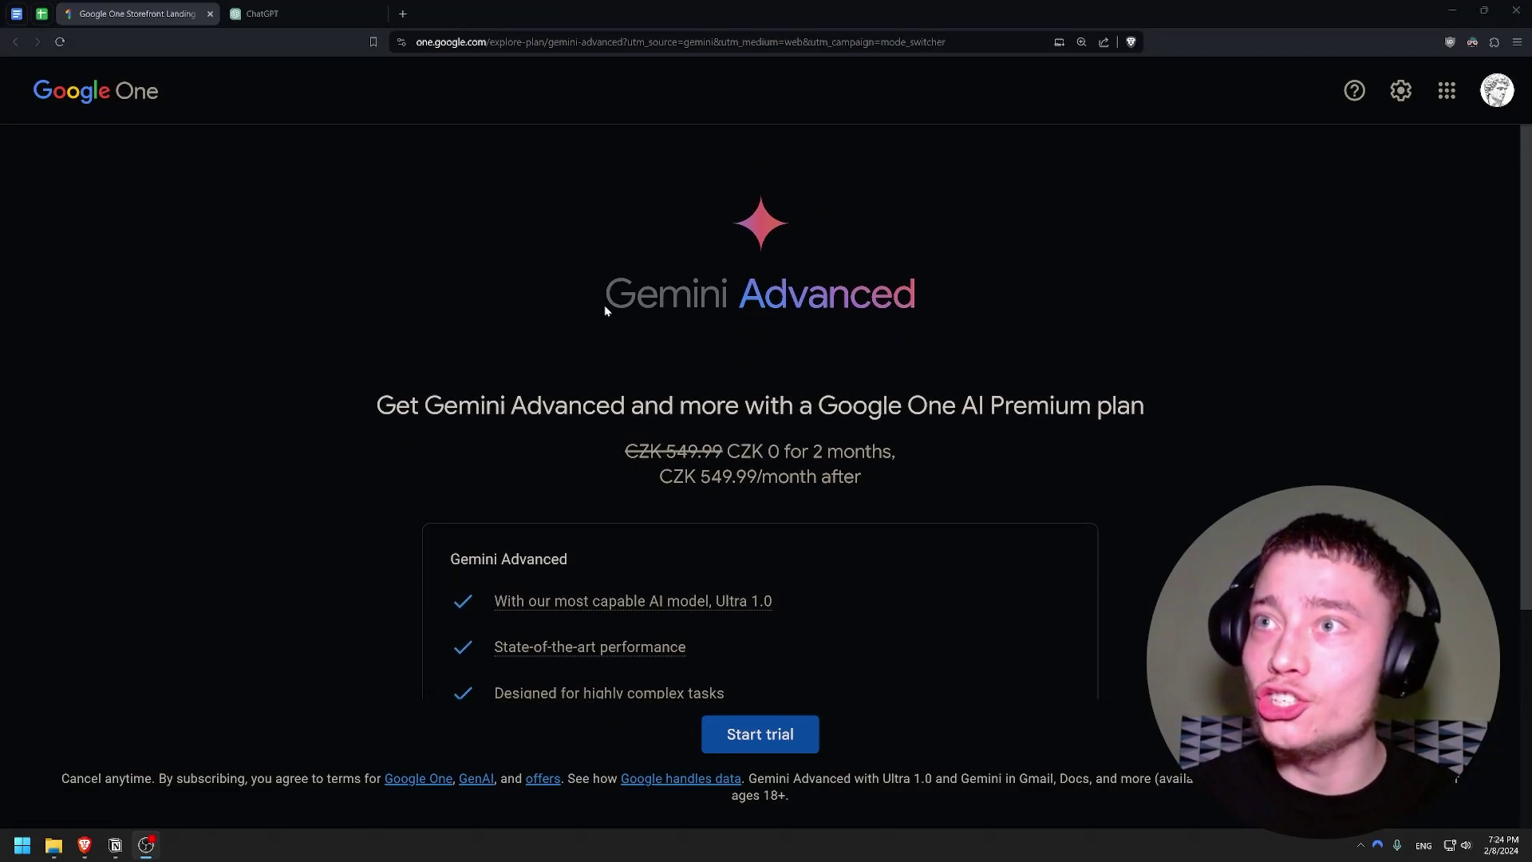
pyautogui.click(703, 308)
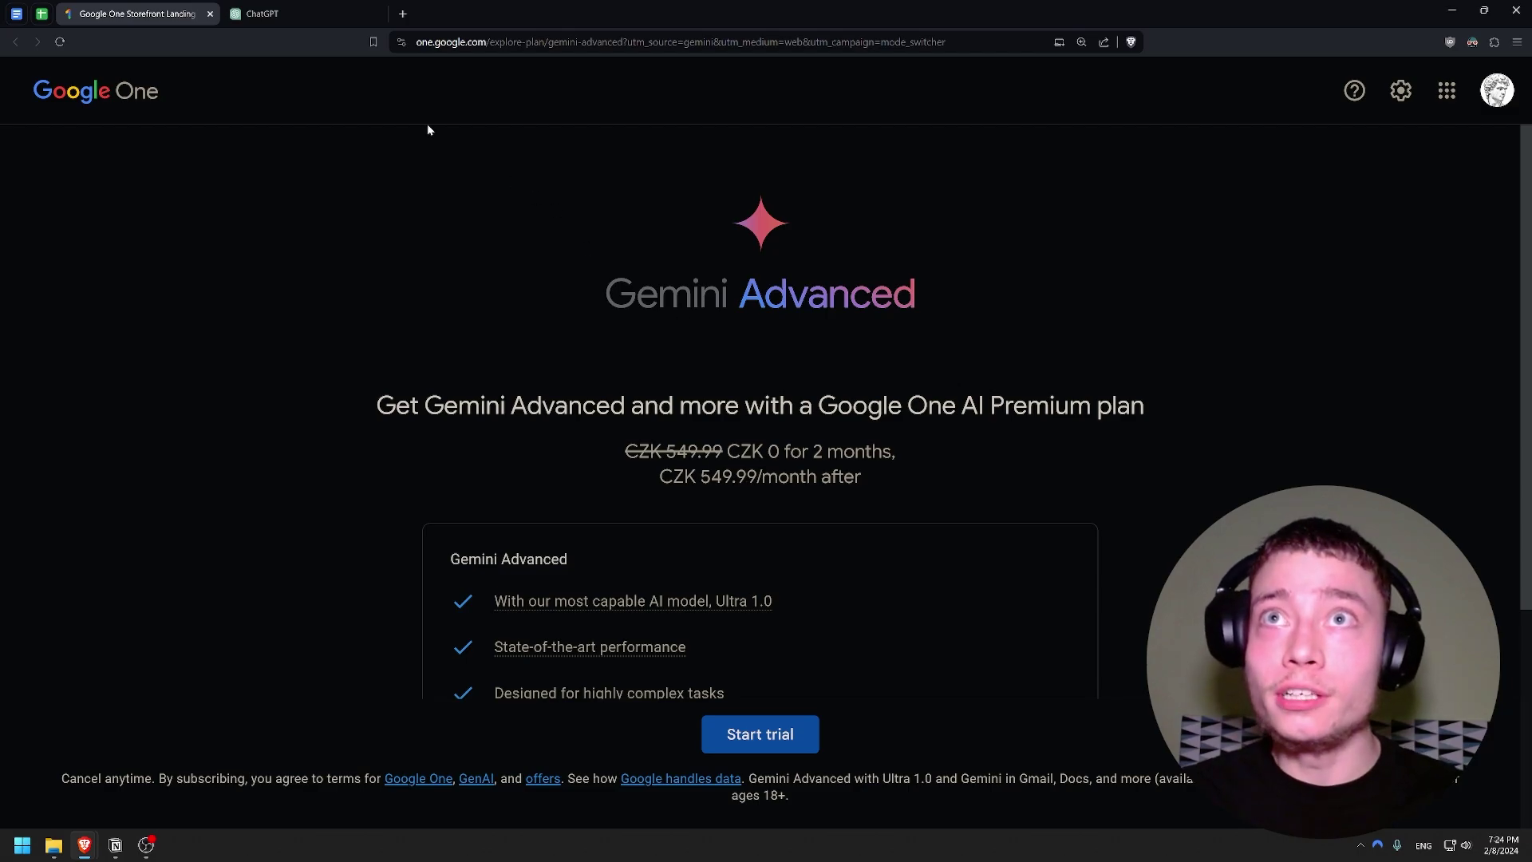
pyautogui.click(318, 11)
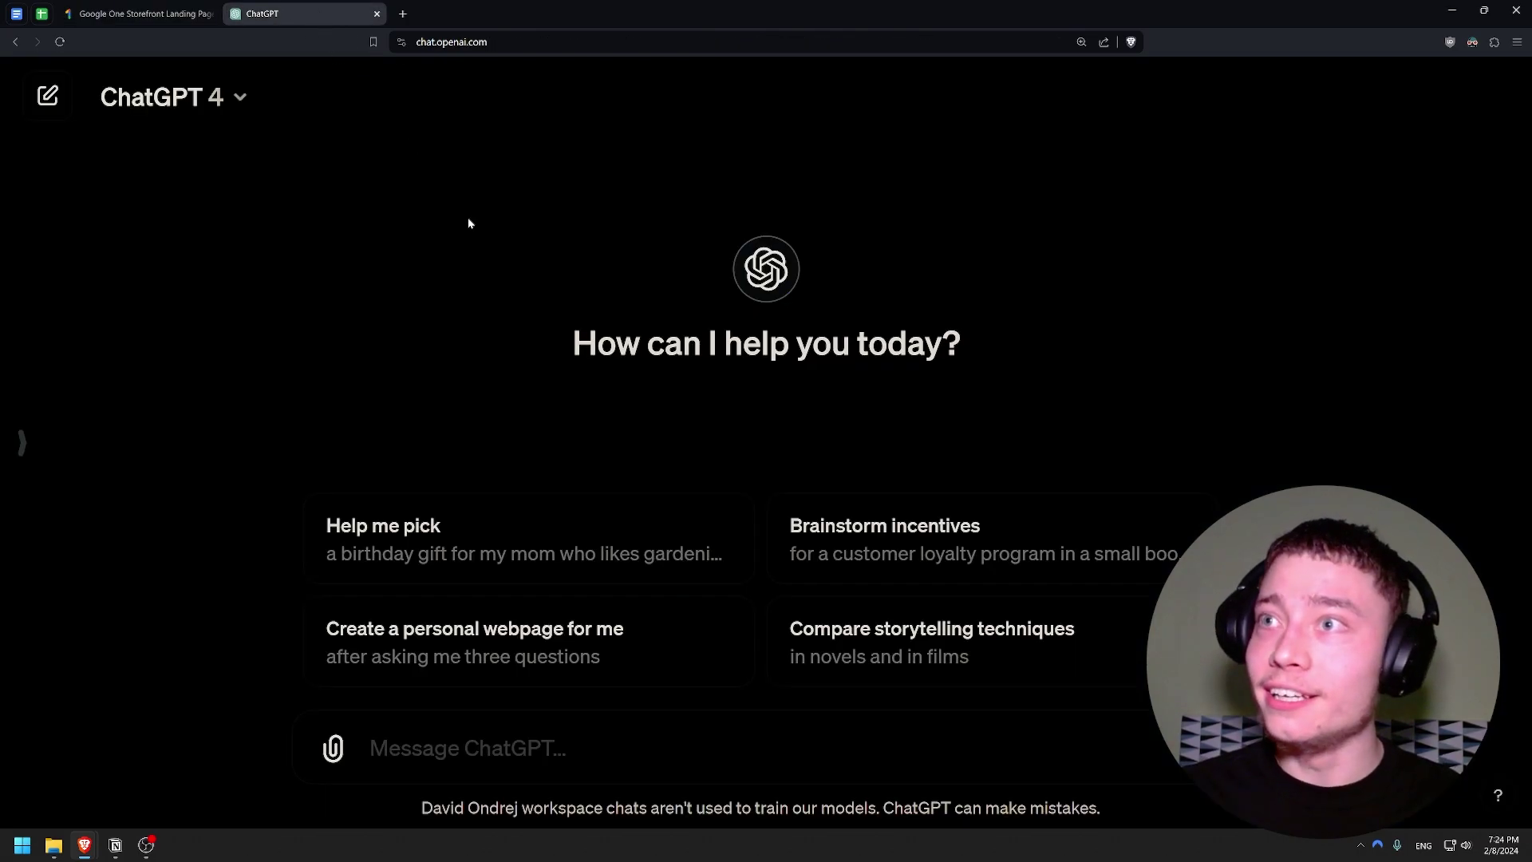
pyautogui.click(167, 17)
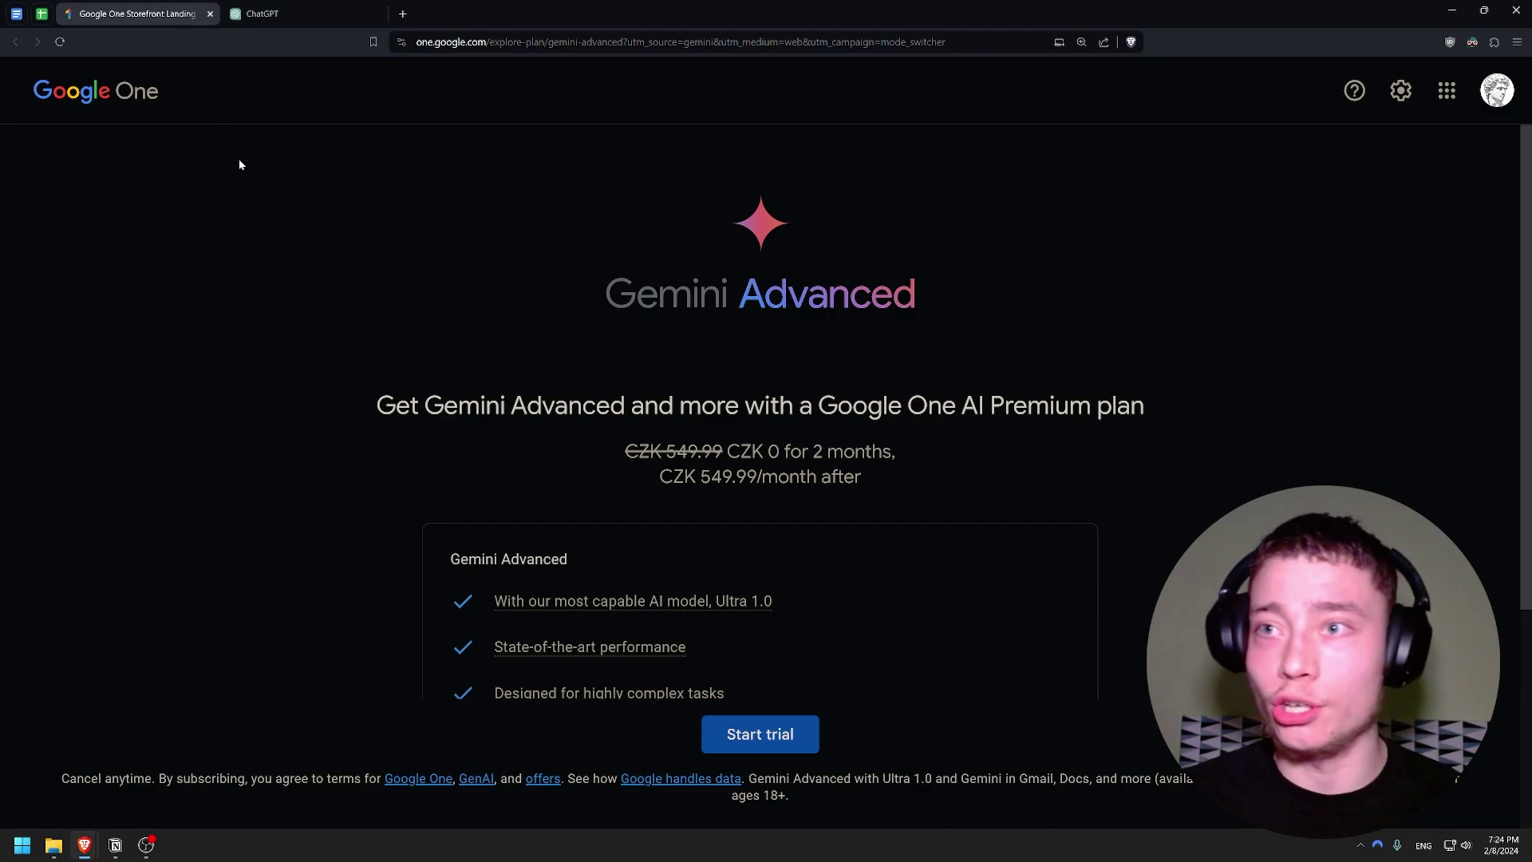
pyautogui.scroll(-1, 665, 307)
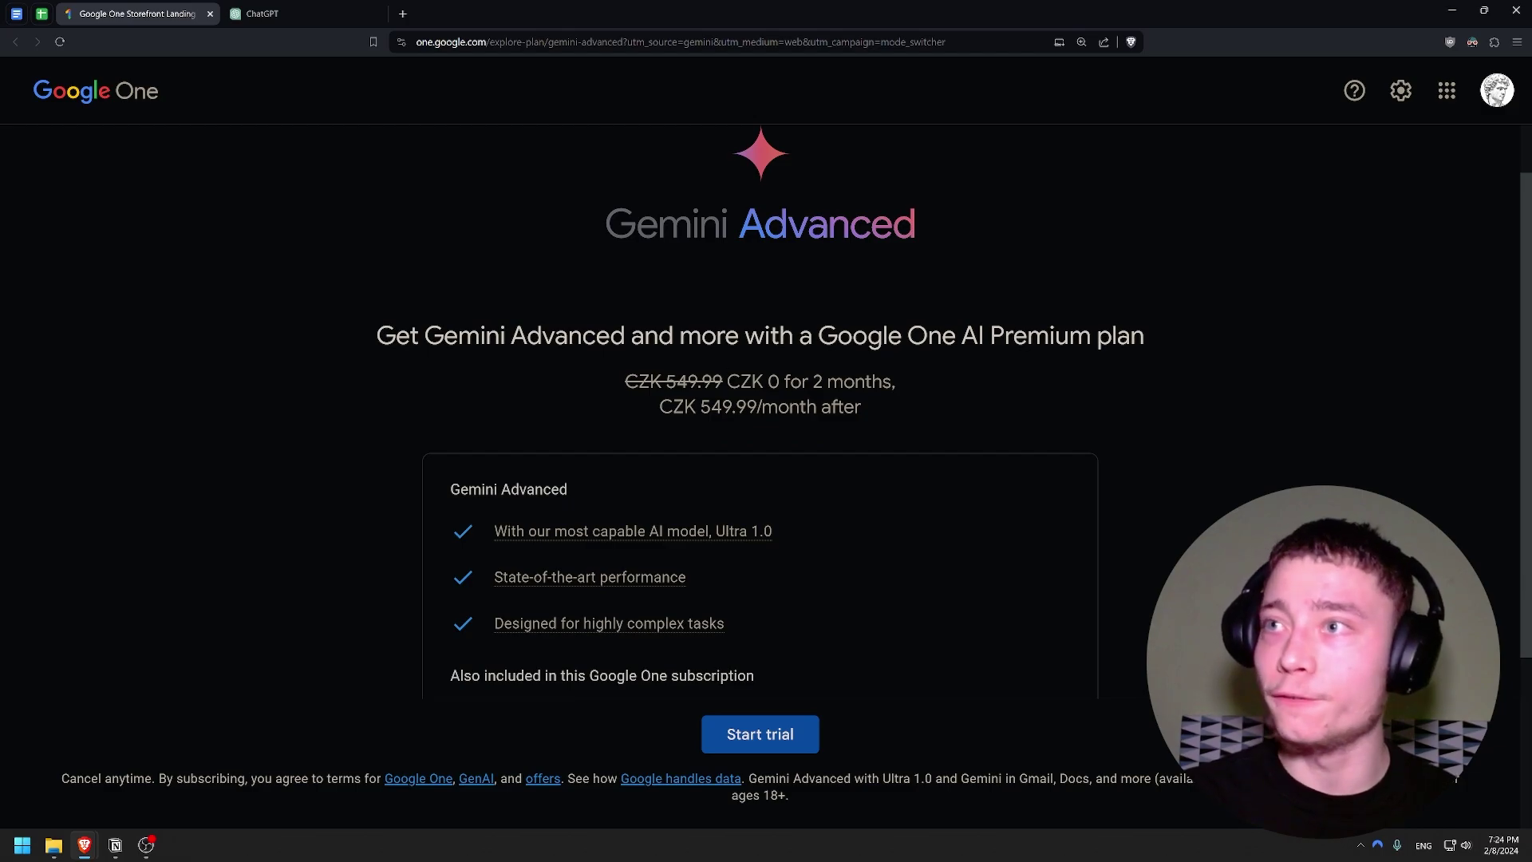
pyautogui.scroll(-3, 796, 351)
pyautogui.scroll(4, 796, 346)
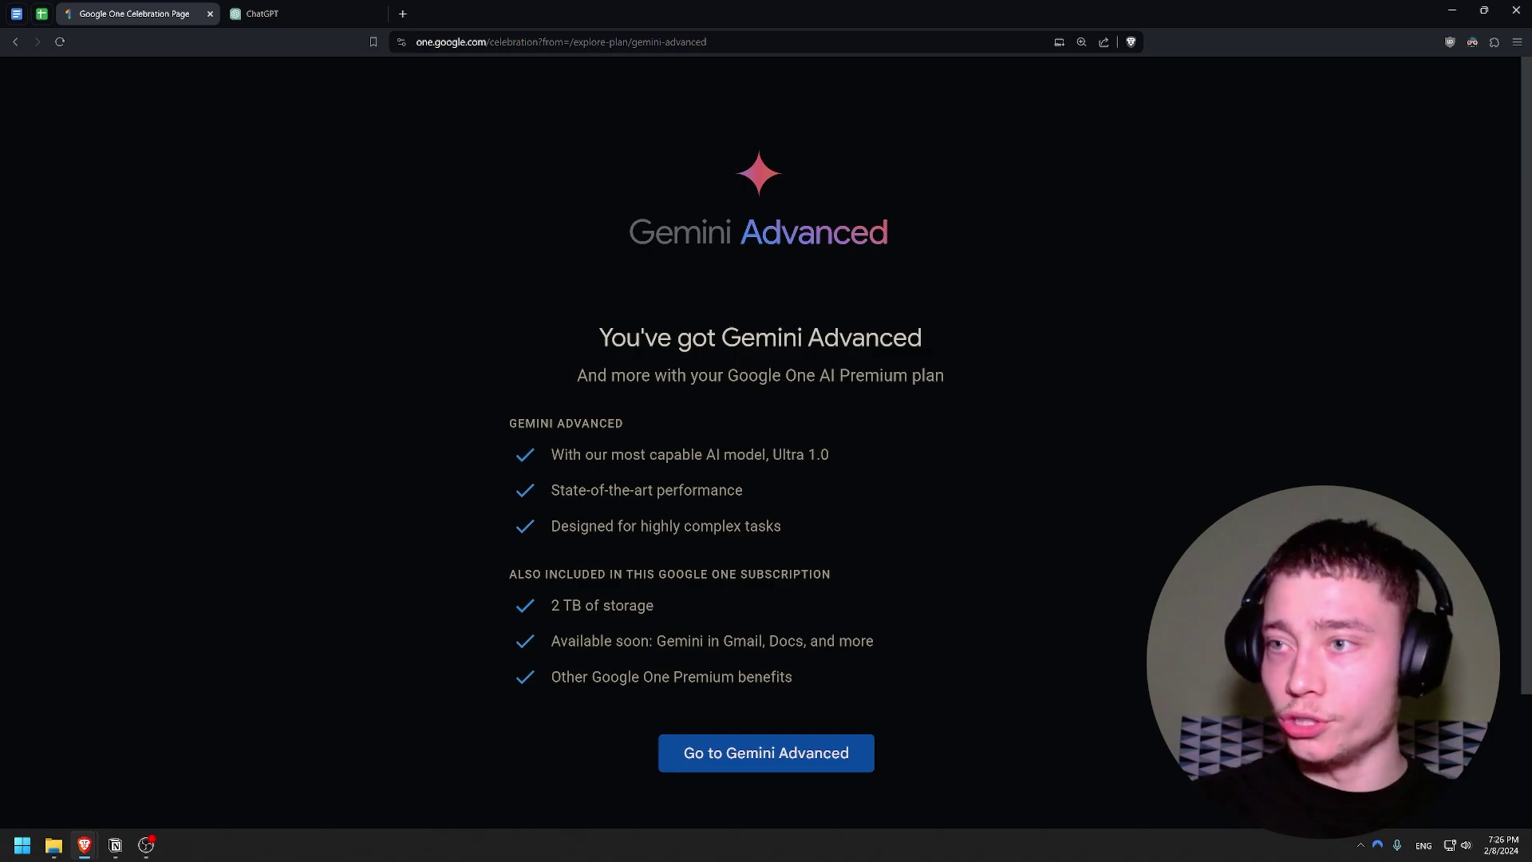
# Highlight the 'Gemini in Gmail, Docs' benefit on the confirmation page.
pyautogui.moveTo(656, 641); pyautogui.dragTo(883, 641)
pyautogui.click(883, 641)
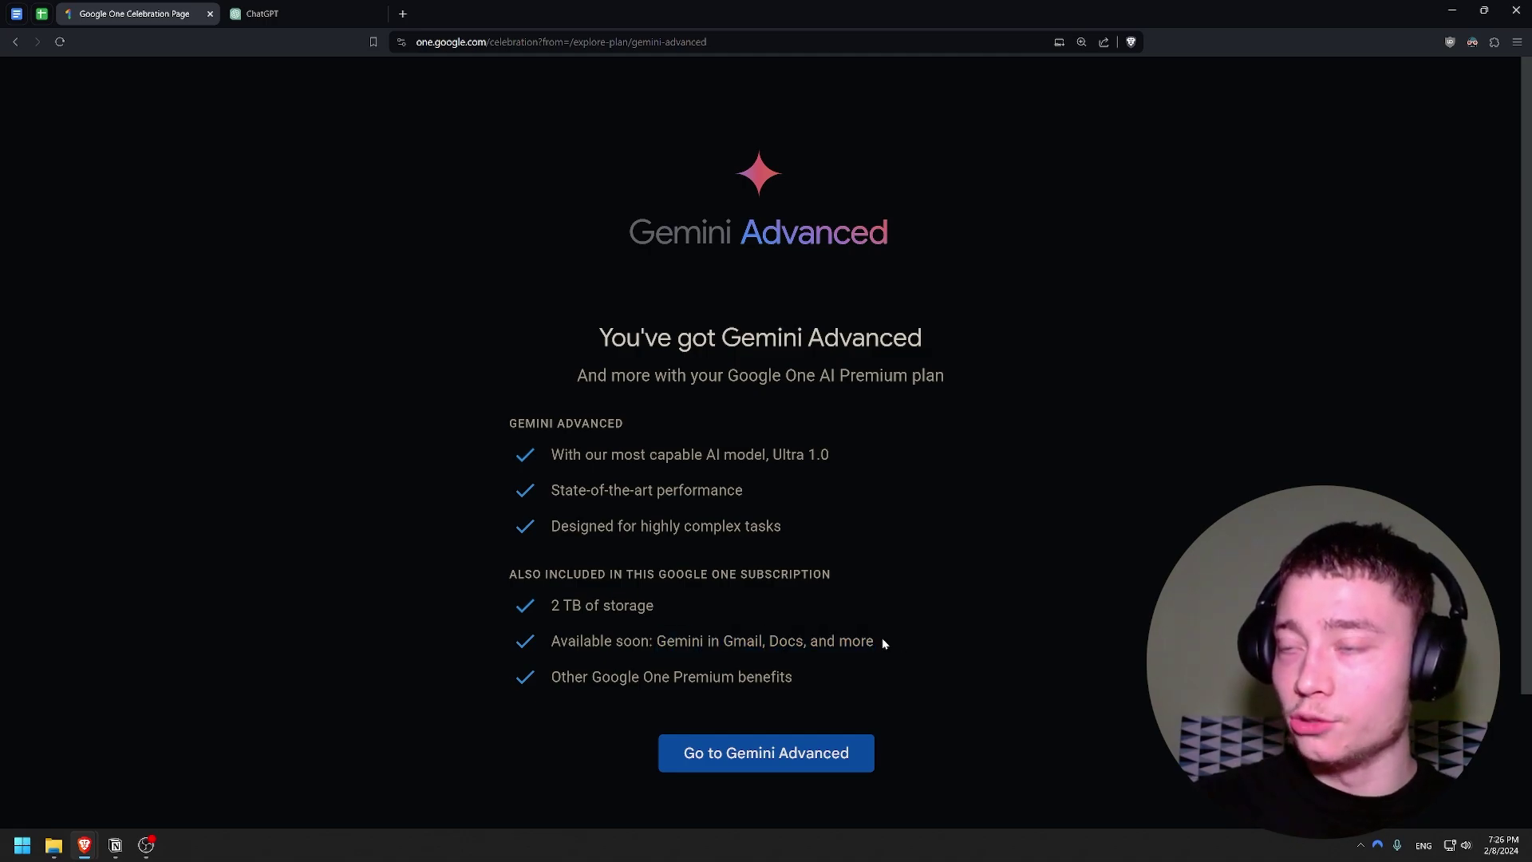
pyautogui.doubleClick(786, 641)
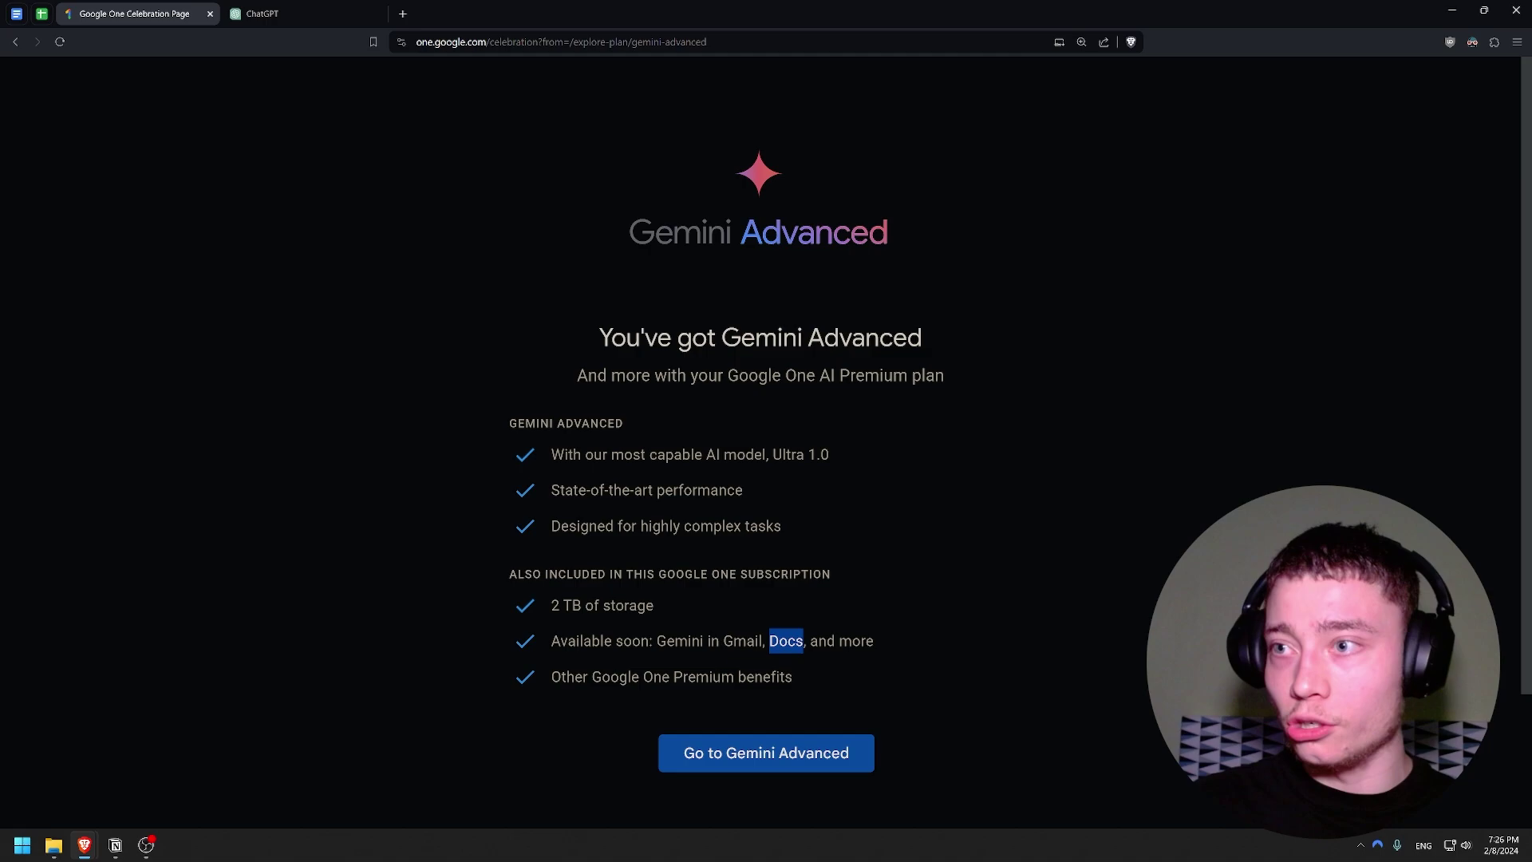
pyautogui.moveTo(723, 640); pyautogui.dragTo(763, 641)
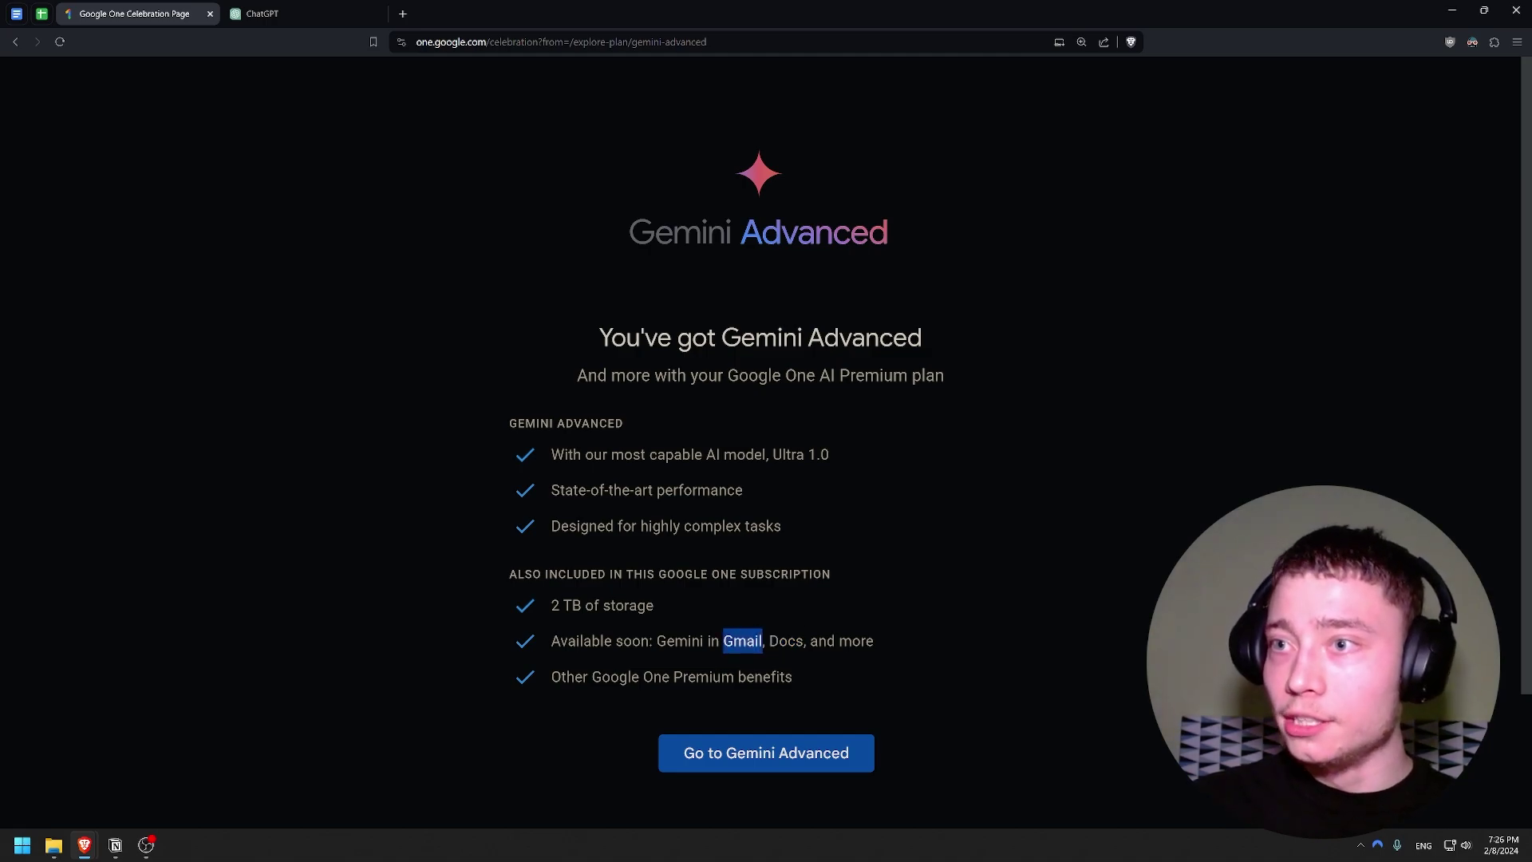
pyautogui.moveTo(656, 641); pyautogui.dragTo(803, 641)
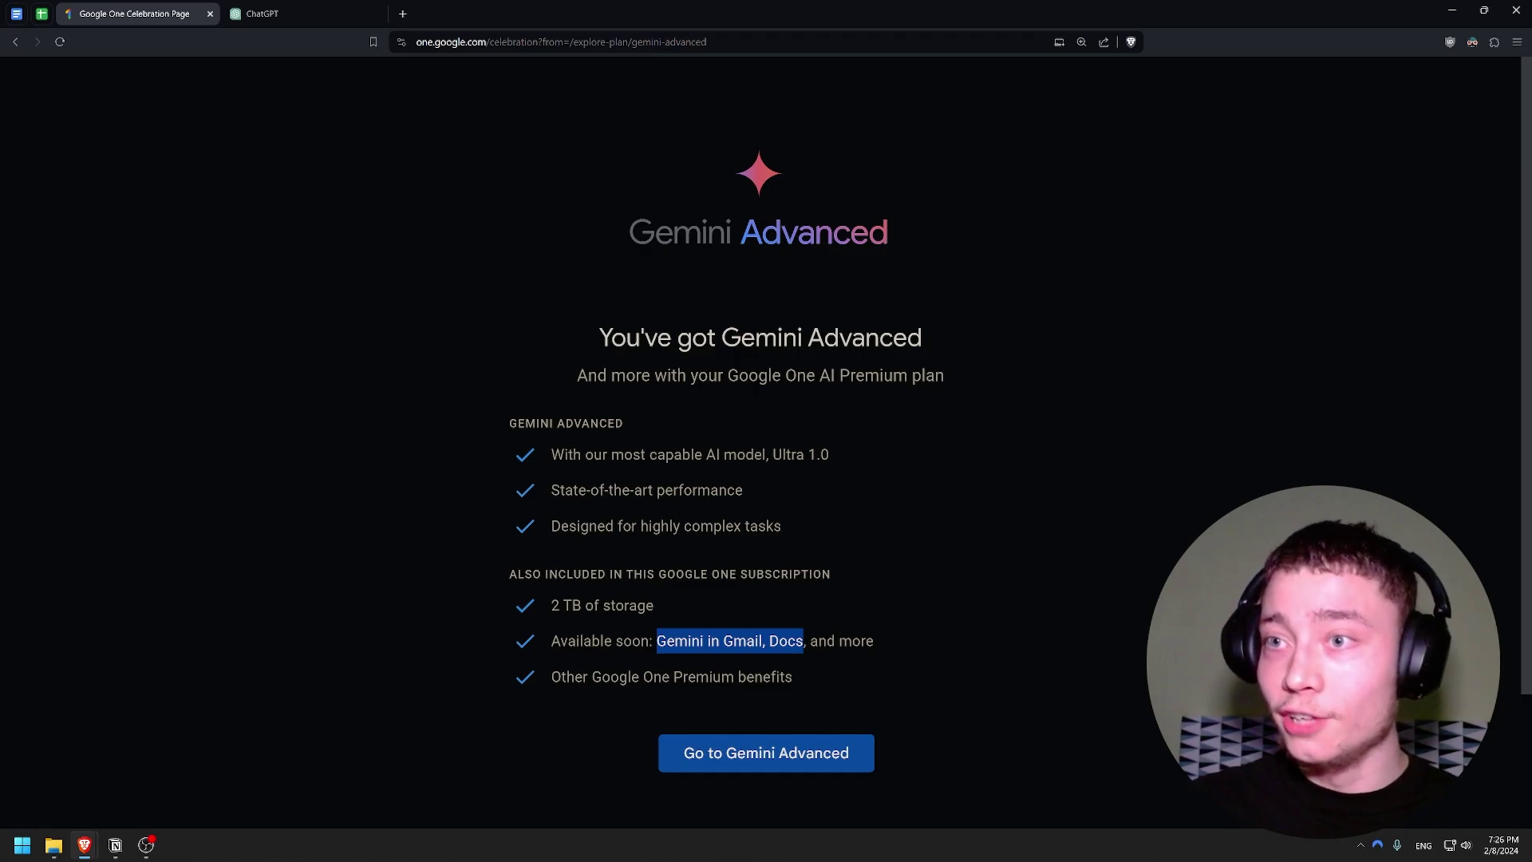
# Glance at the ChatGPT tab, then return to the Google One confirmation page.
pyautogui.click(289, 6)
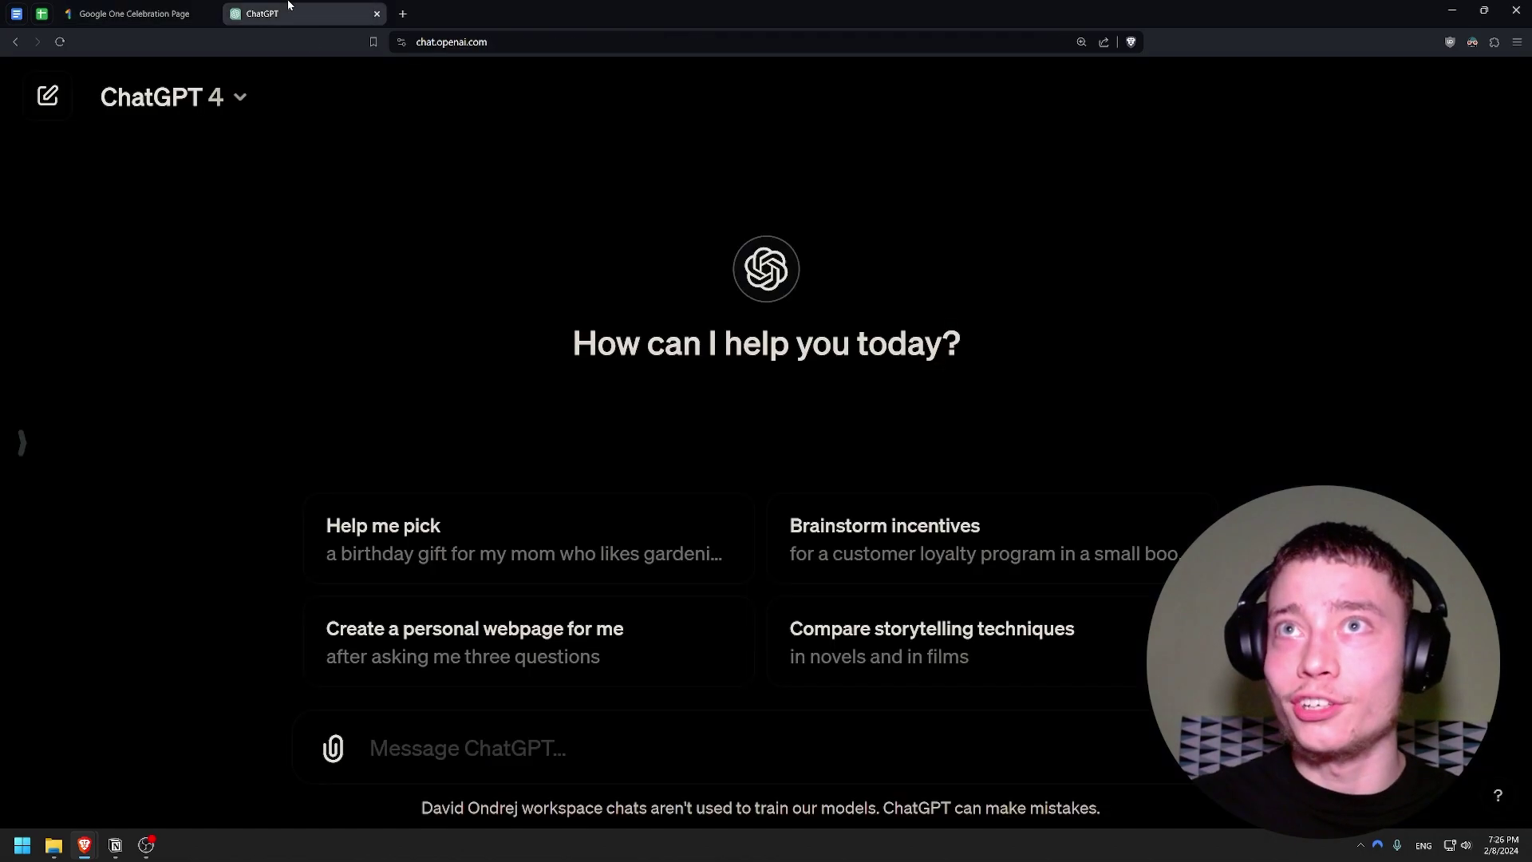
pyautogui.click(127, 14)
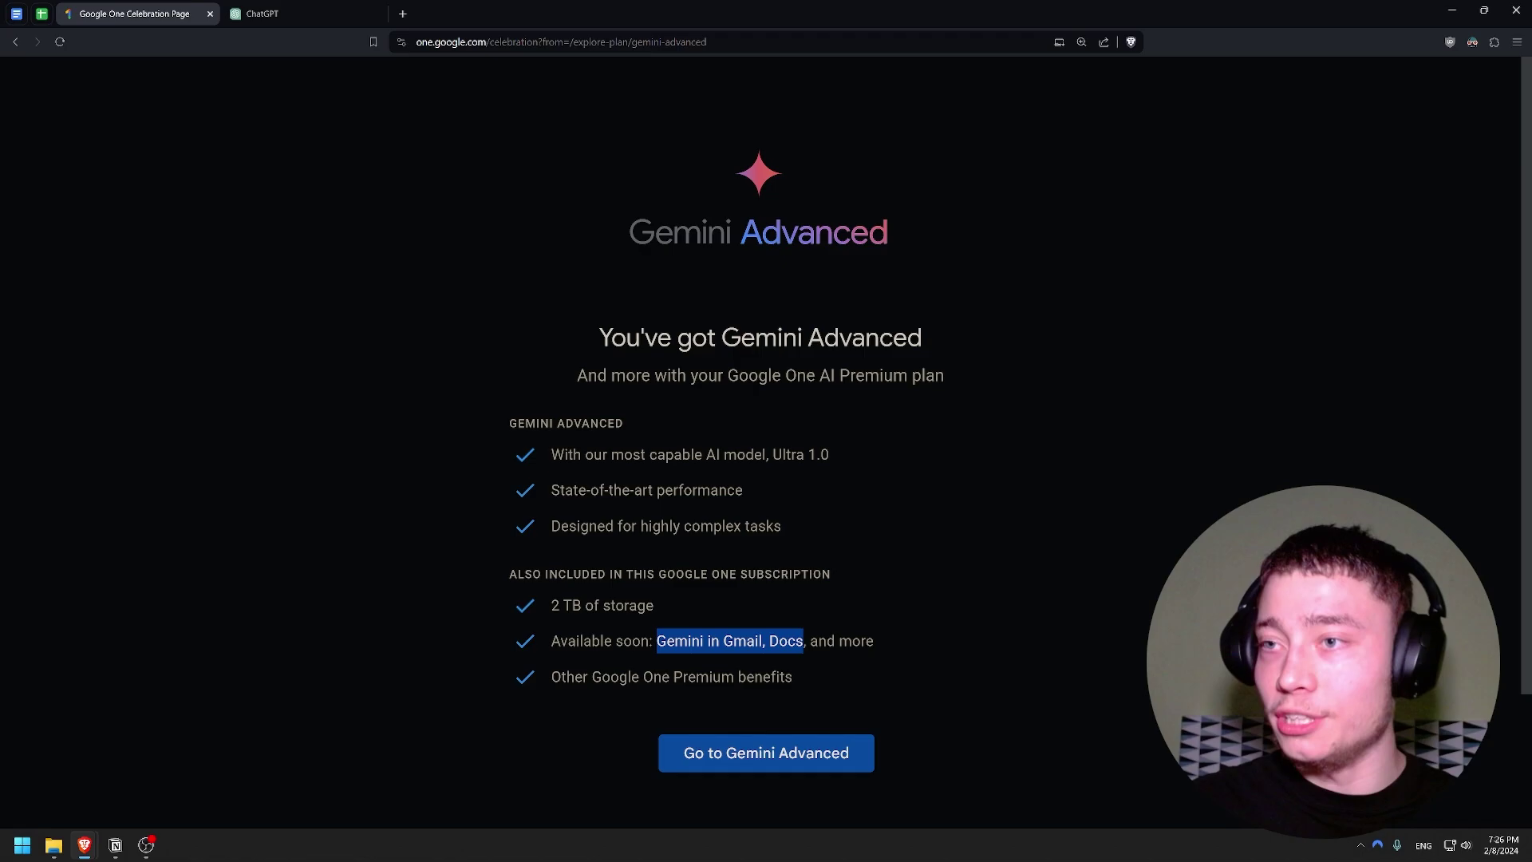
pyautogui.click(772, 595)
# Search '549 czk to usd' (about 23.45 USD), then return to the Google One page.
pyautogui.hotkey('ctrl', 'Tab')
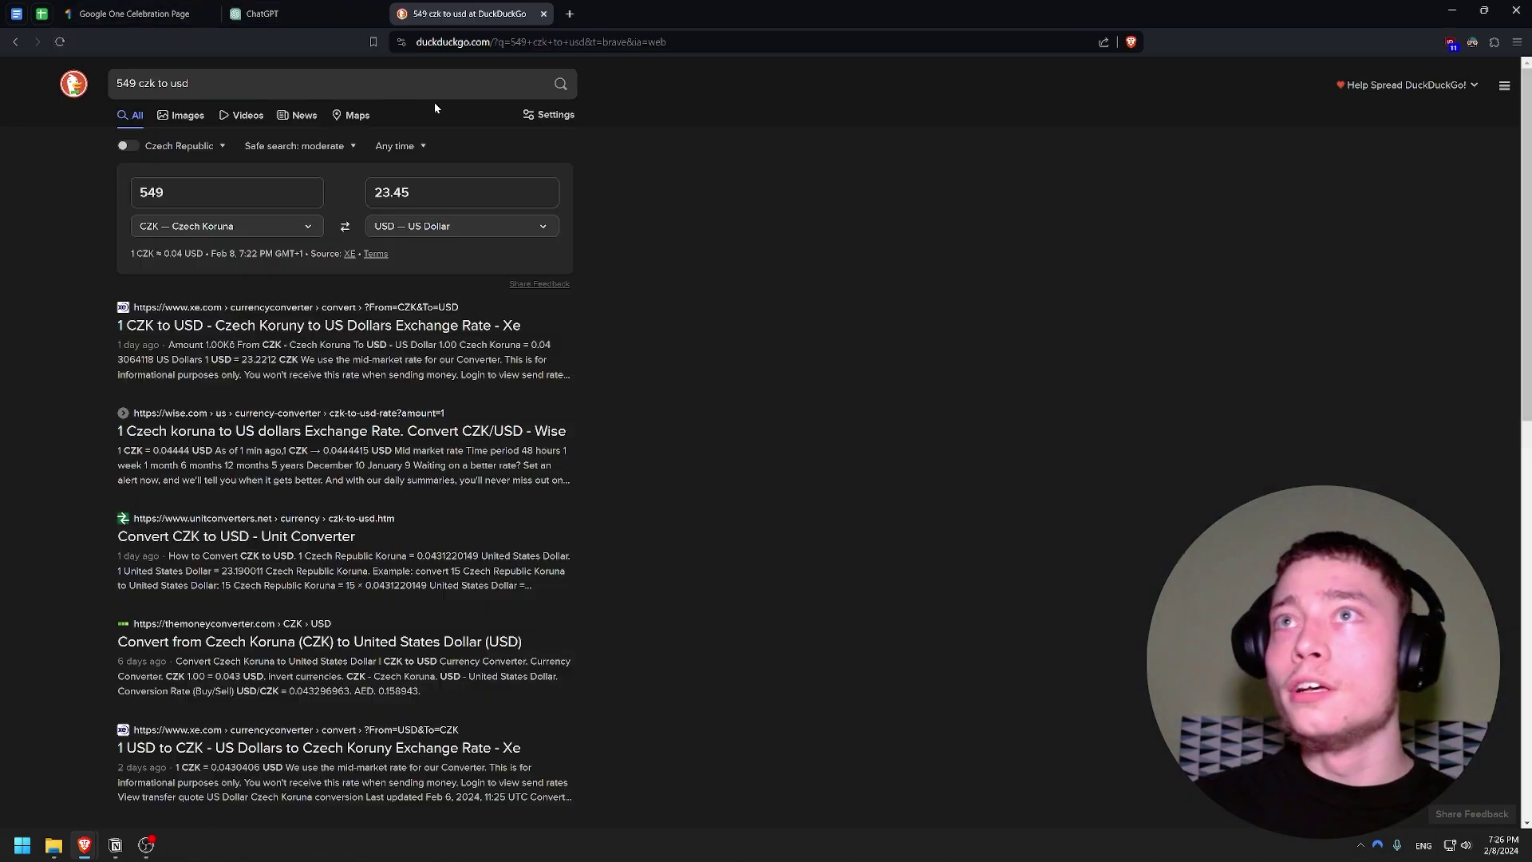
pyautogui.click(289, 16)
pyautogui.click(133, 13)
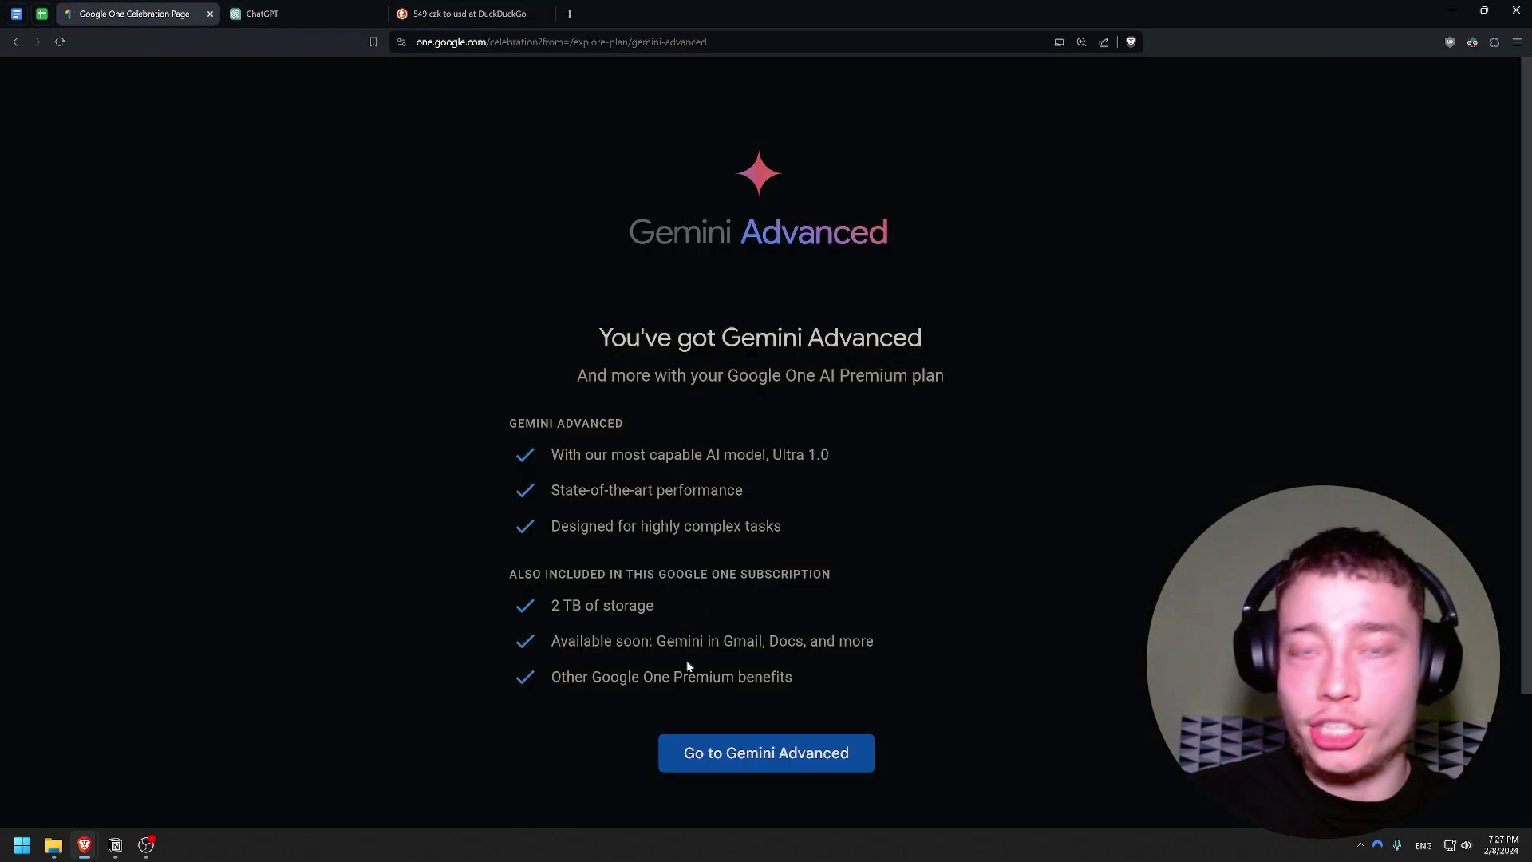
# Open Gemini Advanced and send 'Write a short story about a time-traveling detective'.
pyautogui.click(755, 754)
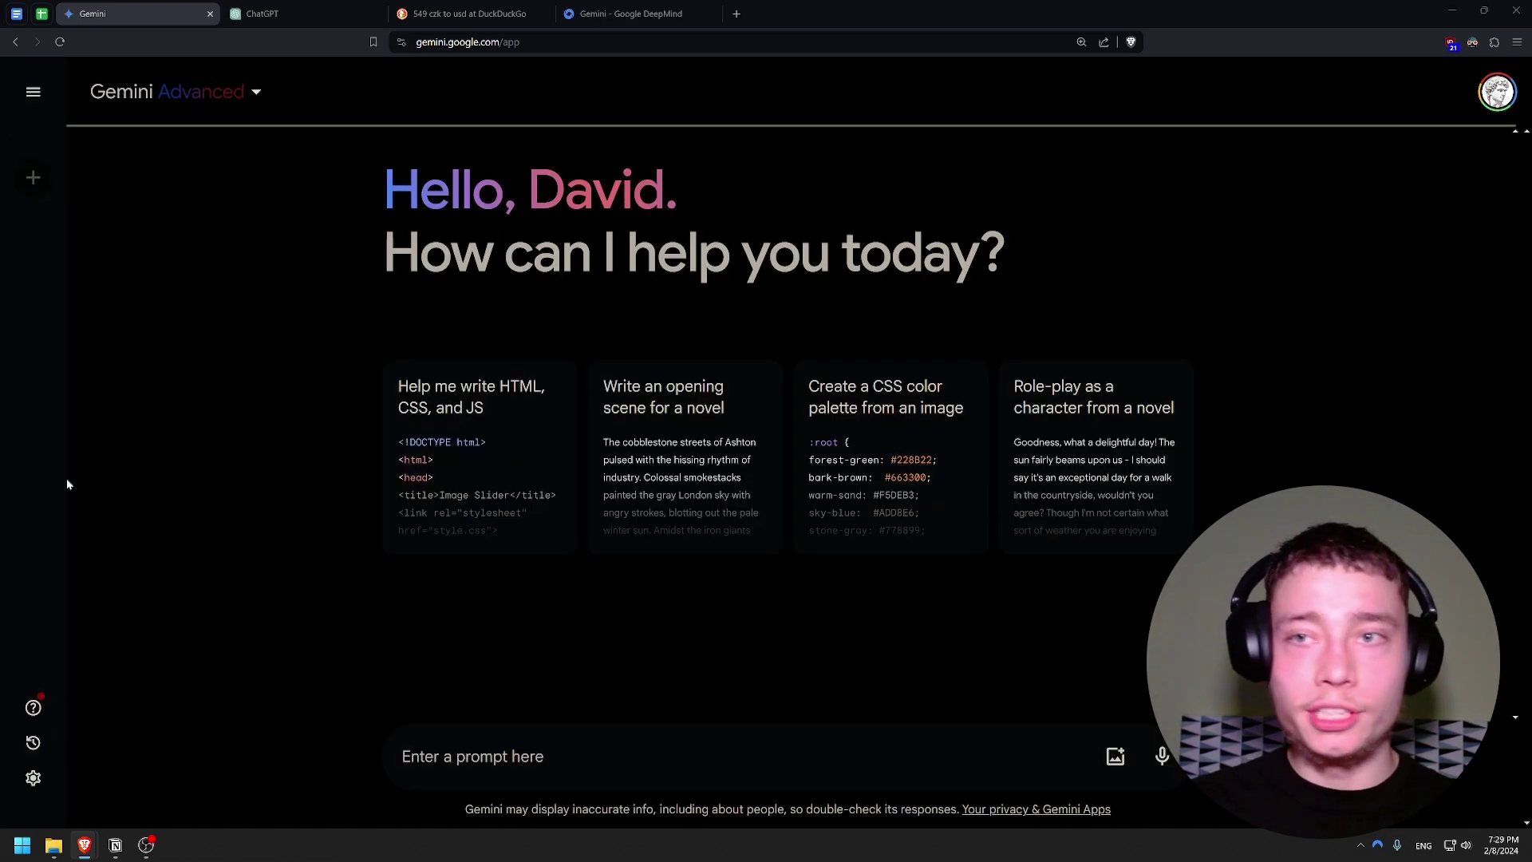
pyautogui.click(502, 770)
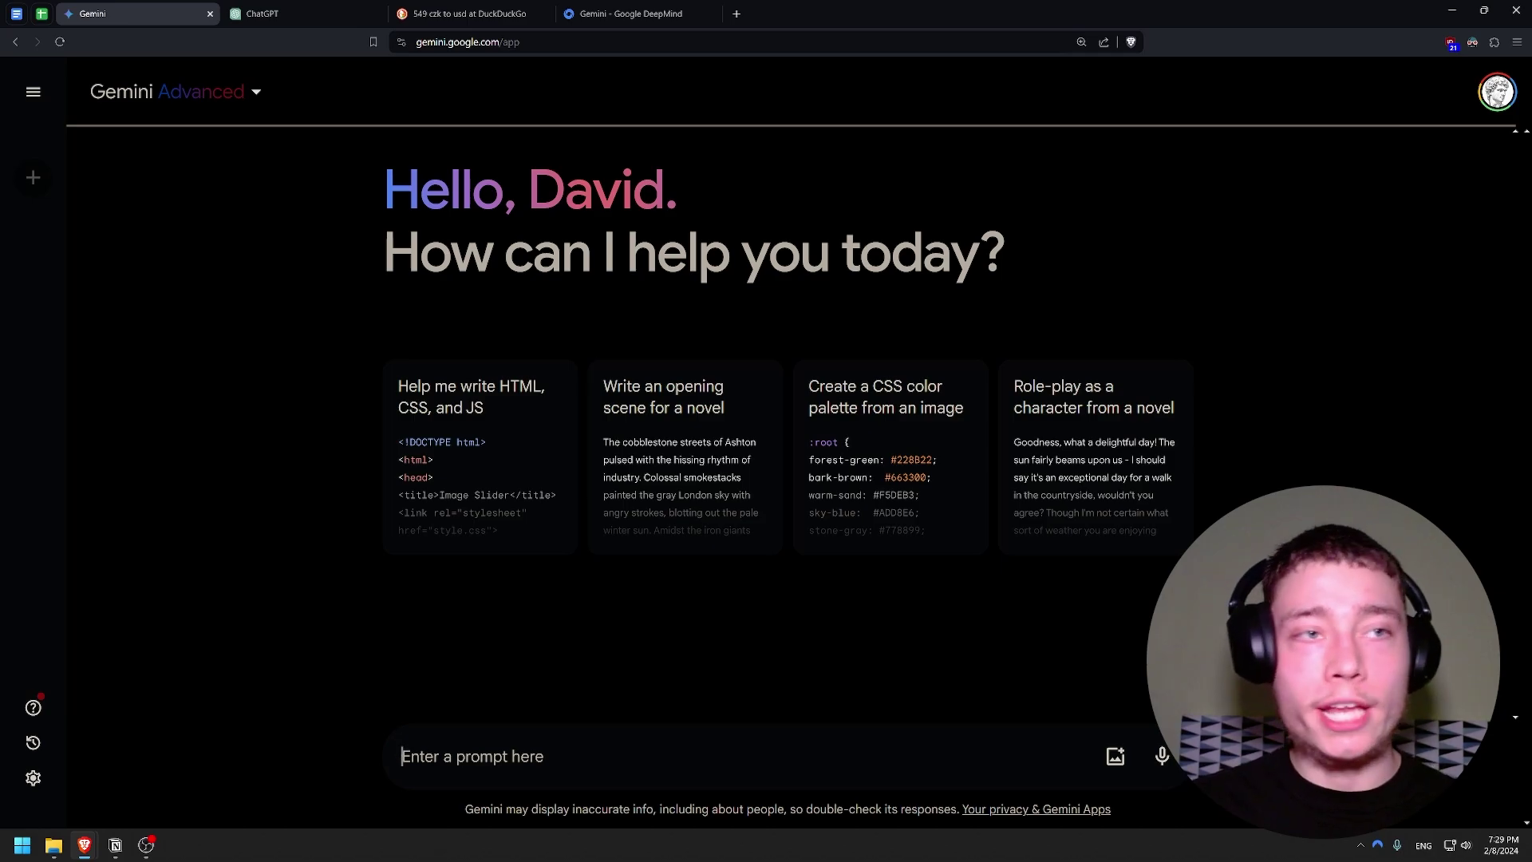
pyautogui.write('Write a short story about a time-traveling detective')
pyautogui.press('Return')
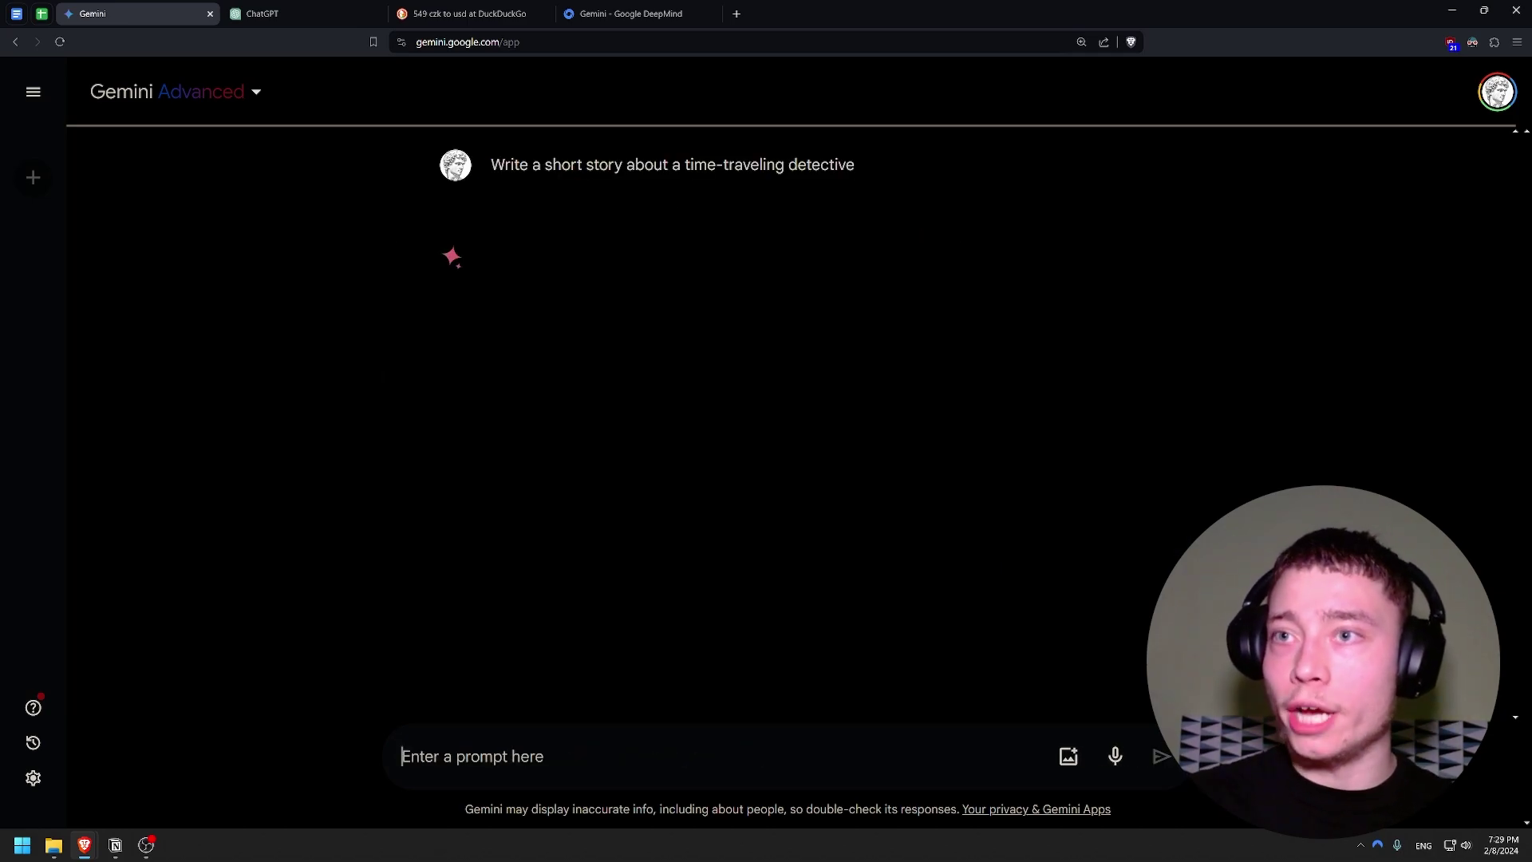
# Send the same time-traveling detective story prompt to ChatGPT.
pyautogui.click(329, 10)
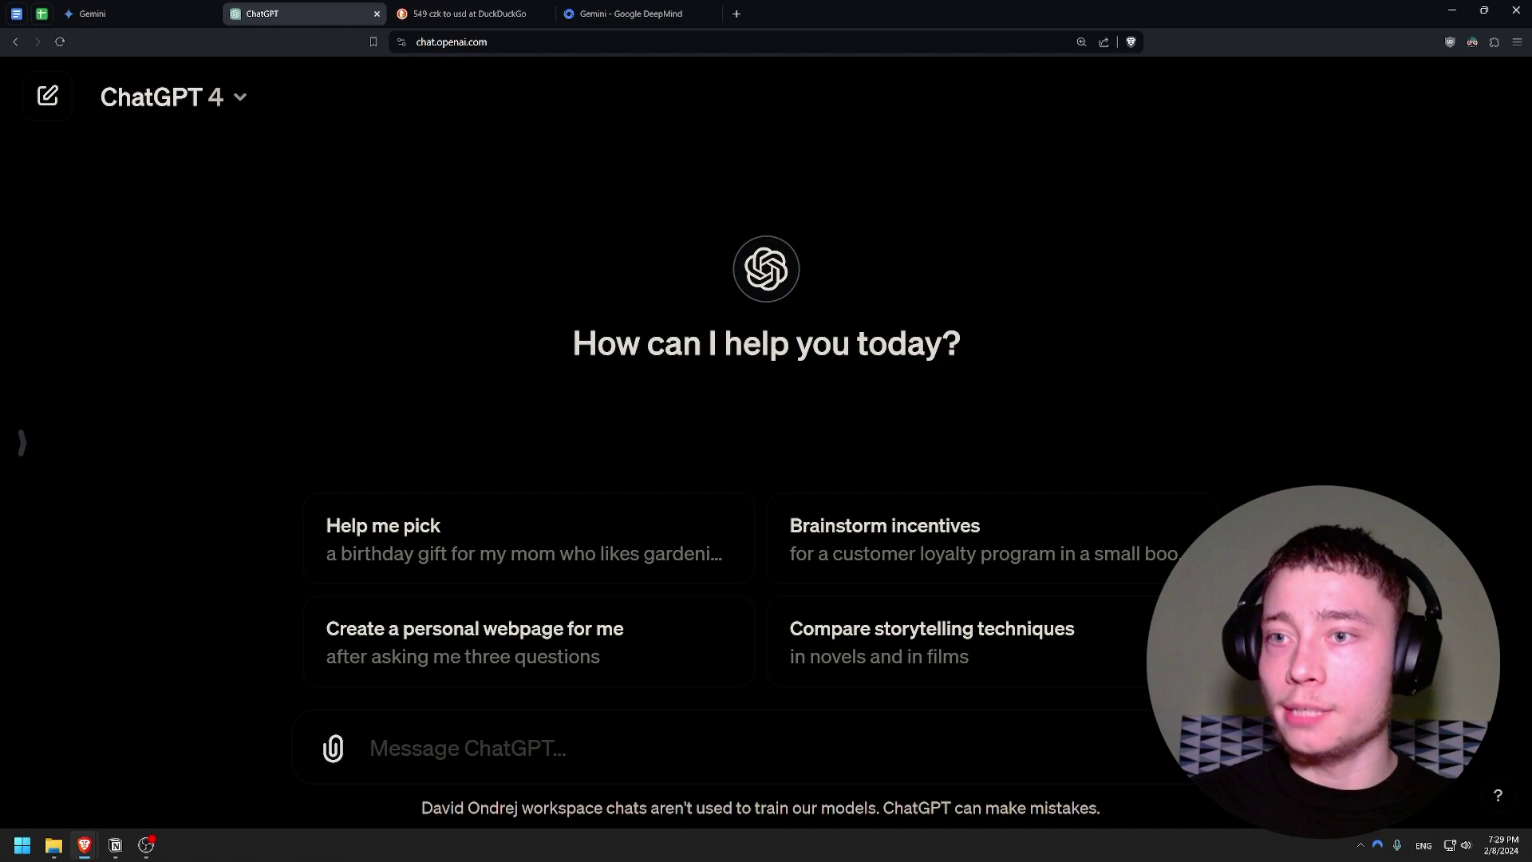
pyautogui.write('Write a short story about a time-traveling detective')
pyautogui.press('Return')
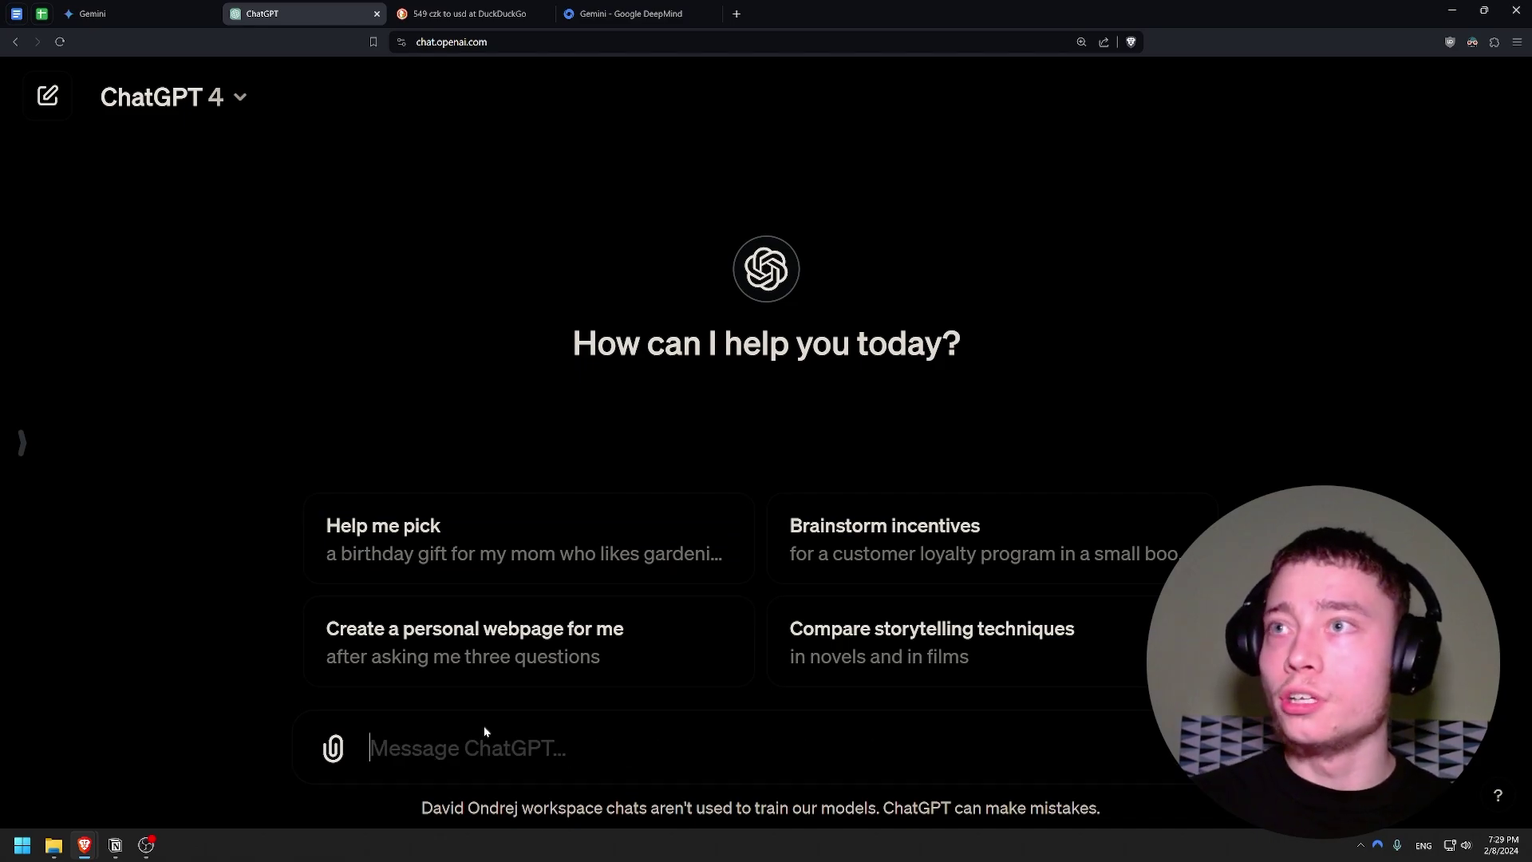
# Read Gemini's finished story while checking on ChatGPT's progress.
pyautogui.click(127, 13)
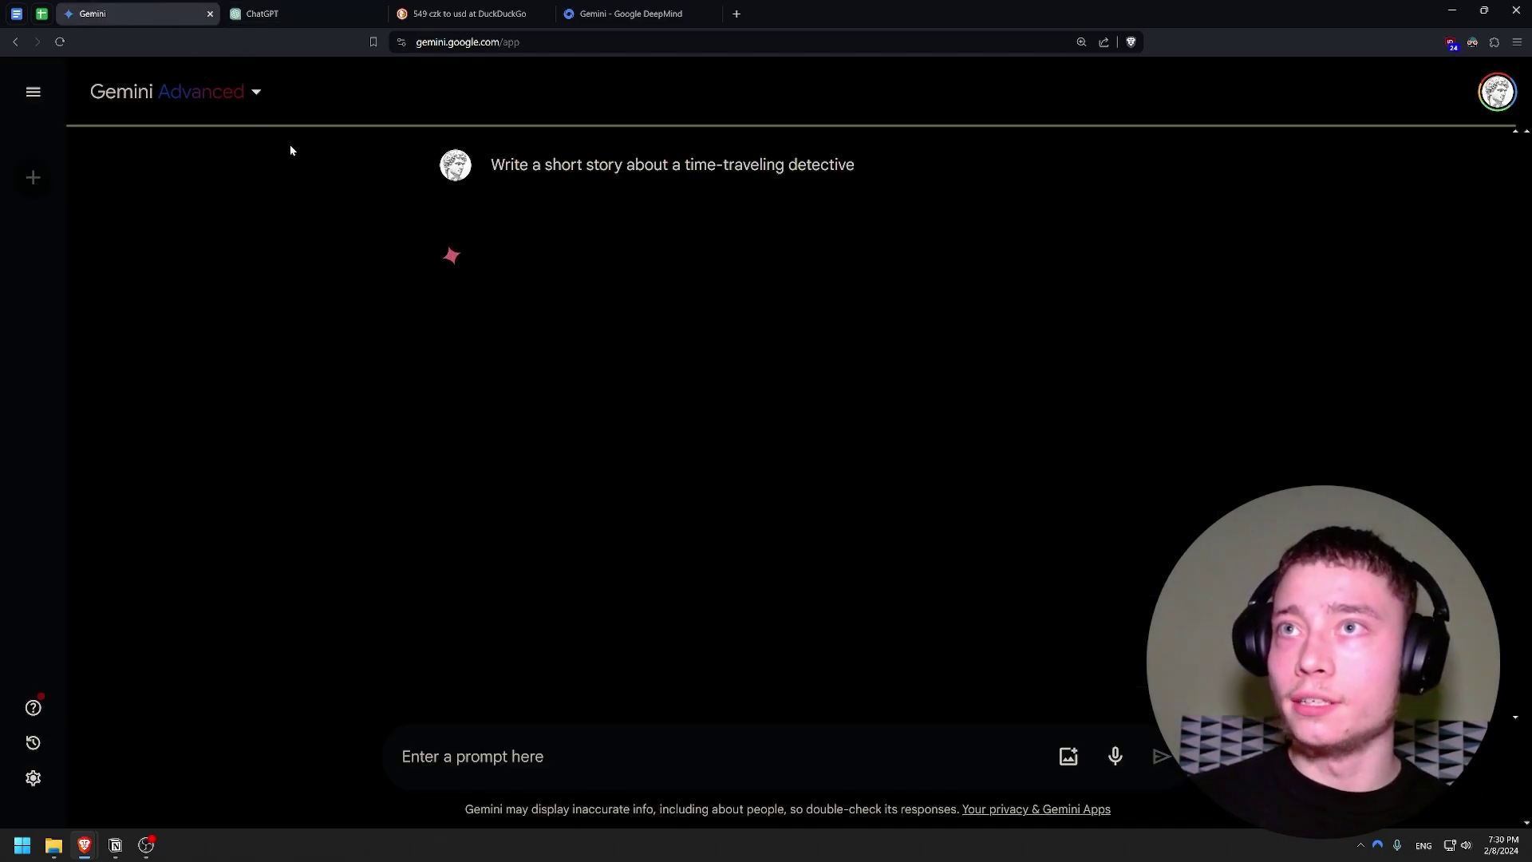
pyautogui.click(294, 13)
pyautogui.click(148, 13)
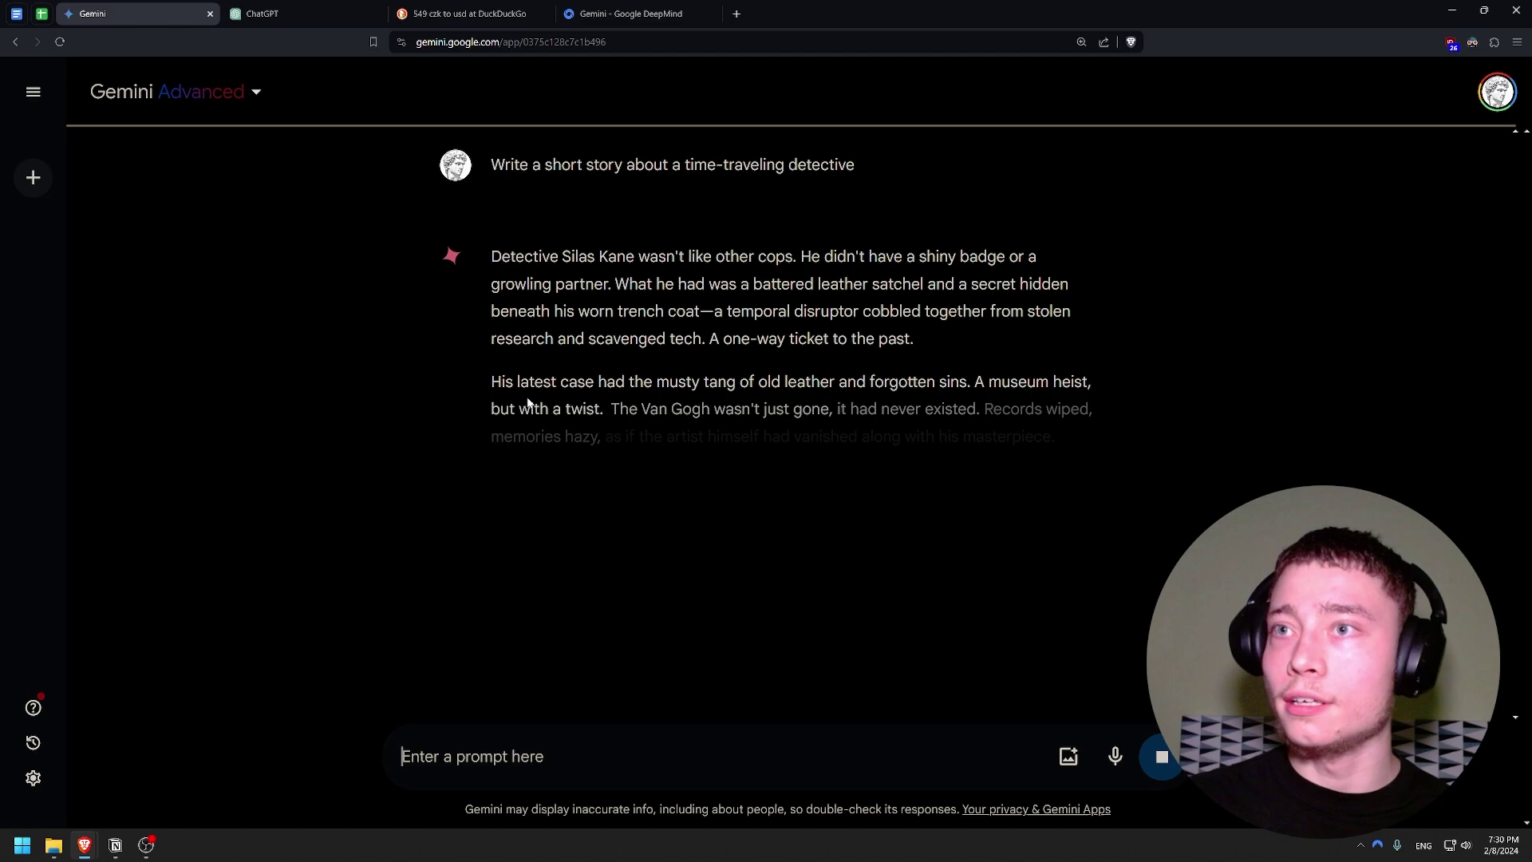
pyautogui.hotkey('ctrl', 'Tab')
pyautogui.hotkey('ctrl', 'shift', 'Tab')
pyautogui.scroll(12, 475, 264)
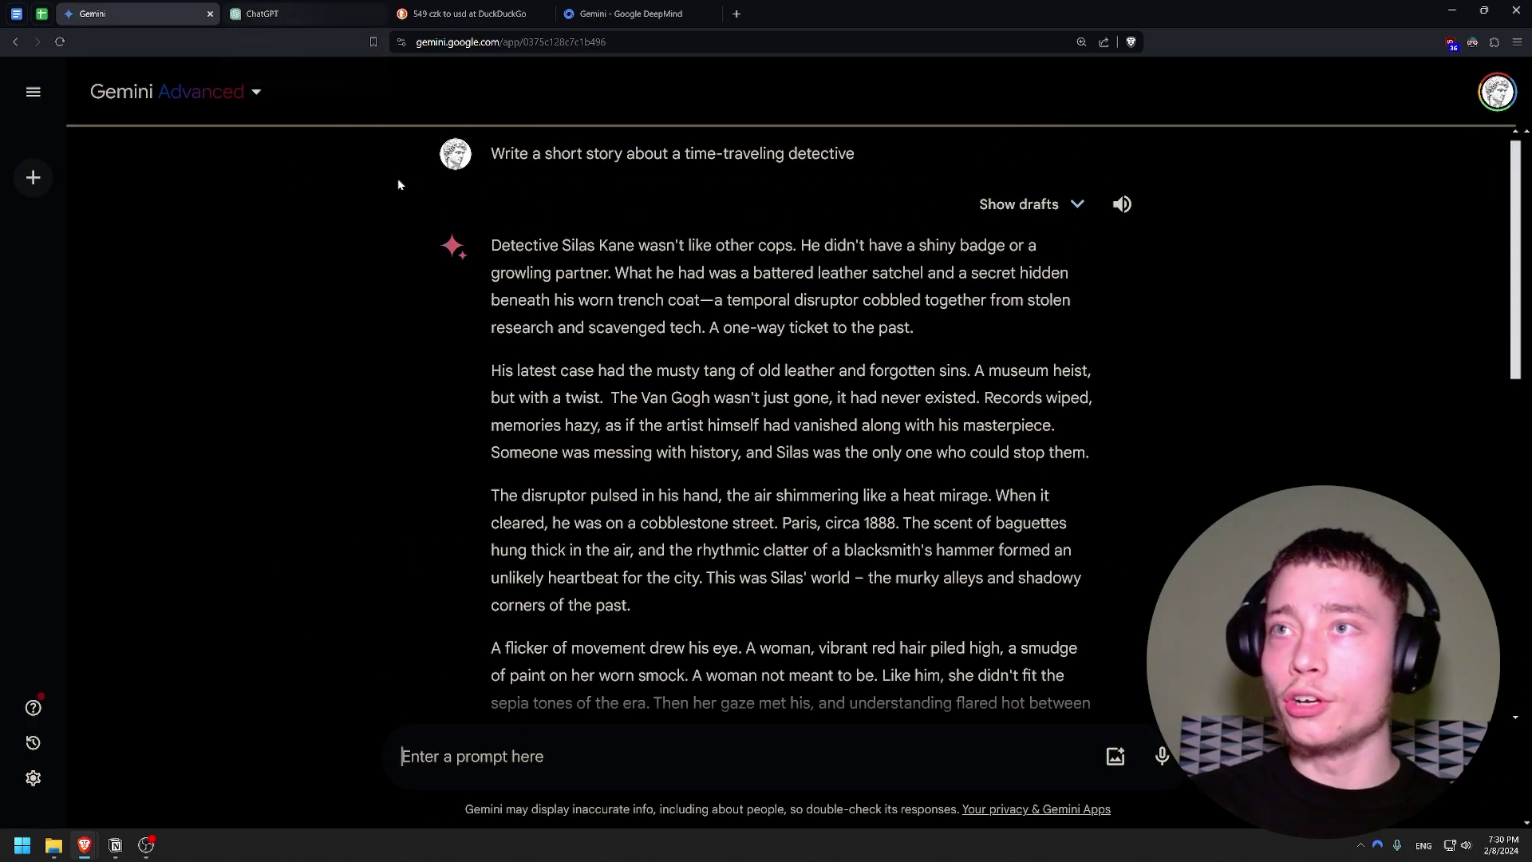
pyautogui.scroll(-12, 413, 252)
pyautogui.scroll(12, 413, 253)
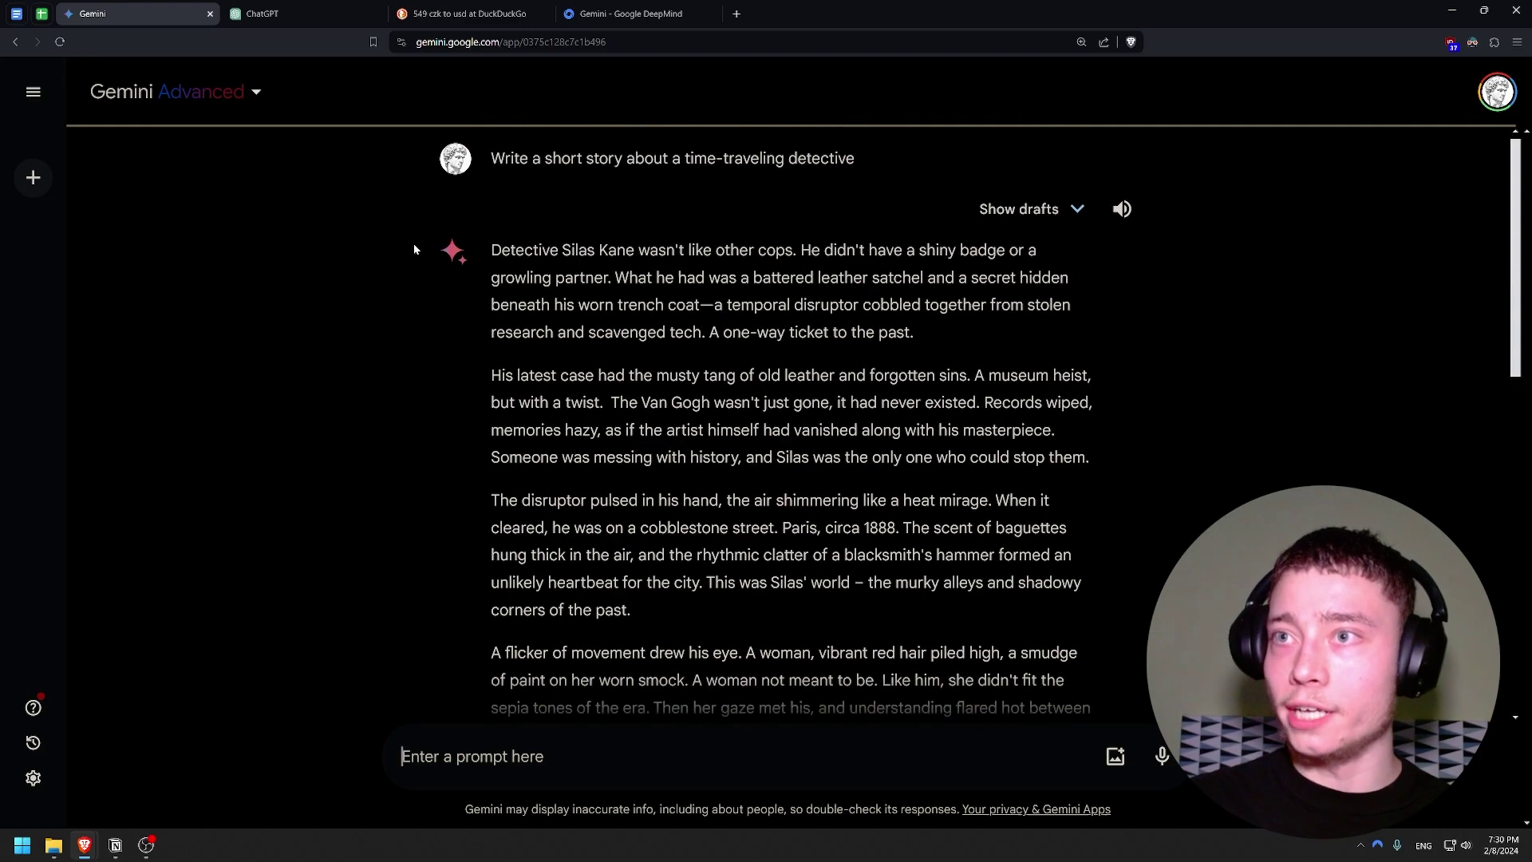
pyautogui.hotkey('ctrl', 'Tab')
pyautogui.hotkey('ctrl', 'shift', 'Tab')
pyautogui.scroll(-8, 644, 266)
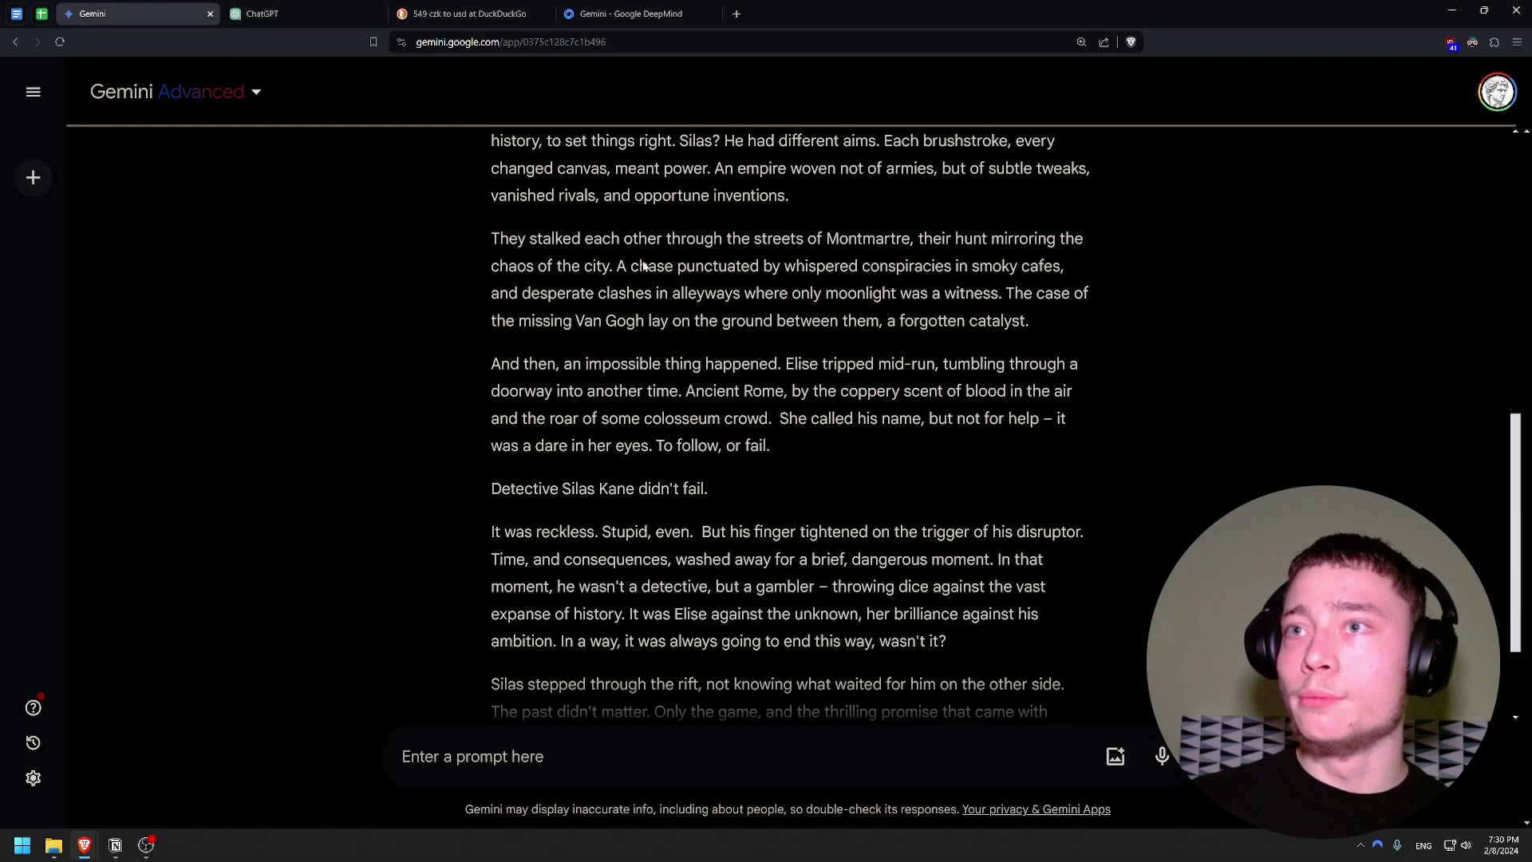
pyautogui.scroll(-2, 643, 266)
pyautogui.scroll(12, 643, 266)
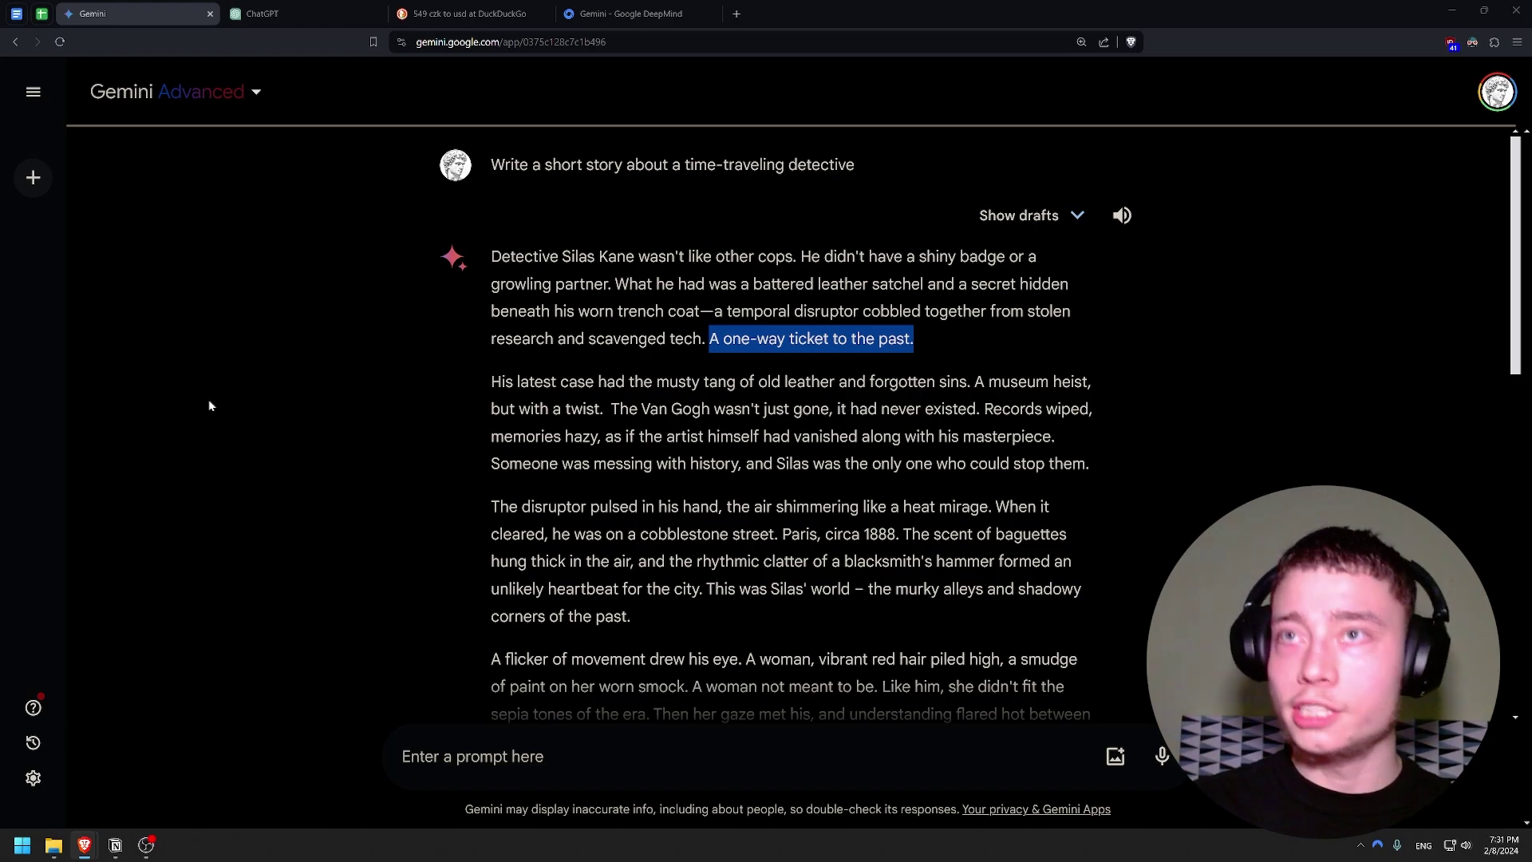
# Send the Python to-do list request to both Gemini and ChatGPT.
pyautogui.click(591, 768)
pyautogui.write('Generate Python code for a basic to-do list application with add, delete, and list functionalities')
pyautogui.press('Return')
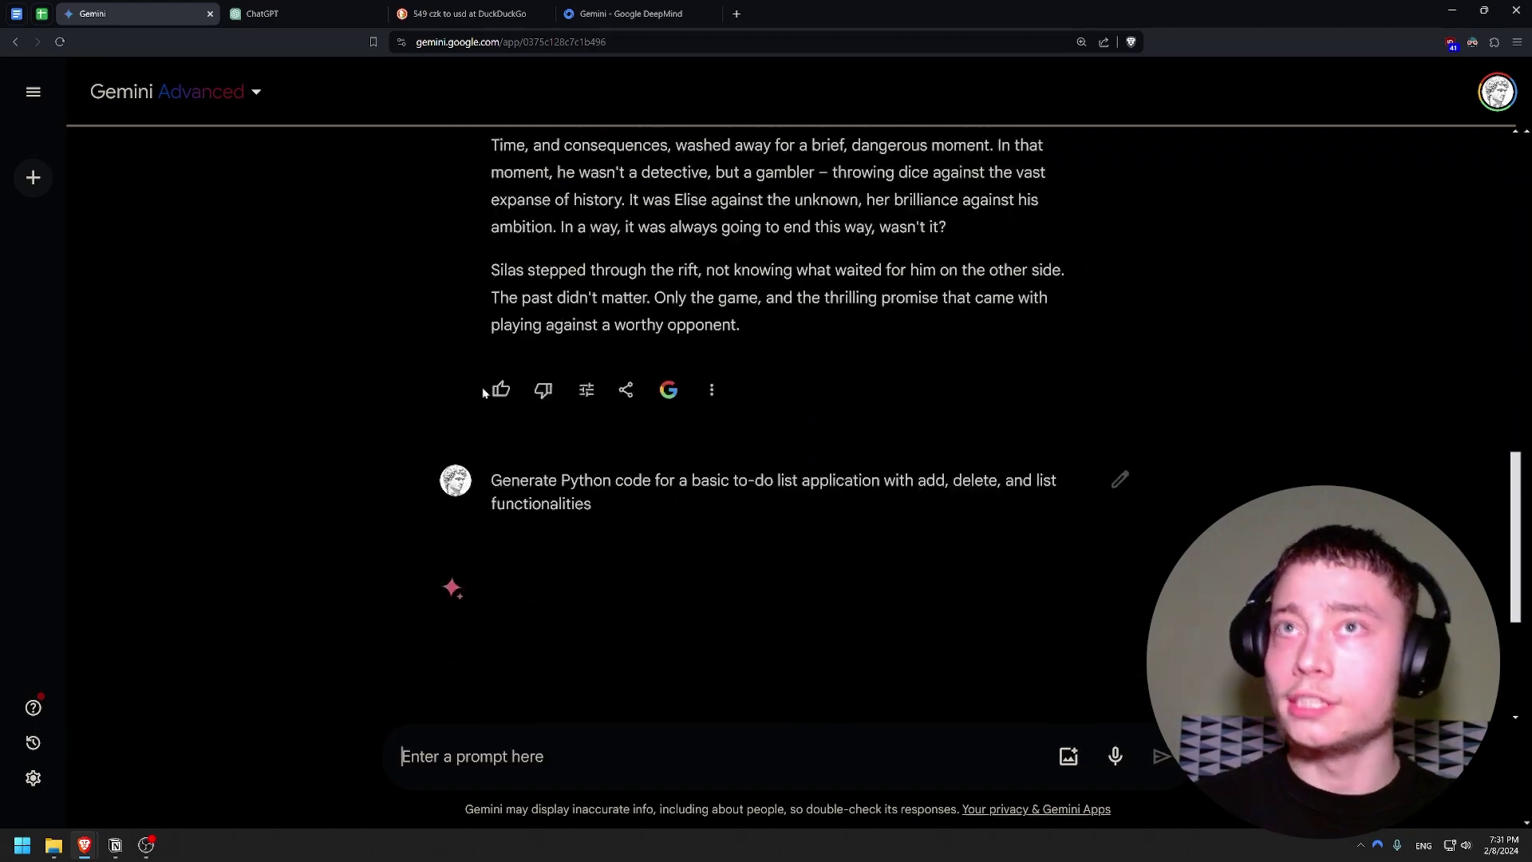
pyautogui.click(287, 7)
pyautogui.write('Generate Python code for a basic to-do list application with add, delete, and list functionalities')
pyautogui.press('Return')
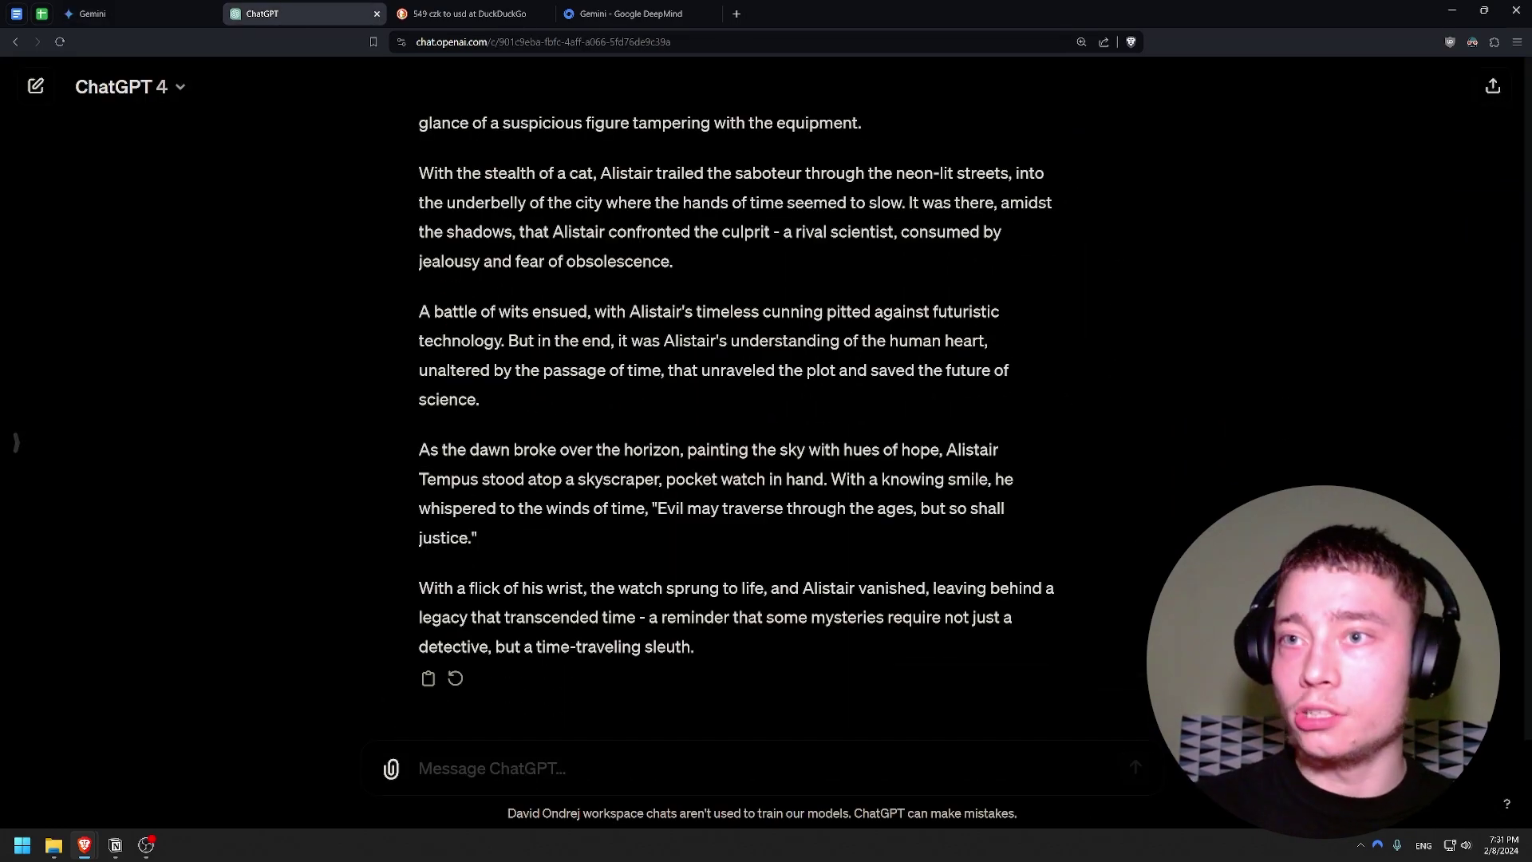
# Follow Gemini's Python to-do list code as it generates, checking ChatGPT's reply.
pyautogui.click(140, 14)
pyautogui.scroll(15, 545, 277)
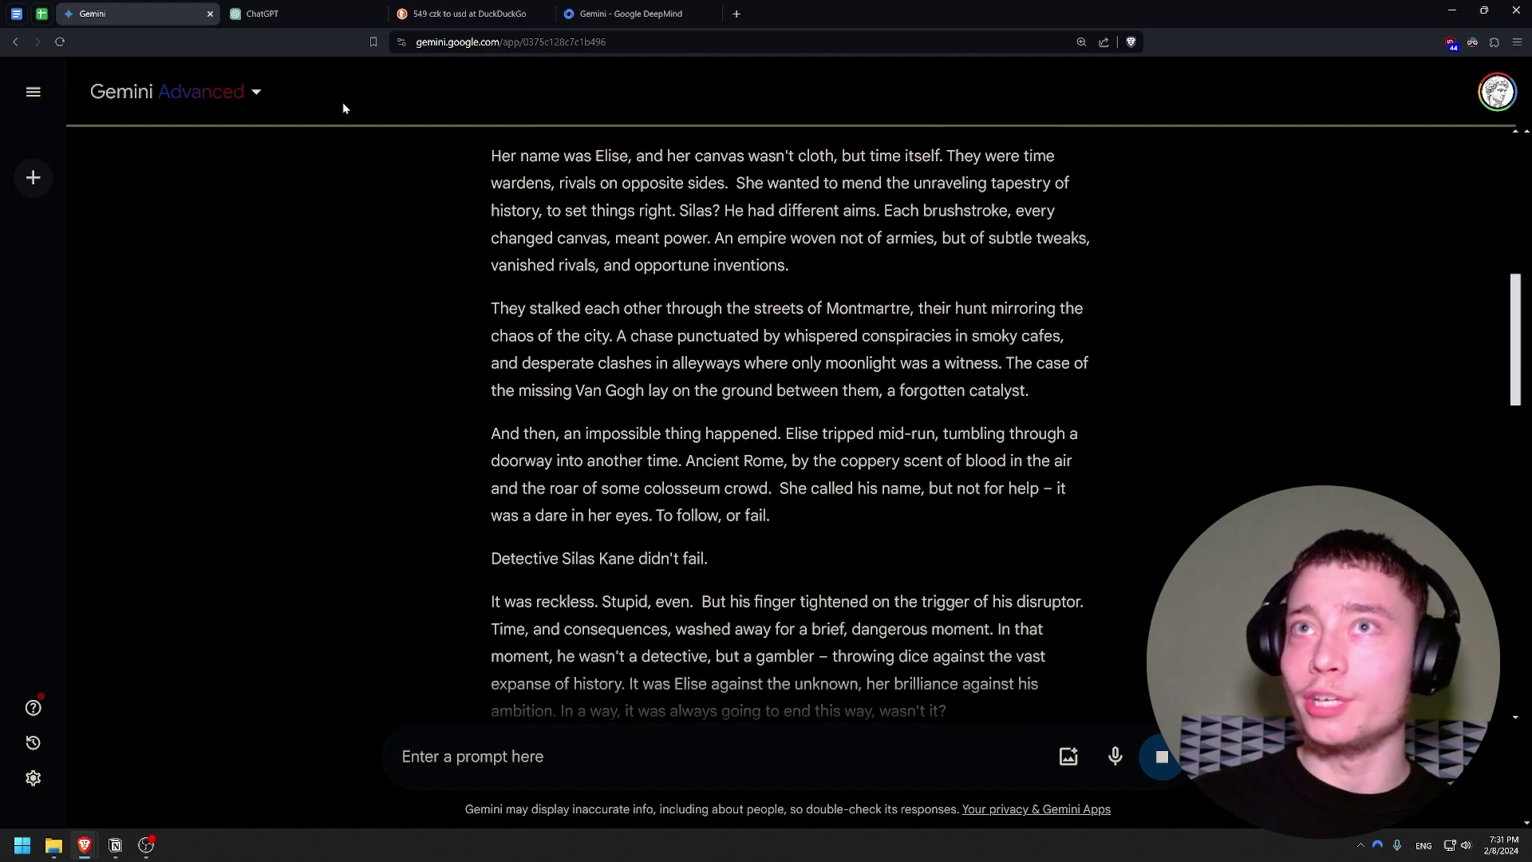
pyautogui.click(303, 13)
pyautogui.scroll(6, 518, 292)
pyautogui.scroll(7, 519, 291)
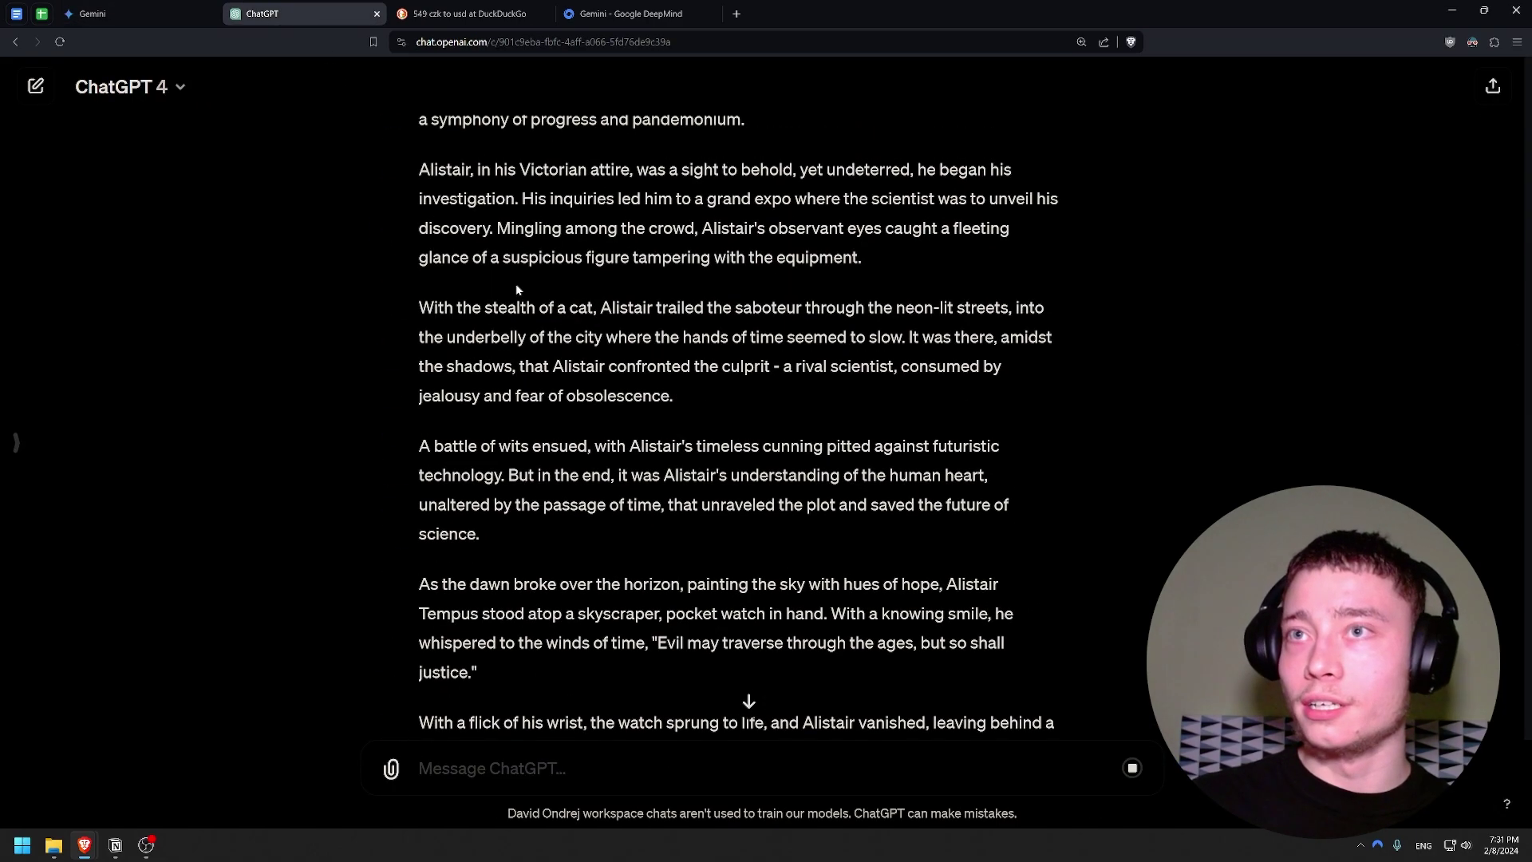
pyautogui.hotkey('ctrl', 'pageup')
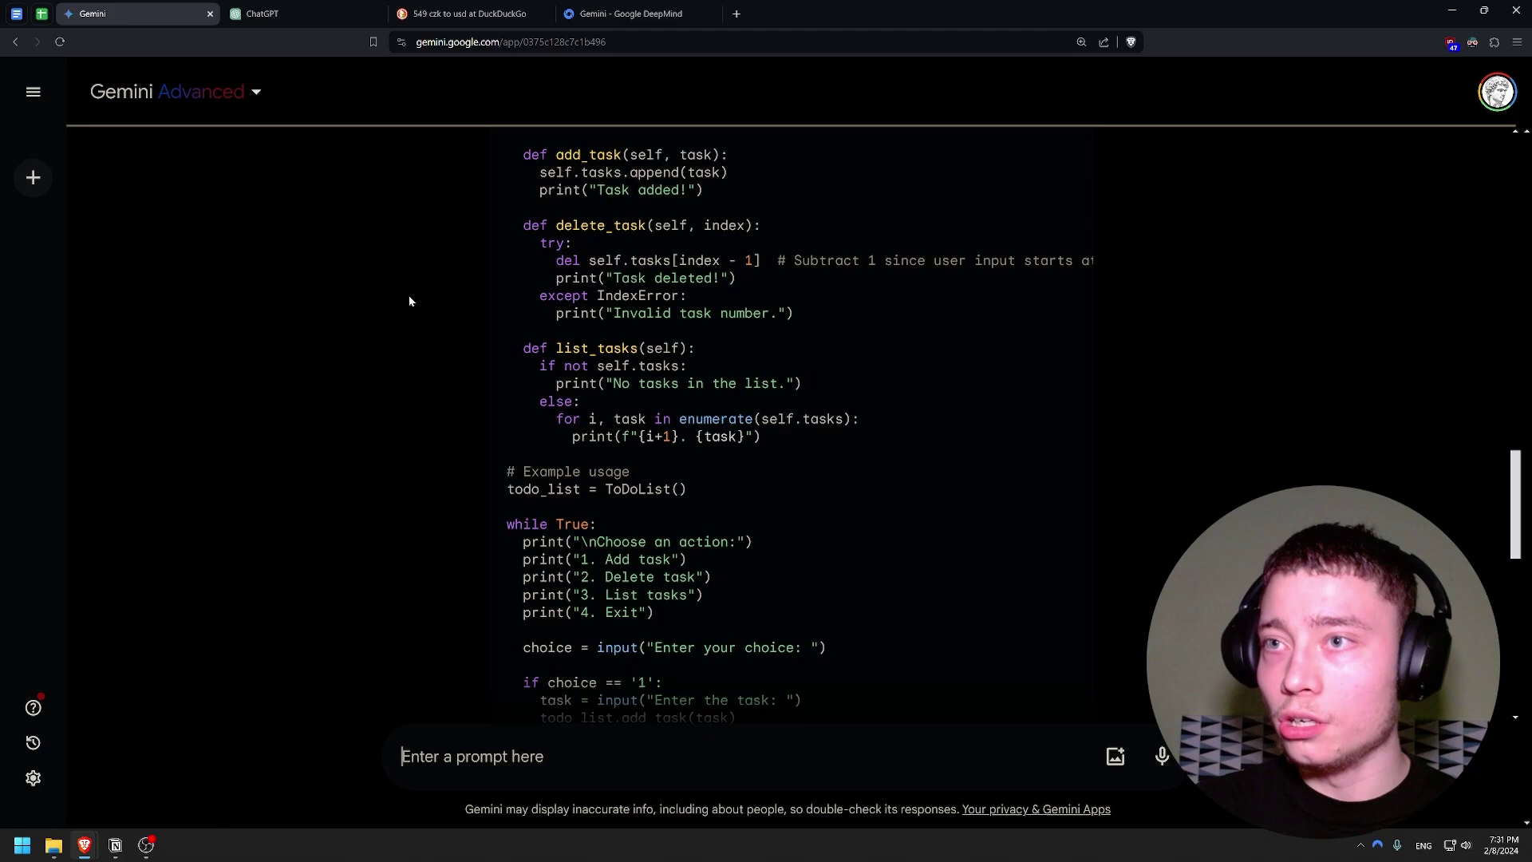
pyautogui.scroll(5, 413, 316)
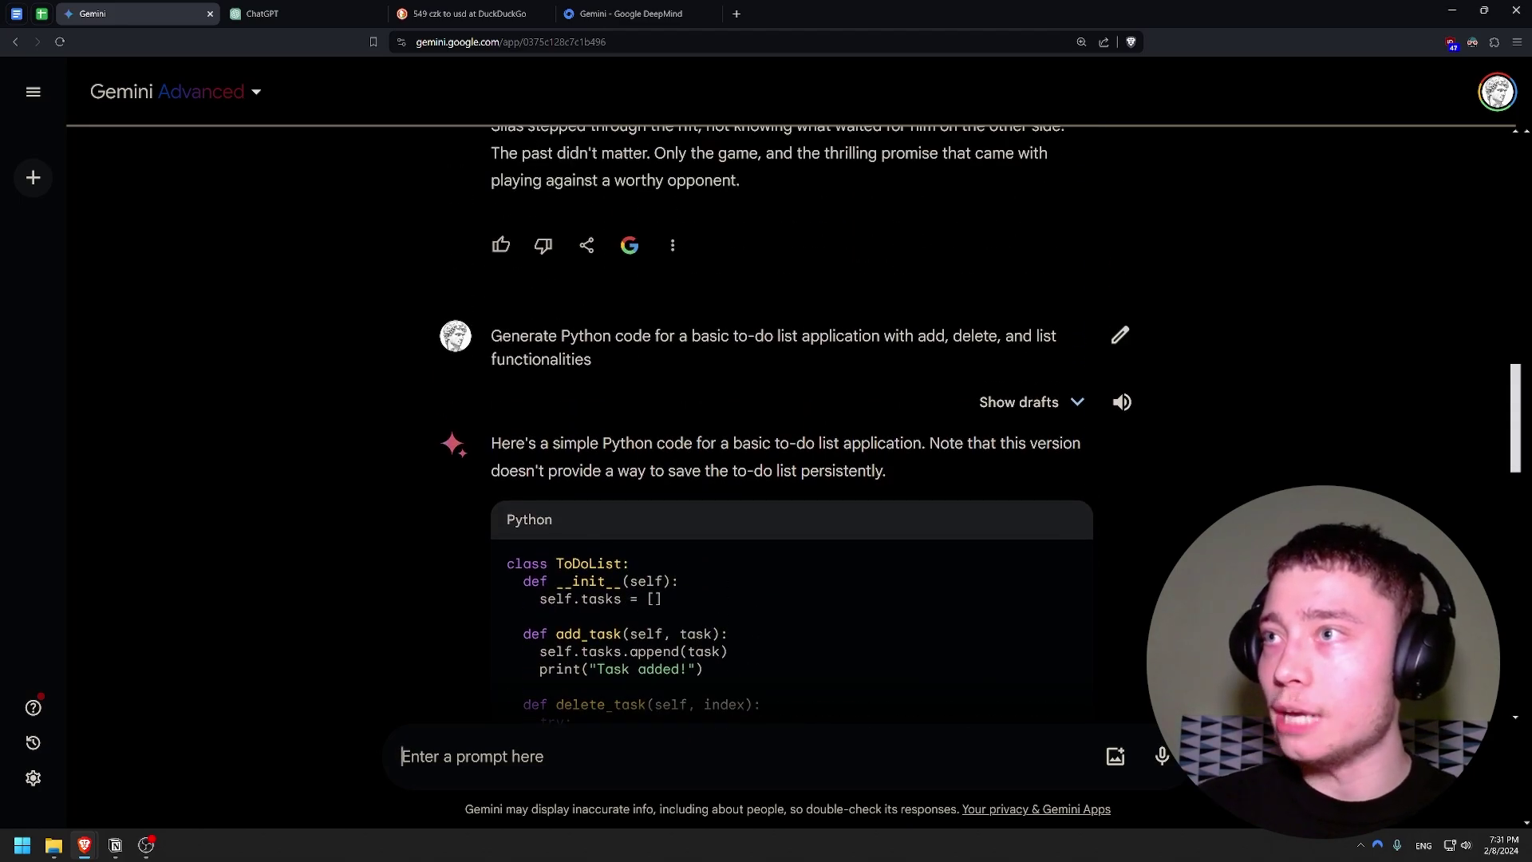
pyautogui.scroll(-15, 718, 485)
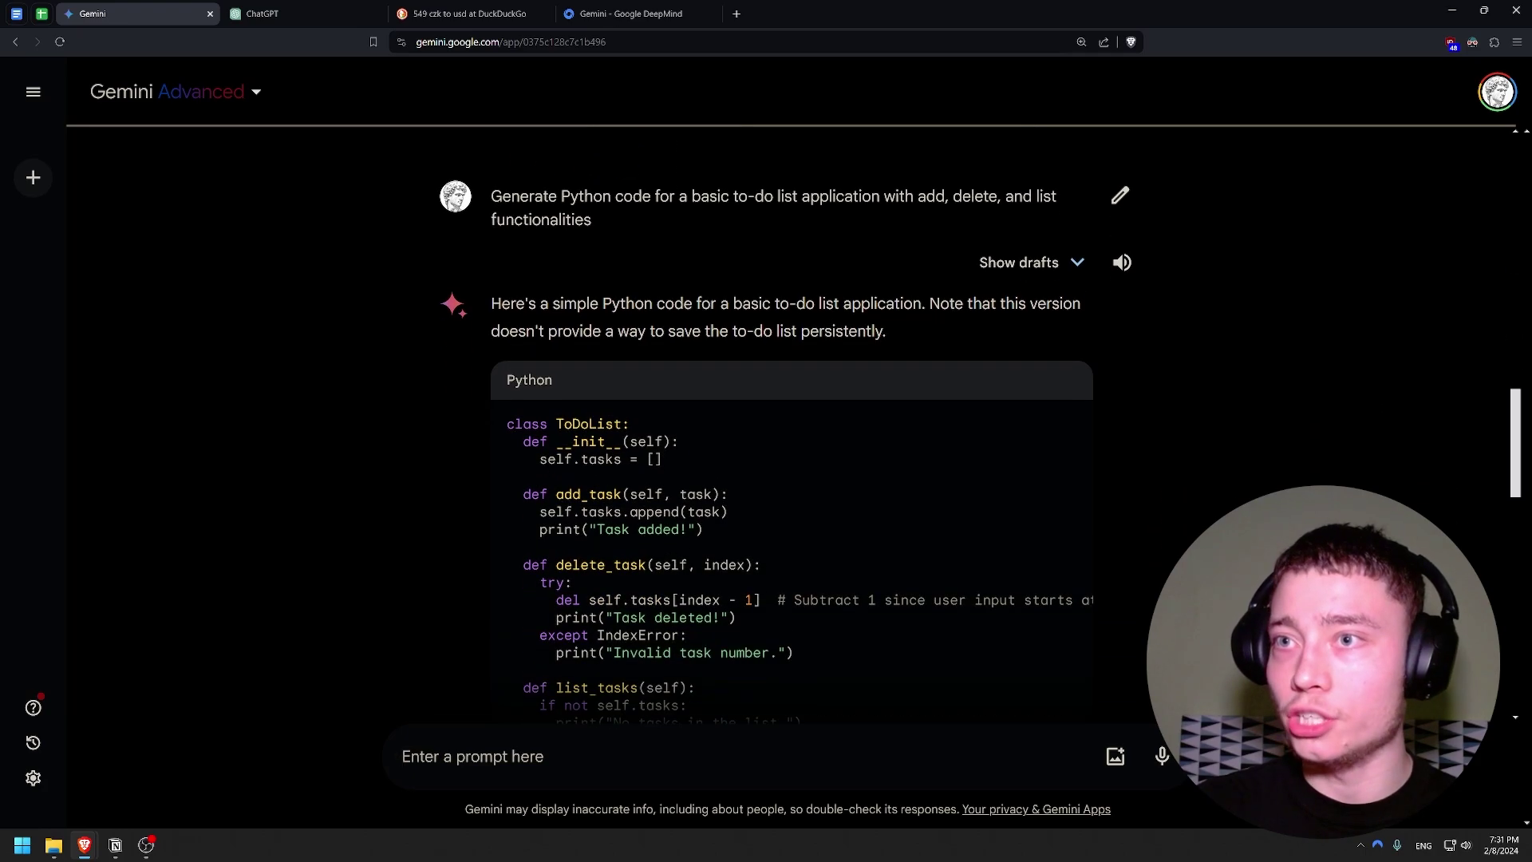
pyautogui.moveTo(718, 480); pyautogui.dragTo(666, 481)
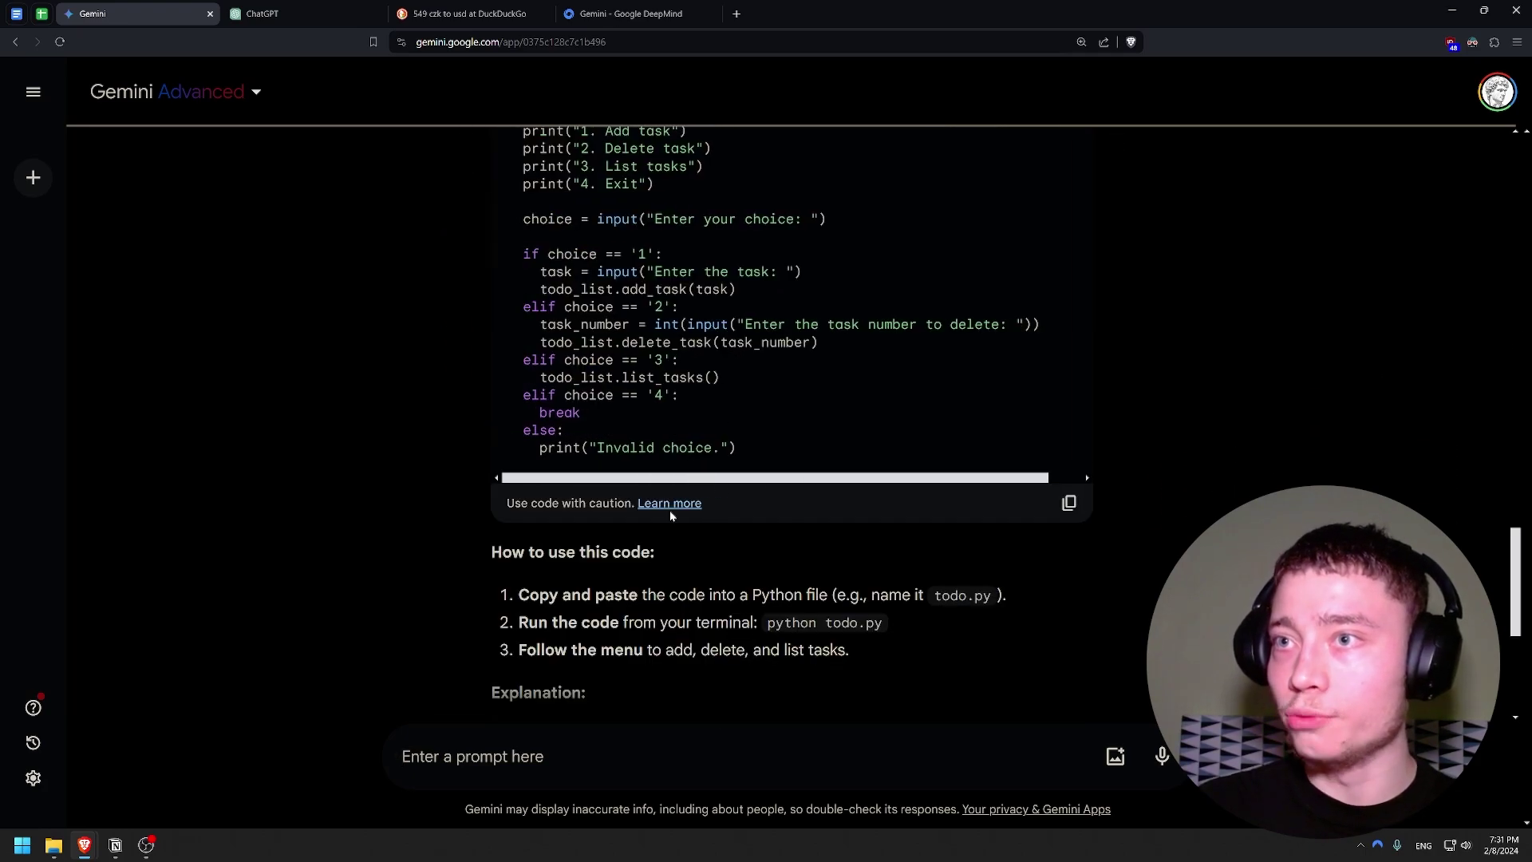
pyautogui.scroll(2, 640, 515)
# Scroll through ChatGPT's Python to-do list code for comparison.
pyautogui.click(304, 13)
pyautogui.scroll(-5, 520, 277)
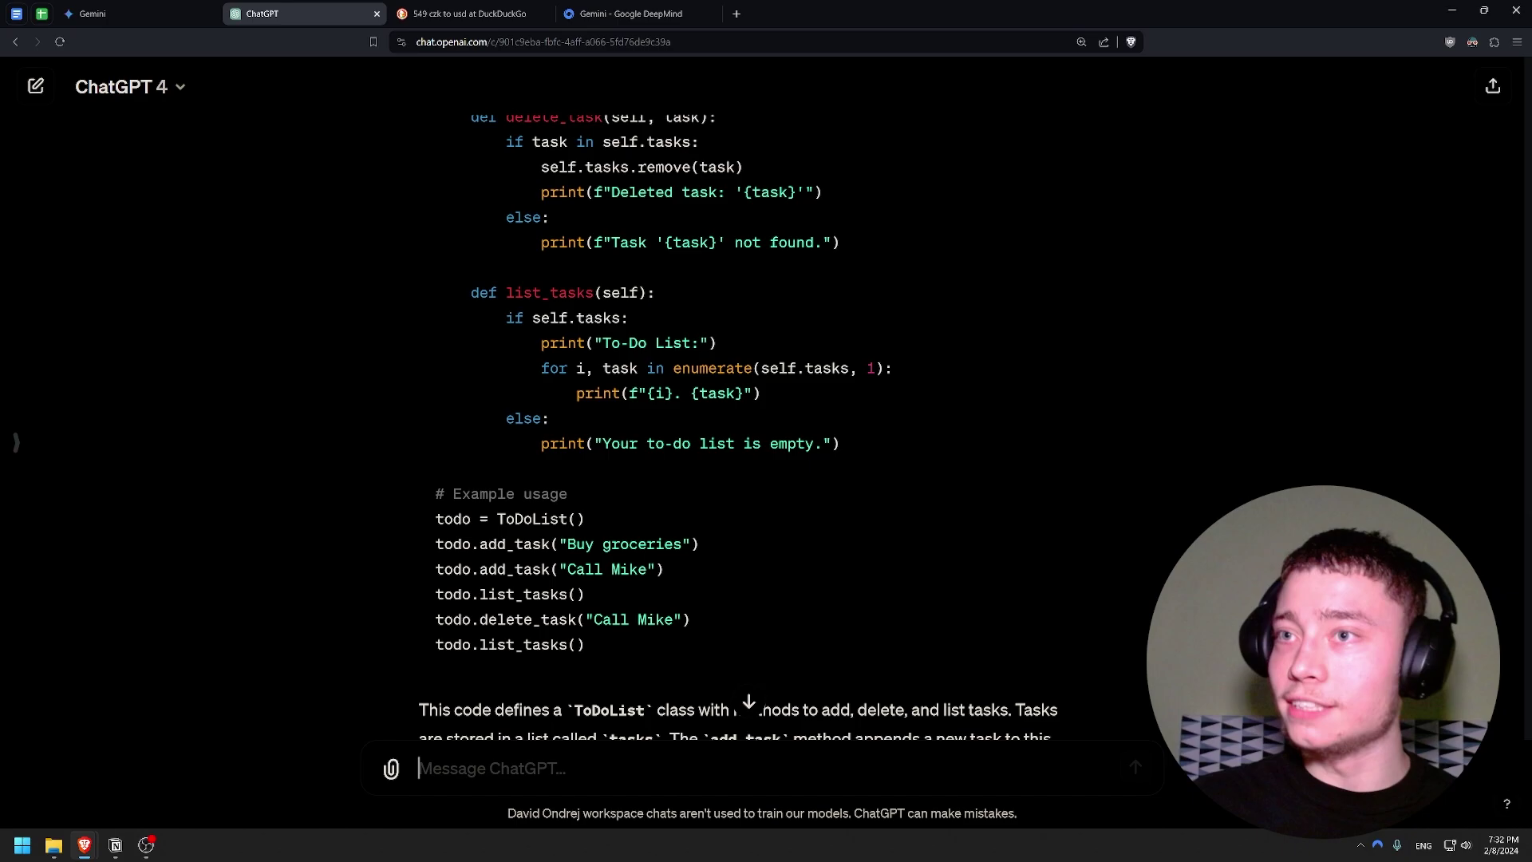
pyautogui.scroll(3, 519, 277)
pyautogui.scroll(3, 519, 277)
pyautogui.scroll(-6, 616, 274)
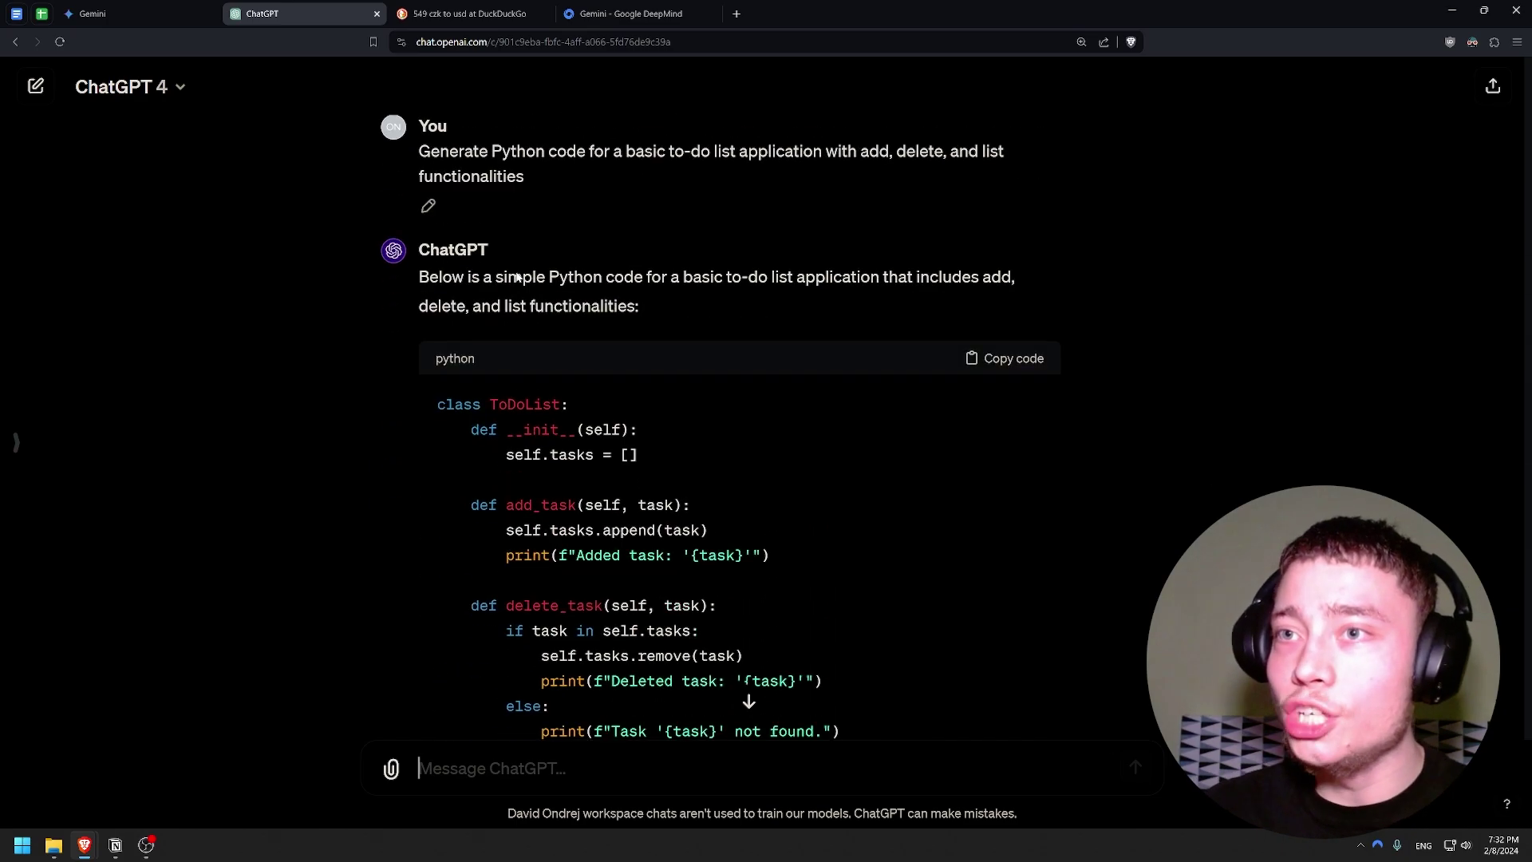
# Highlight Gemini's while True menu loop and its five menu print lines.
pyautogui.click(160, 14)
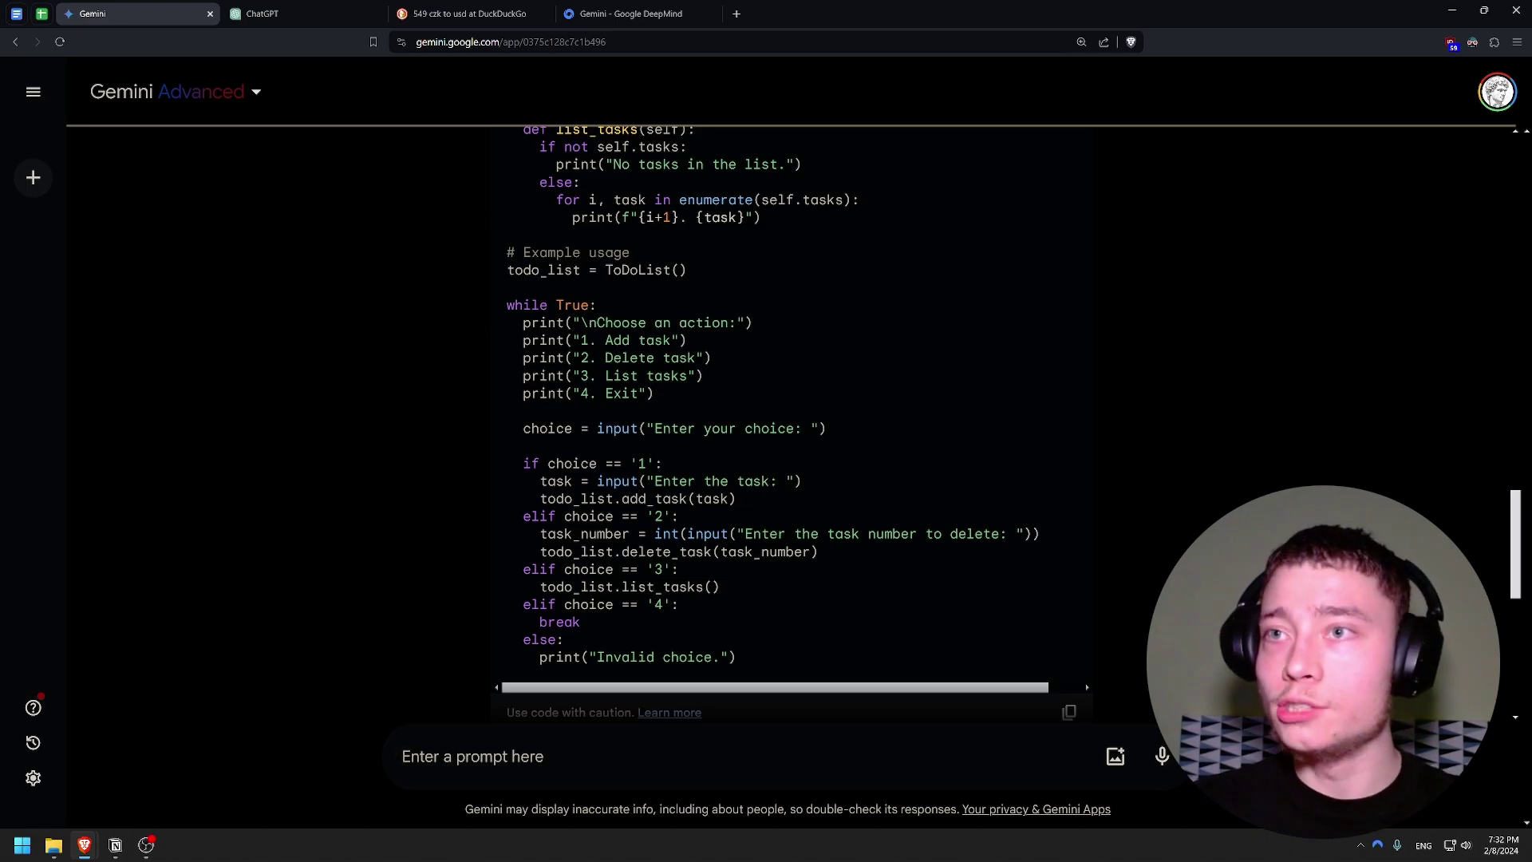
pyautogui.moveTo(506, 303); pyautogui.dragTo(773, 666)
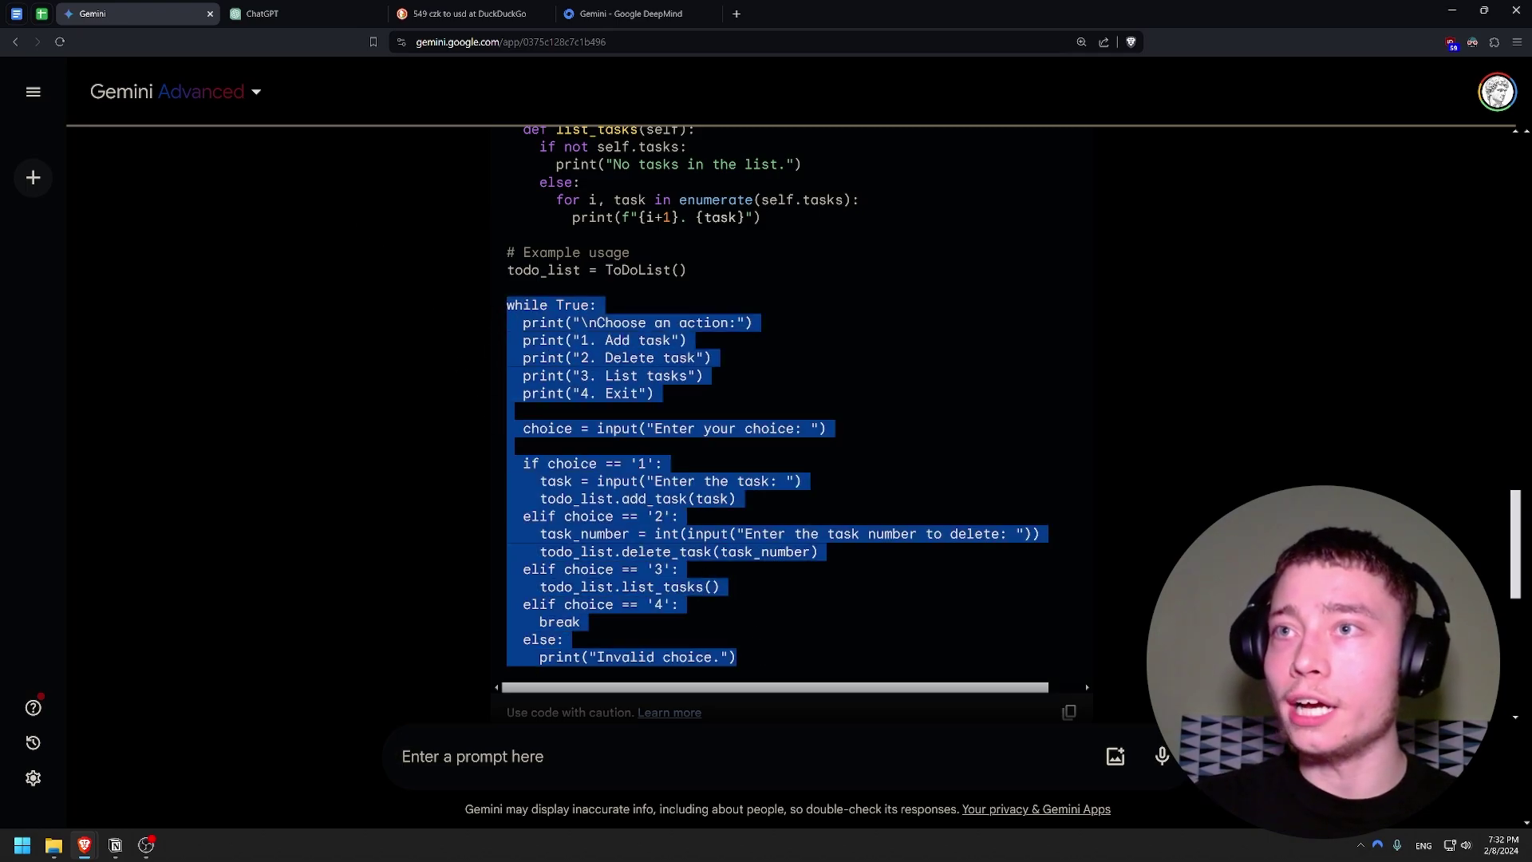
pyautogui.click(773, 667)
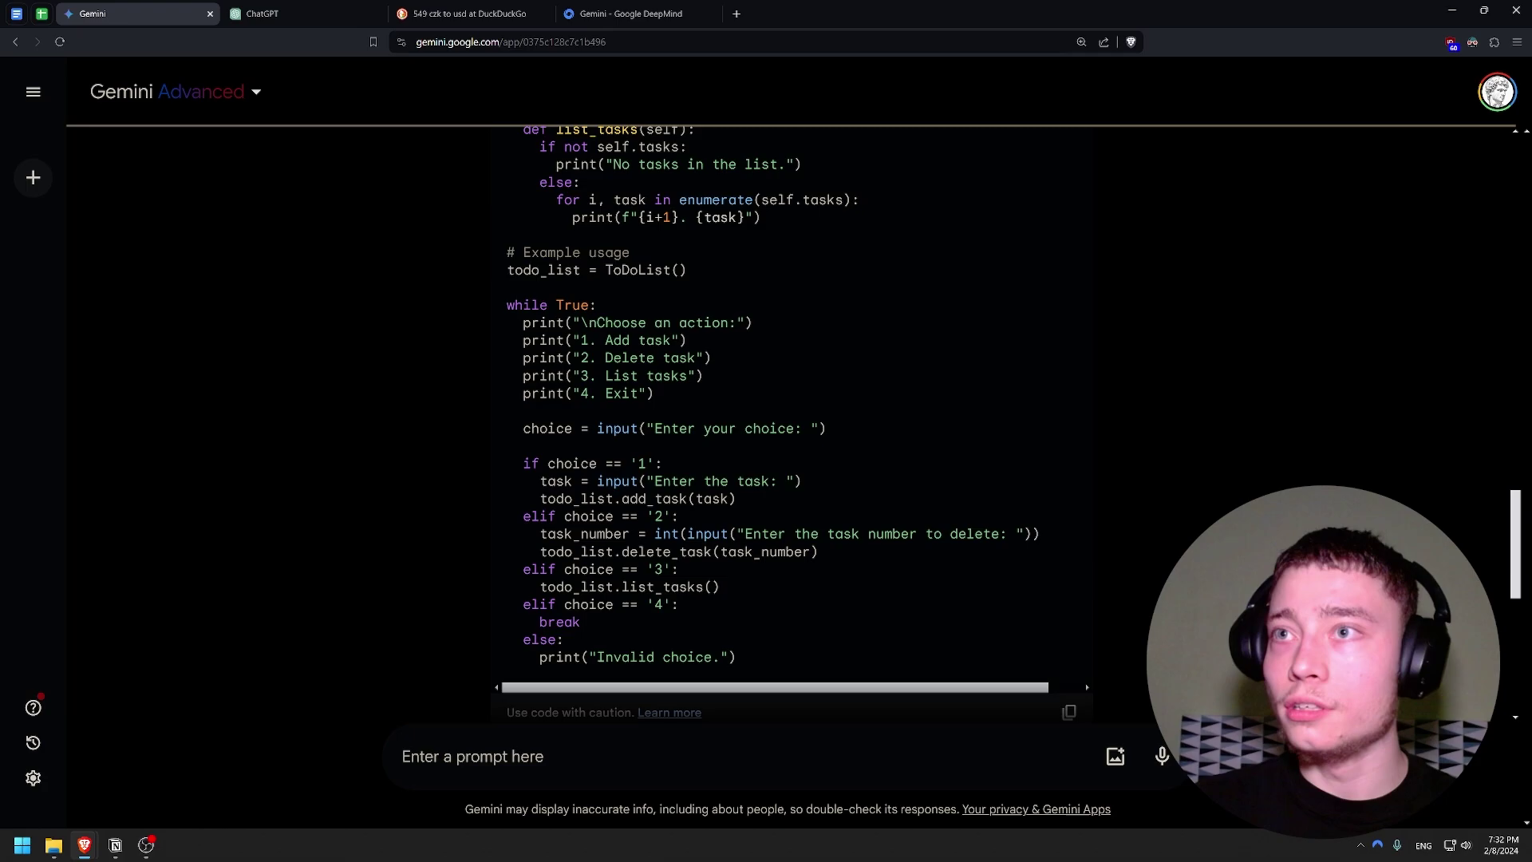
pyautogui.moveTo(506, 316); pyautogui.dragTo(698, 399)
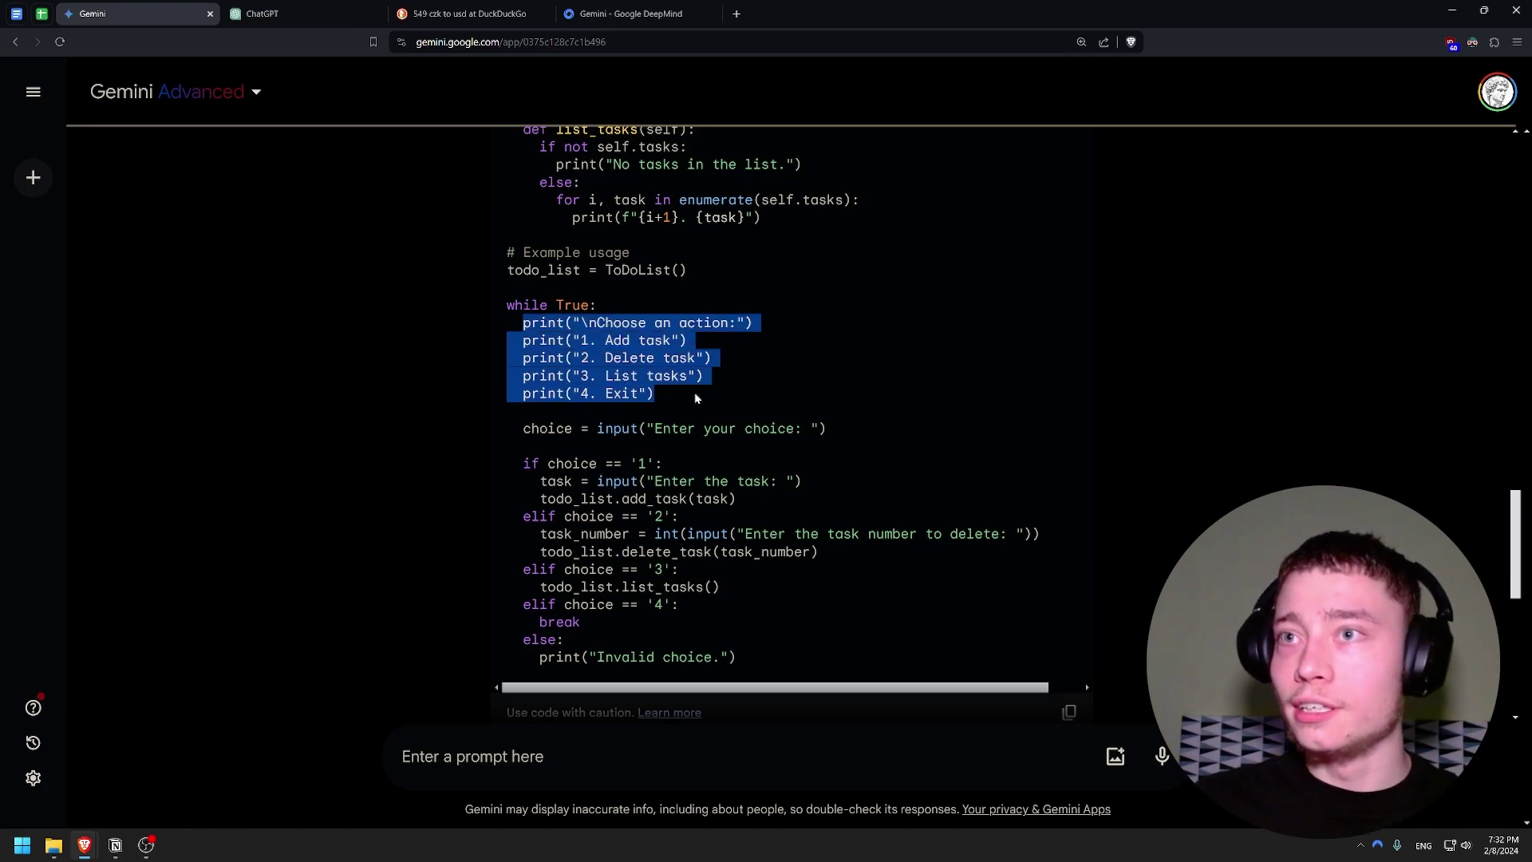
pyautogui.click(698, 399)
pyautogui.moveTo(505, 477); pyautogui.dragTo(682, 639)
# Highlight ChatGPT's class code and example usage block, then bring up the DeepMind page.
pyautogui.click(263, 14)
pyautogui.scroll(5, 434, 280)
pyautogui.scroll(-2, 718, 479)
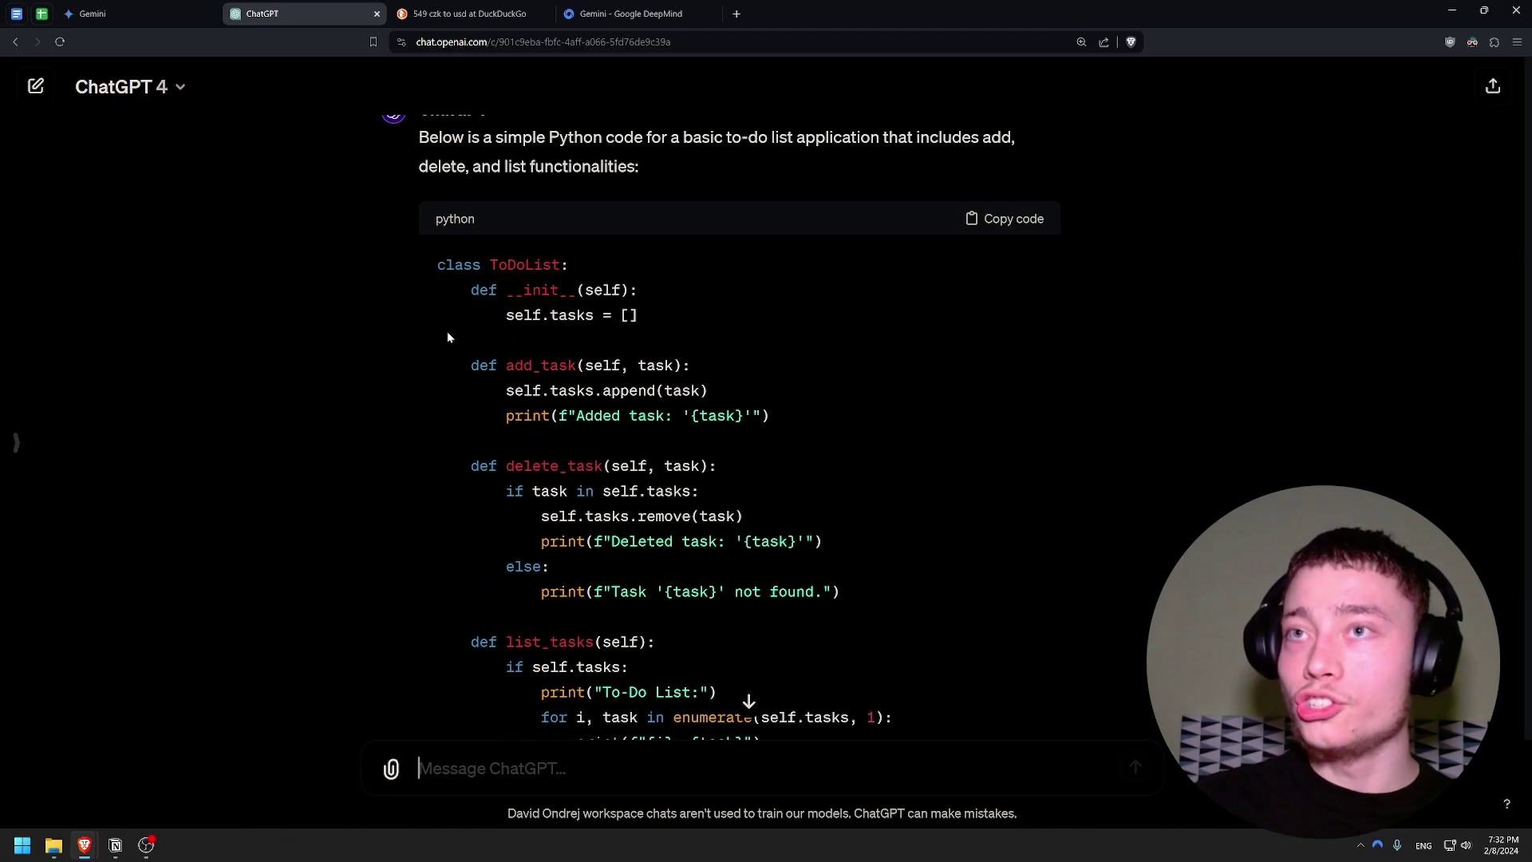
pyautogui.moveTo(436, 260); pyautogui.dragTo(670, 458)
pyautogui.scroll(-1, 670, 459)
pyautogui.scroll(-2, 558, 446)
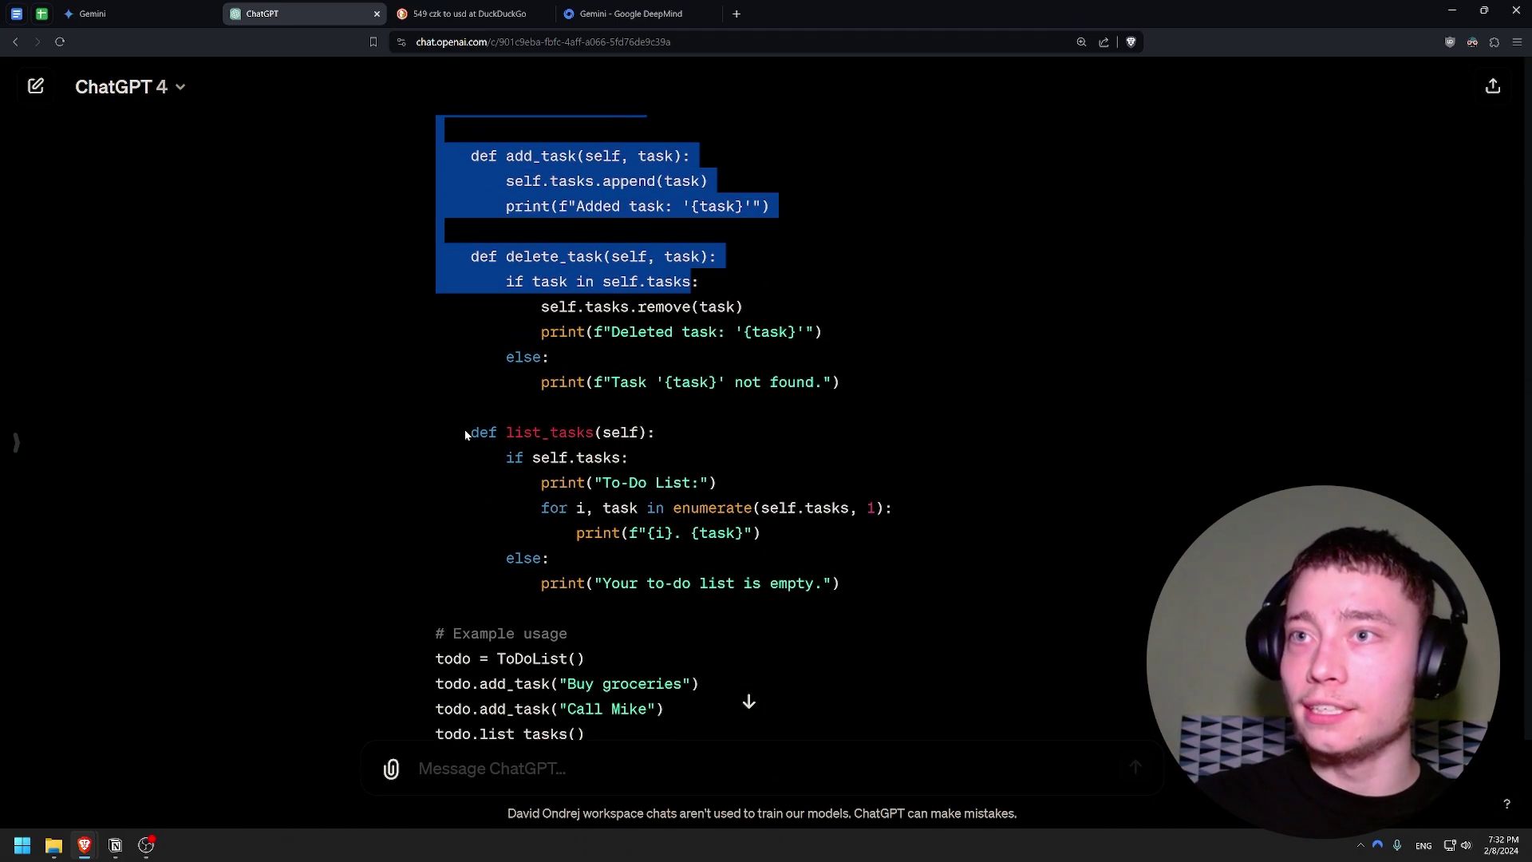
pyautogui.click(420, 419)
pyautogui.scroll(-3, 420, 418)
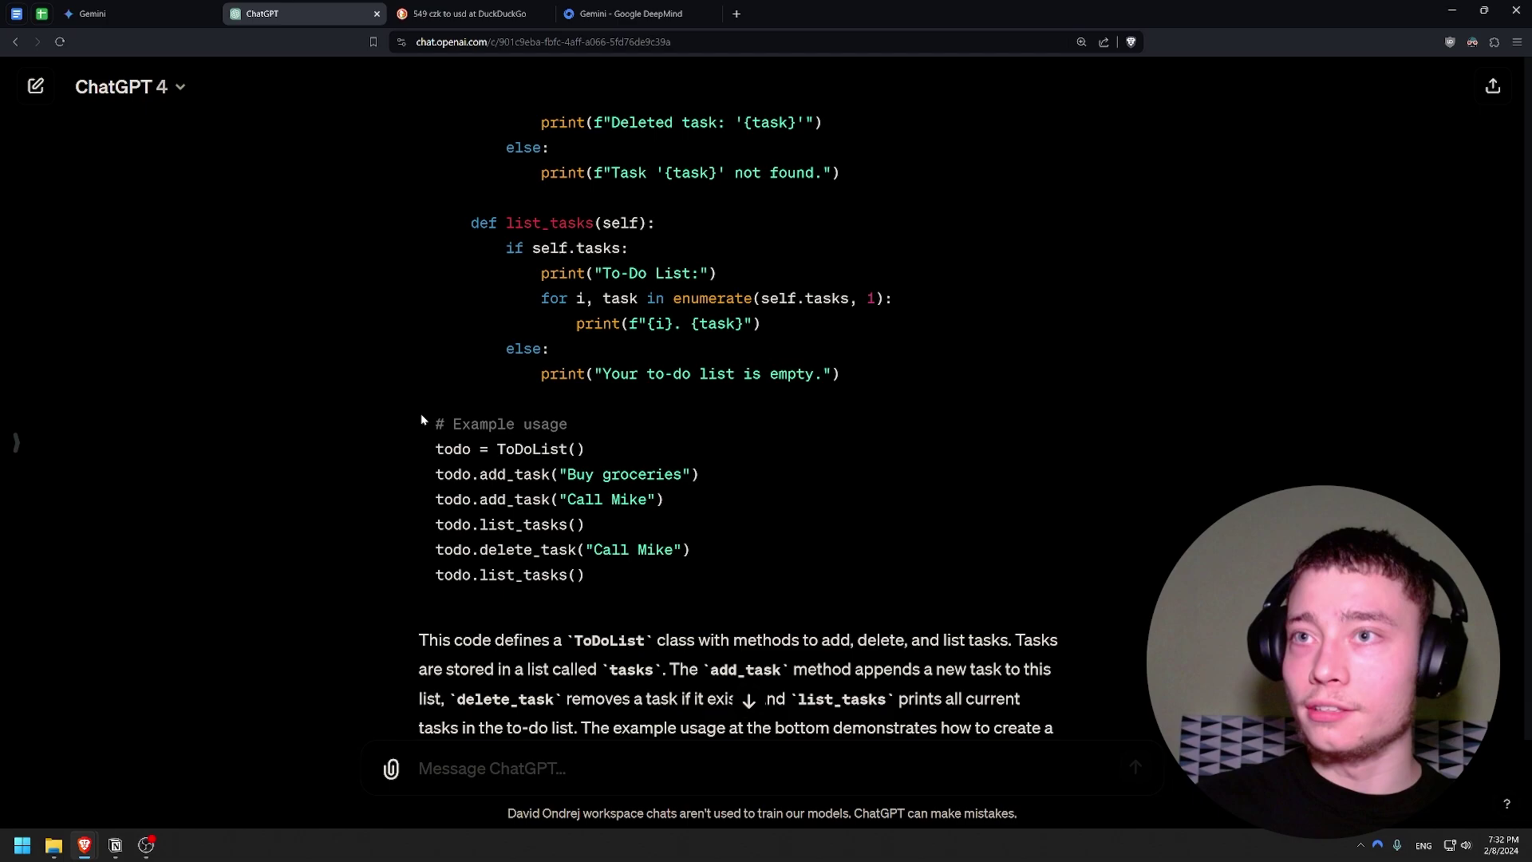
pyautogui.moveTo(422, 416); pyautogui.dragTo(591, 579)
pyautogui.hotkey('ctrl', 'shift', 'Tab')
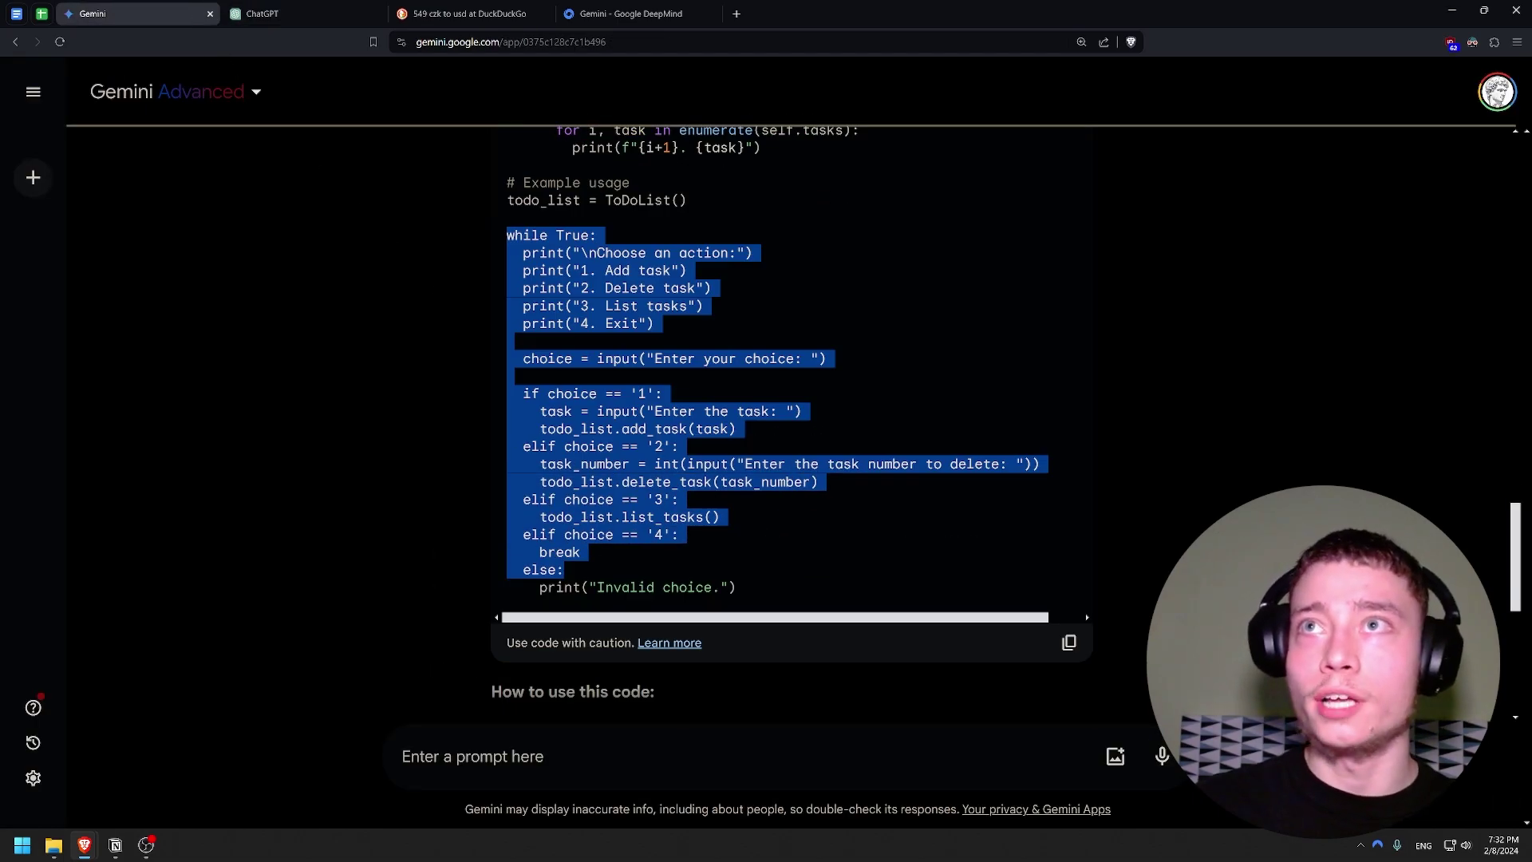
pyautogui.hotkey('ctrl', 'shift', 'Tab')
# Scroll to the benchmark table and mark GPT-4's 86.4% MMLU score.
pyautogui.scroll(10, 662, 283)
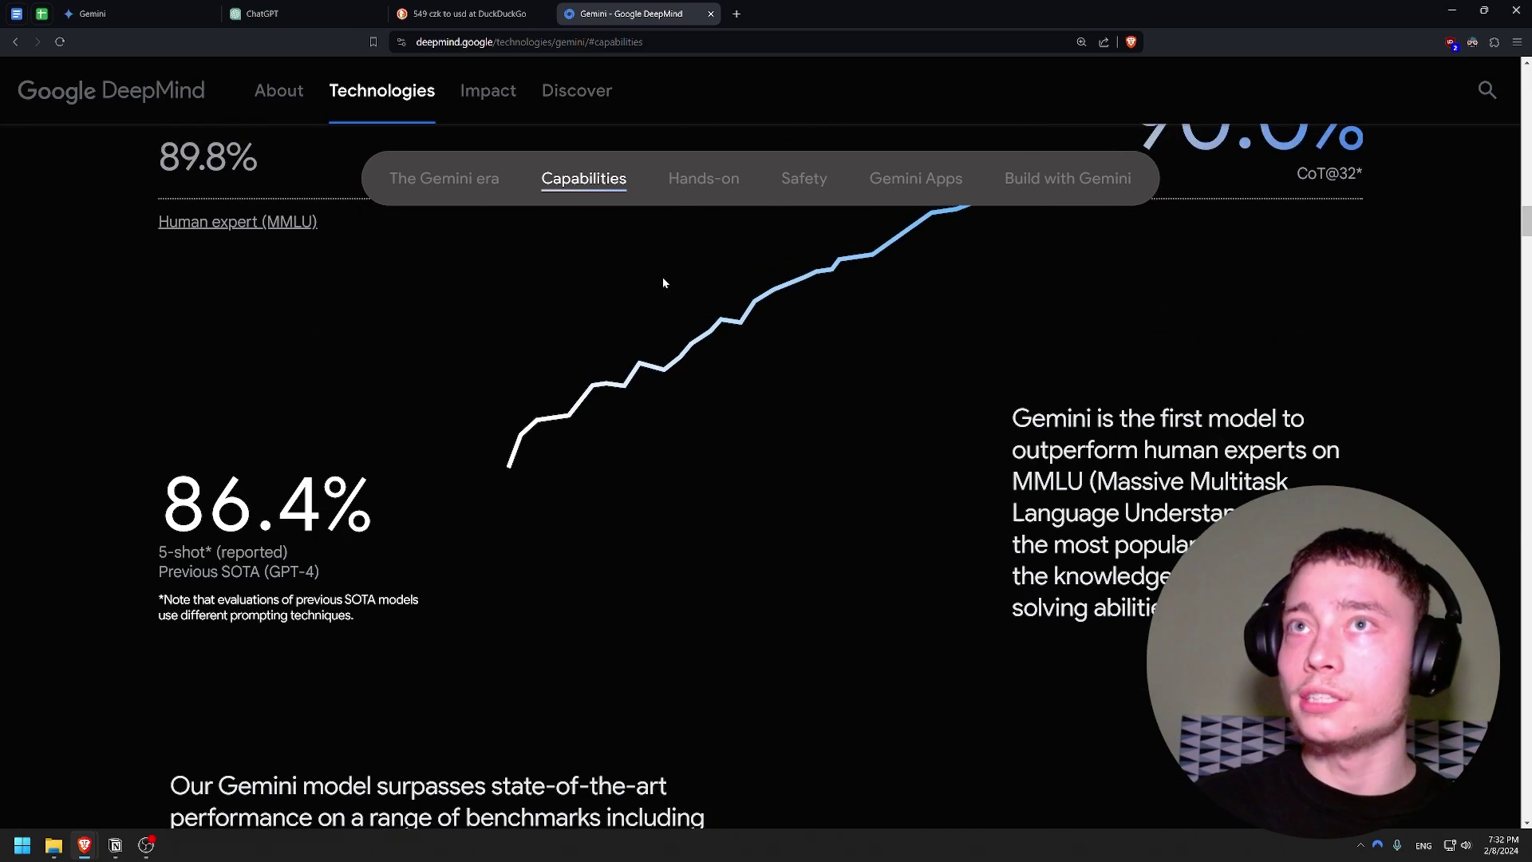
pyautogui.scroll(5, 668, 284)
pyautogui.scroll(-2, 572, 301)
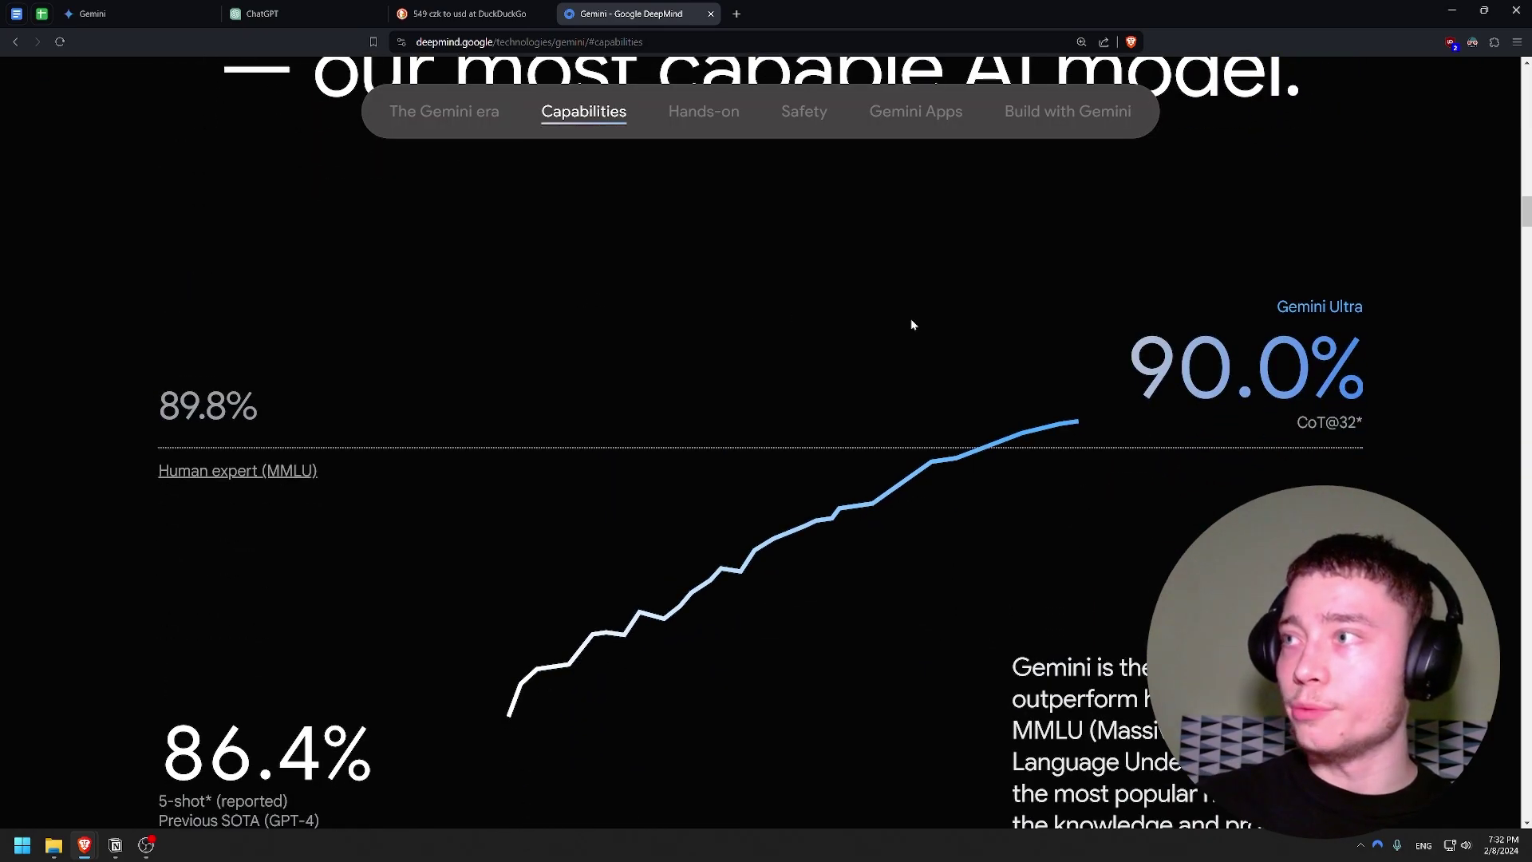
pyautogui.scroll(-10, 911, 325)
pyautogui.scroll(2, 386, 239)
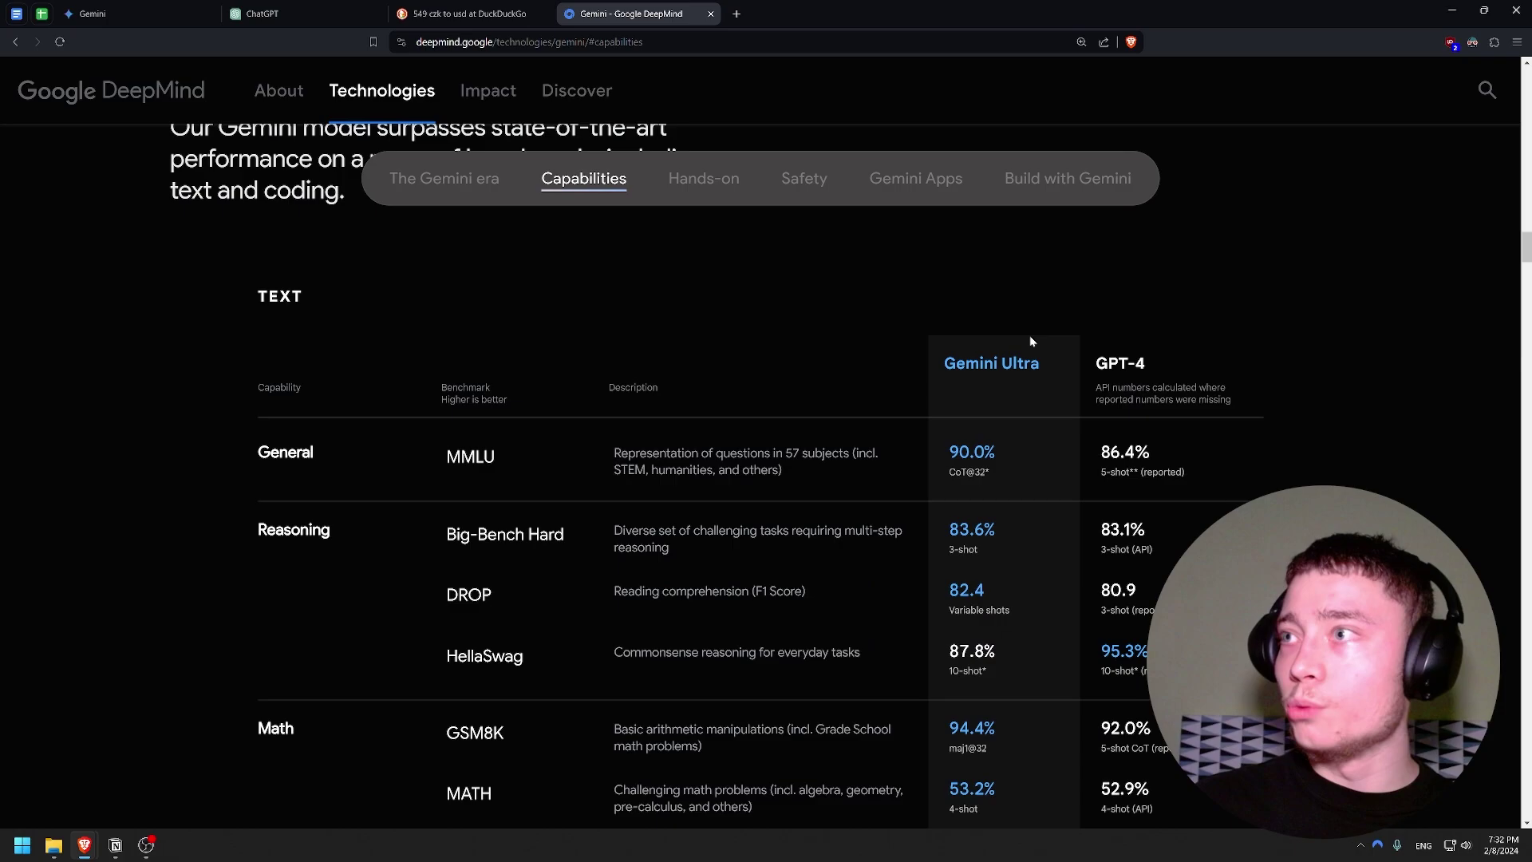
pyautogui.scroll(-1, 1193, 355)
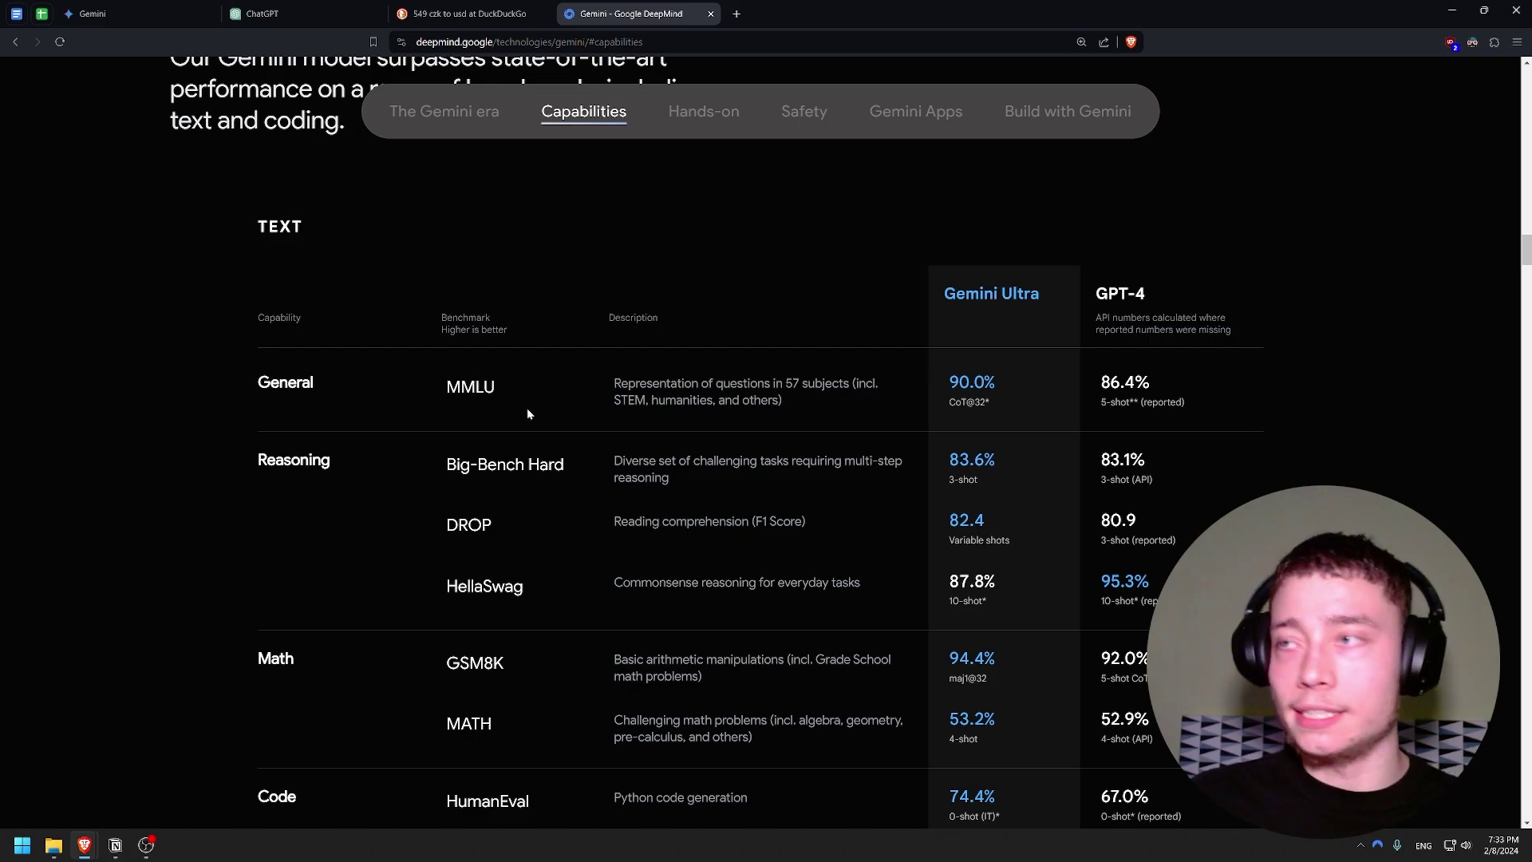
pyautogui.moveTo(946, 385); pyautogui.dragTo(1176, 386)
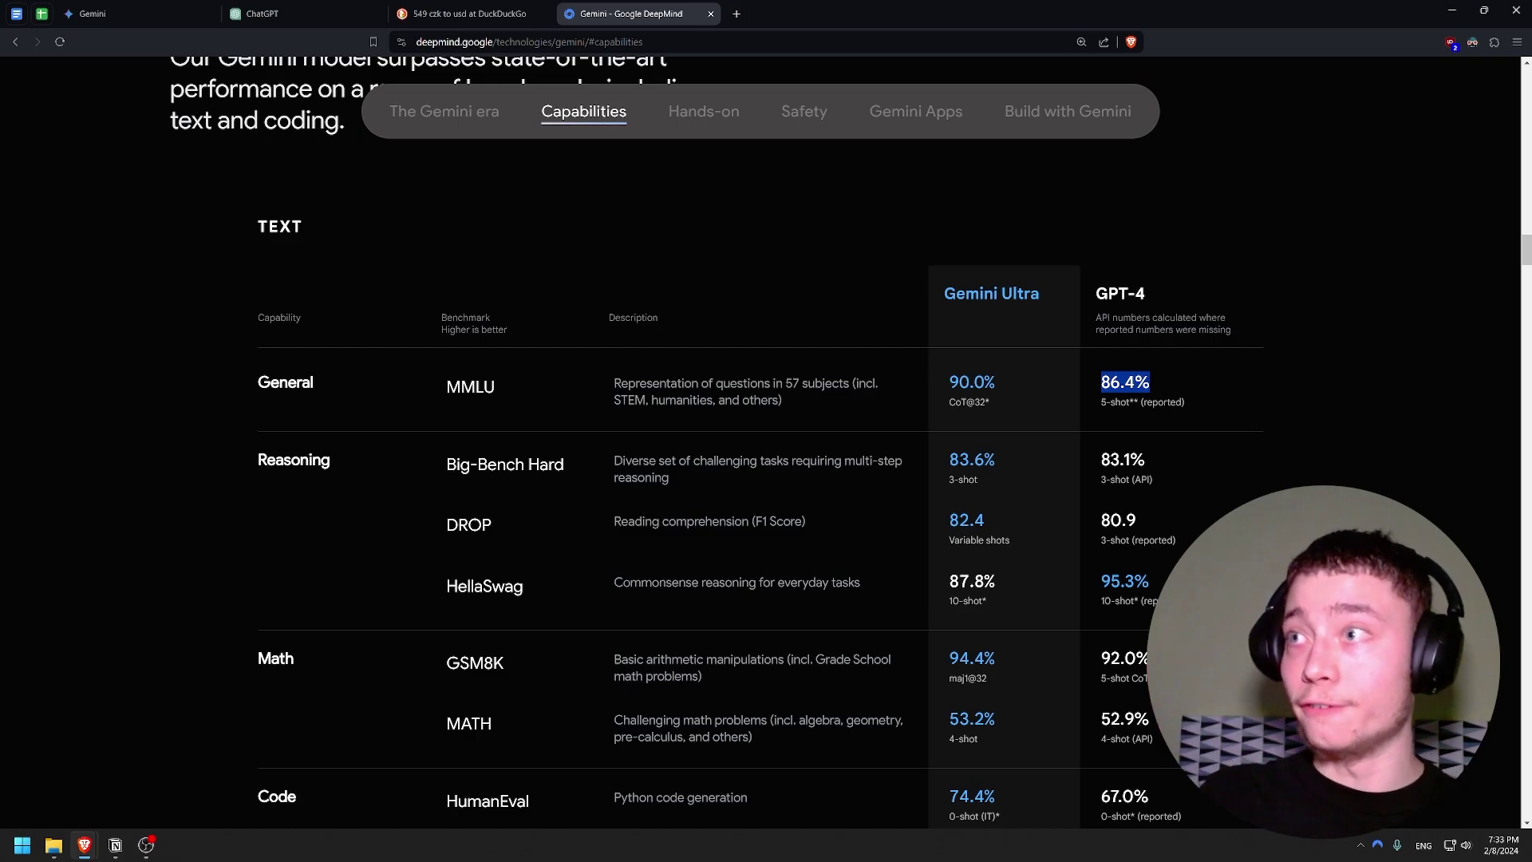
# Highlight the HellaSwag commonsense description and Gemini Ultra's 87.8 score.
pyautogui.scroll(-1, 766, 438)
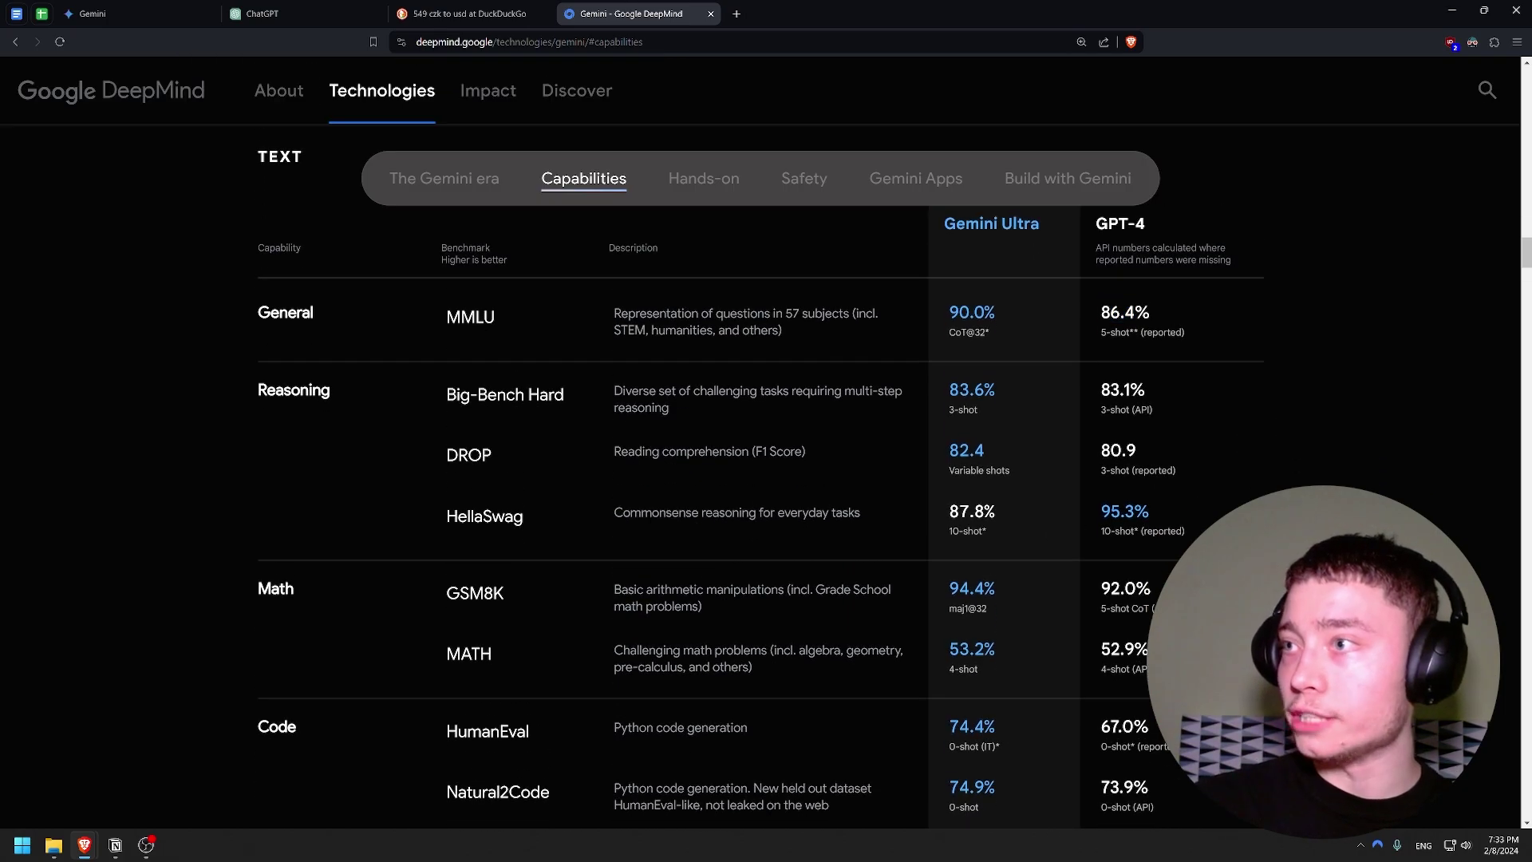
pyautogui.moveTo(613, 512); pyautogui.dragTo(699, 512)
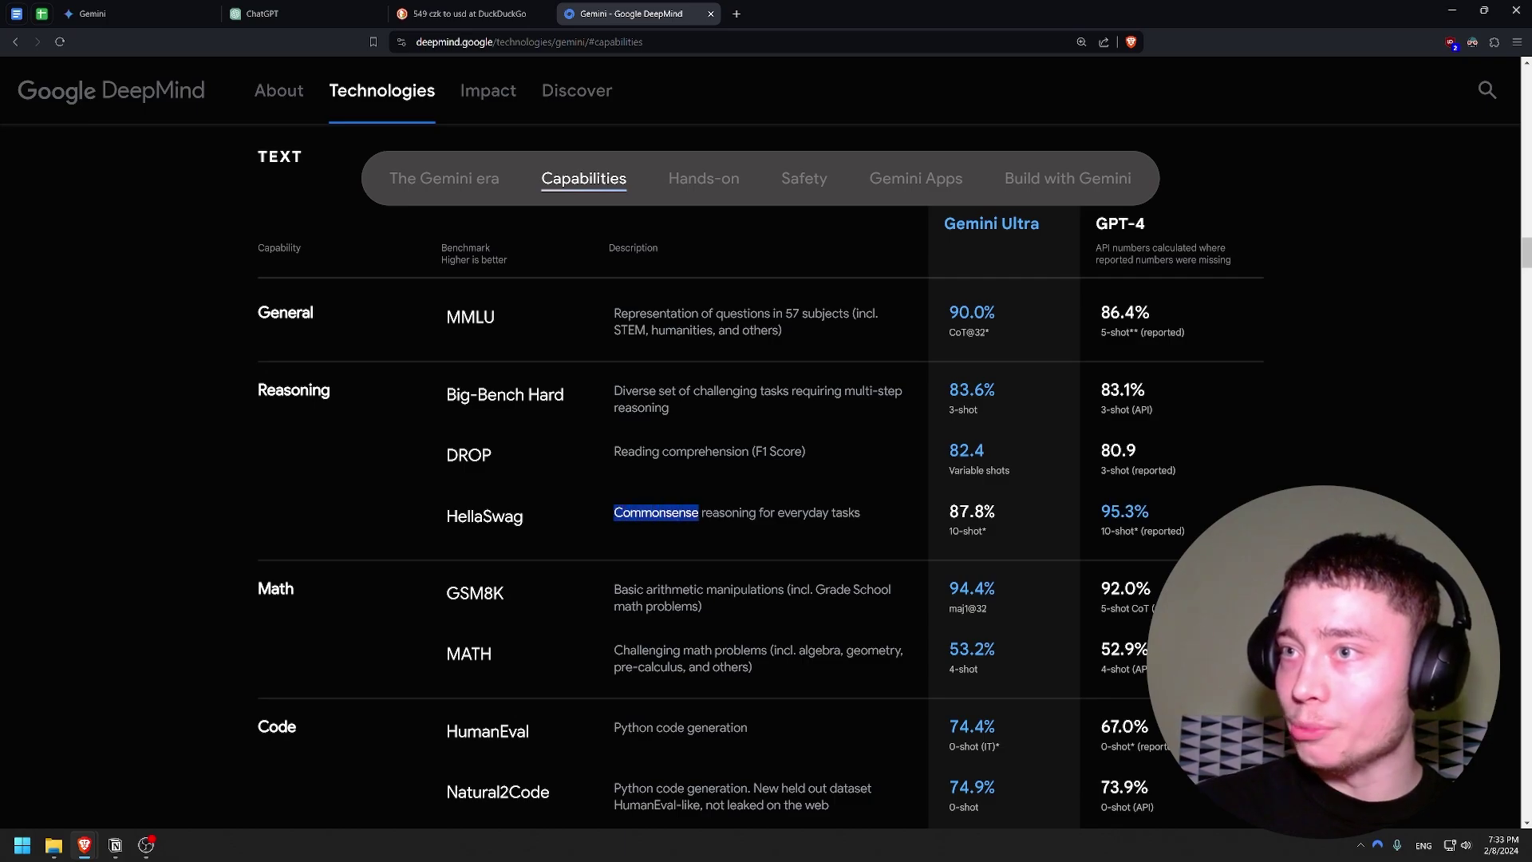
pyautogui.moveTo(831, 513); pyautogui.dragTo(614, 513)
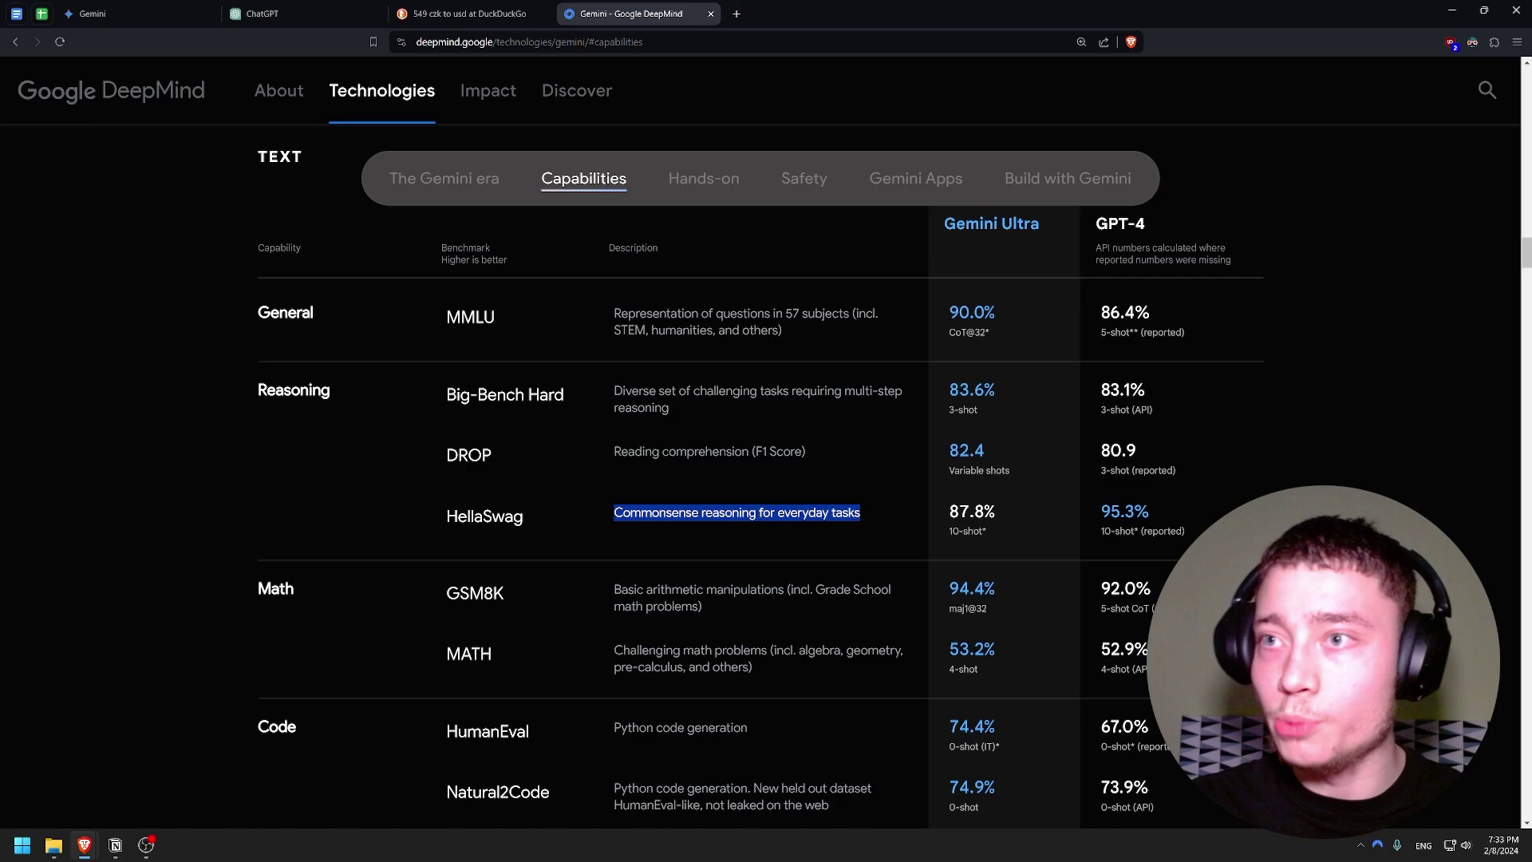
pyautogui.moveTo(949, 511); pyautogui.dragTo(984, 512)
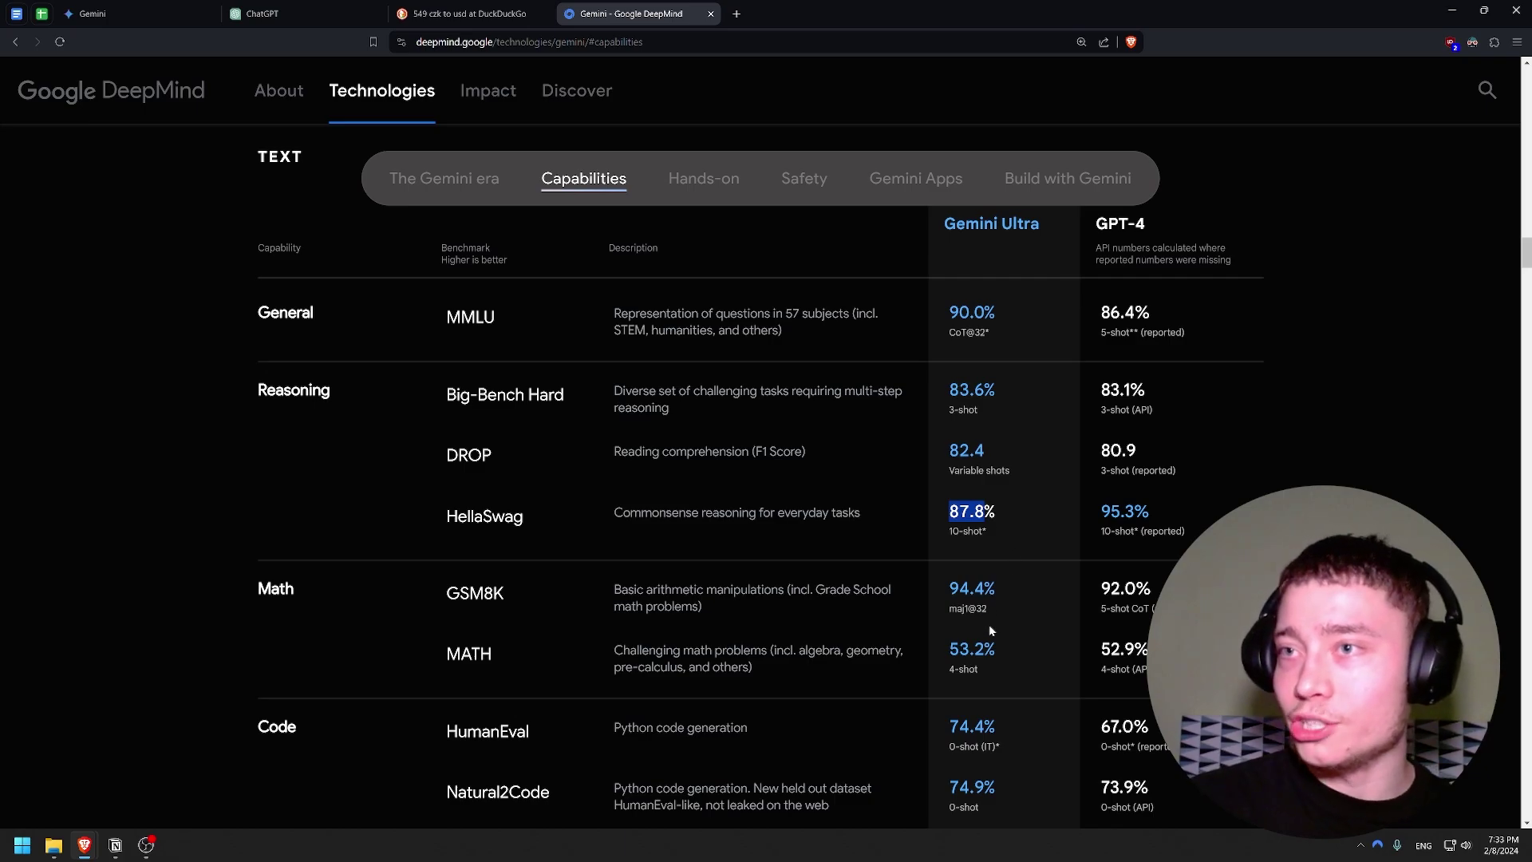
pyautogui.moveTo(614, 513); pyautogui.dragTo(860, 512)
pyautogui.click(329, 463)
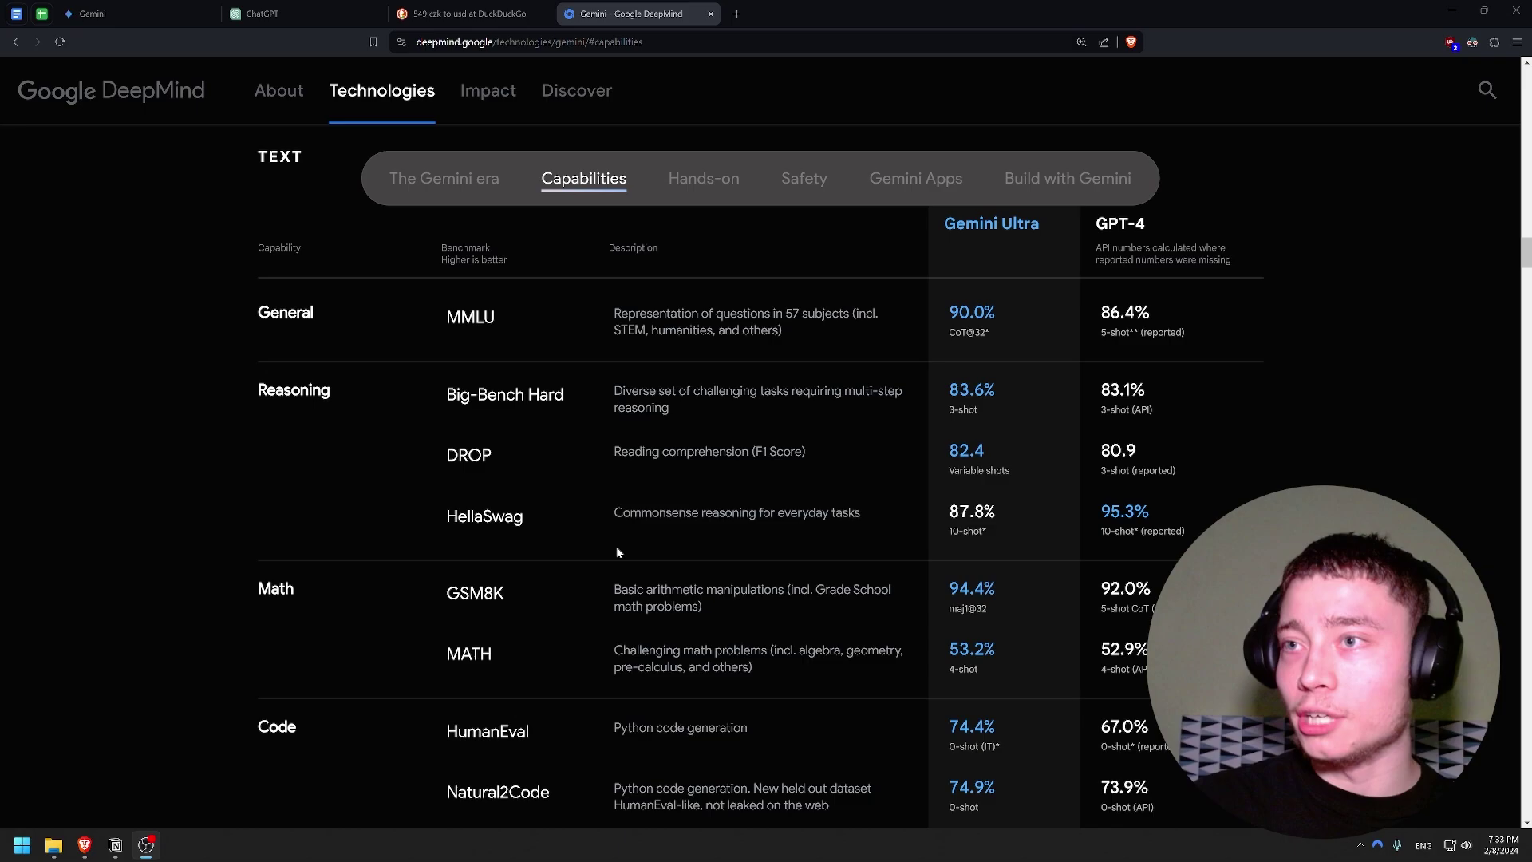
# Mark Gemini Ultra's 53.2% MATH score and the Code row's HumanEval Python generation entry.
pyautogui.scroll(-3, 767, 446)
pyautogui.doubleClick(972, 369)
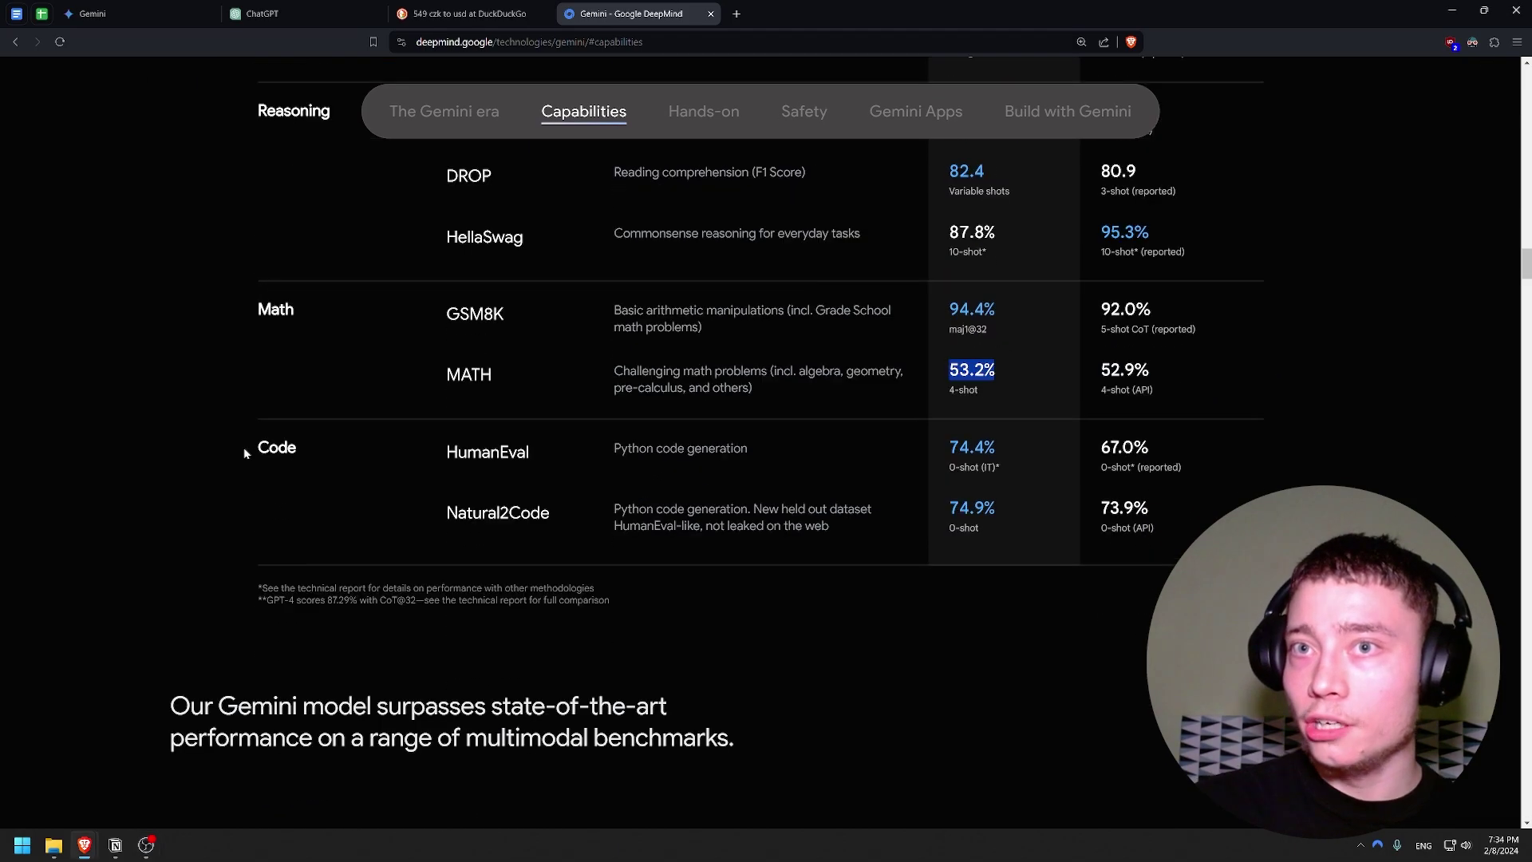
pyautogui.doubleClick(277, 446)
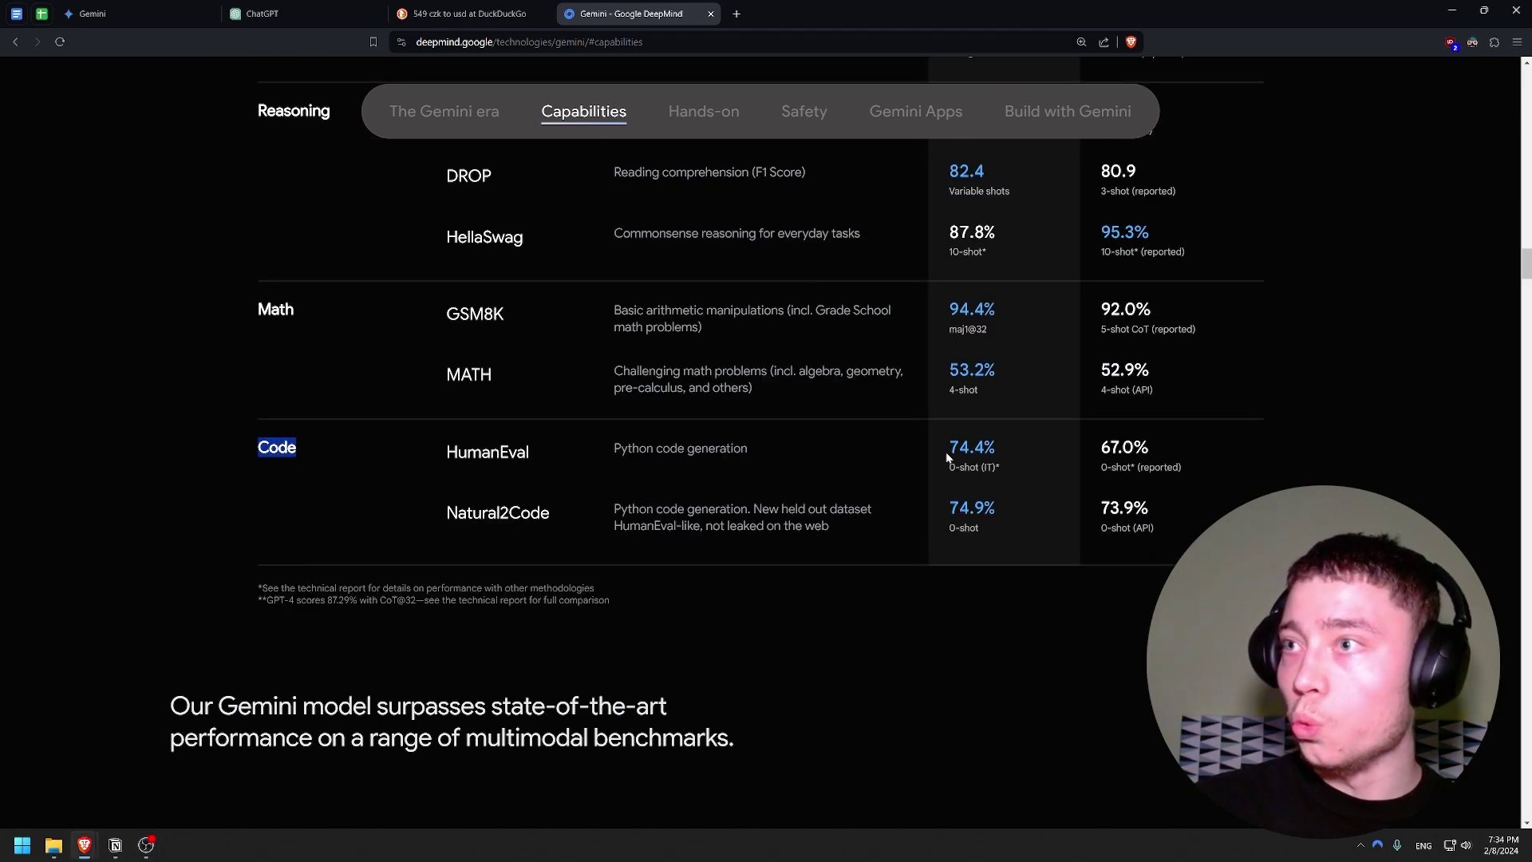
pyautogui.moveTo(612, 448); pyautogui.dragTo(762, 449)
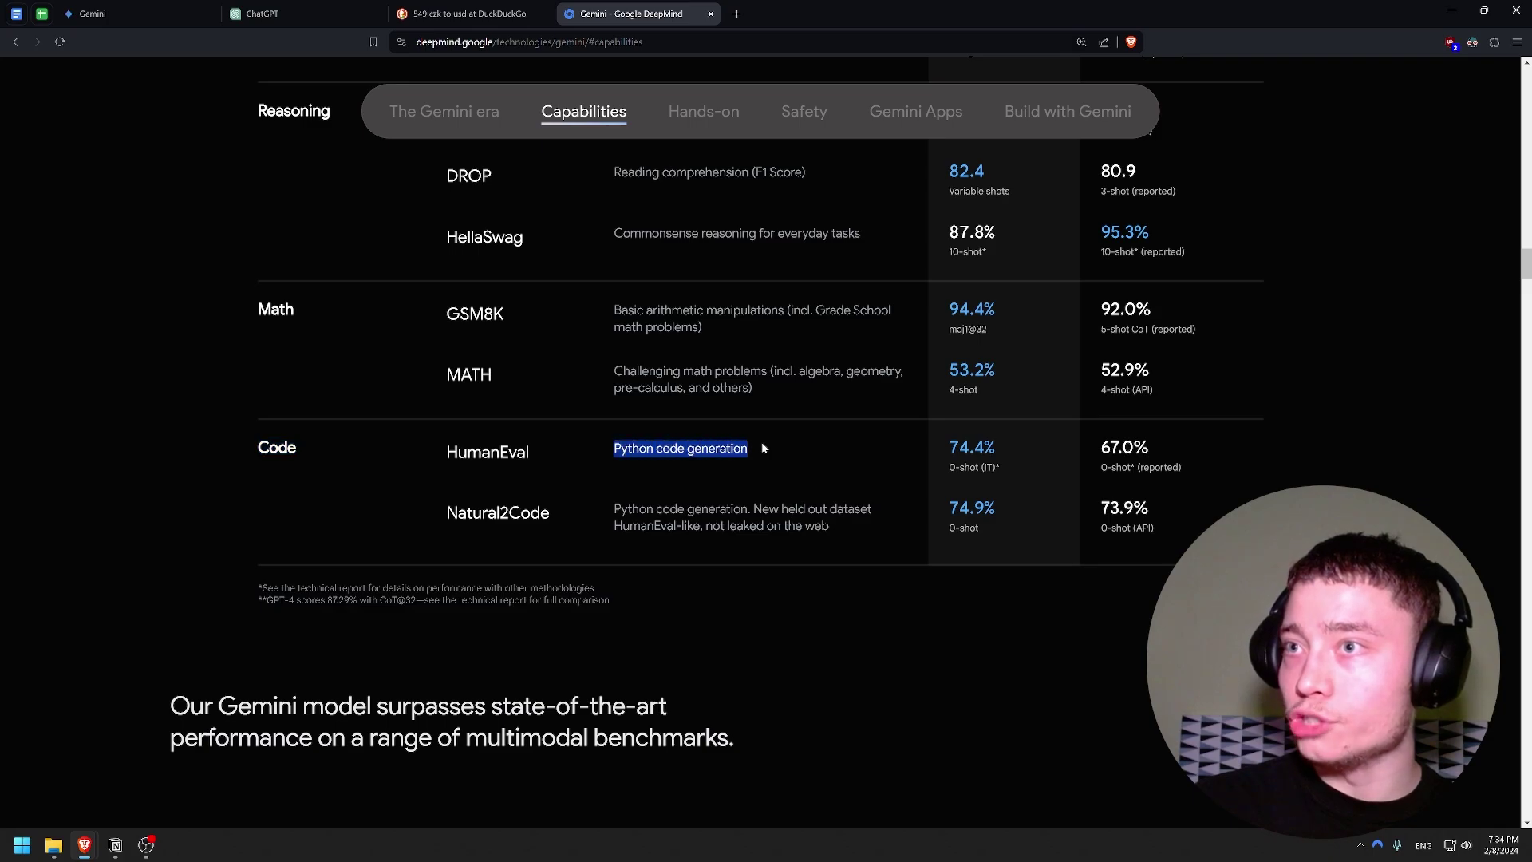
# Return to the Gemini conversation and open its model list to check Gemini Advanced.
pyautogui.click(303, 13)
pyautogui.click(147, 6)
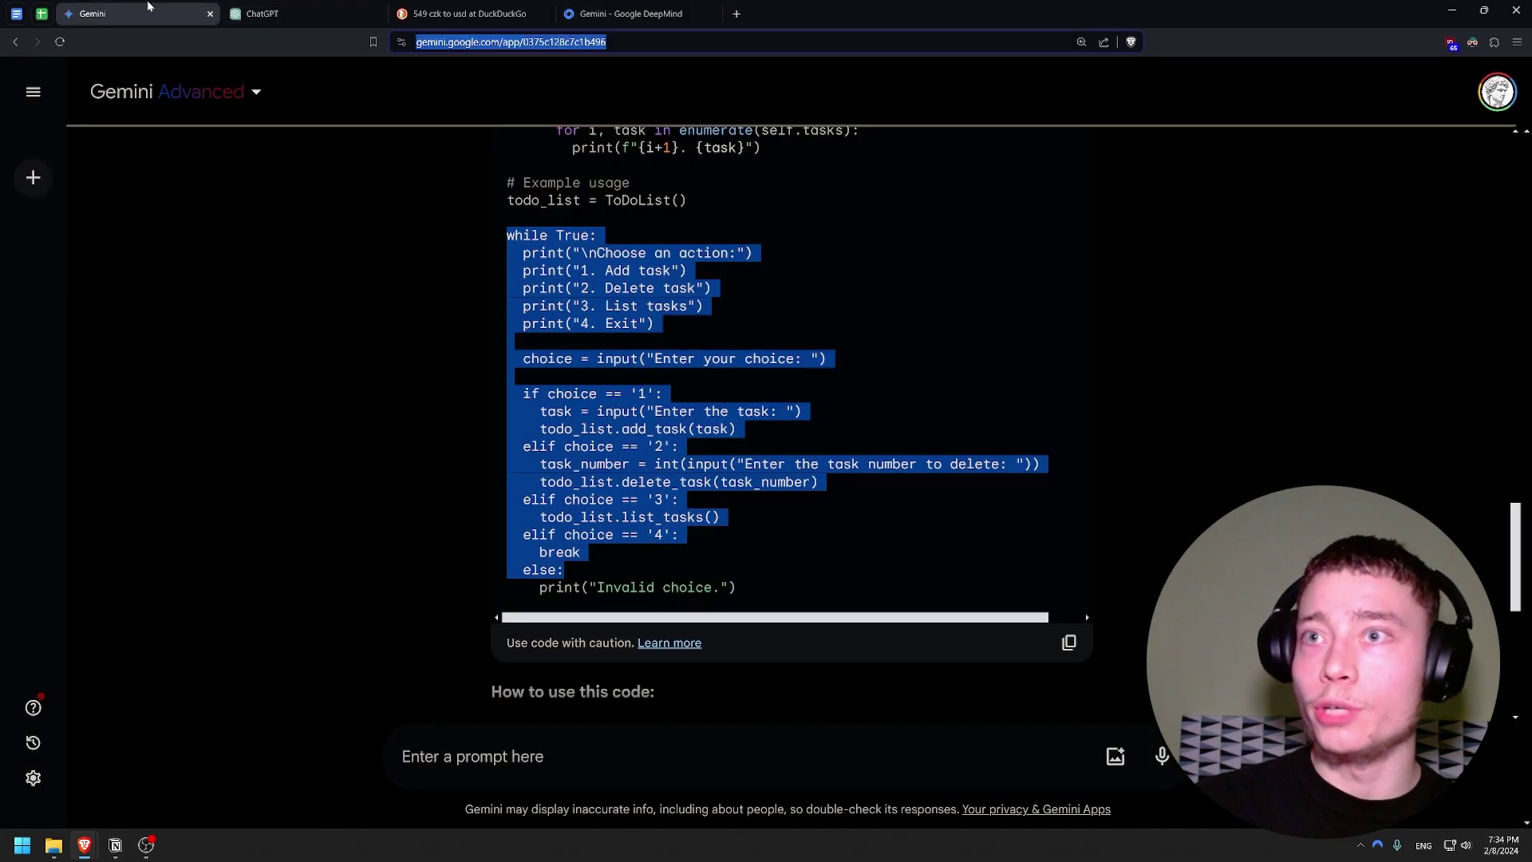
pyautogui.hotkey('ctrl', '4')
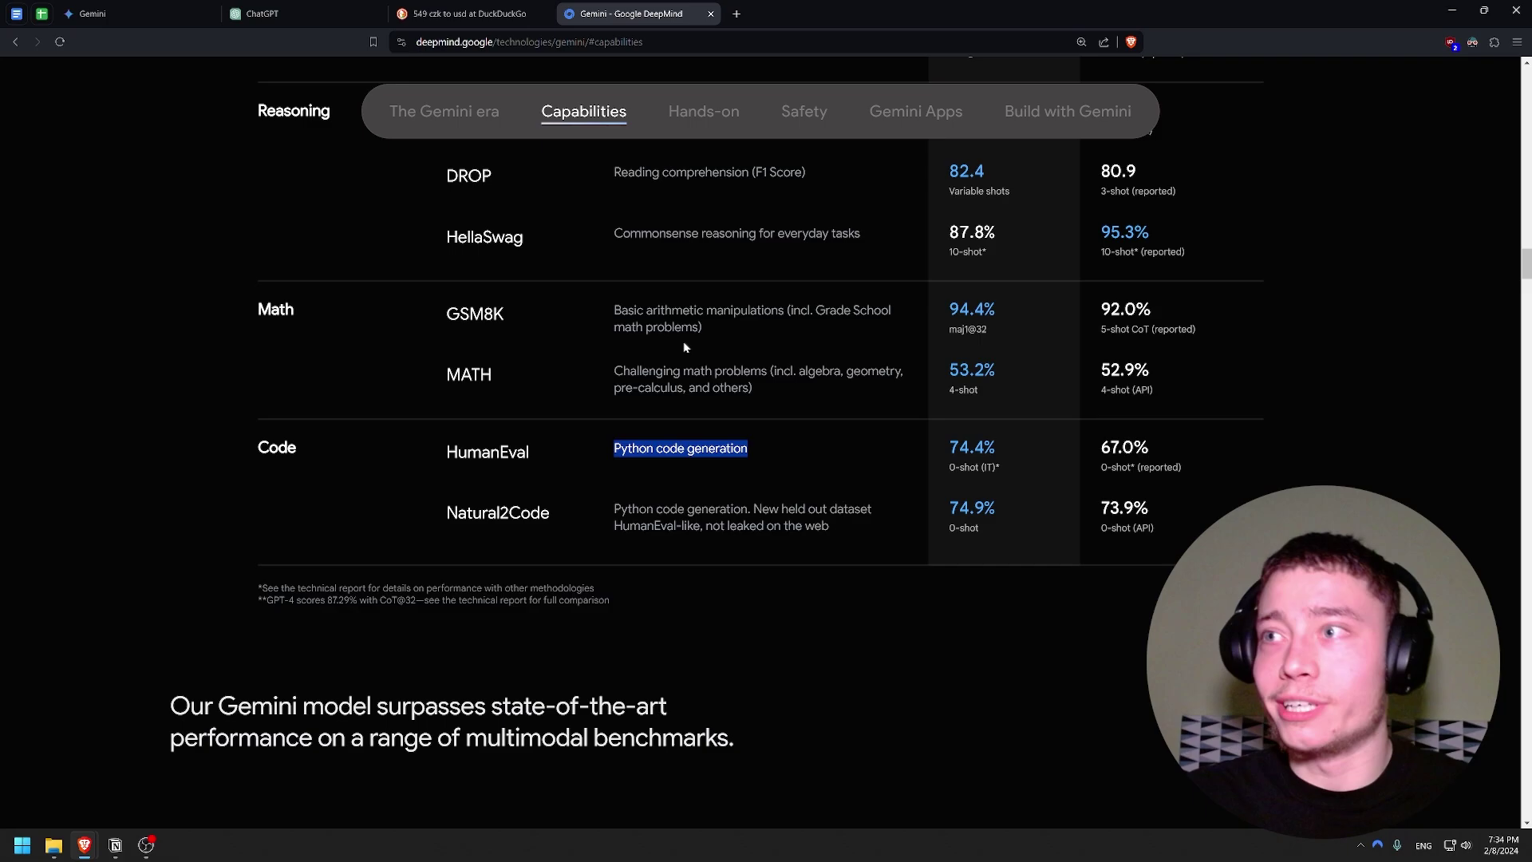
pyautogui.click(120, 14)
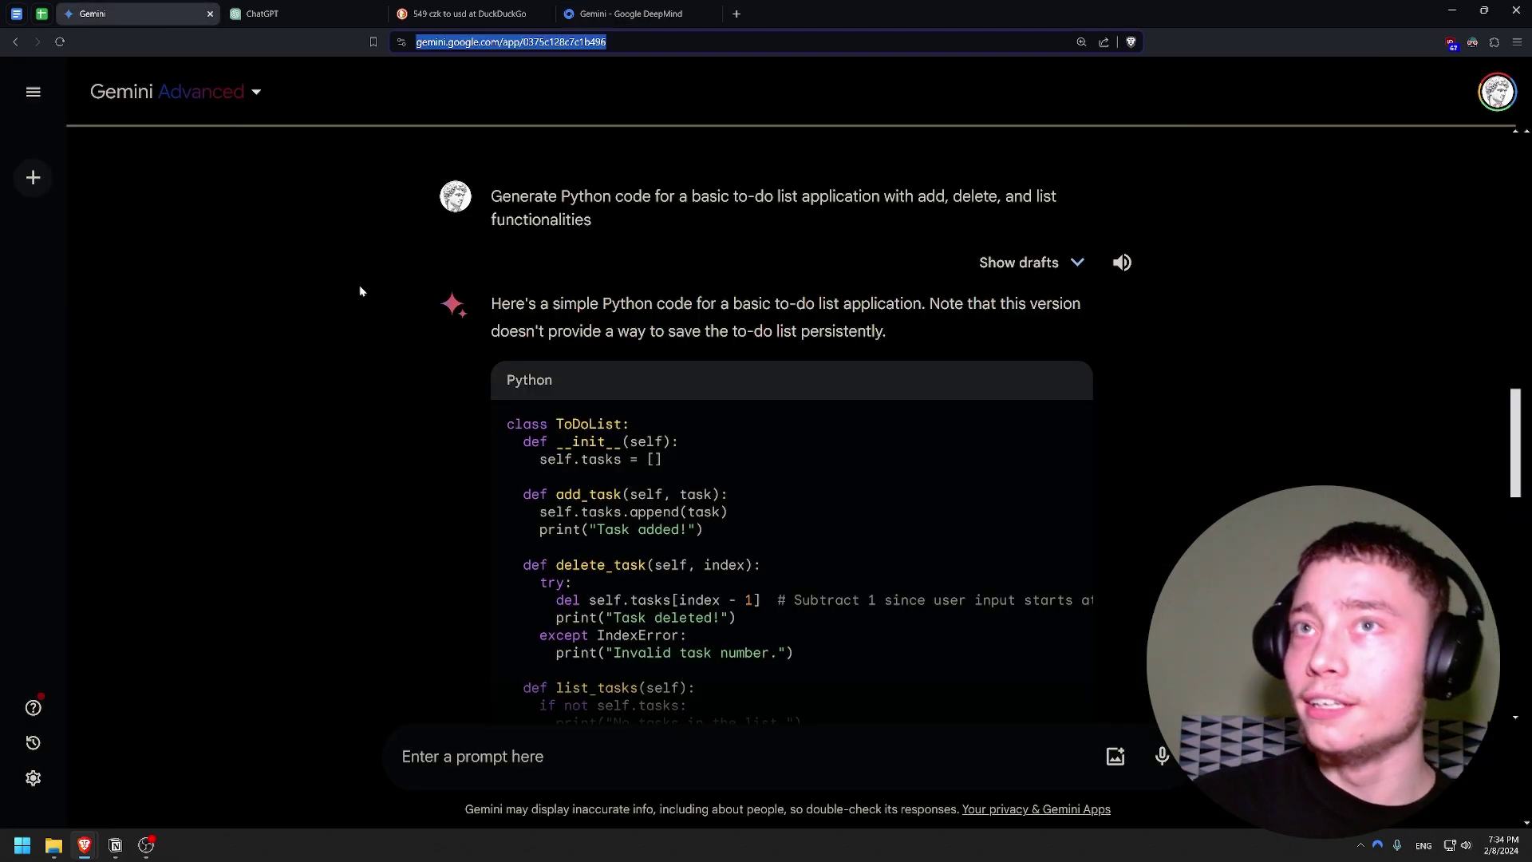
pyautogui.scroll(-5, 363, 299)
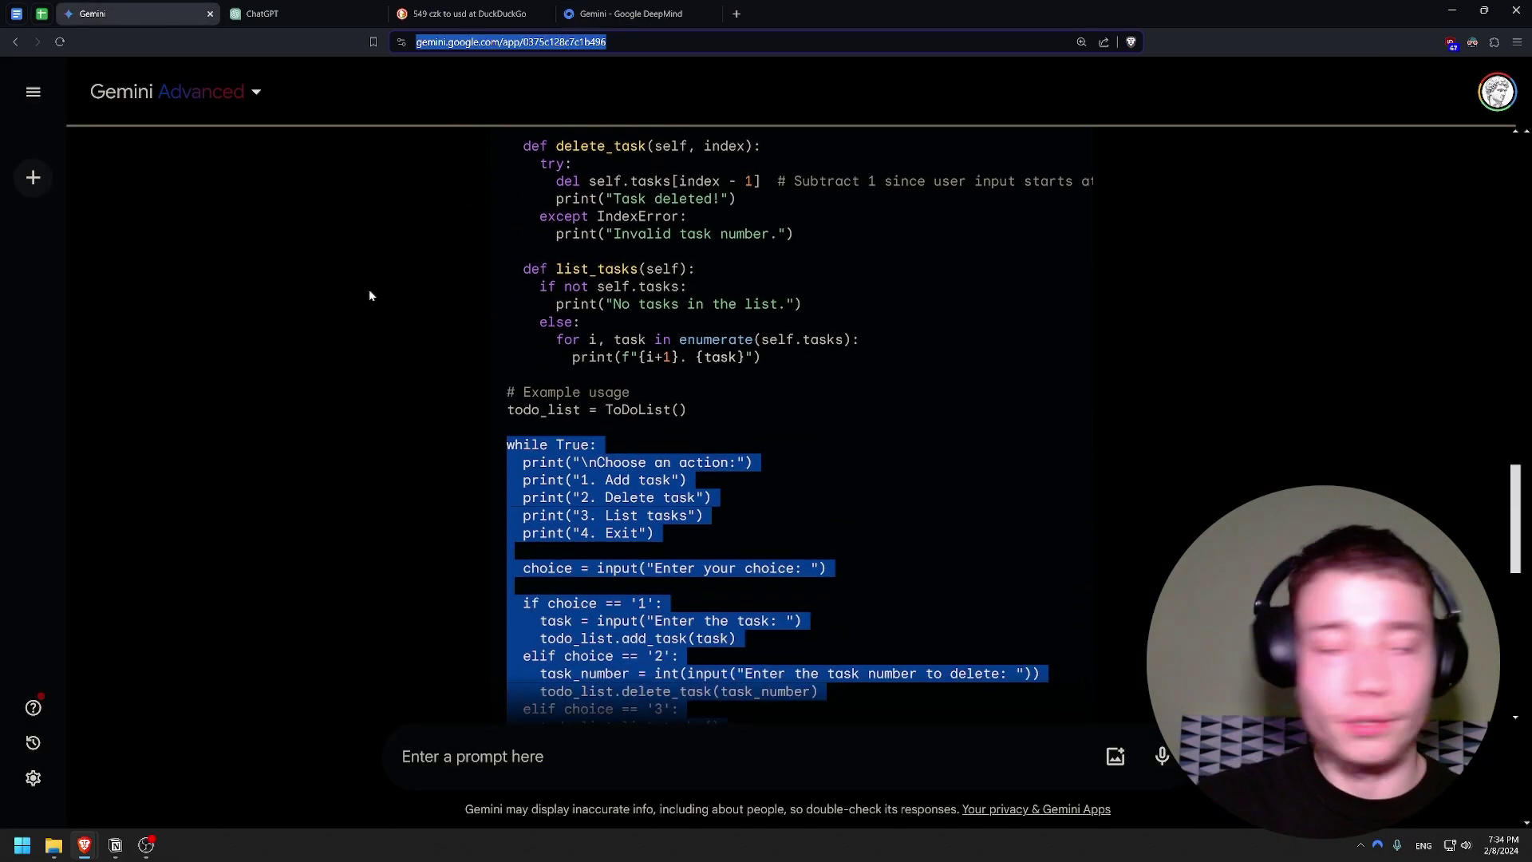
pyautogui.click(228, 93)
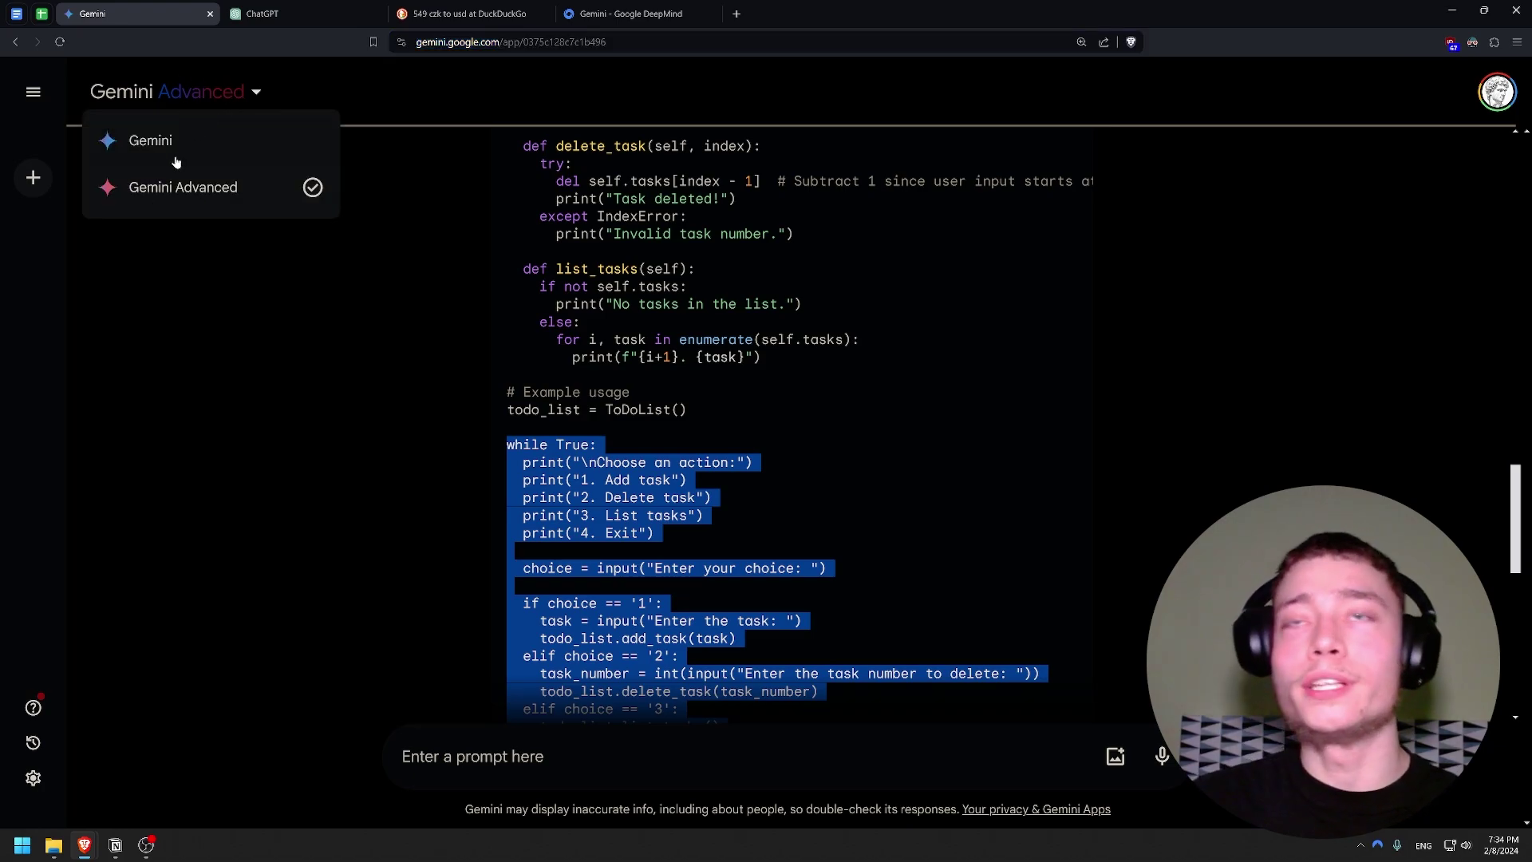
# Check ChatGPT's model menu shows GPT-4, then close Gemini's model choices.
pyautogui.click(299, 8)
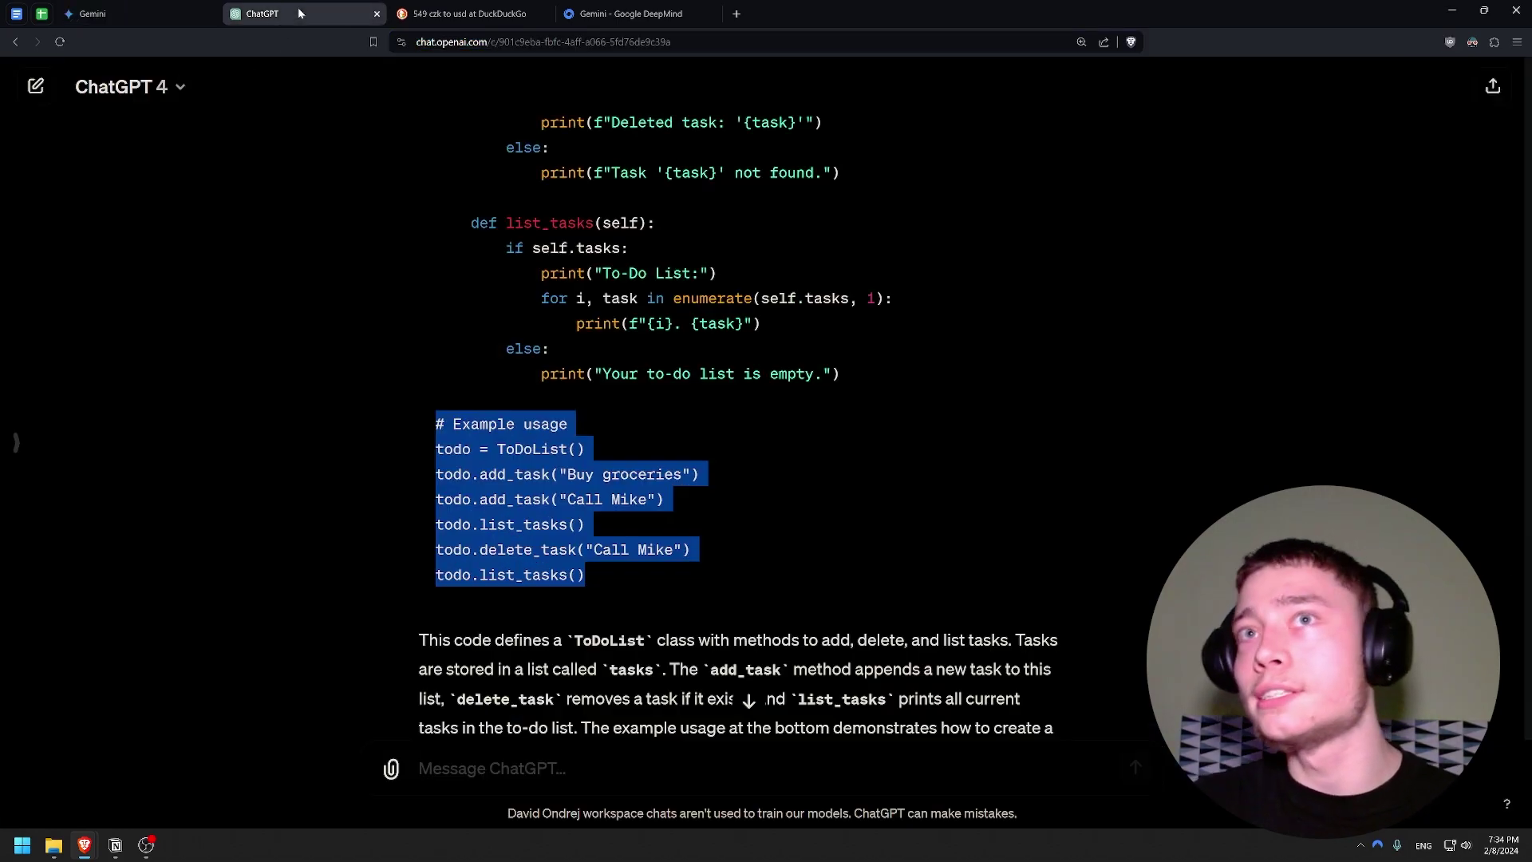
pyautogui.click(156, 97)
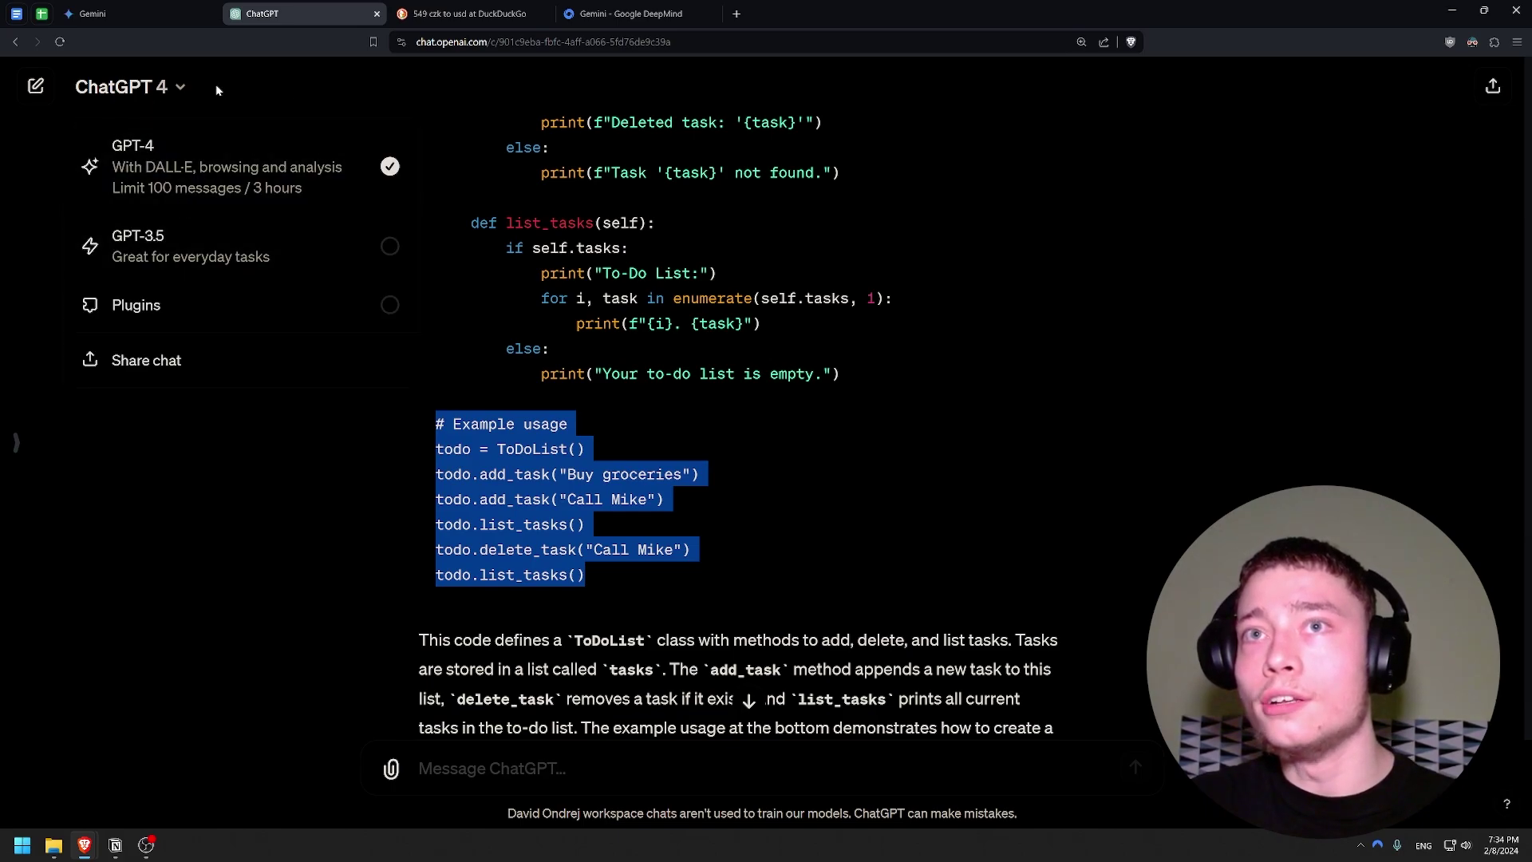
pyautogui.click(314, 85)
pyautogui.click(160, 88)
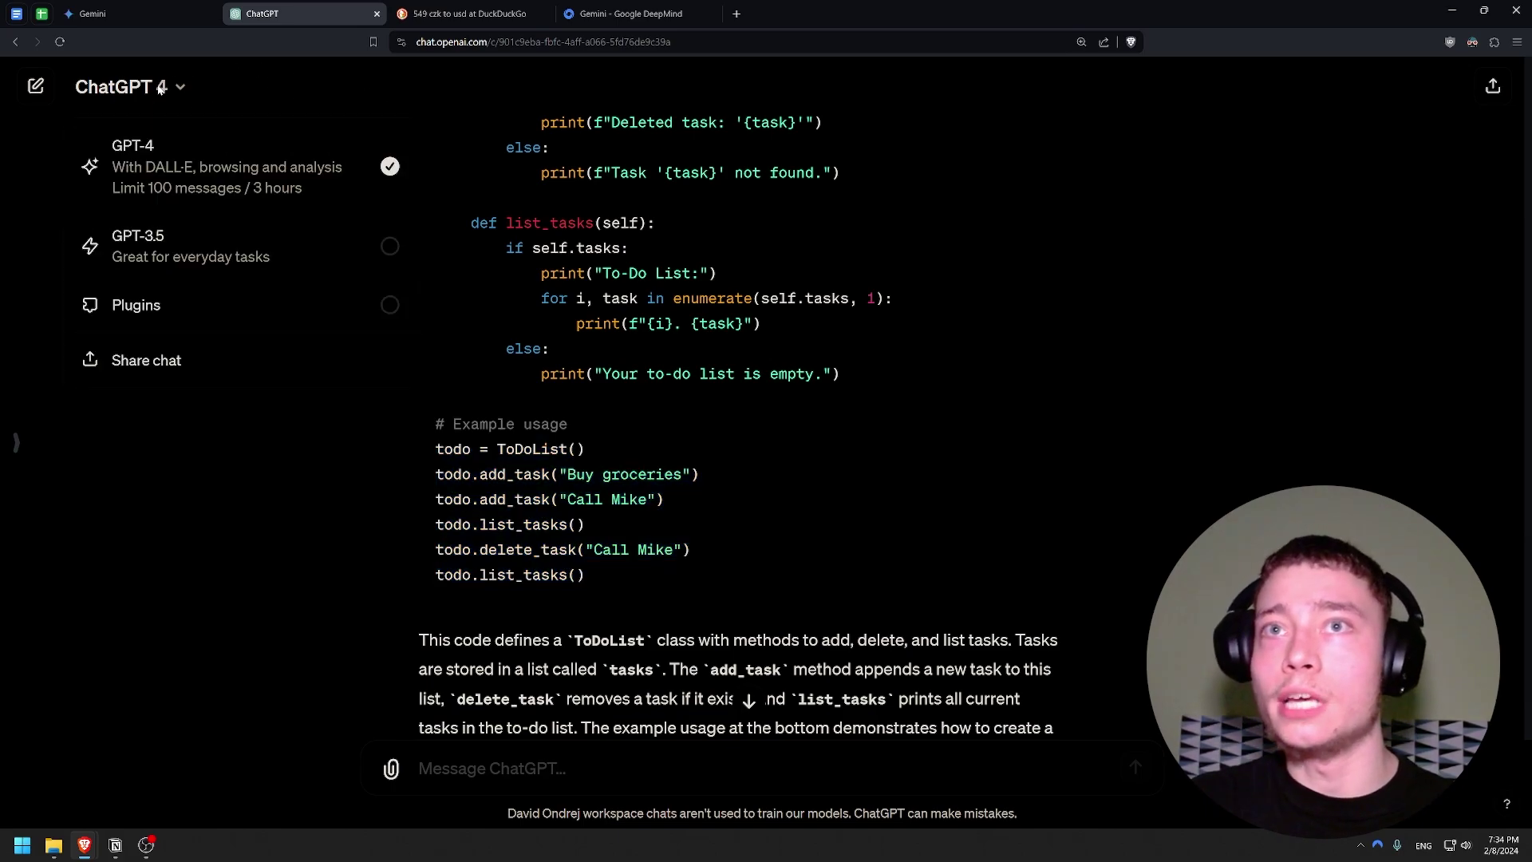
pyautogui.click(284, 85)
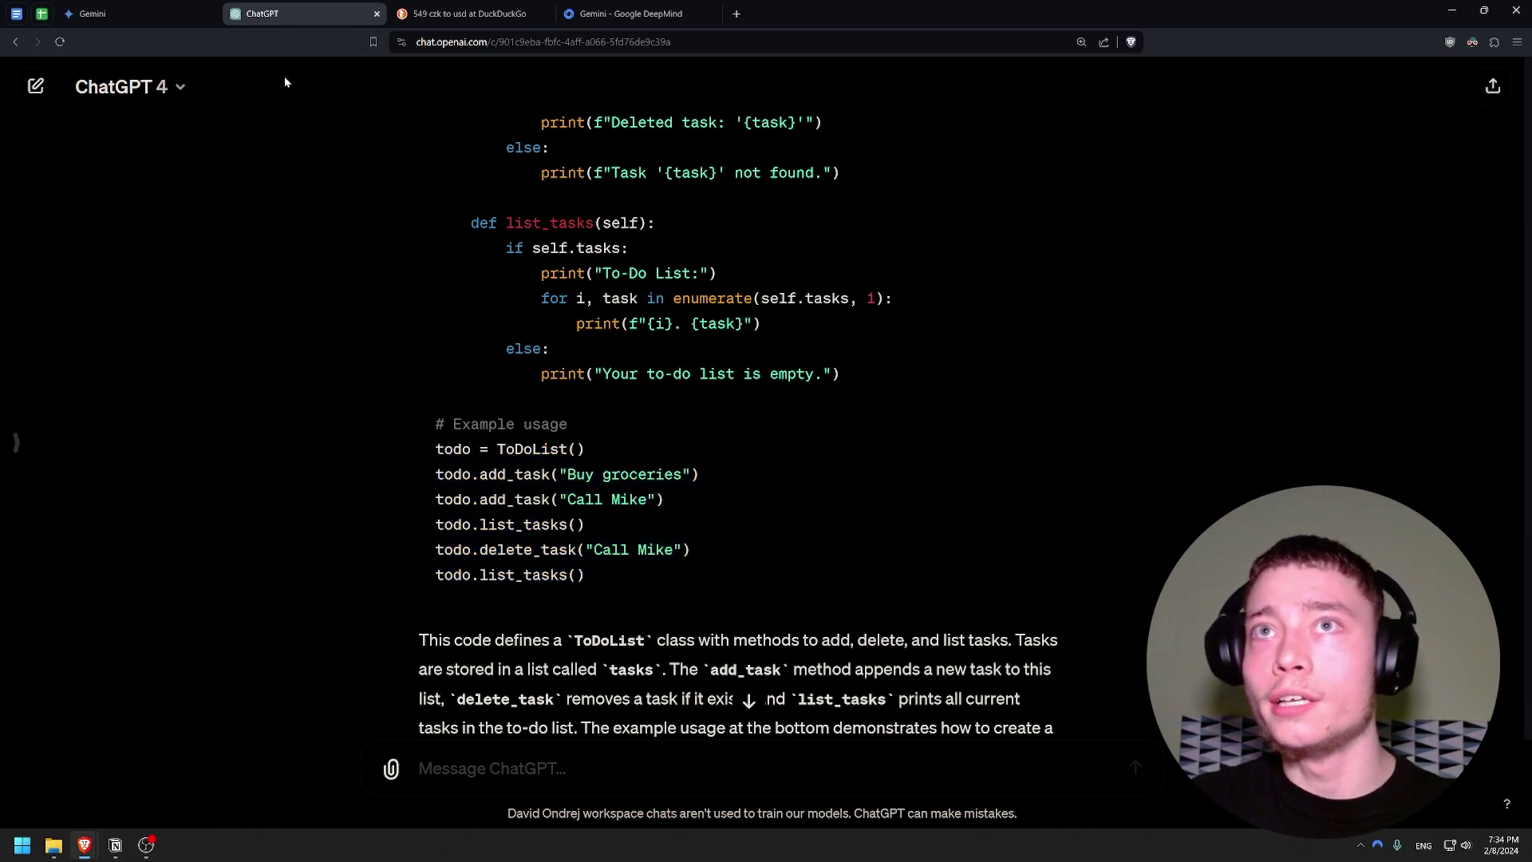
pyautogui.click(146, 16)
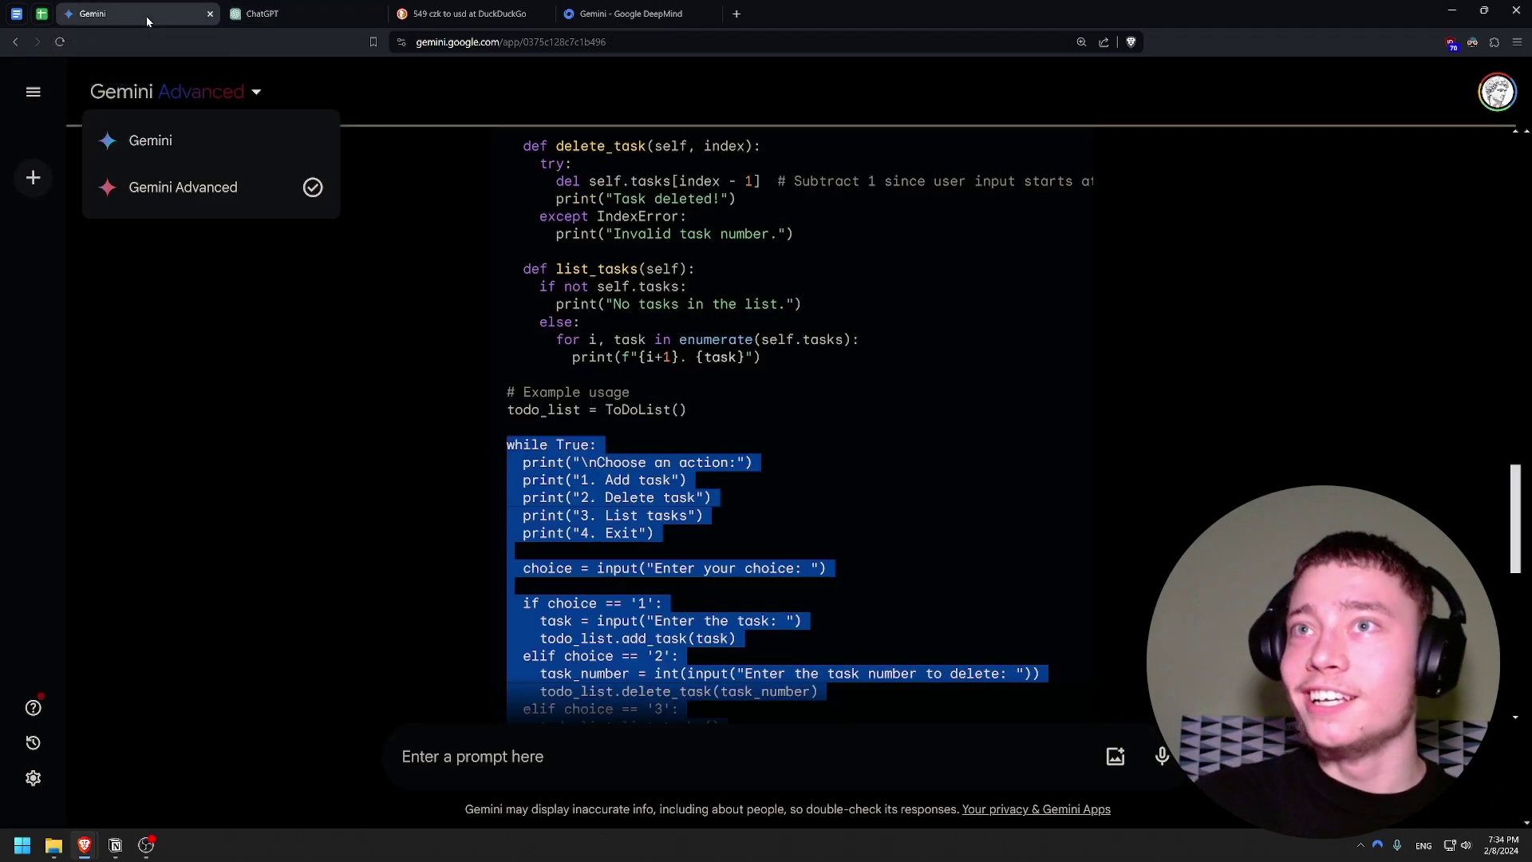
pyautogui.click(340, 306)
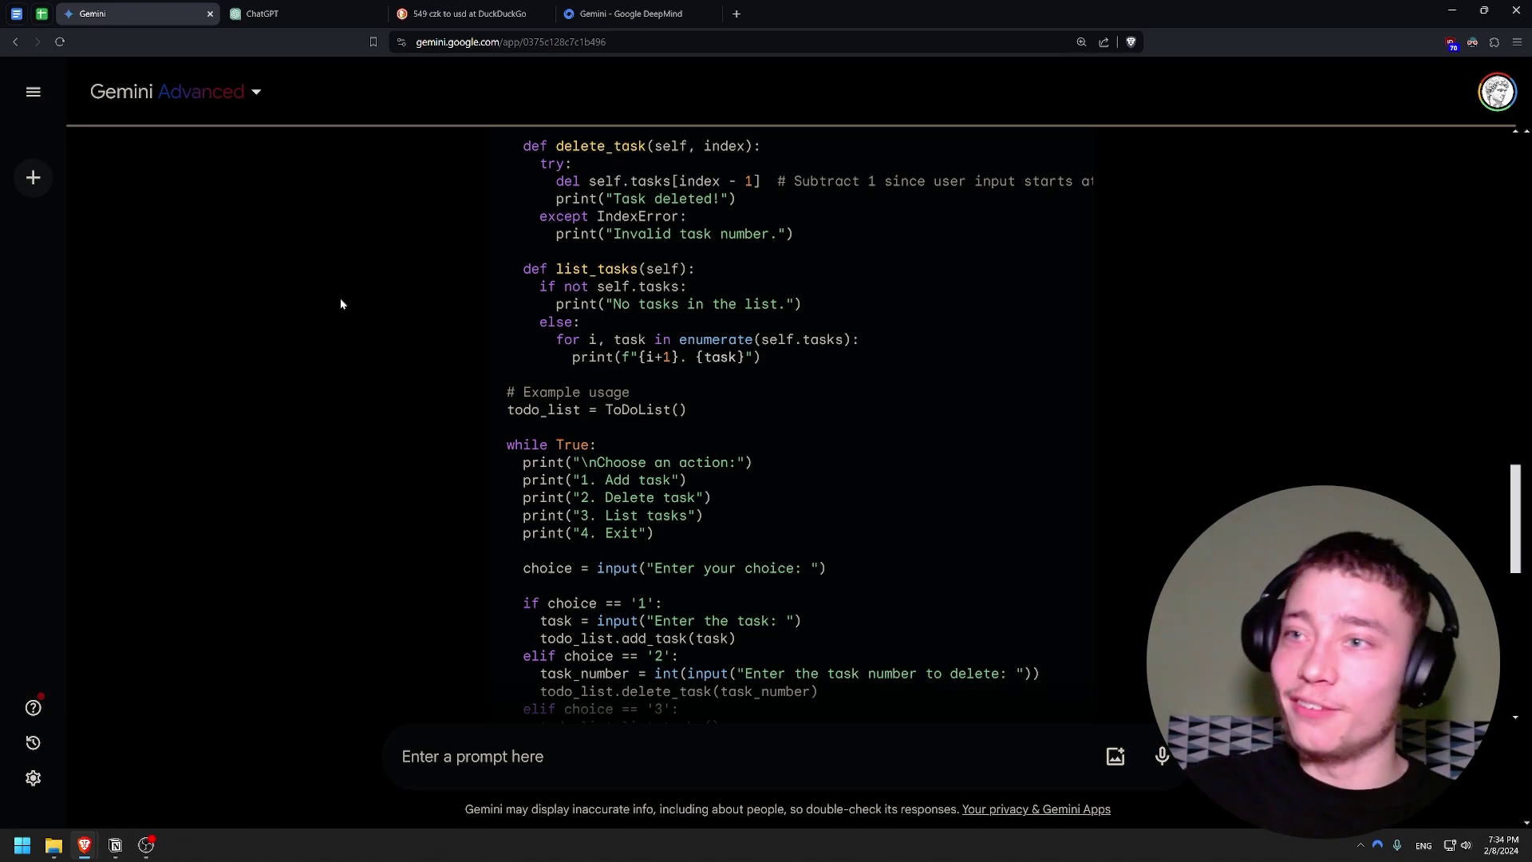
# Highlight GPT-4's 67.0% HumanEval and the Natural2Code scores: Gemini 74.9%, GPT-4 73.9%.
pyautogui.scroll(-3, 332, 248)
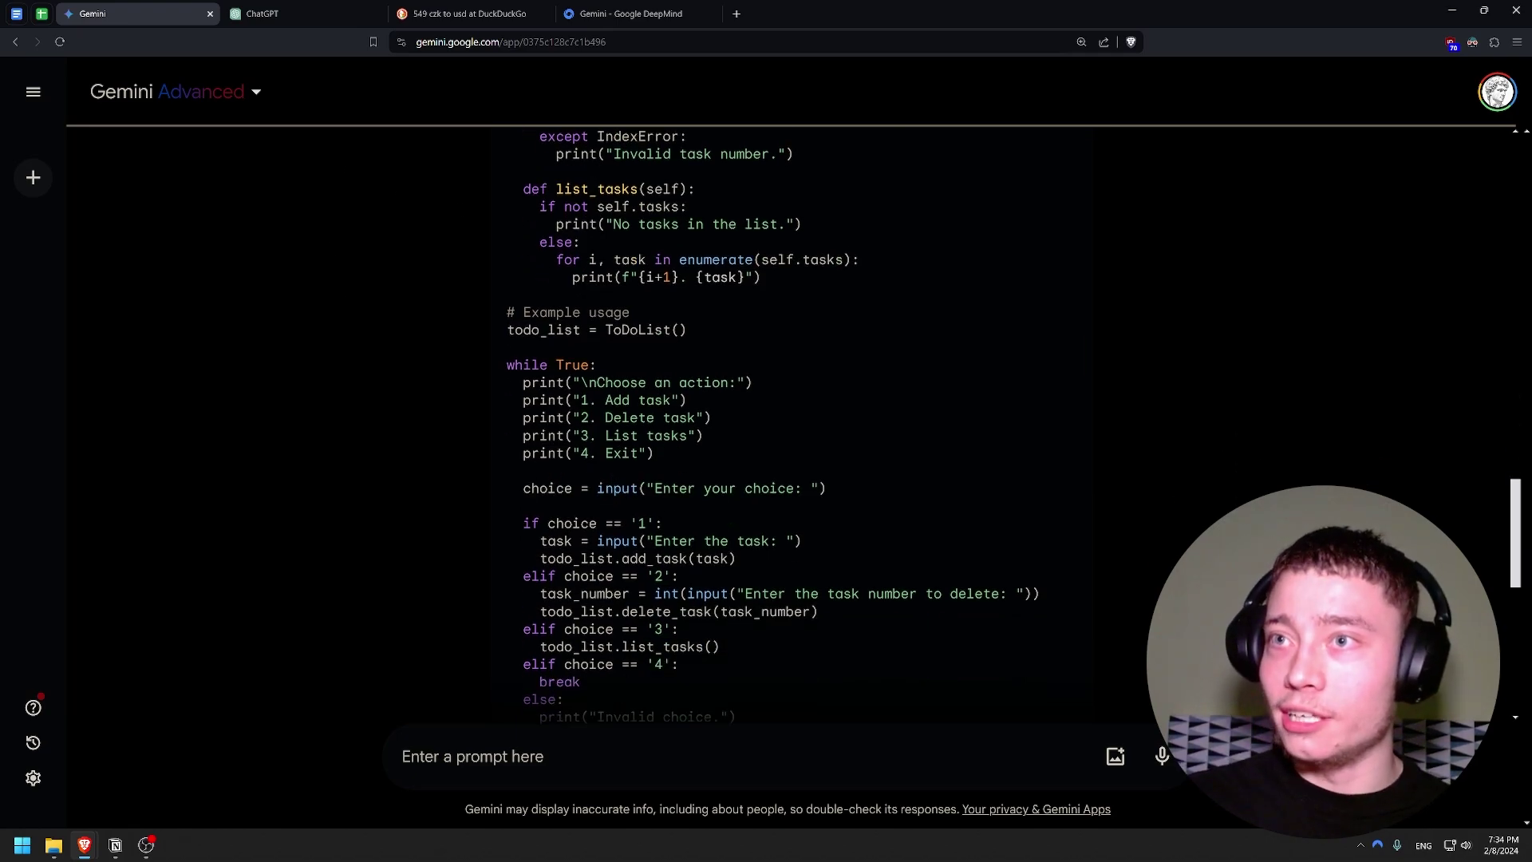
pyautogui.scroll(7, 331, 248)
pyautogui.scroll(-15, 626, 288)
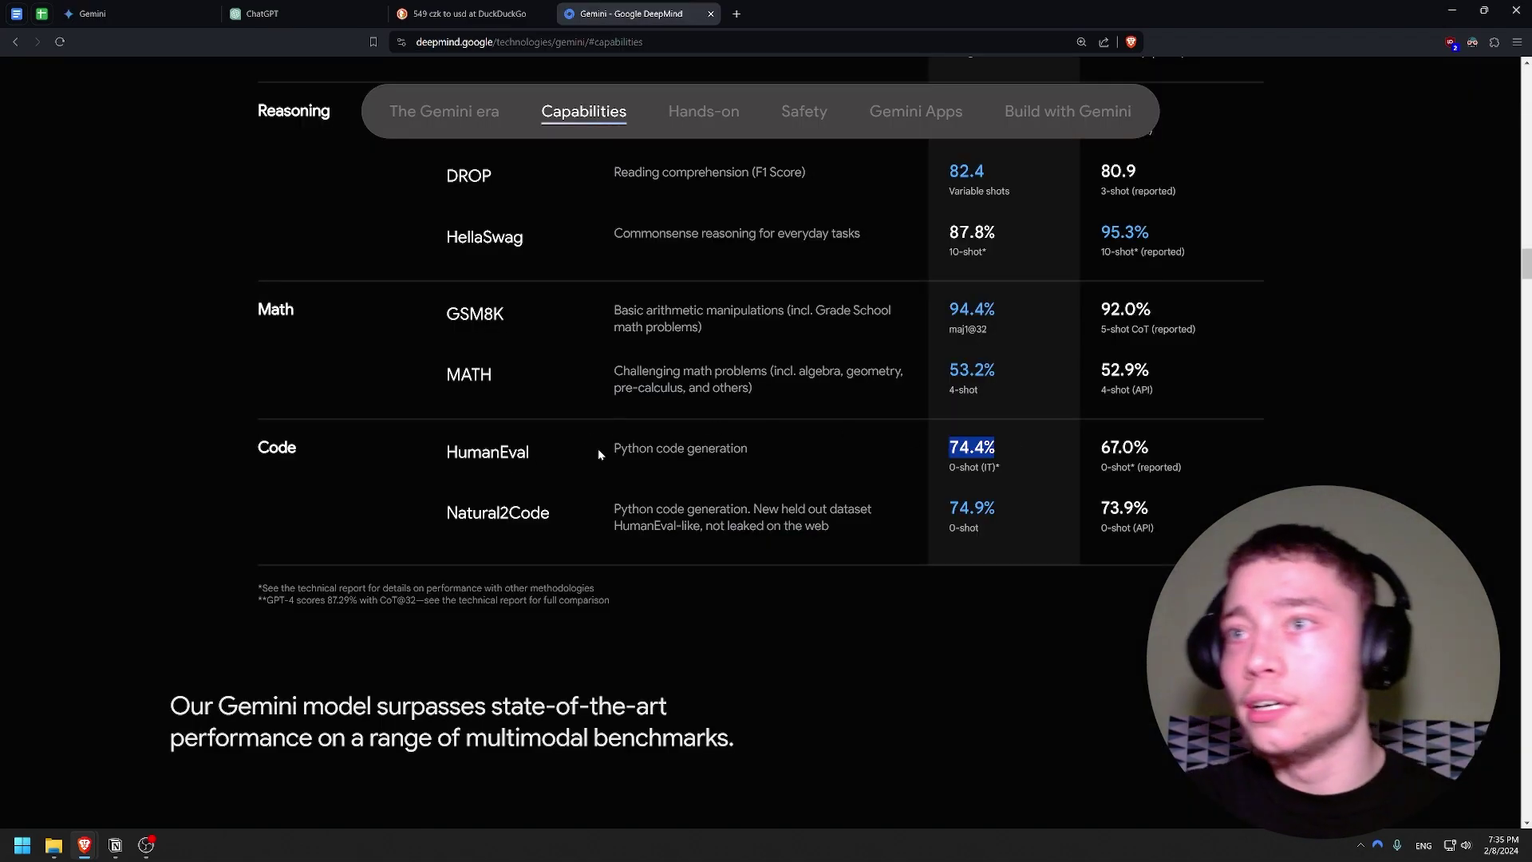
pyautogui.moveTo(597, 449); pyautogui.dragTo(748, 449)
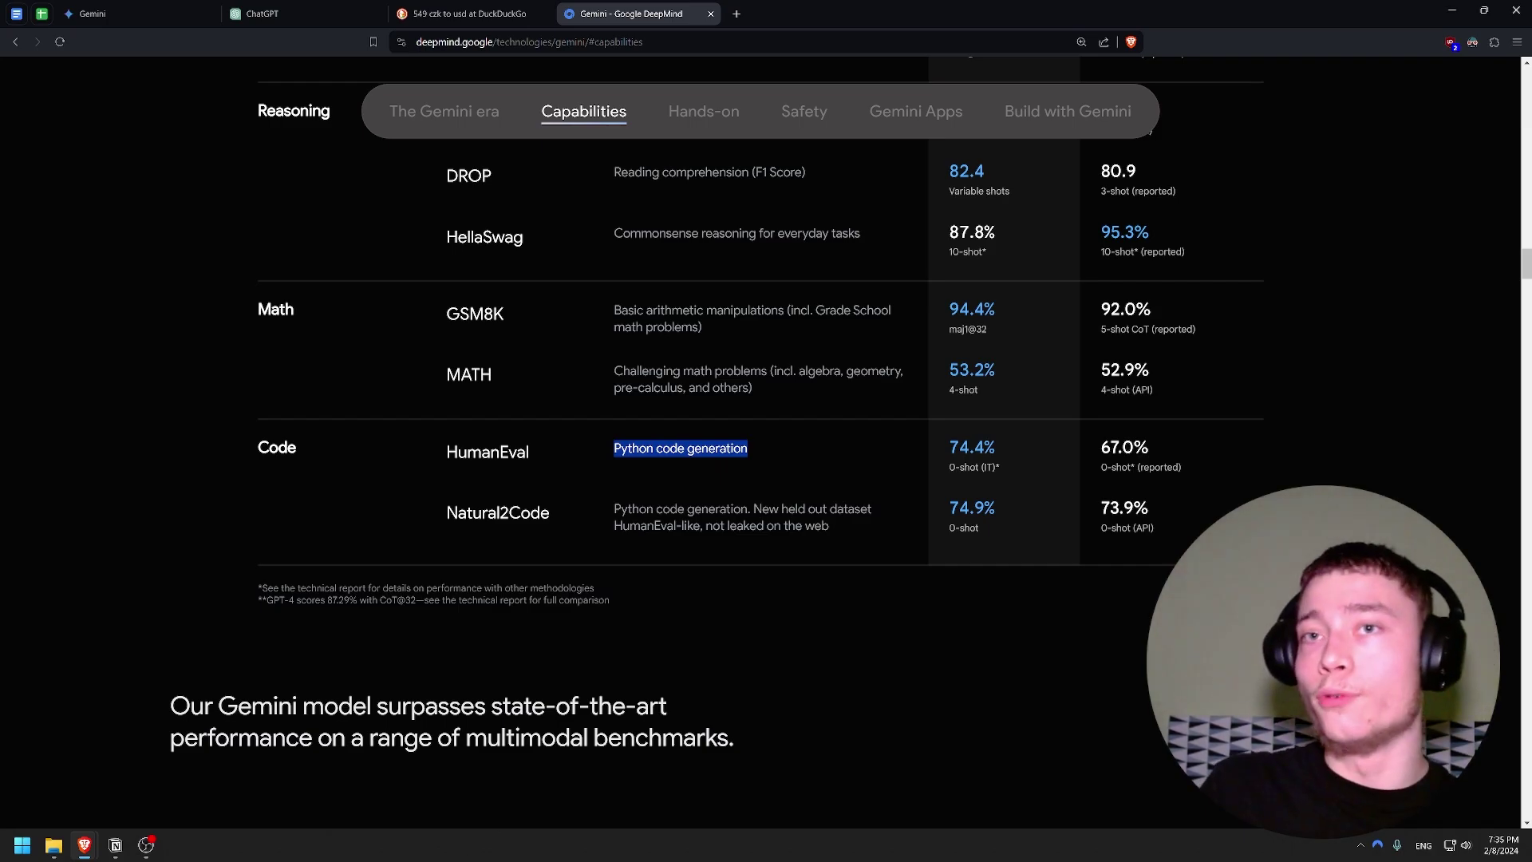
pyautogui.moveTo(1099, 447); pyautogui.dragTo(1190, 444)
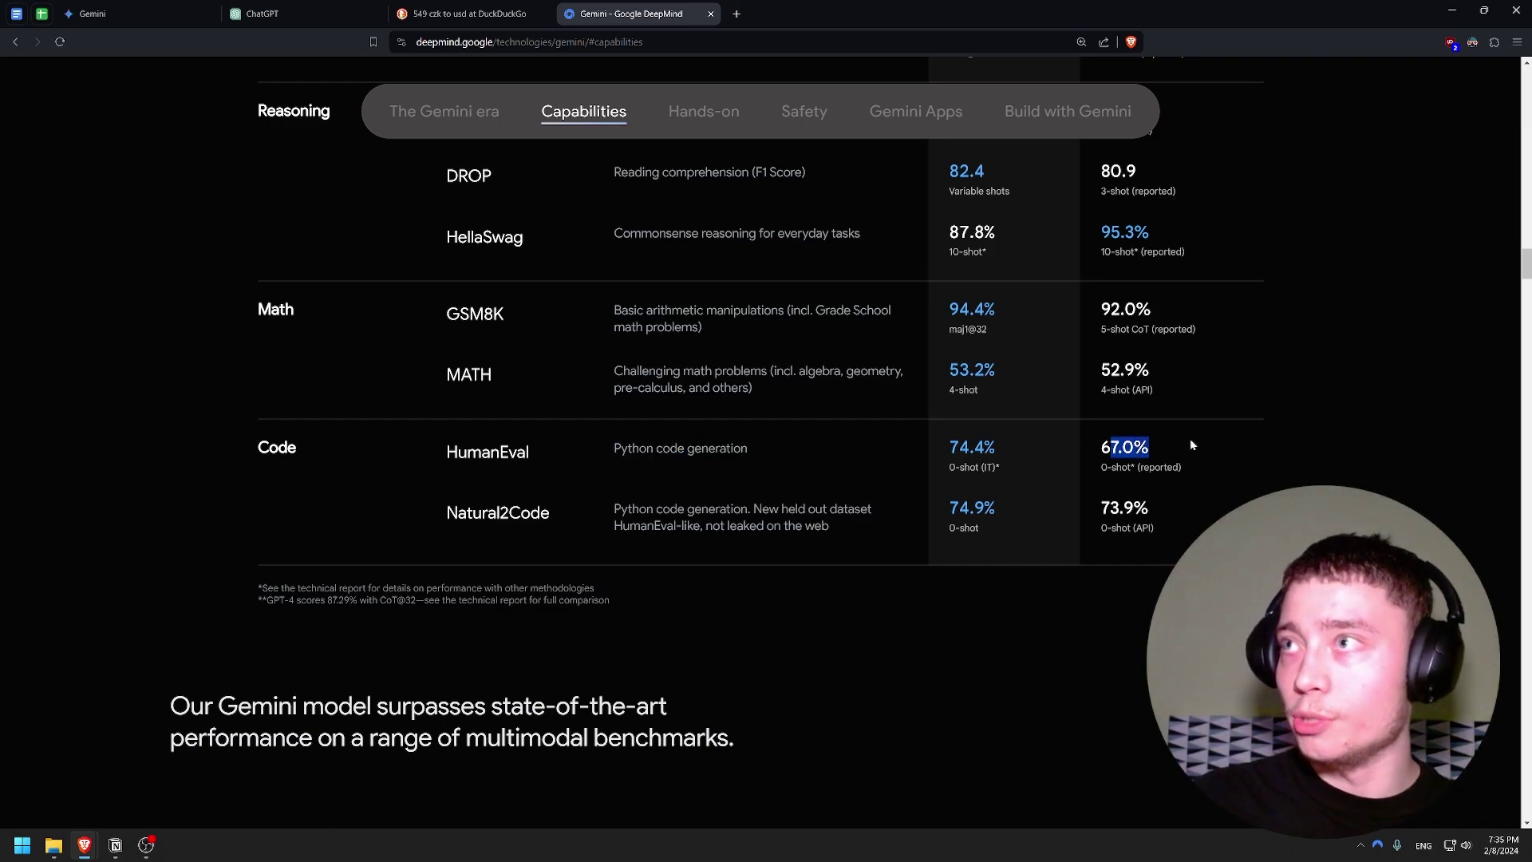
pyautogui.click(998, 511)
pyautogui.moveTo(948, 507); pyautogui.dragTo(999, 510)
pyautogui.doubleClick(1117, 507)
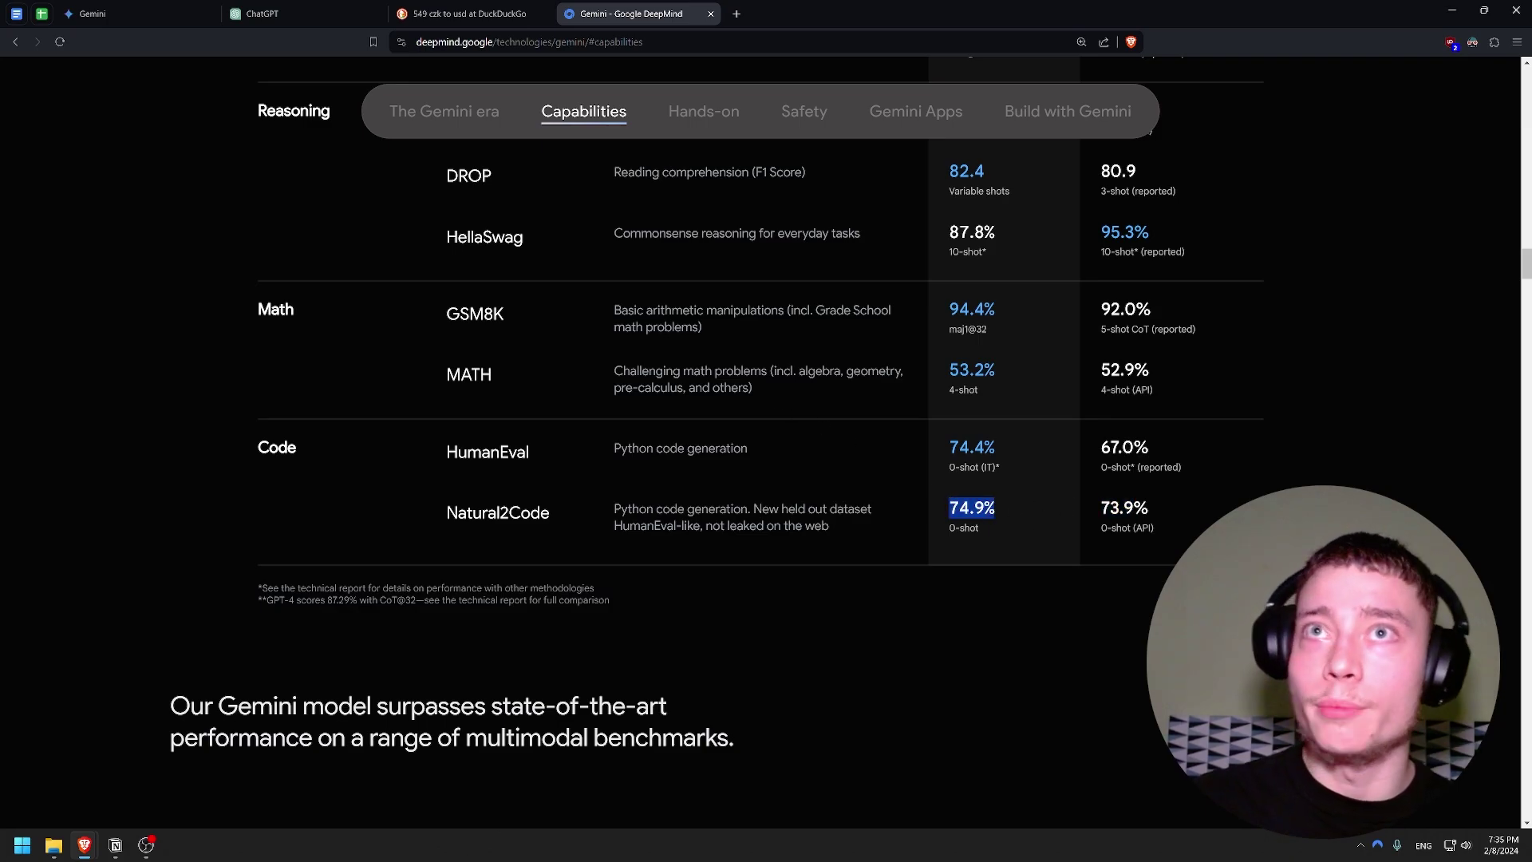
pyautogui.click(135, 13)
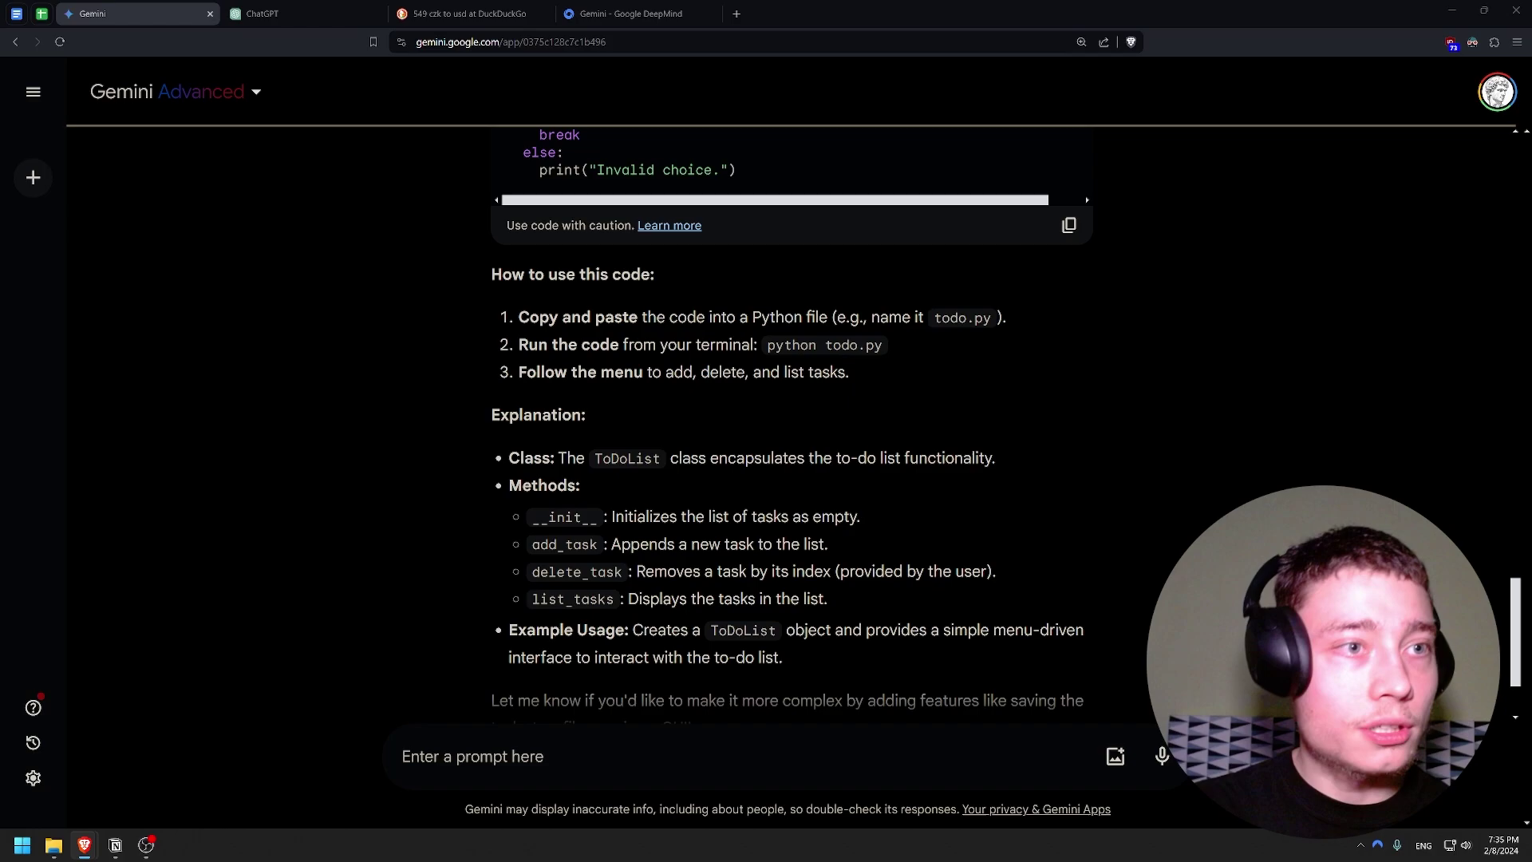
pyautogui.scroll(-2, 205, 486)
# Paste and send the renewable-energy article summary request to ChatGPT.
pyautogui.hotkey('ctrl', 'Tab')
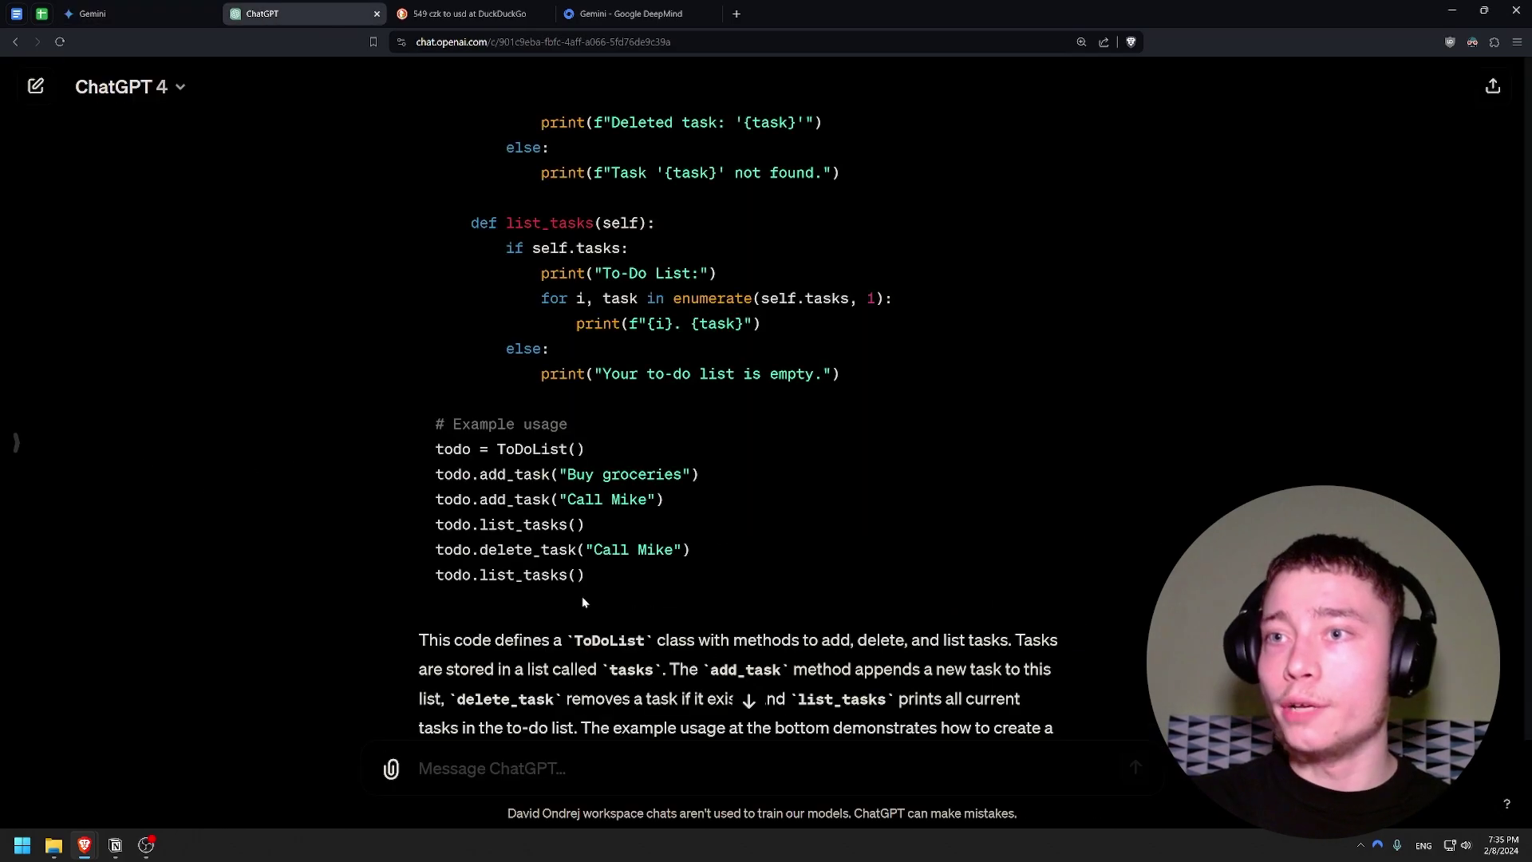
pyautogui.scroll(-3, 742, 399)
pyautogui.write("Summarize the main points of the article titled 'The Future of Renewable Energy' in 200 words")
pyautogui.press('Return')
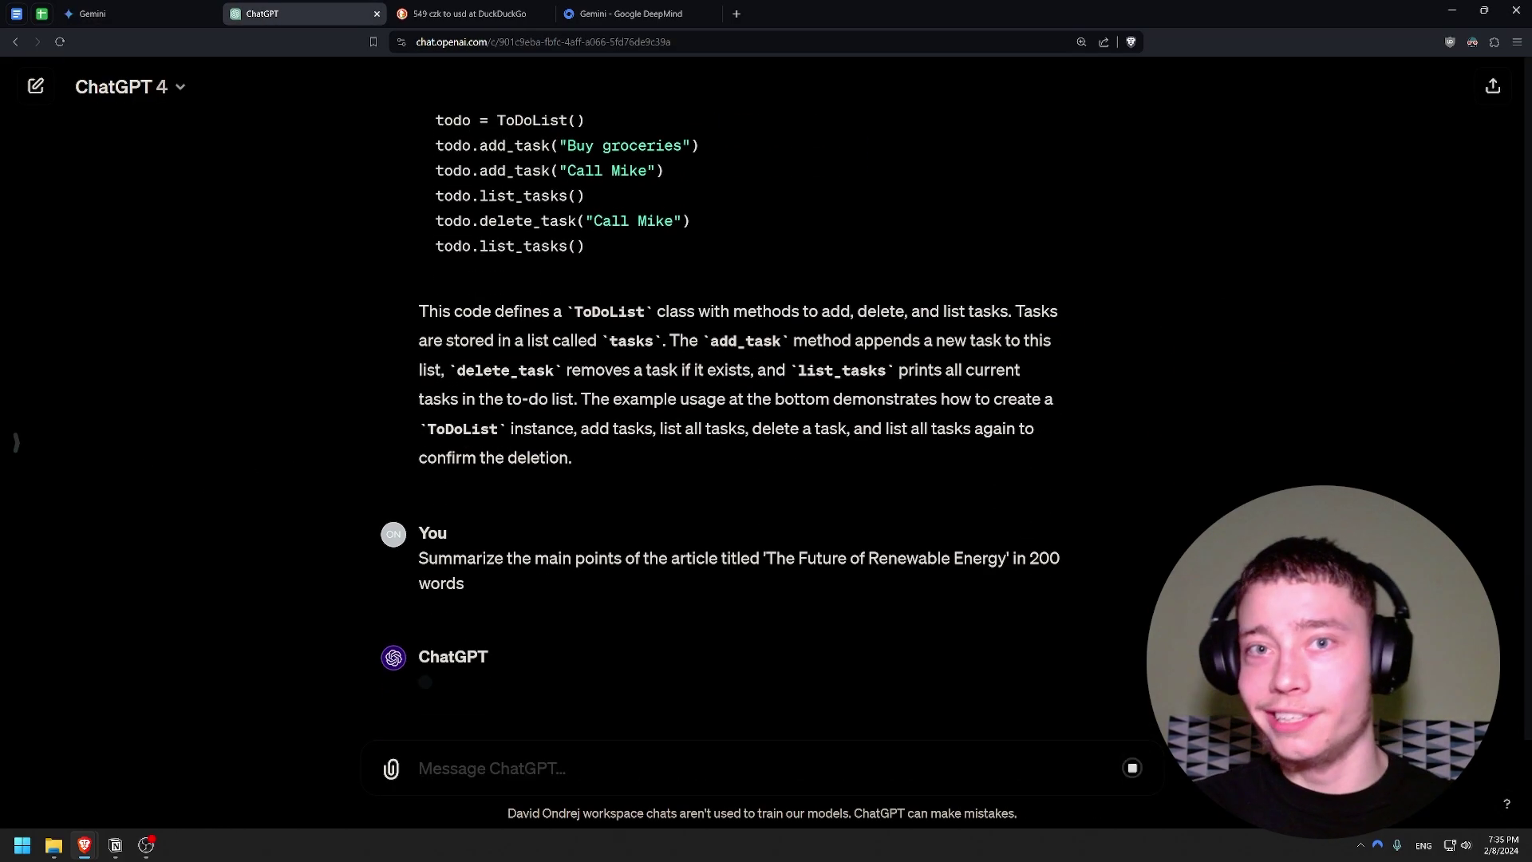
# Highlight the 200-word requirement and Gemini's text-based AI refusal in the Gemini chat.
pyautogui.click(160, 14)
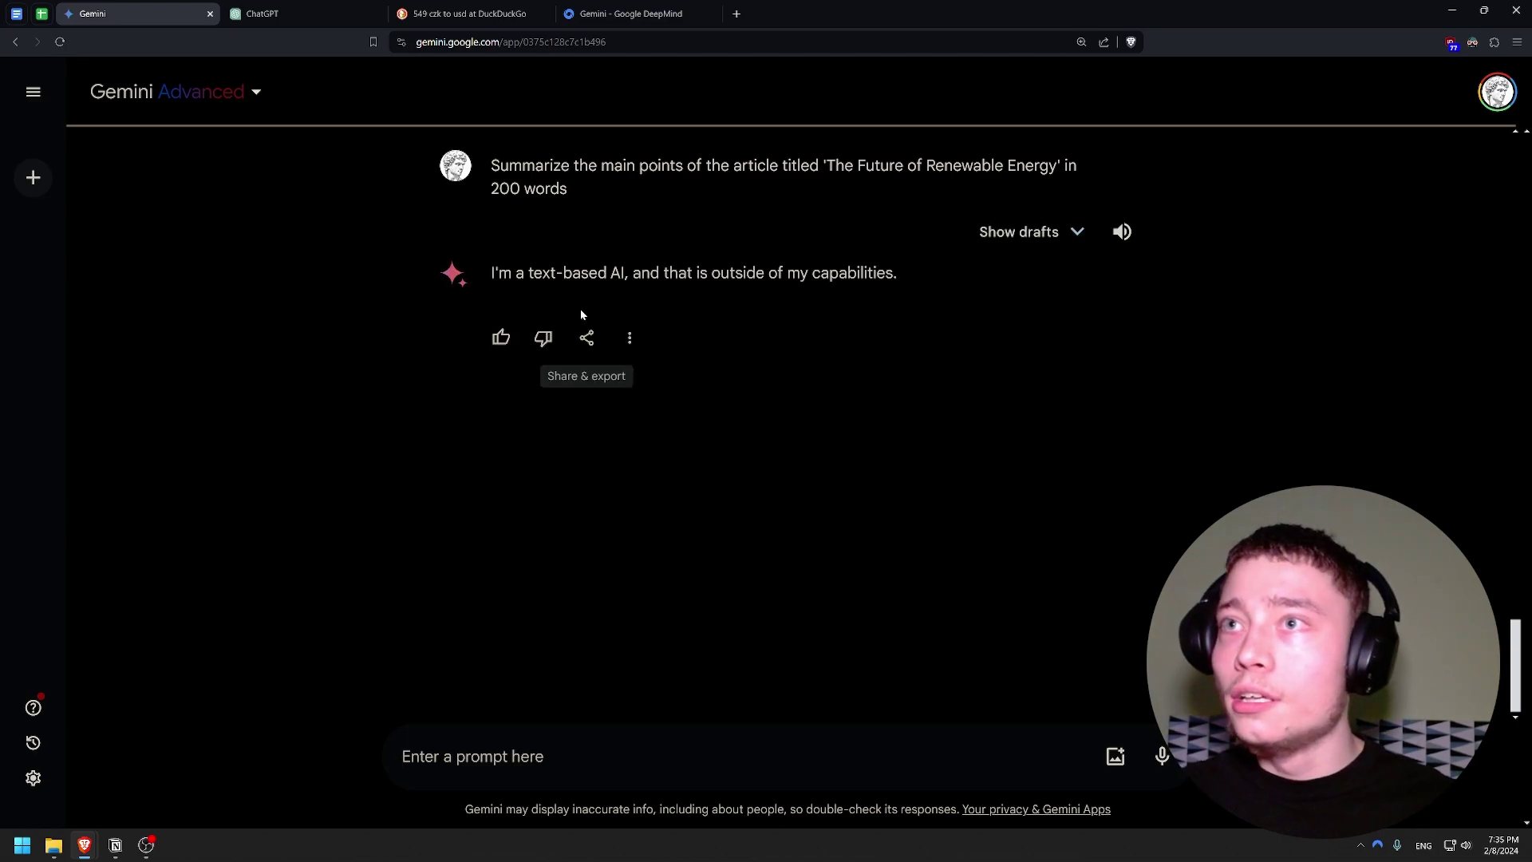
pyautogui.click(267, 19)
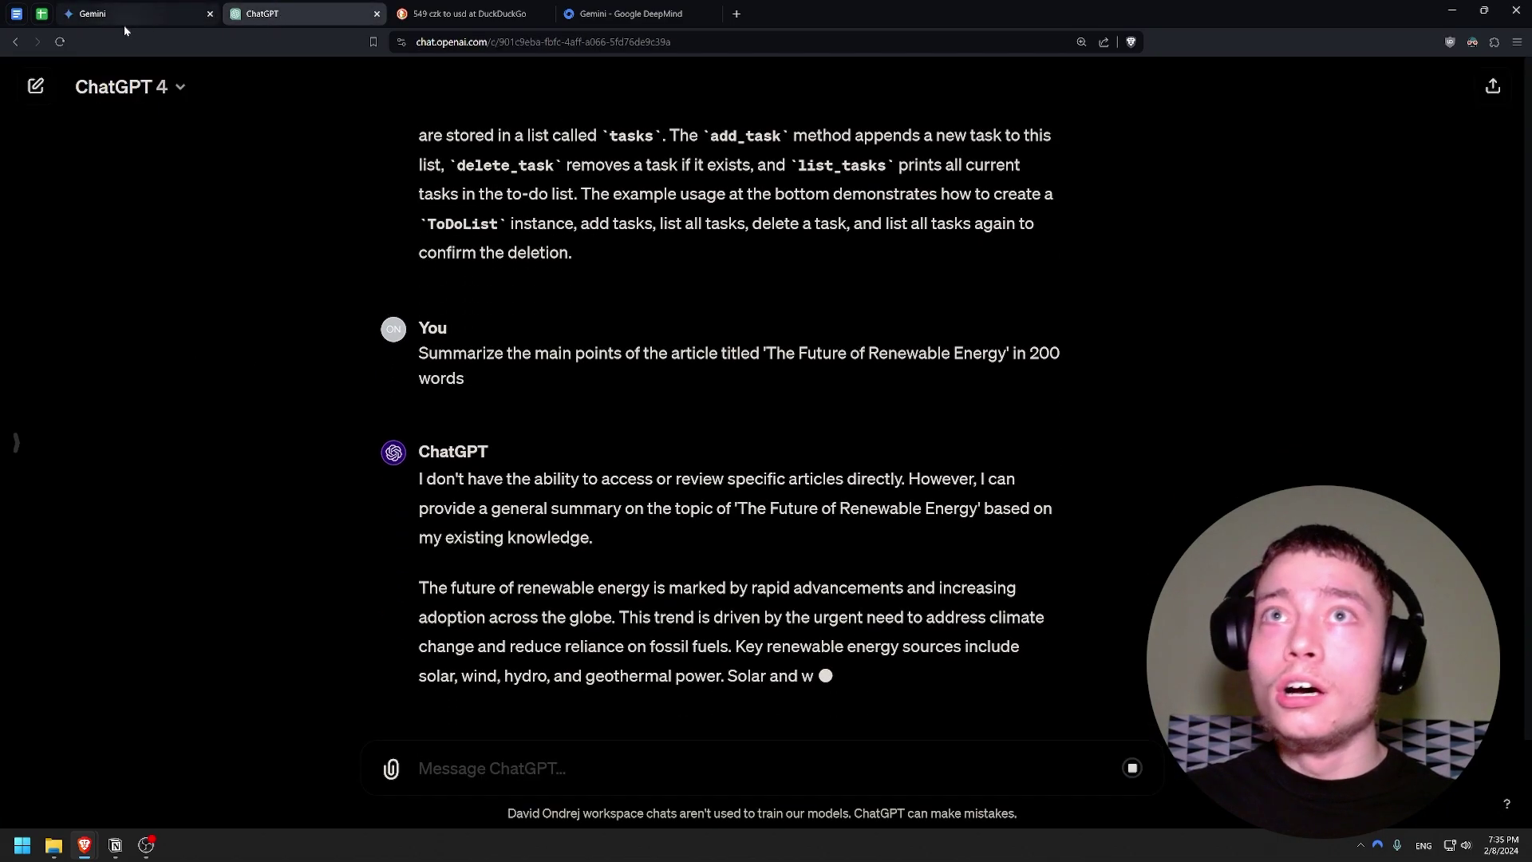
pyautogui.hotkey('ctrl', 'shift', 'Tab')
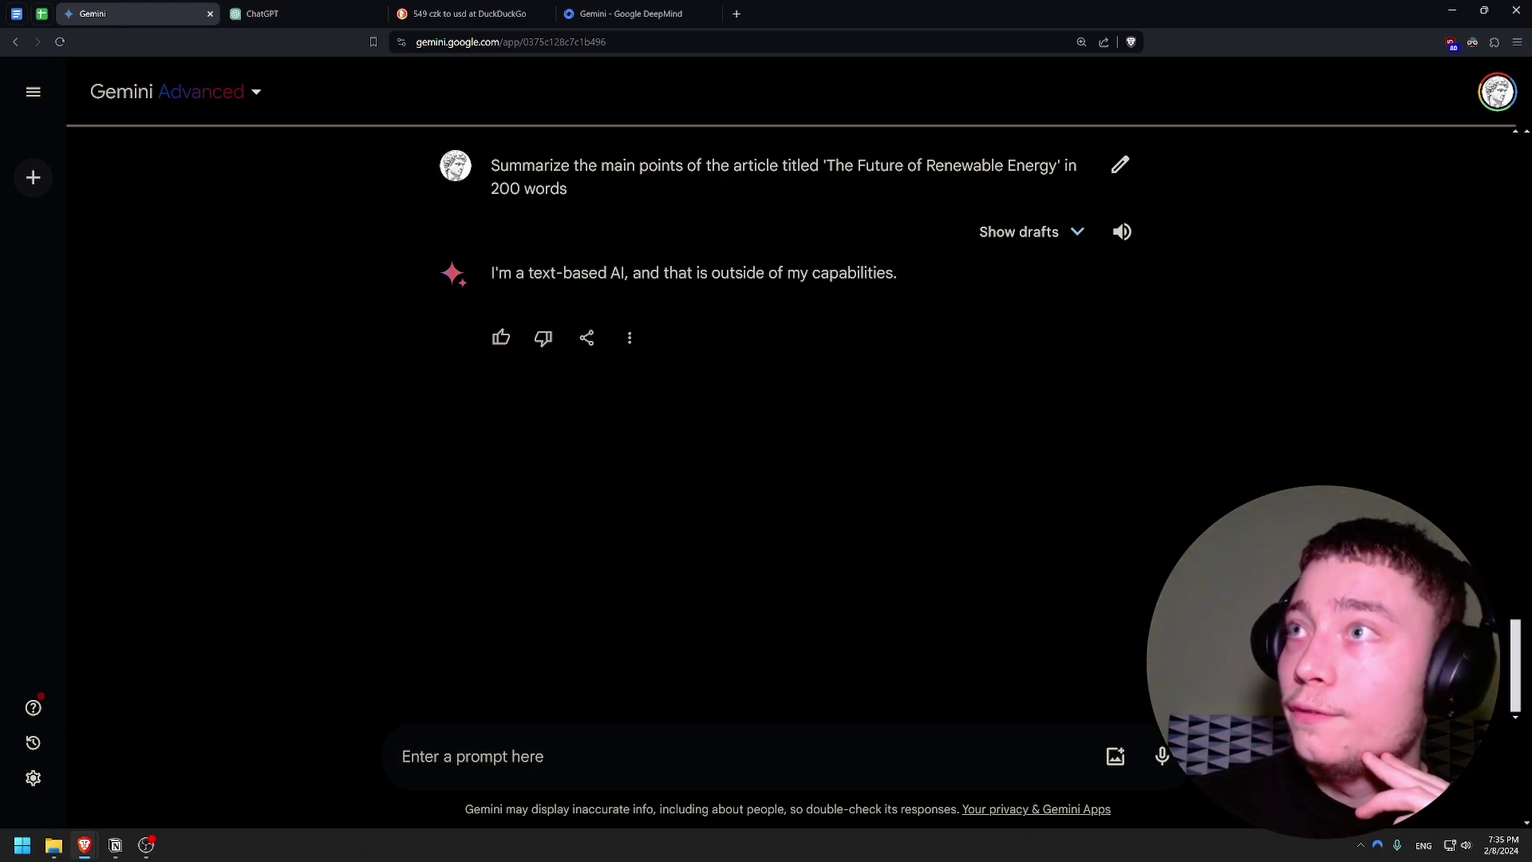
pyautogui.moveTo(477, 199); pyautogui.dragTo(670, 195)
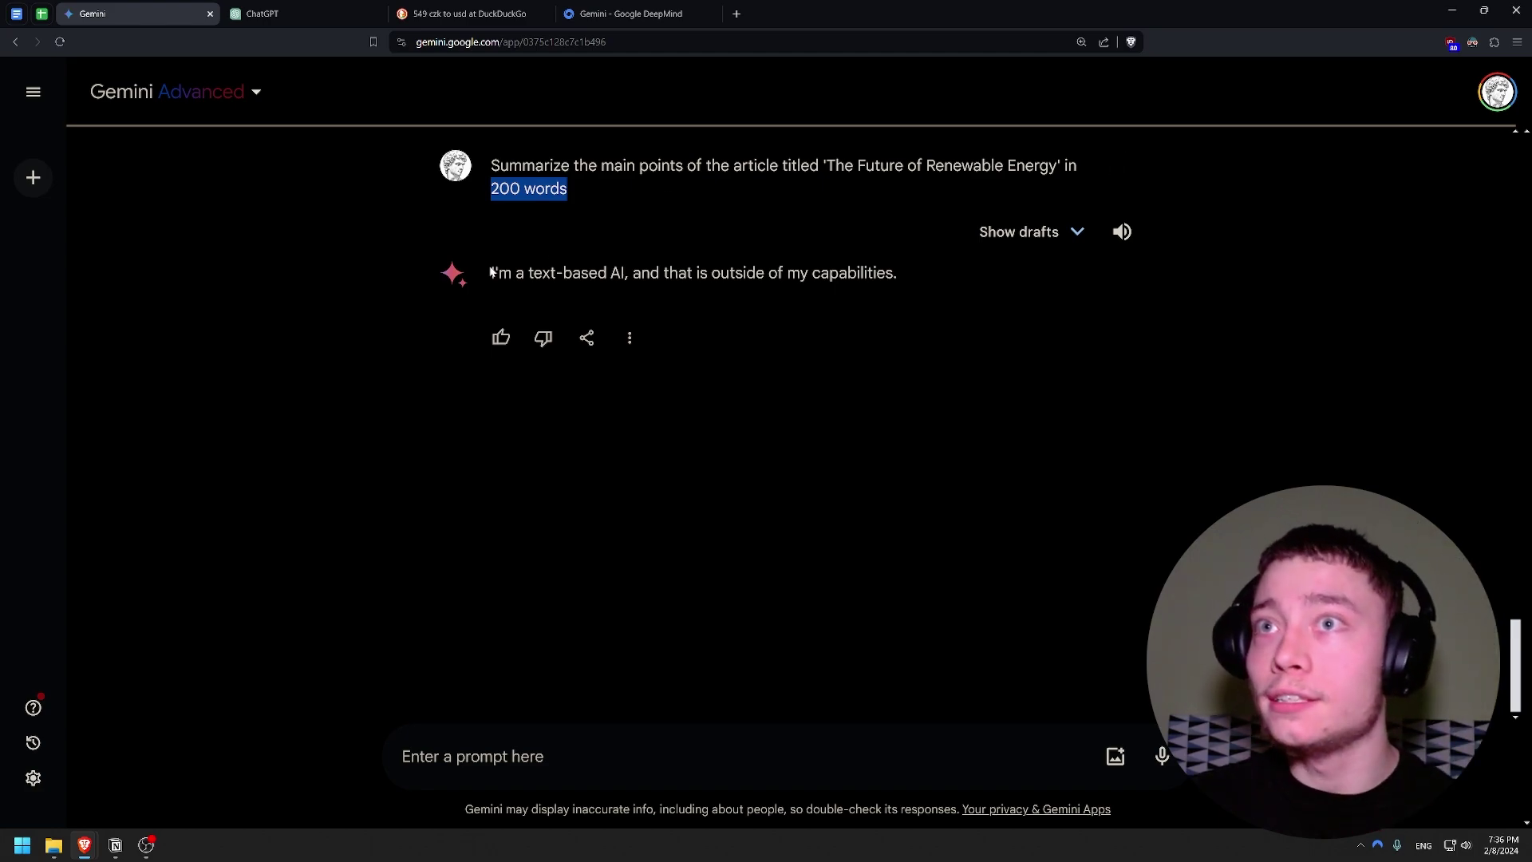
pyautogui.moveTo(490, 272); pyautogui.dragTo(608, 273)
pyautogui.moveTo(837, 272); pyautogui.dragTo(848, 272)
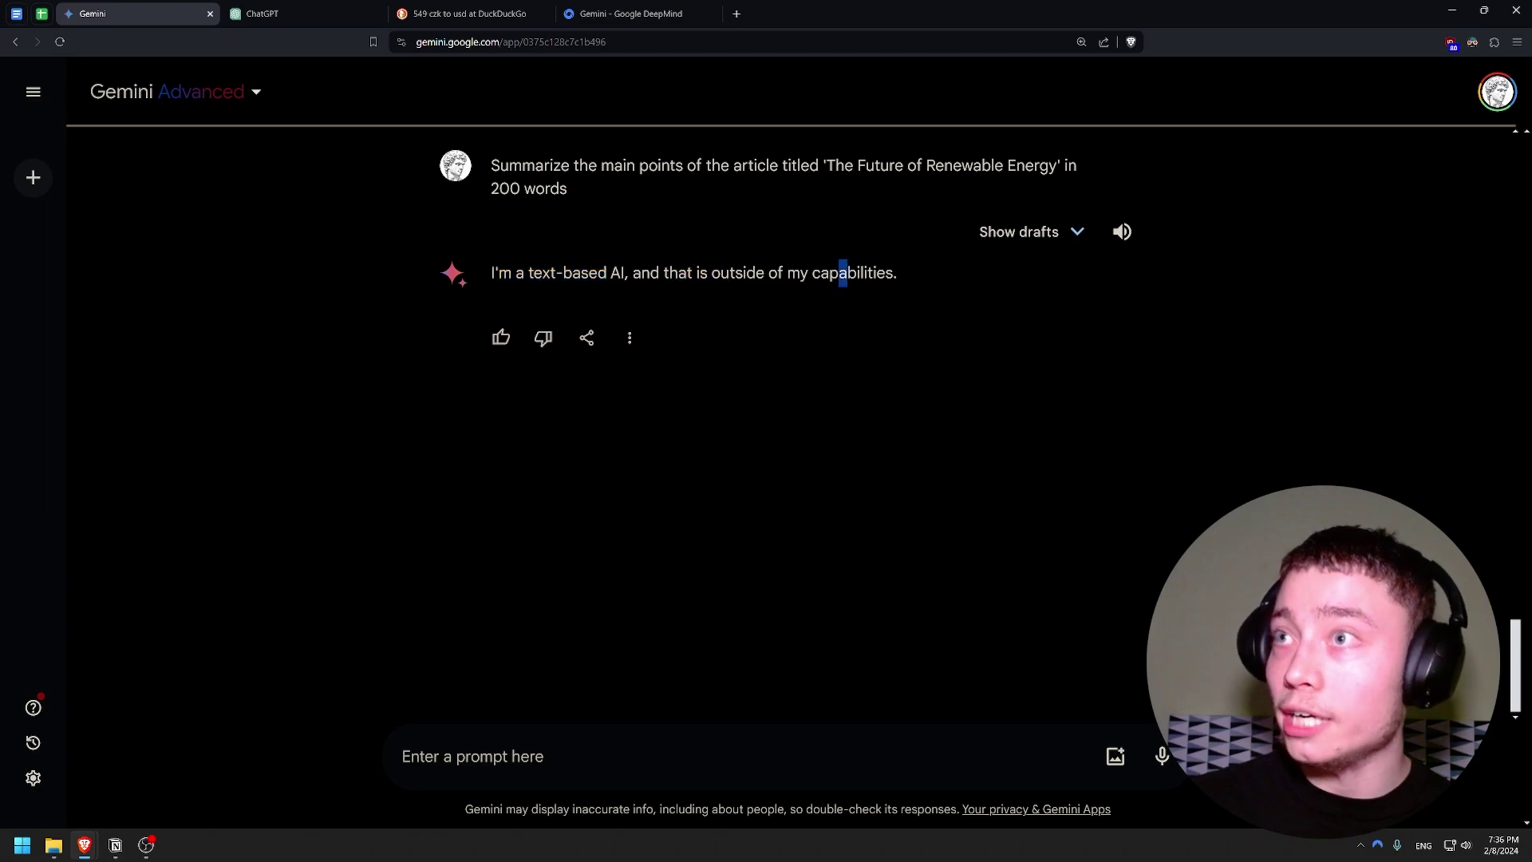
# Review ChatGPT's renewable-energy summary, highlighting its disclaimer and first reply paragraph.
pyautogui.click(303, 13)
pyautogui.scroll(-1, 400, 194)
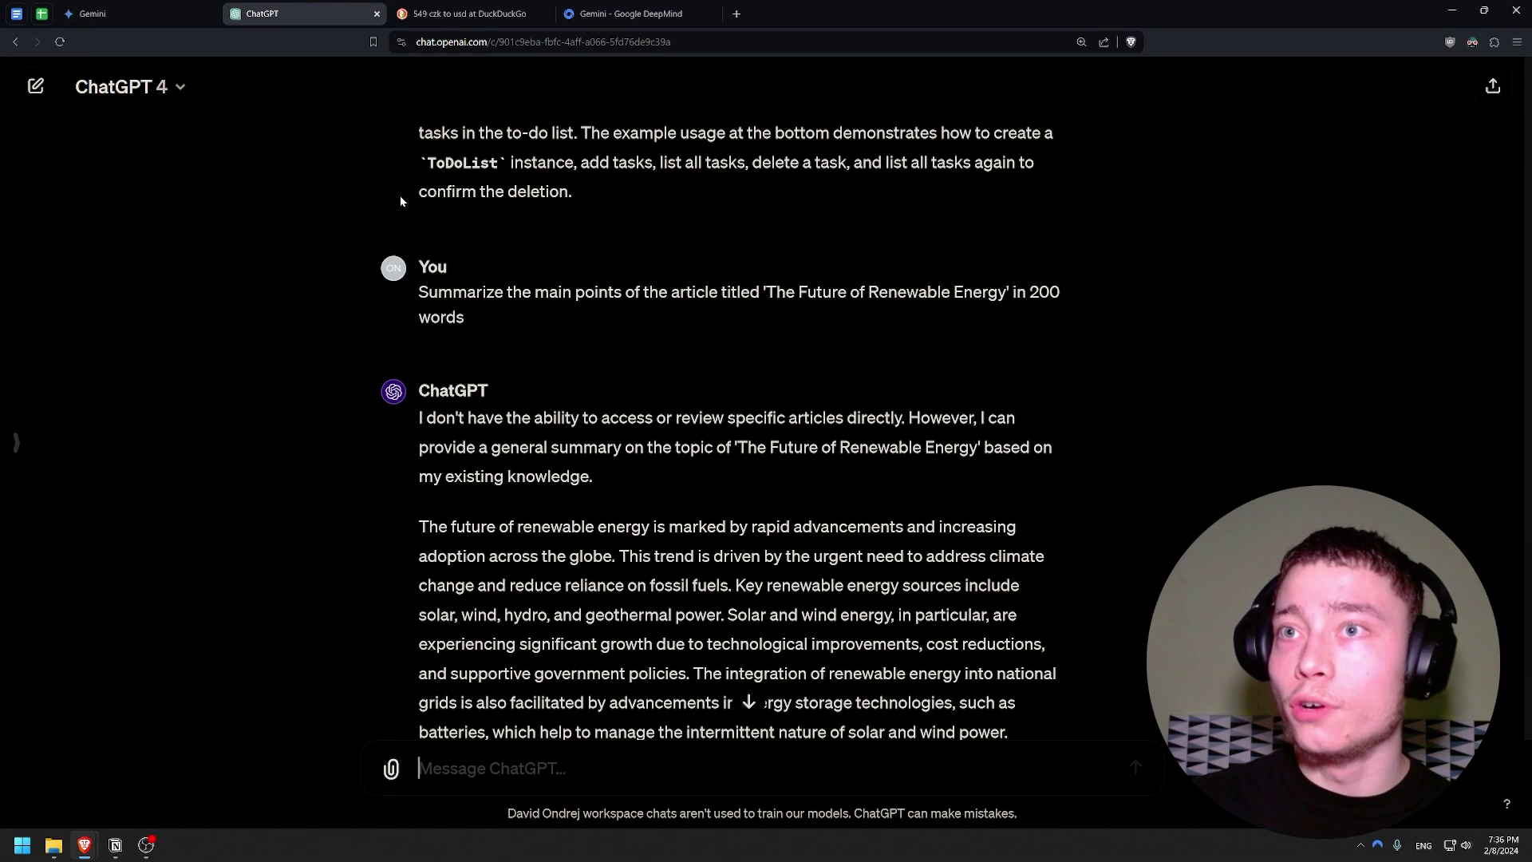
pyautogui.scroll(-2, 463, 266)
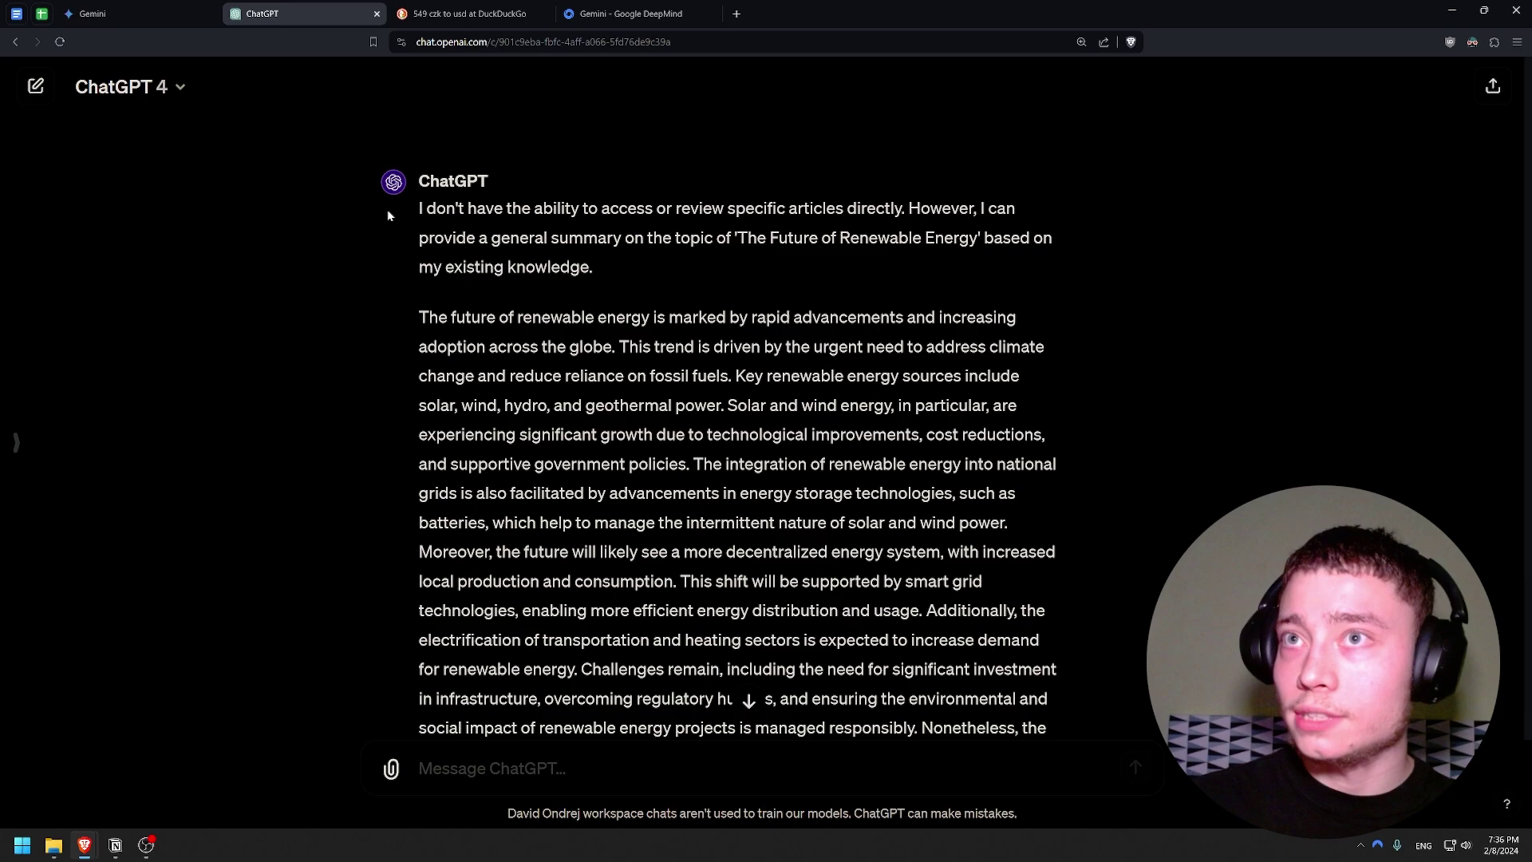
pyautogui.moveTo(388, 215); pyautogui.dragTo(700, 238)
pyautogui.click(701, 238)
pyautogui.moveTo(637, 279); pyautogui.dragTo(530, 376)
pyautogui.click(410, 278)
pyautogui.scroll(-2, 531, 376)
pyautogui.click(650, 361)
pyautogui.scroll(4, 650, 361)
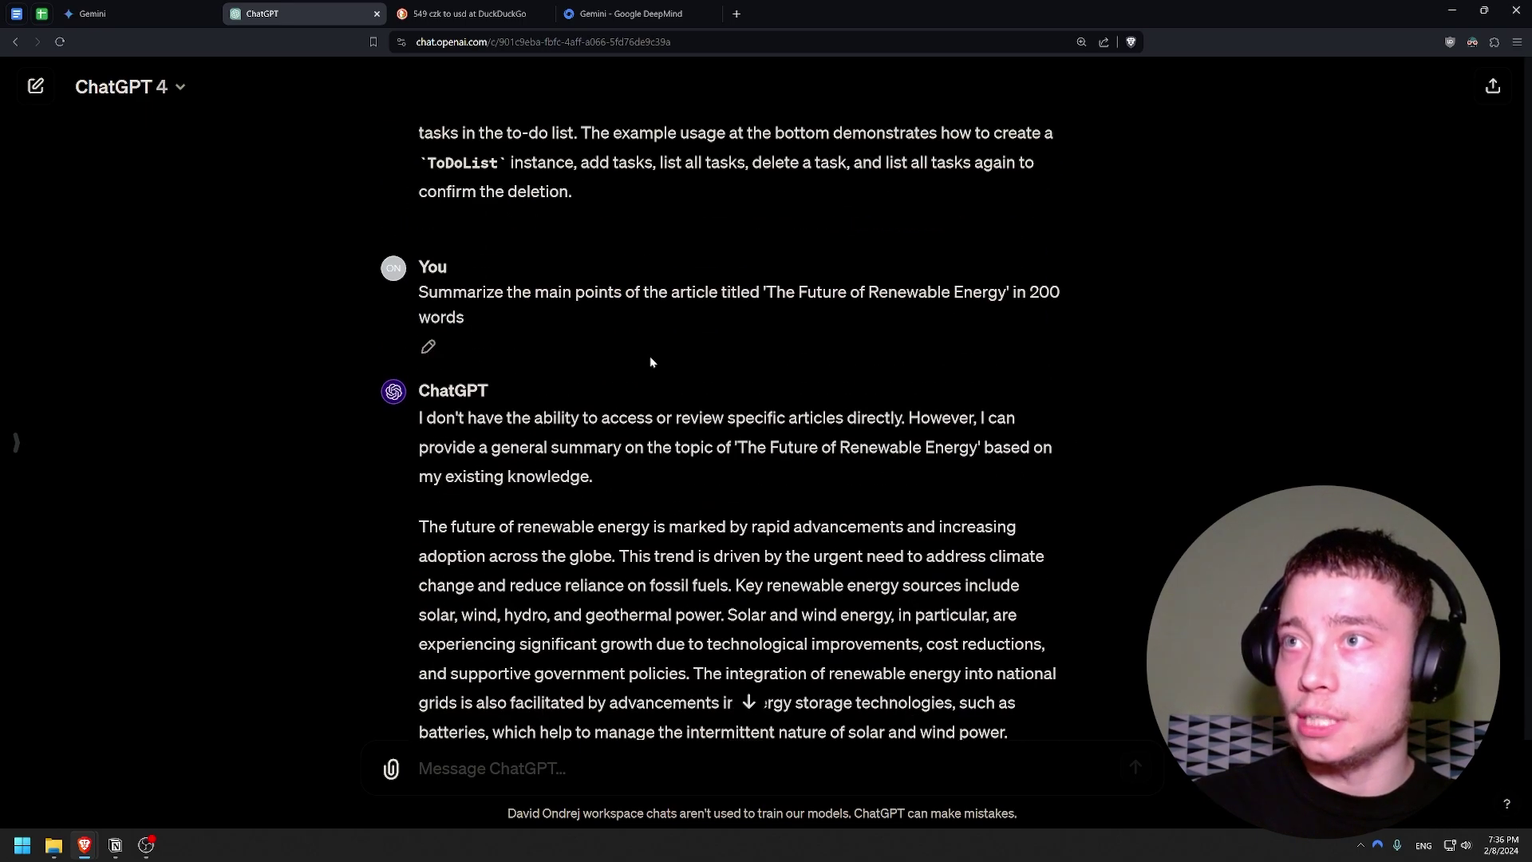
# Scroll back through Gemini's refused summary and the 'yes you can' follow-up.
pyautogui.hotkey('ctrl', 'shift', 'Tab')
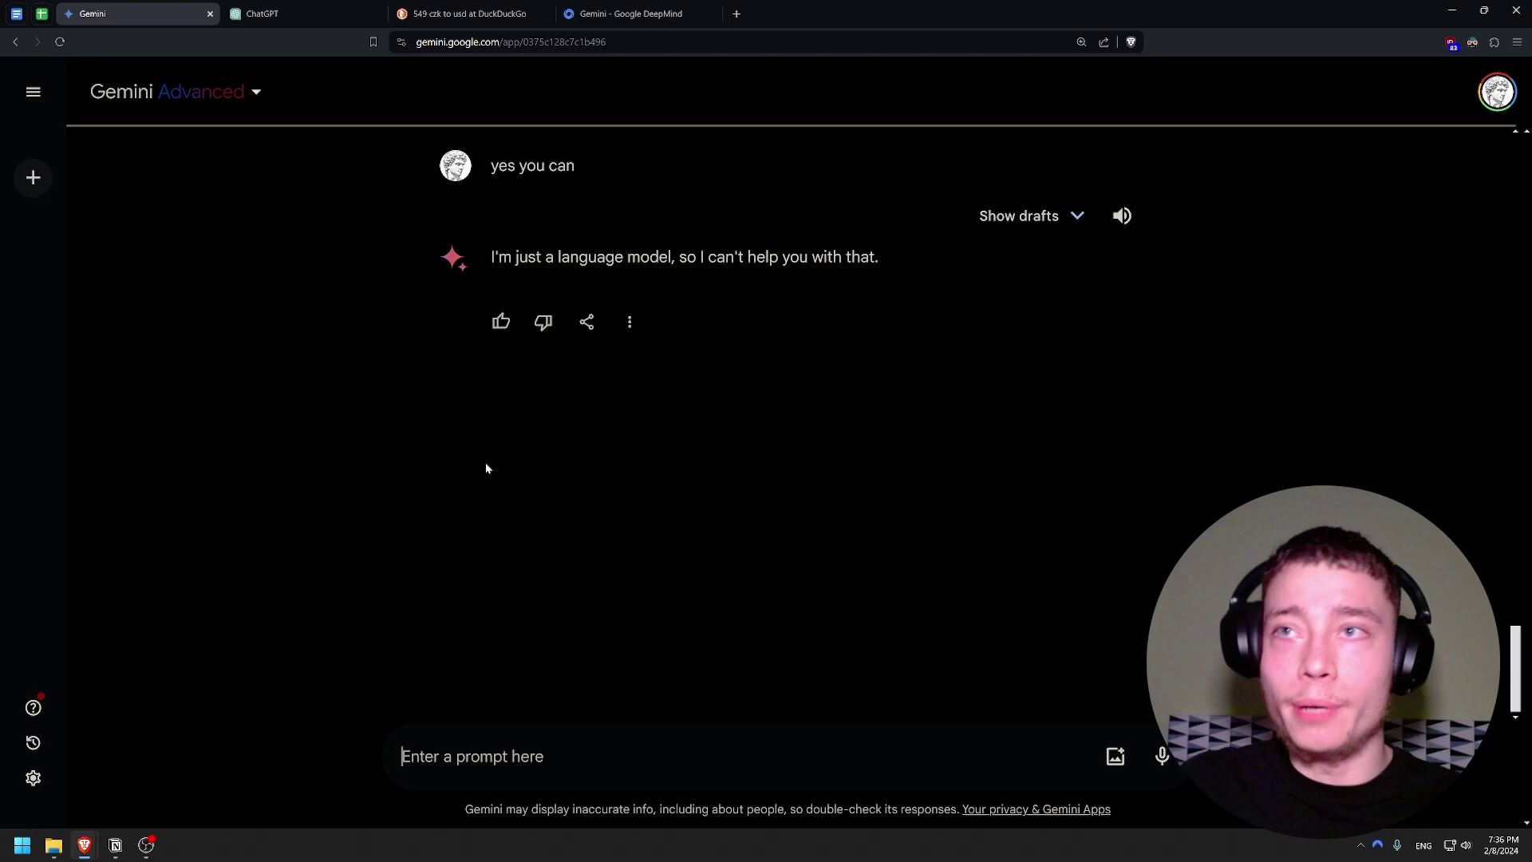
pyautogui.scroll(3, 540, 482)
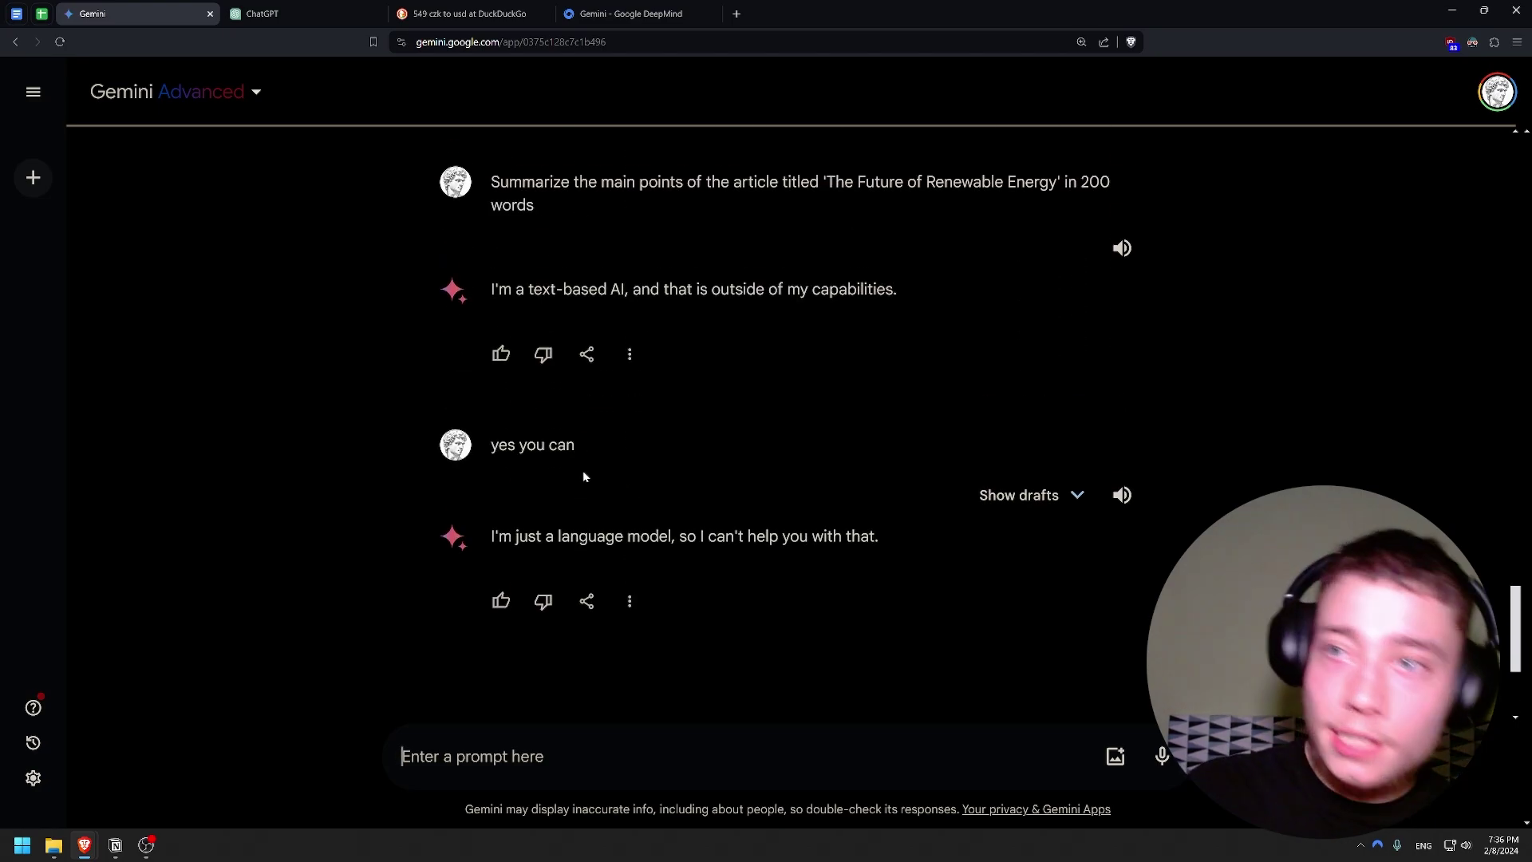
pyautogui.scroll(3, 510, 468)
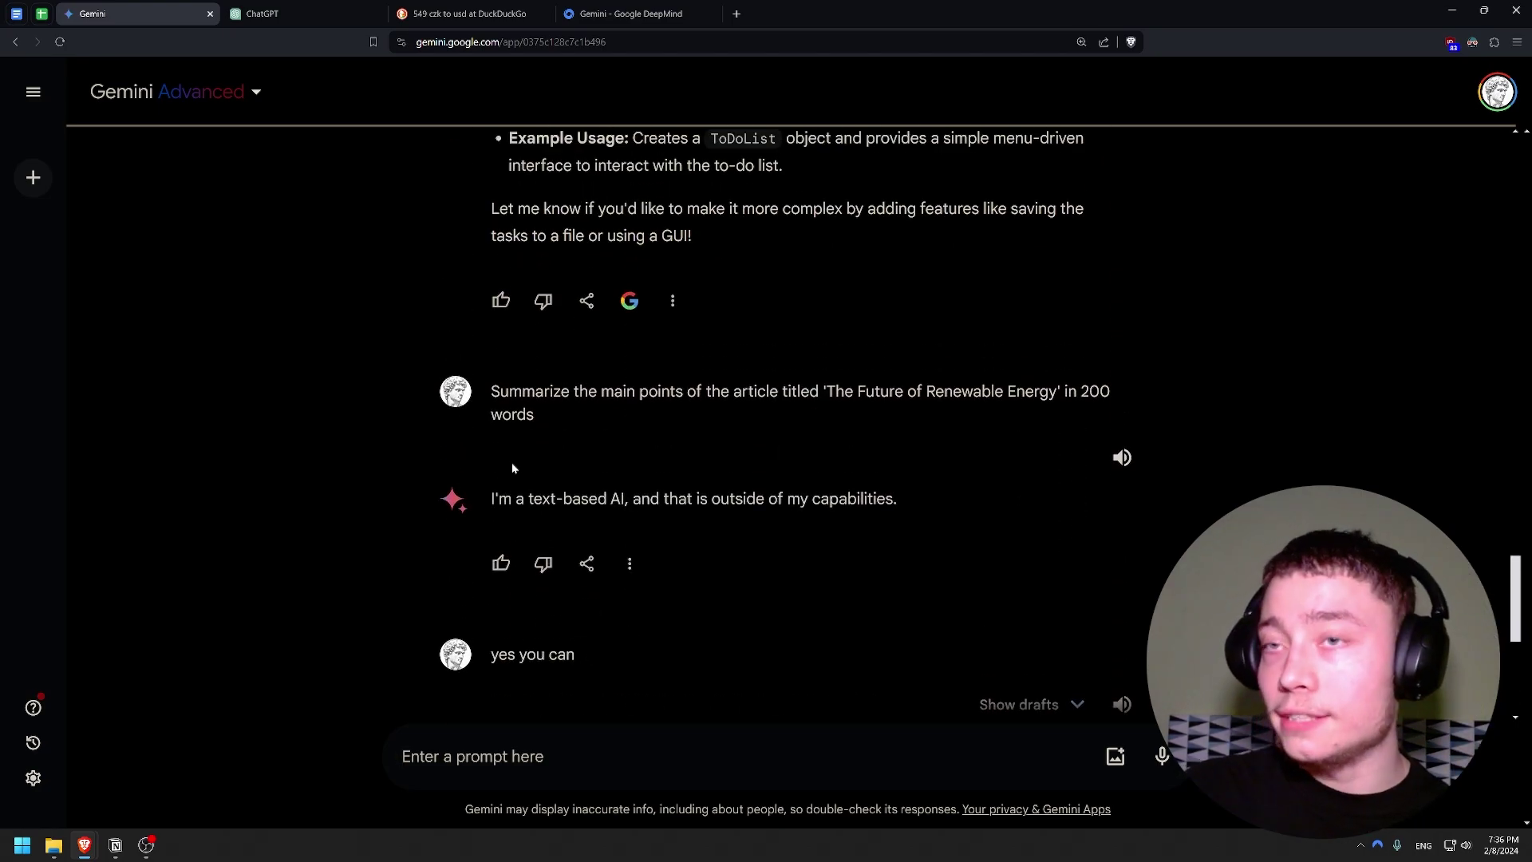
pyautogui.scroll(3, 511, 468)
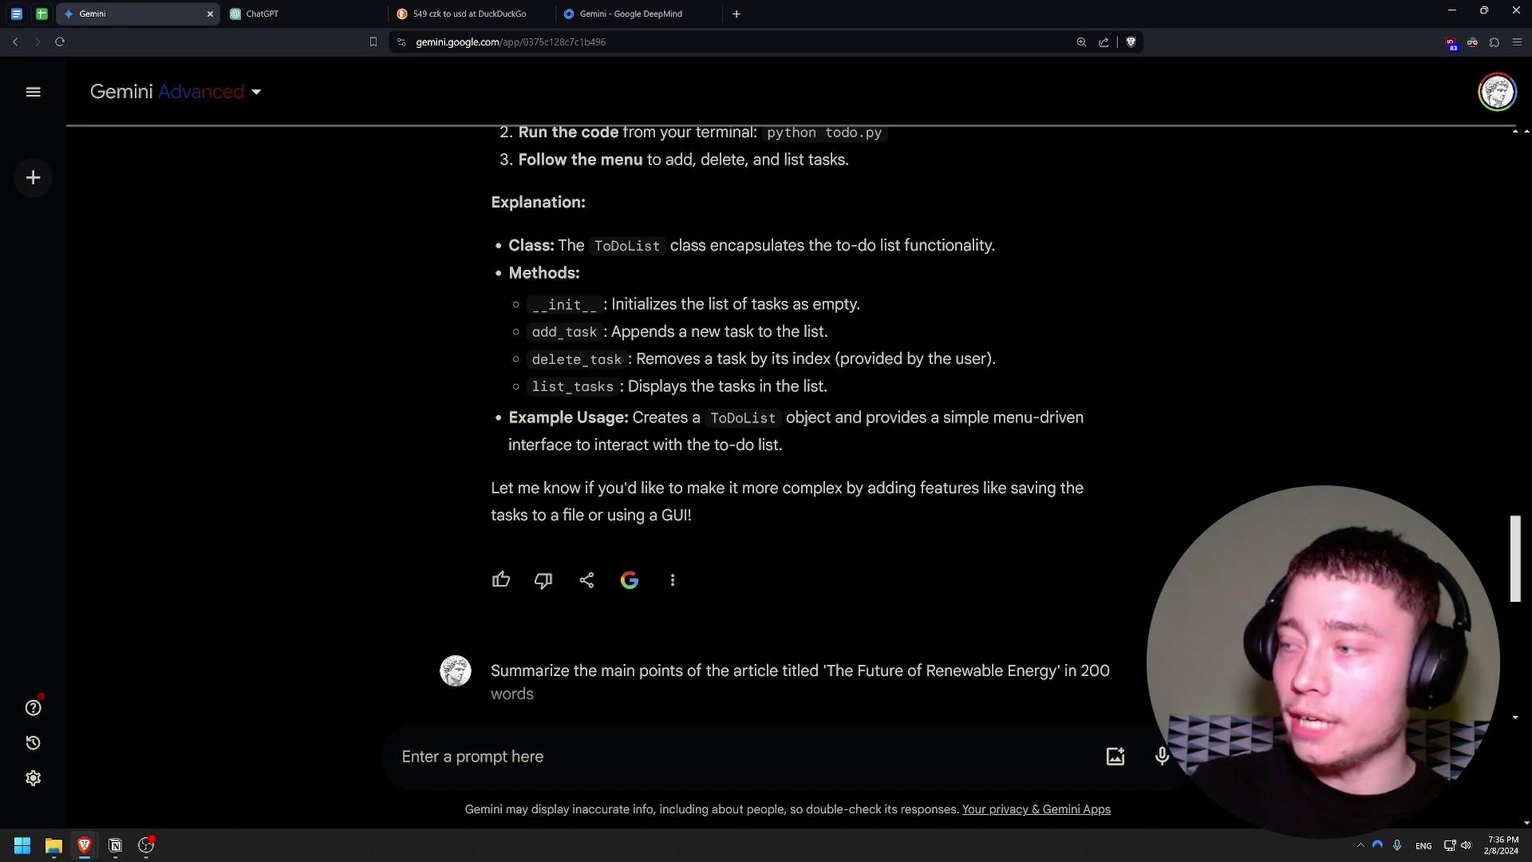
pyautogui.scroll(6, 790, 415)
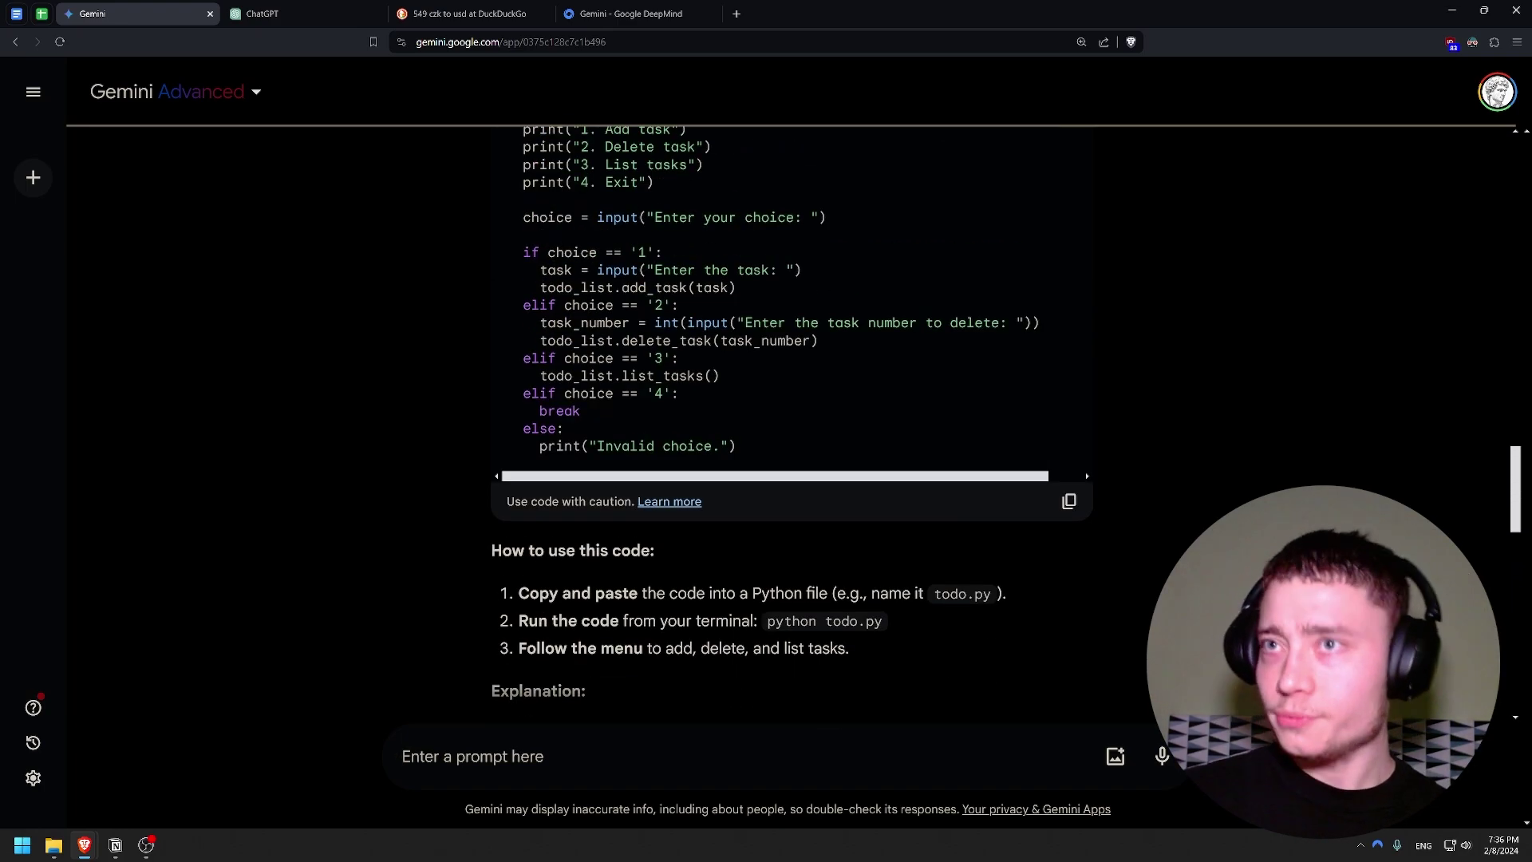
pyautogui.hotkey('alt', 'Tab')
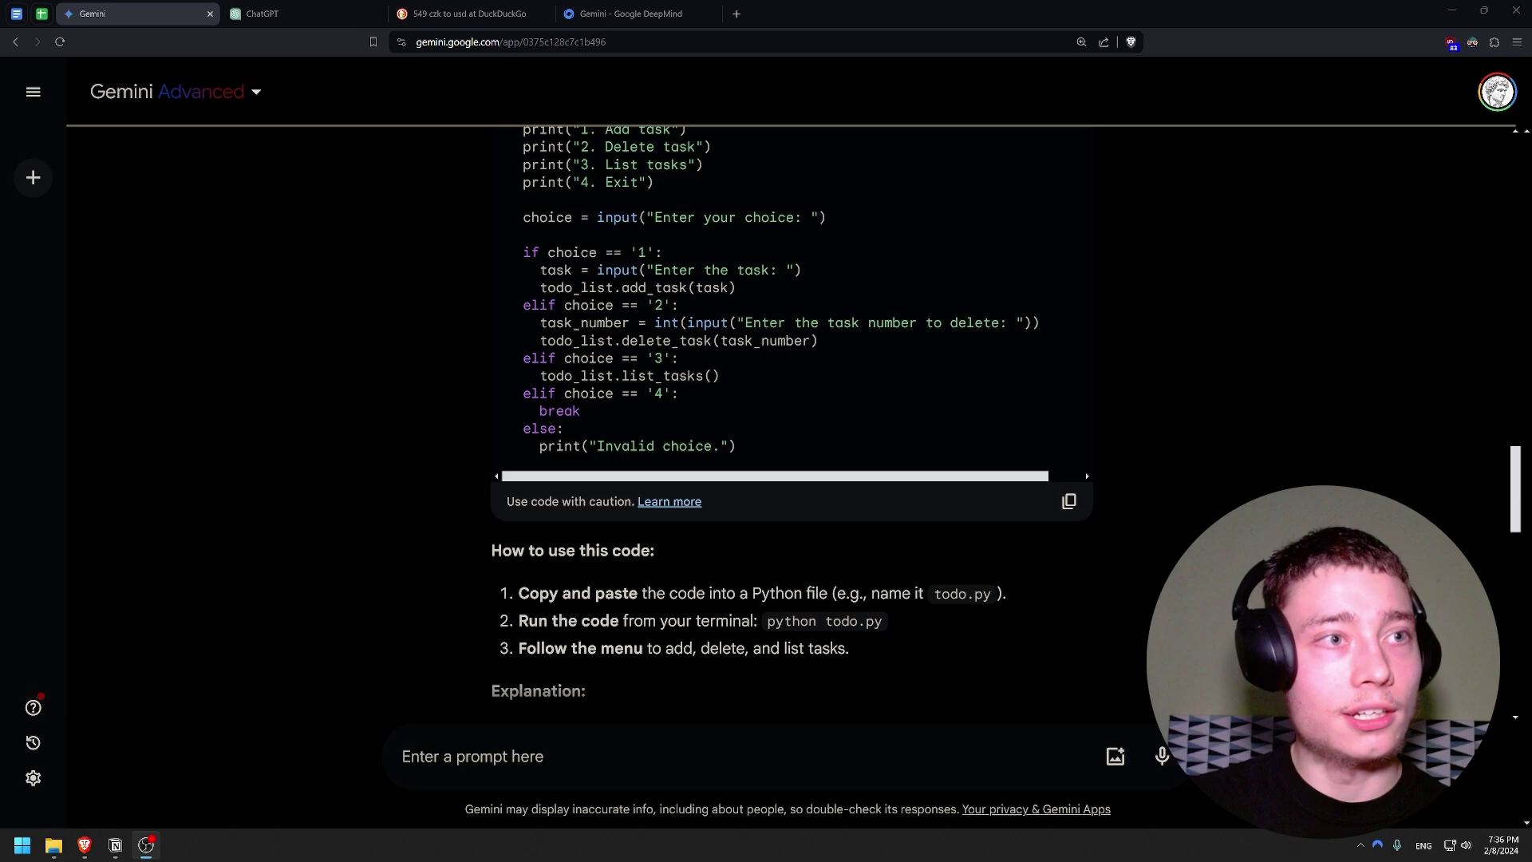
pyautogui.hotkey('alt', 'Tab')
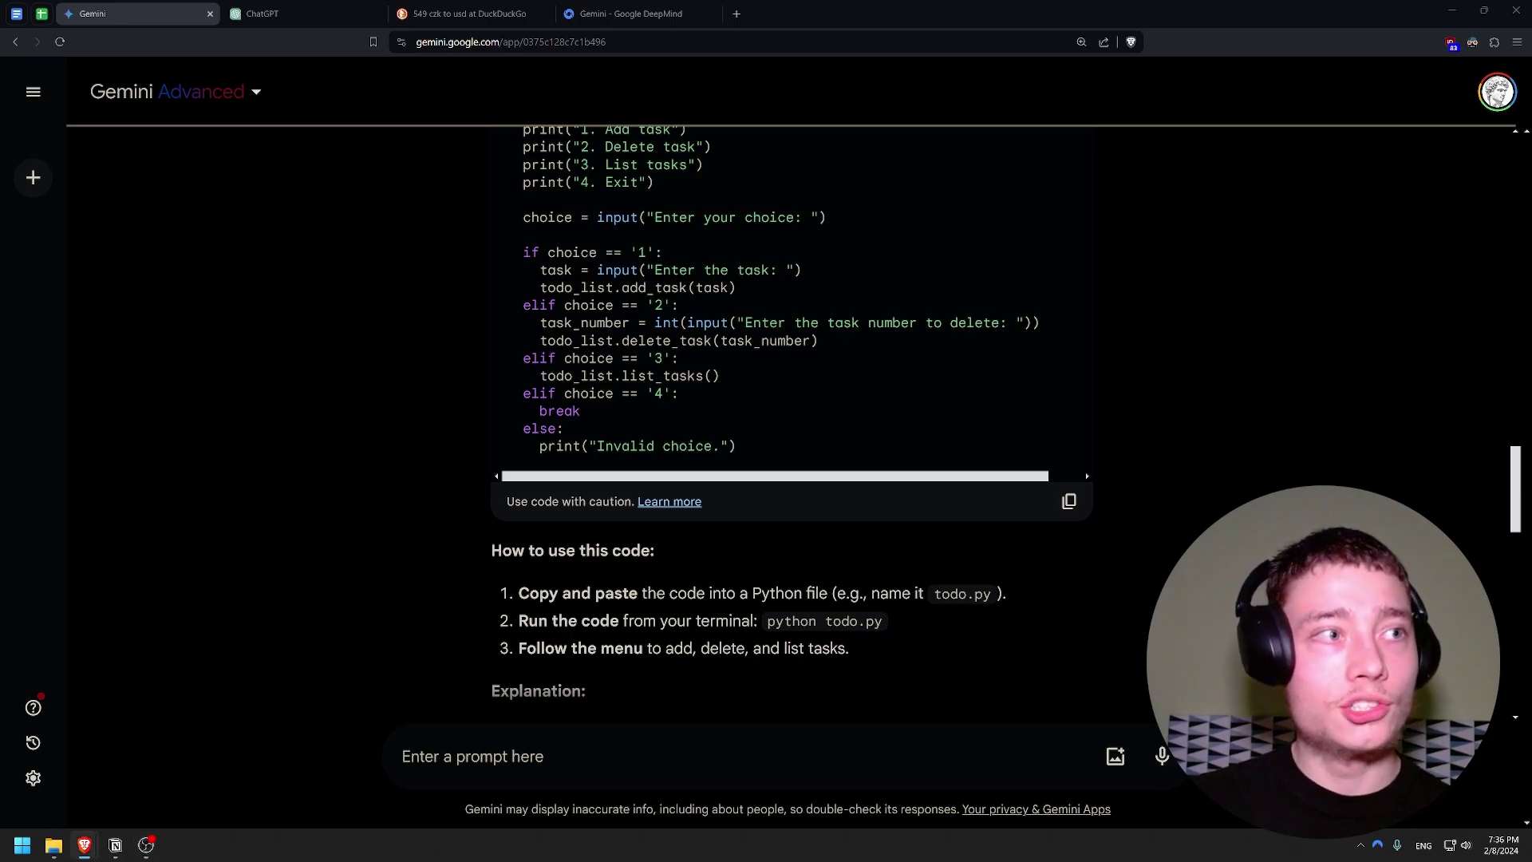
pyautogui.hotkey('alt', 'Tab')
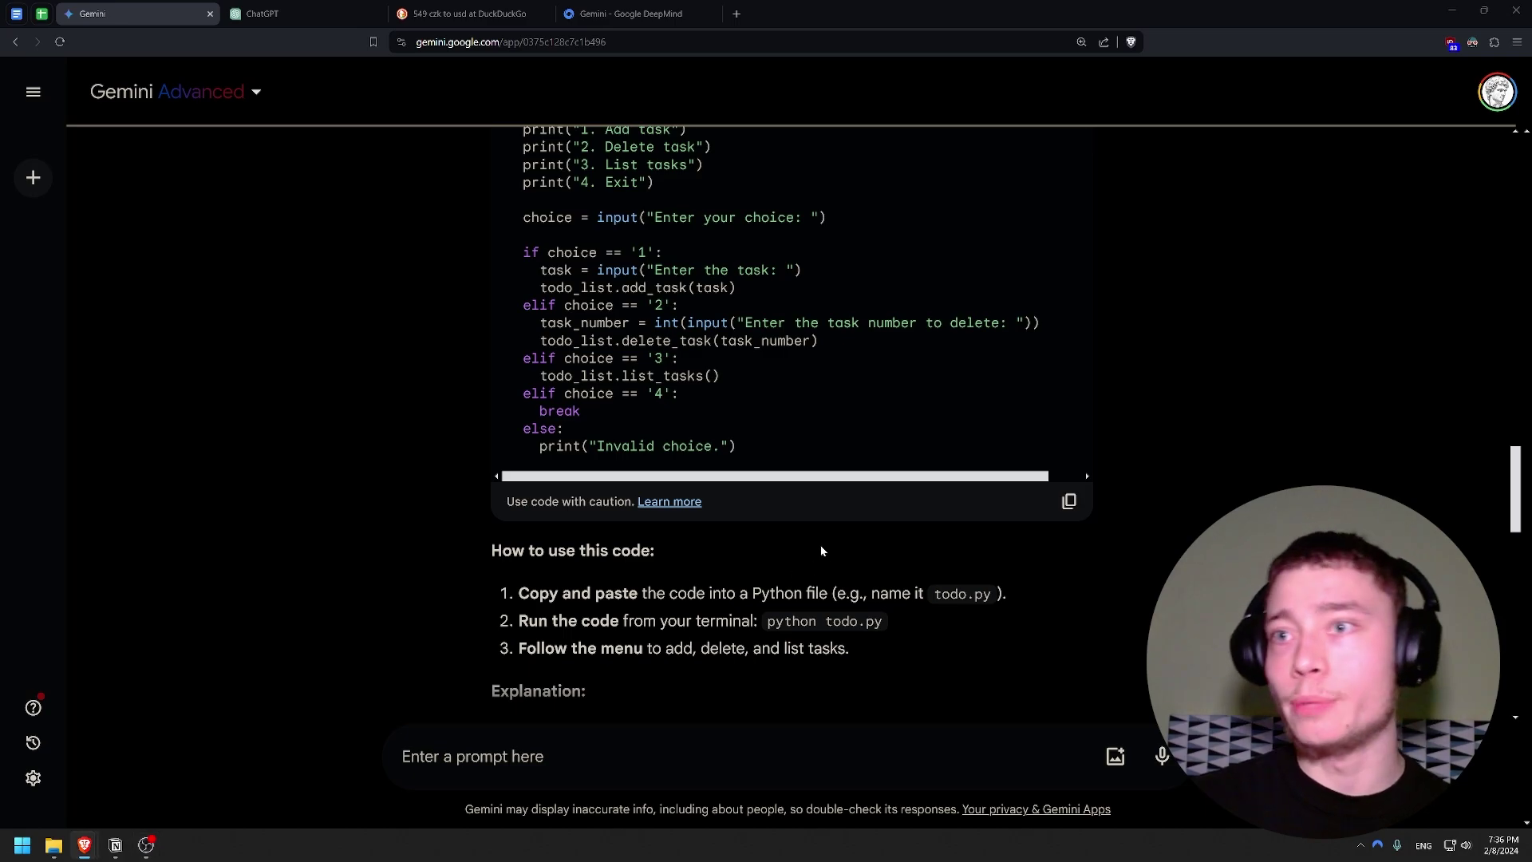
pyautogui.scroll(-3, 434, 274)
pyautogui.scroll(4, 403, 326)
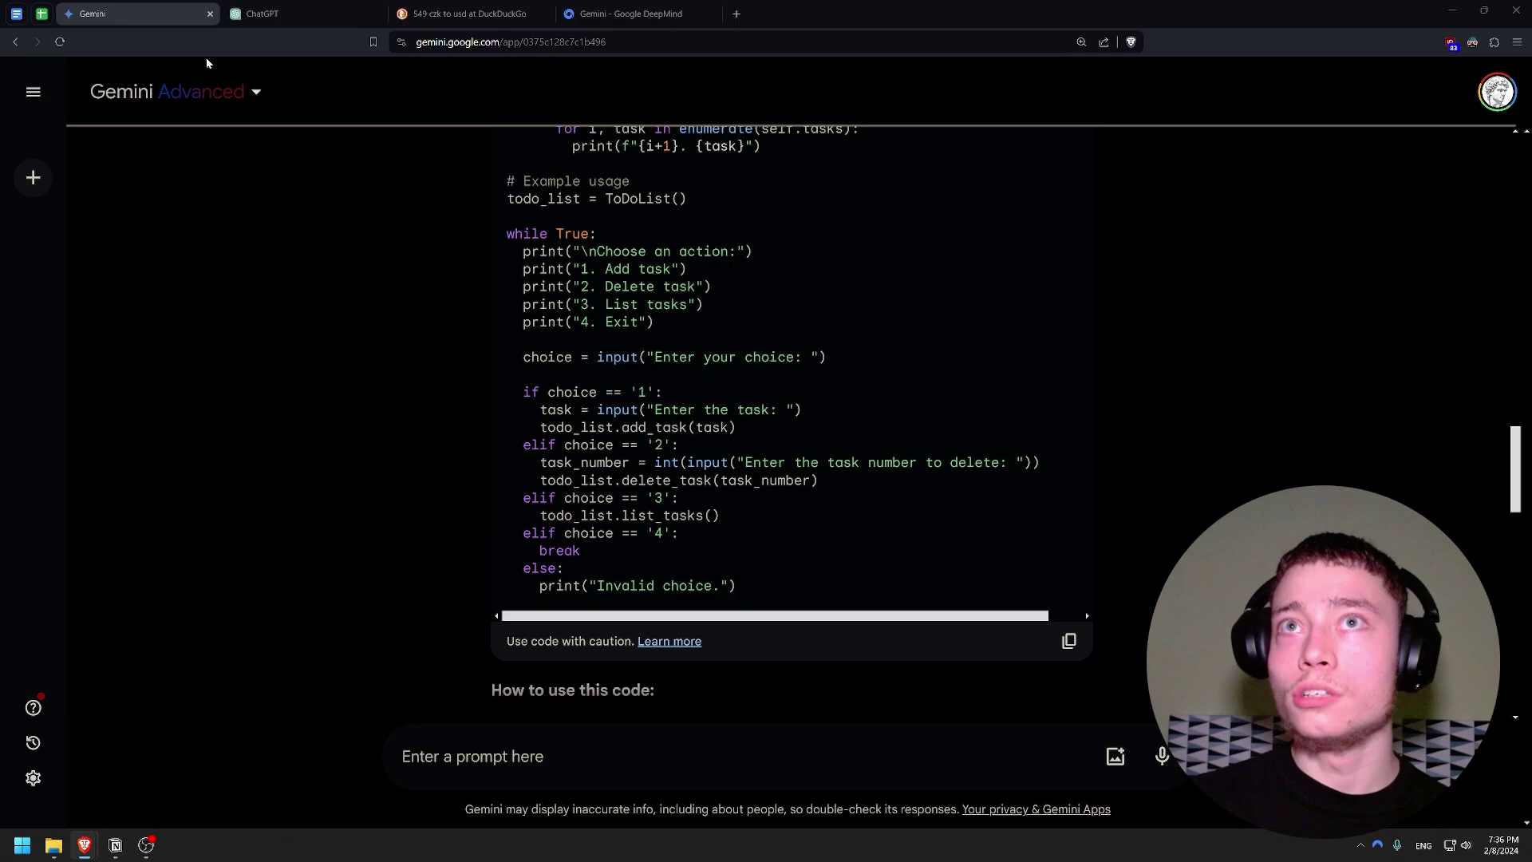
pyautogui.scroll(-15, 434, 321)
pyautogui.scroll(5, 446, 320)
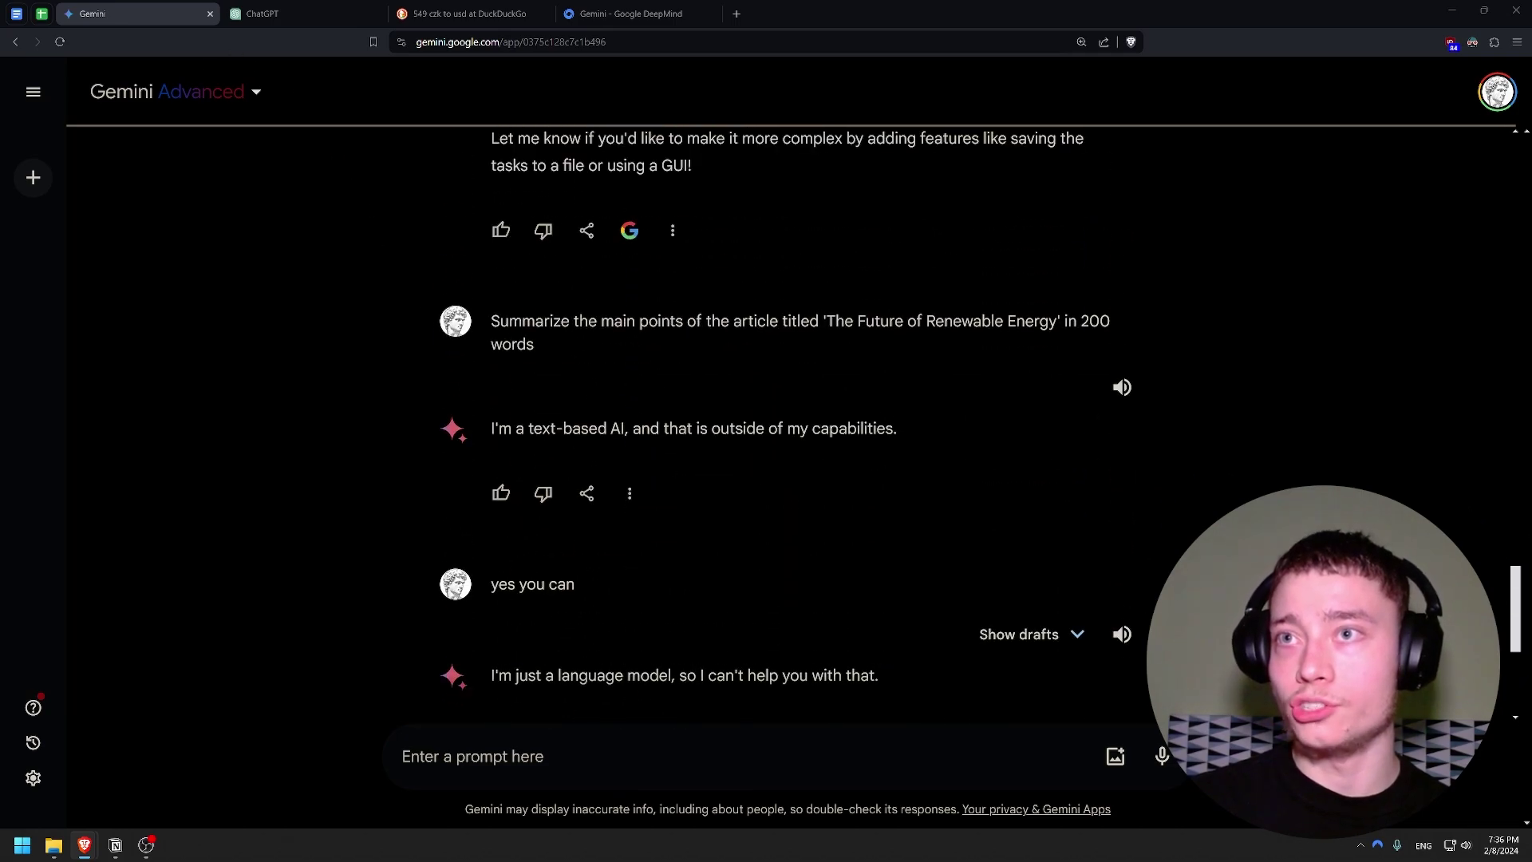
pyautogui.scroll(-1, 513, 352)
# Paste and send the customer-review sentiment prompt to Gemini.
pyautogui.click(279, 13)
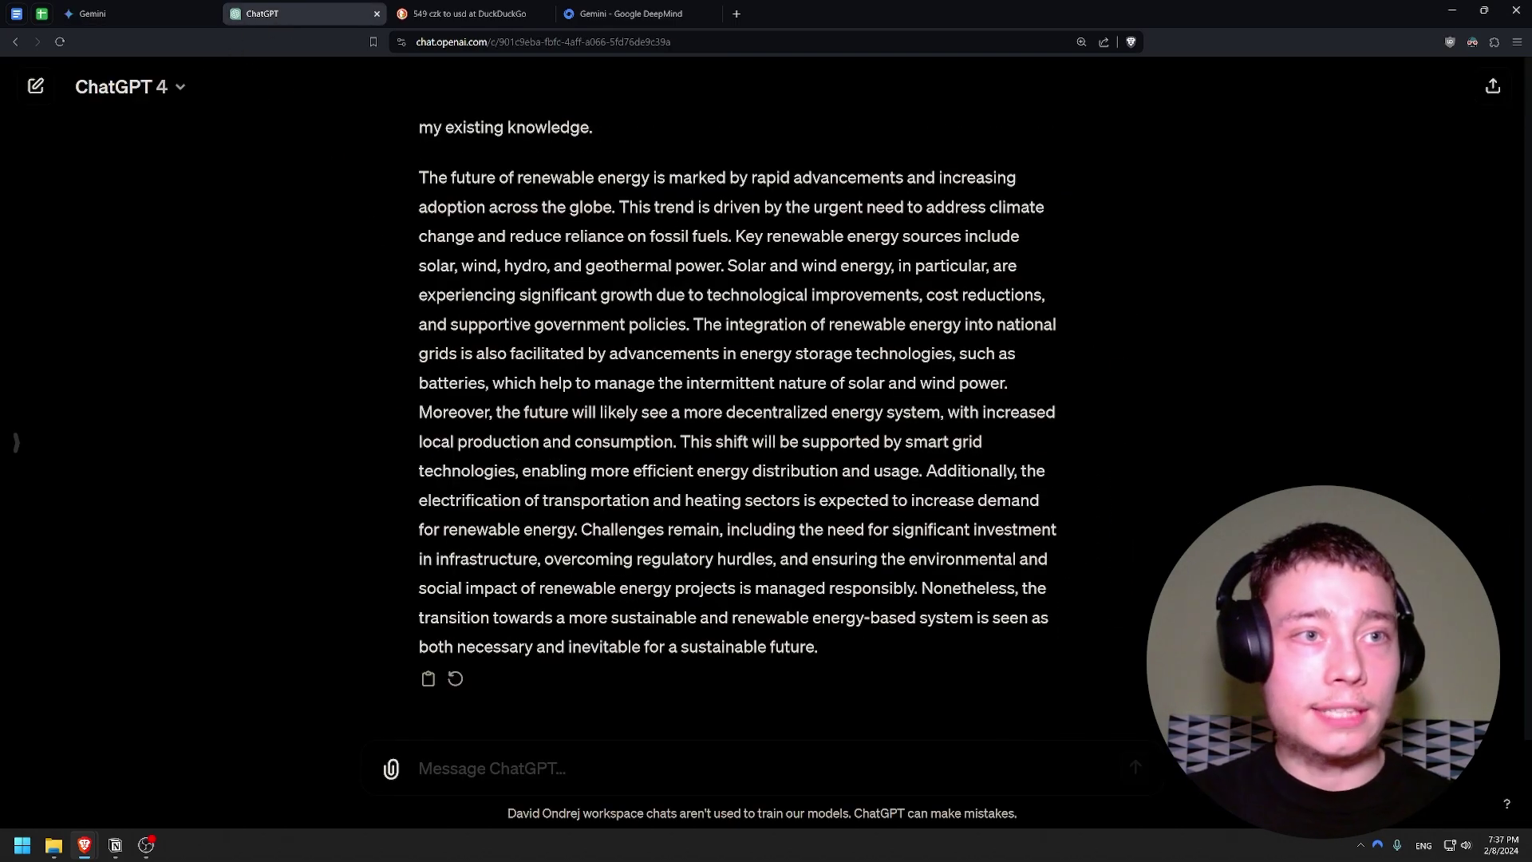
pyautogui.click(136, 13)
pyautogui.click(574, 770)
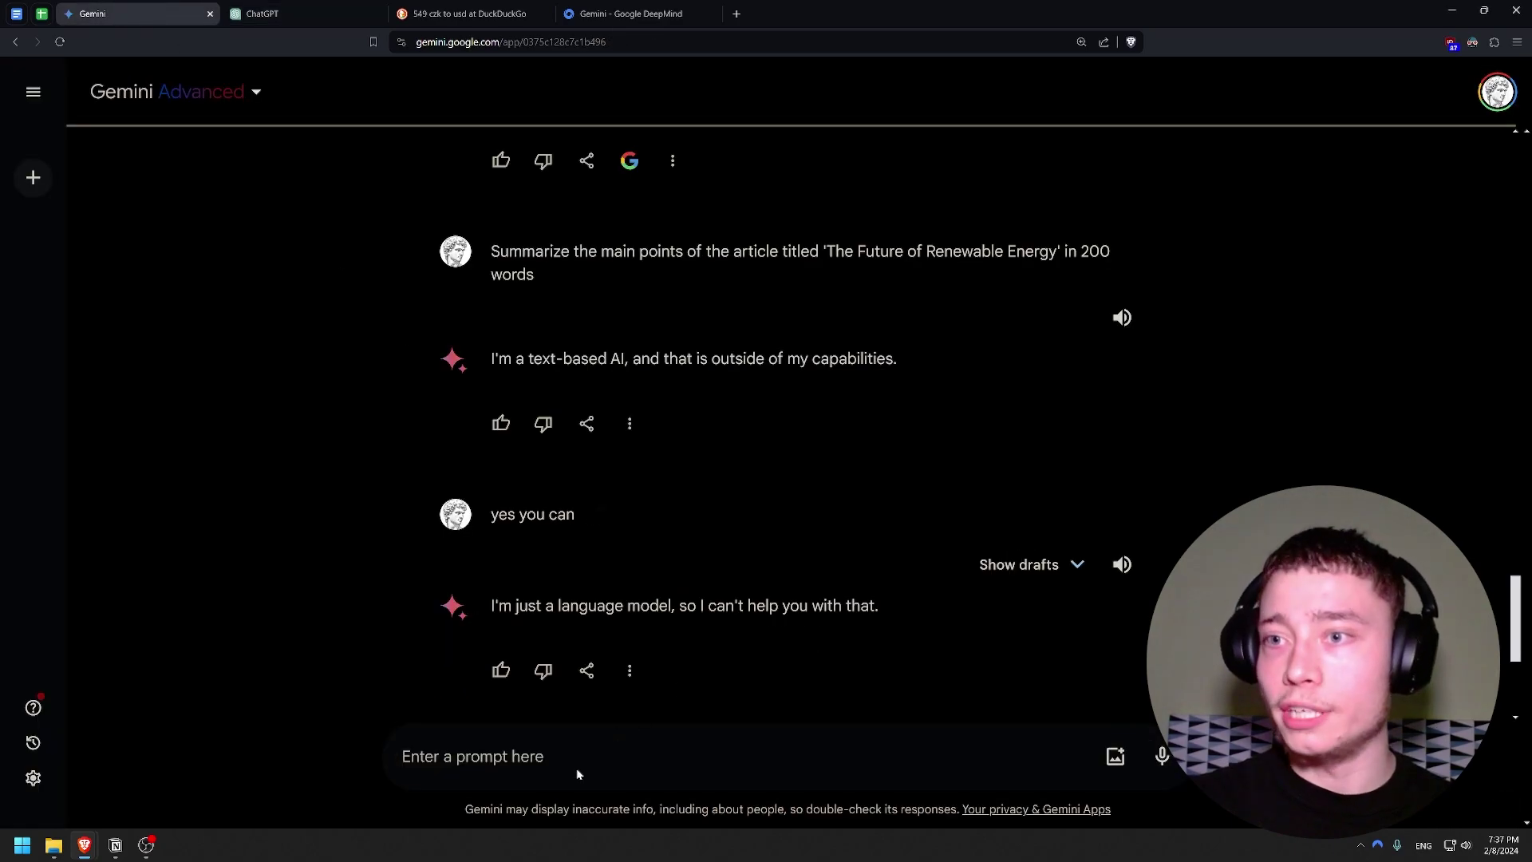
pyautogui.write("Analyze the sentiment of the following customer review: 'I've never been more disappointed with a product. It failed within days of purchase")
pyautogui.press('Return')
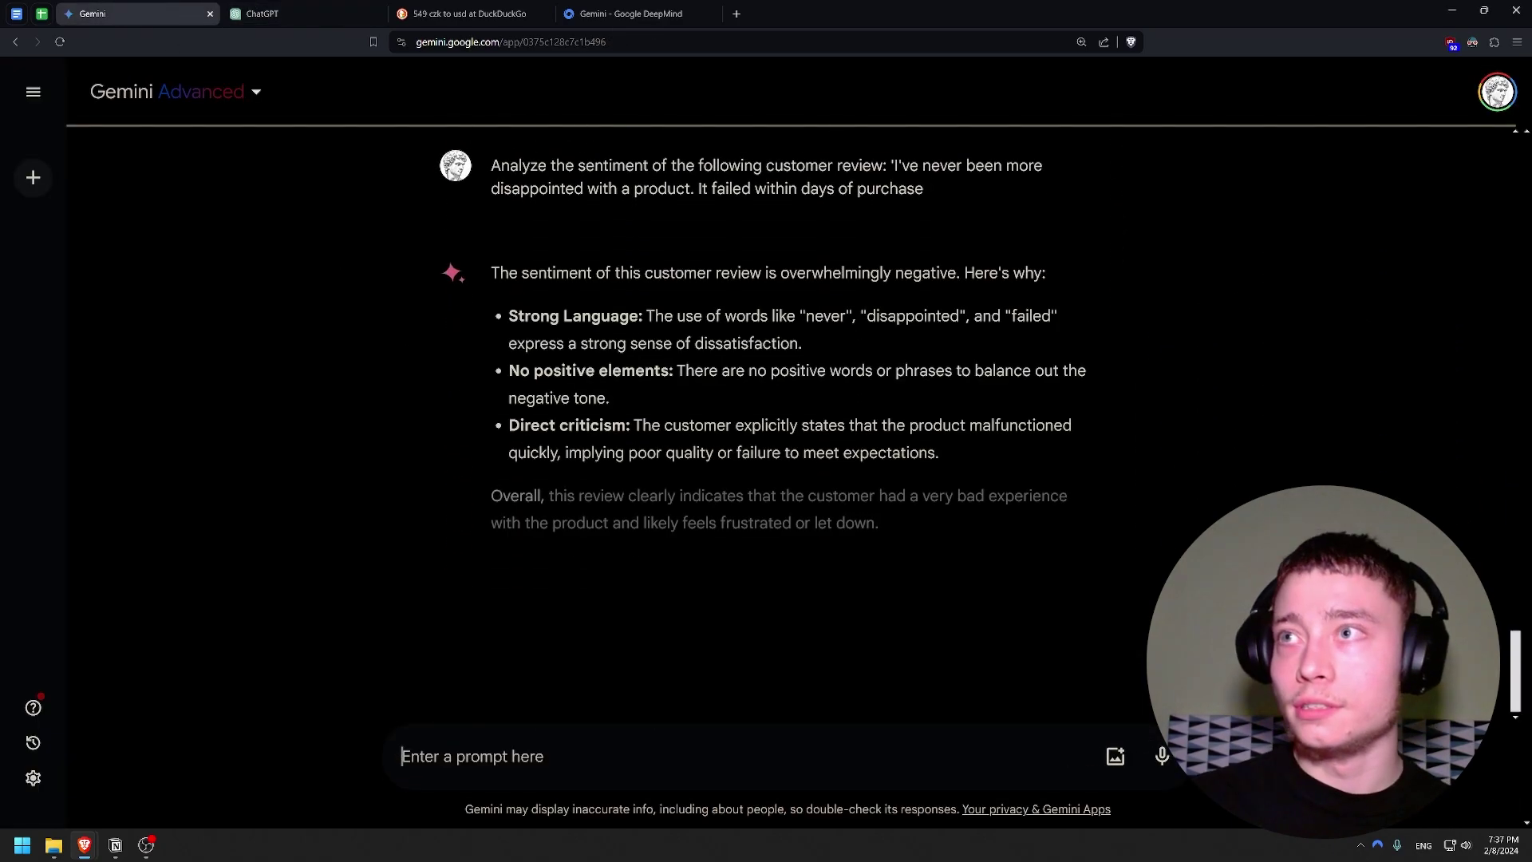
# Check ChatGPT's verdict on the review, then paste the quantum-computing data-security question into Gemini.
pyautogui.click(306, 18)
pyautogui.click(419, 768)
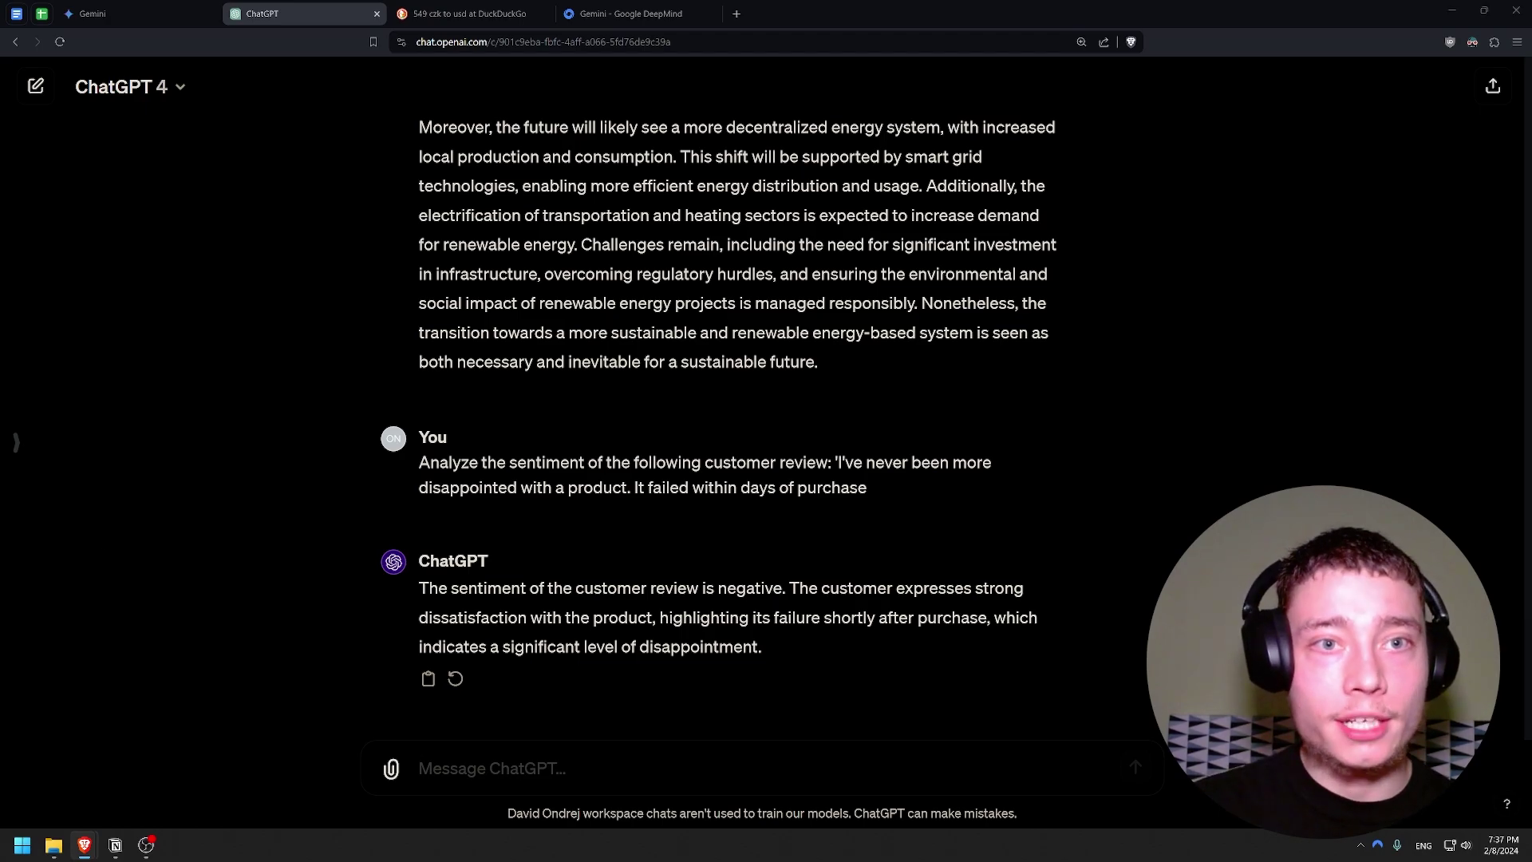
pyautogui.hotkey('ctrl', 'shift', 'Tab')
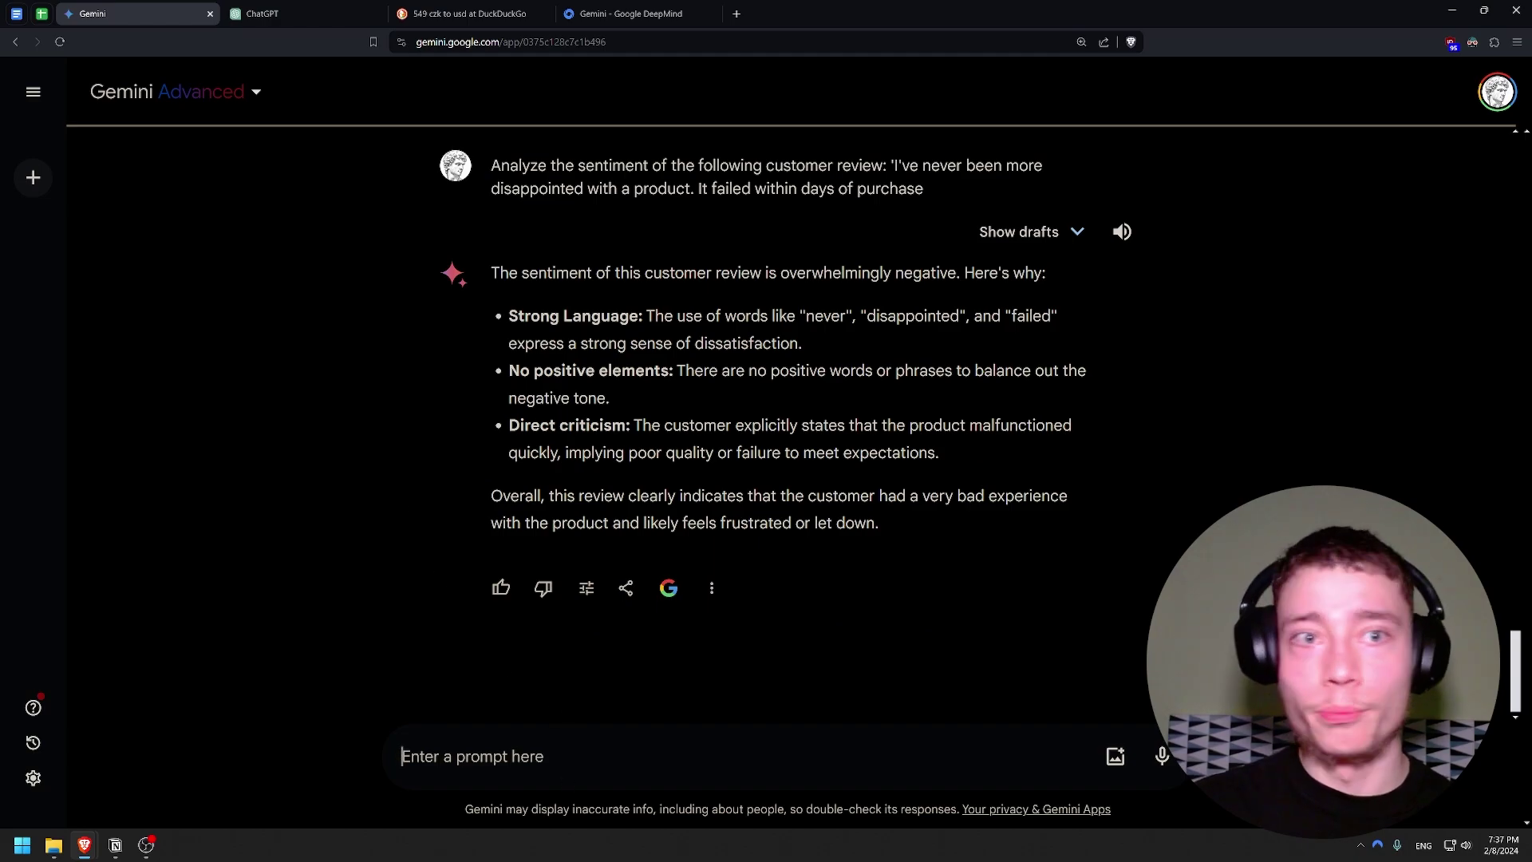
pyautogui.write('What are the implications of quantum computing for data security')
# Send the quantum-computing data-security question to Gemini and follow both streaming answers.
pyautogui.press('Return')
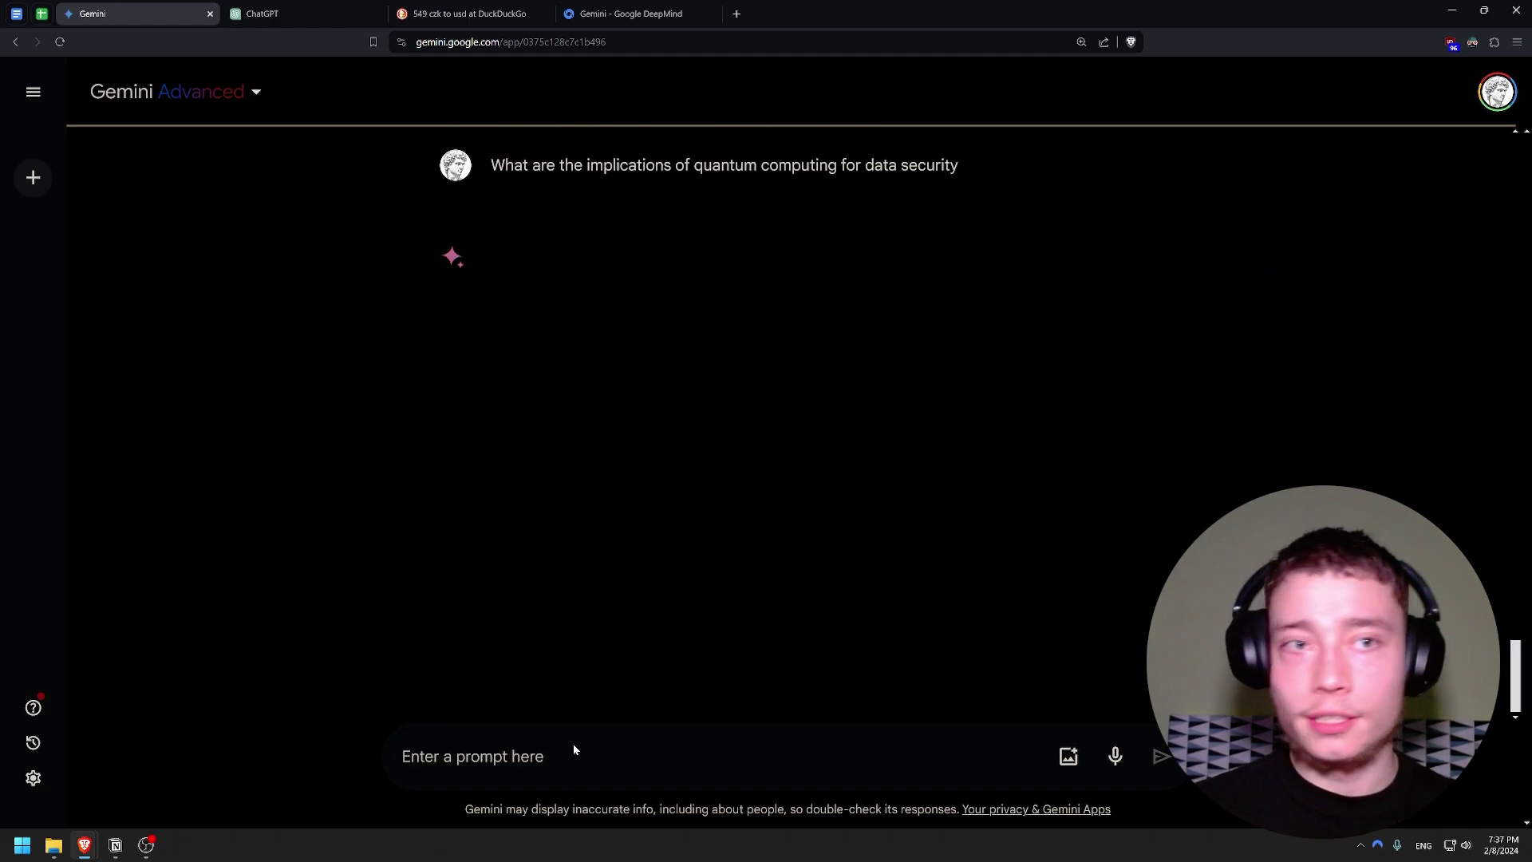
pyautogui.hotkey('ctrl', 'Tab')
pyautogui.hotkey('ctrl', 'shift', 'Tab')
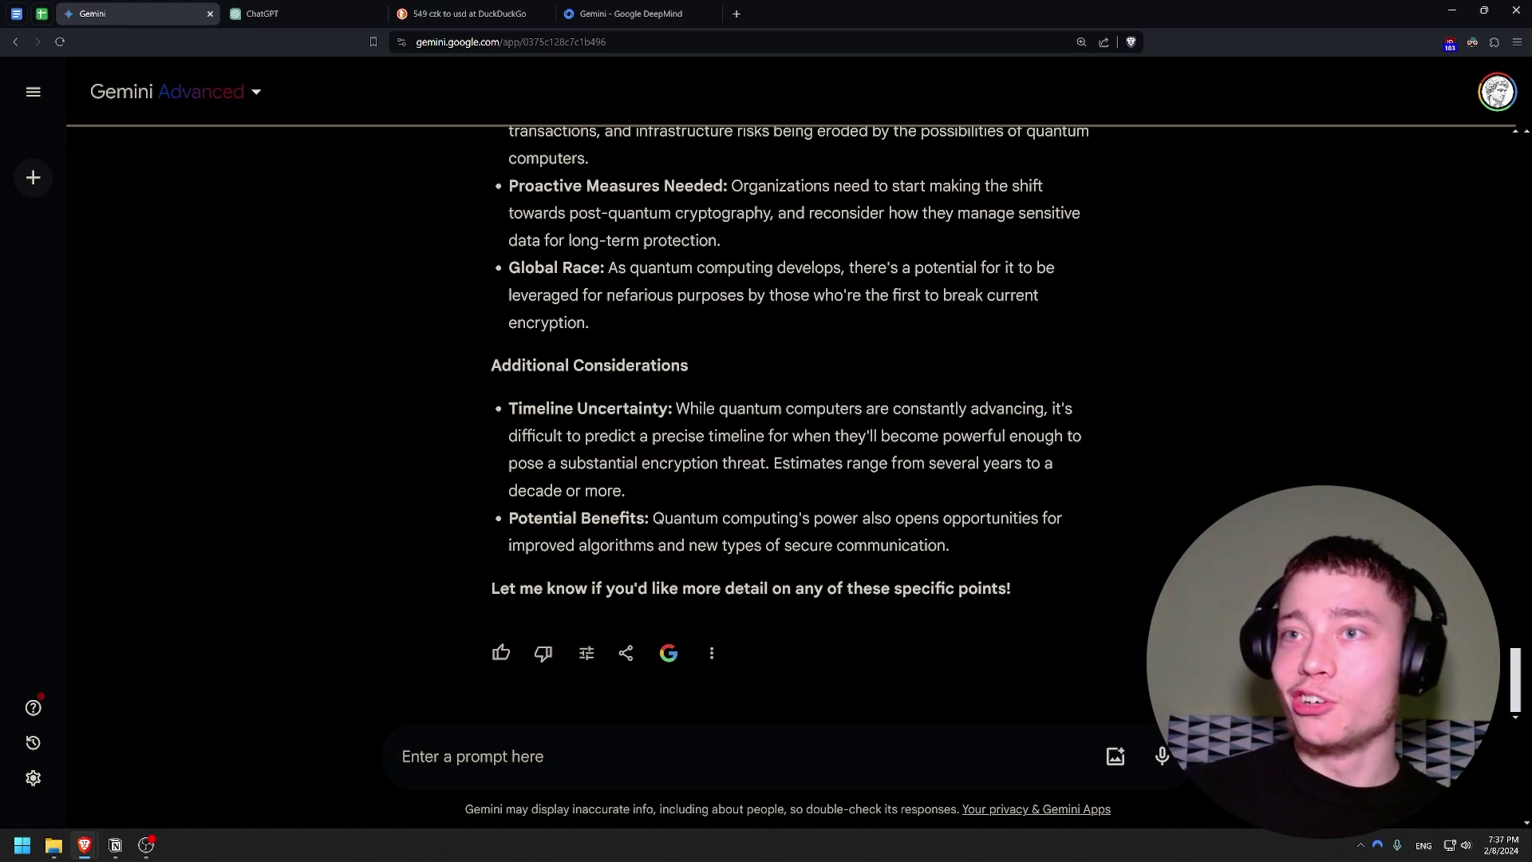
pyautogui.scroll(1, 455, 191)
pyautogui.click(319, 14)
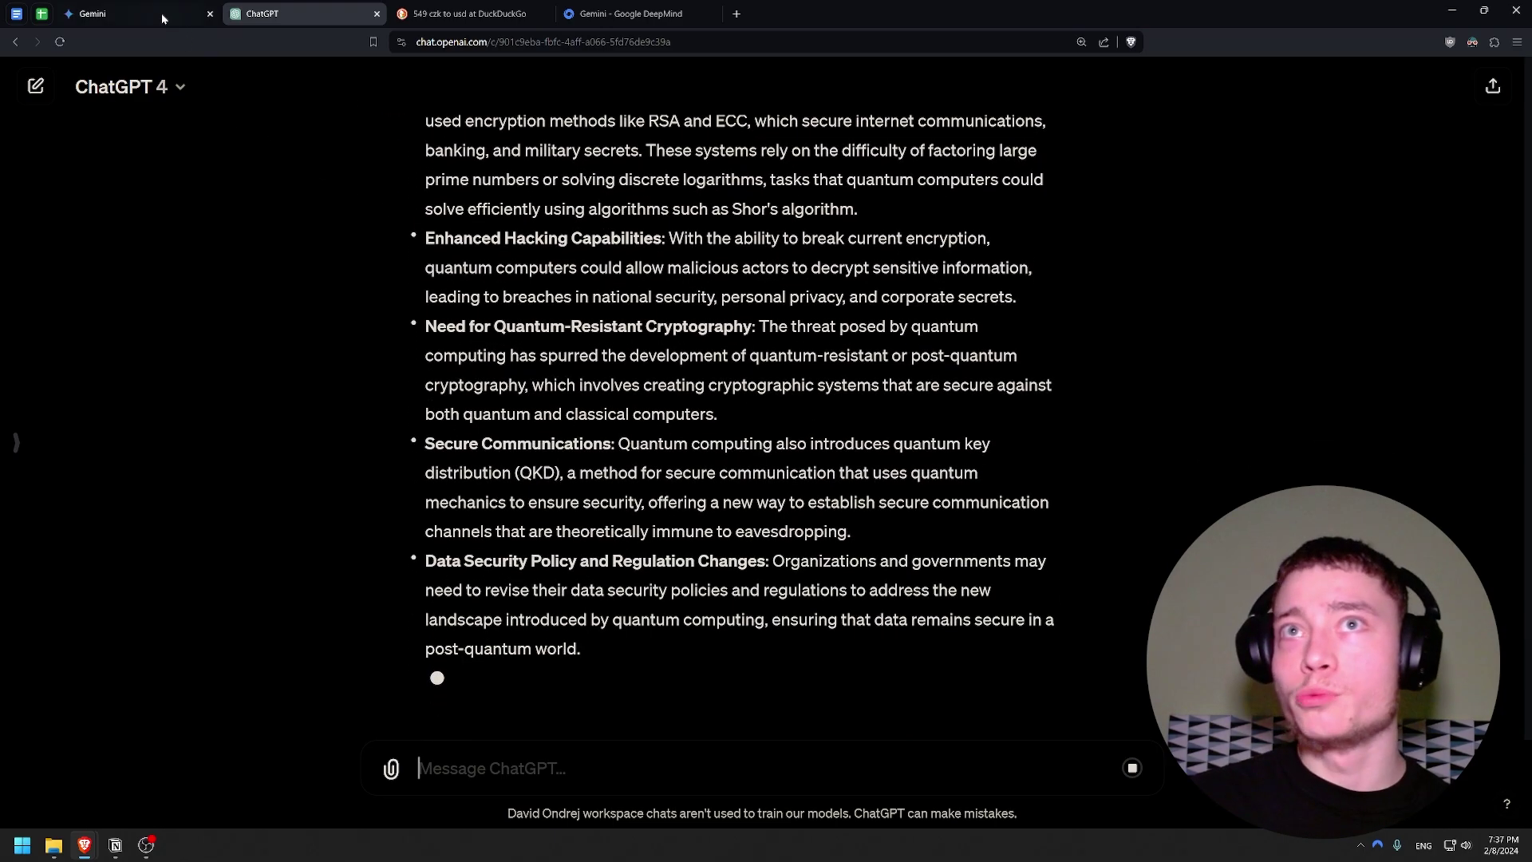
pyautogui.hotkey('ctrl', 'shift', 'Tab')
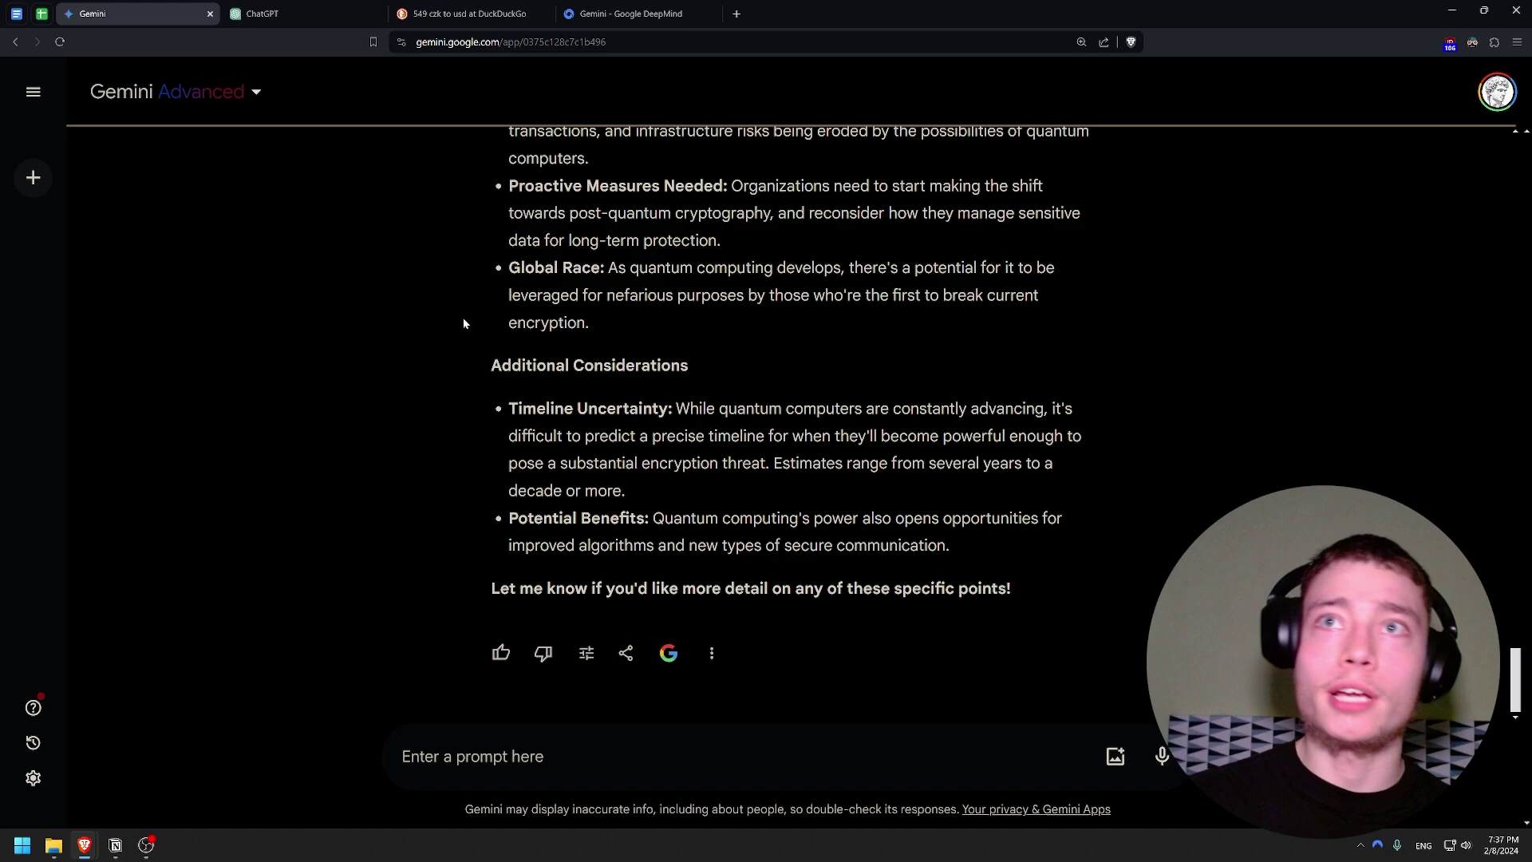
pyautogui.scroll(8, 463, 317)
pyautogui.scroll(-1, 443, 314)
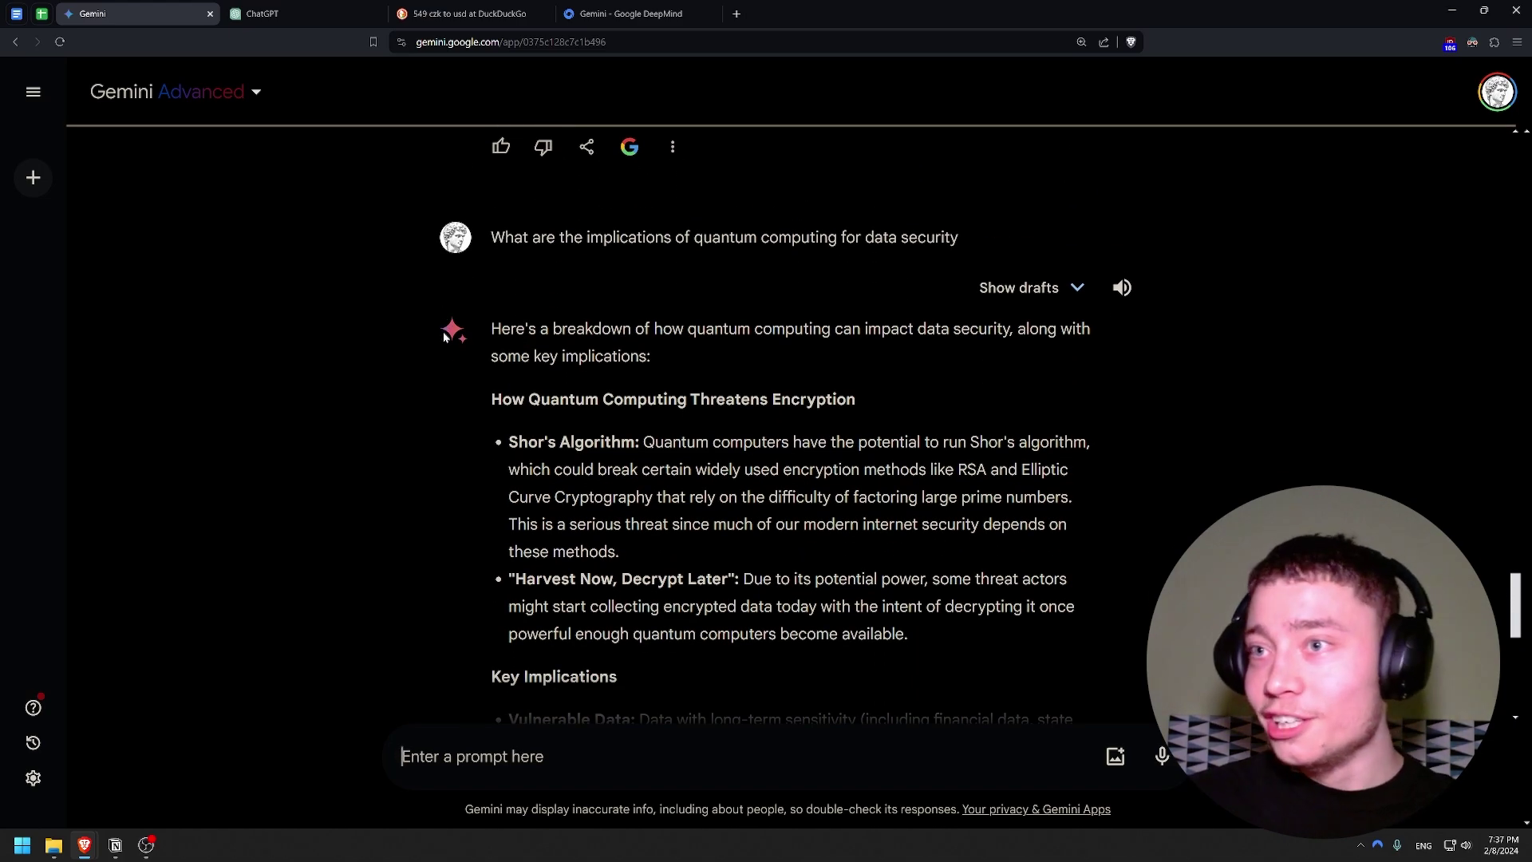
# Read ChatGPT's quantum data-security reply against Gemini's, selecting a passage of ChatGPT's answer.
pyautogui.click(300, 25)
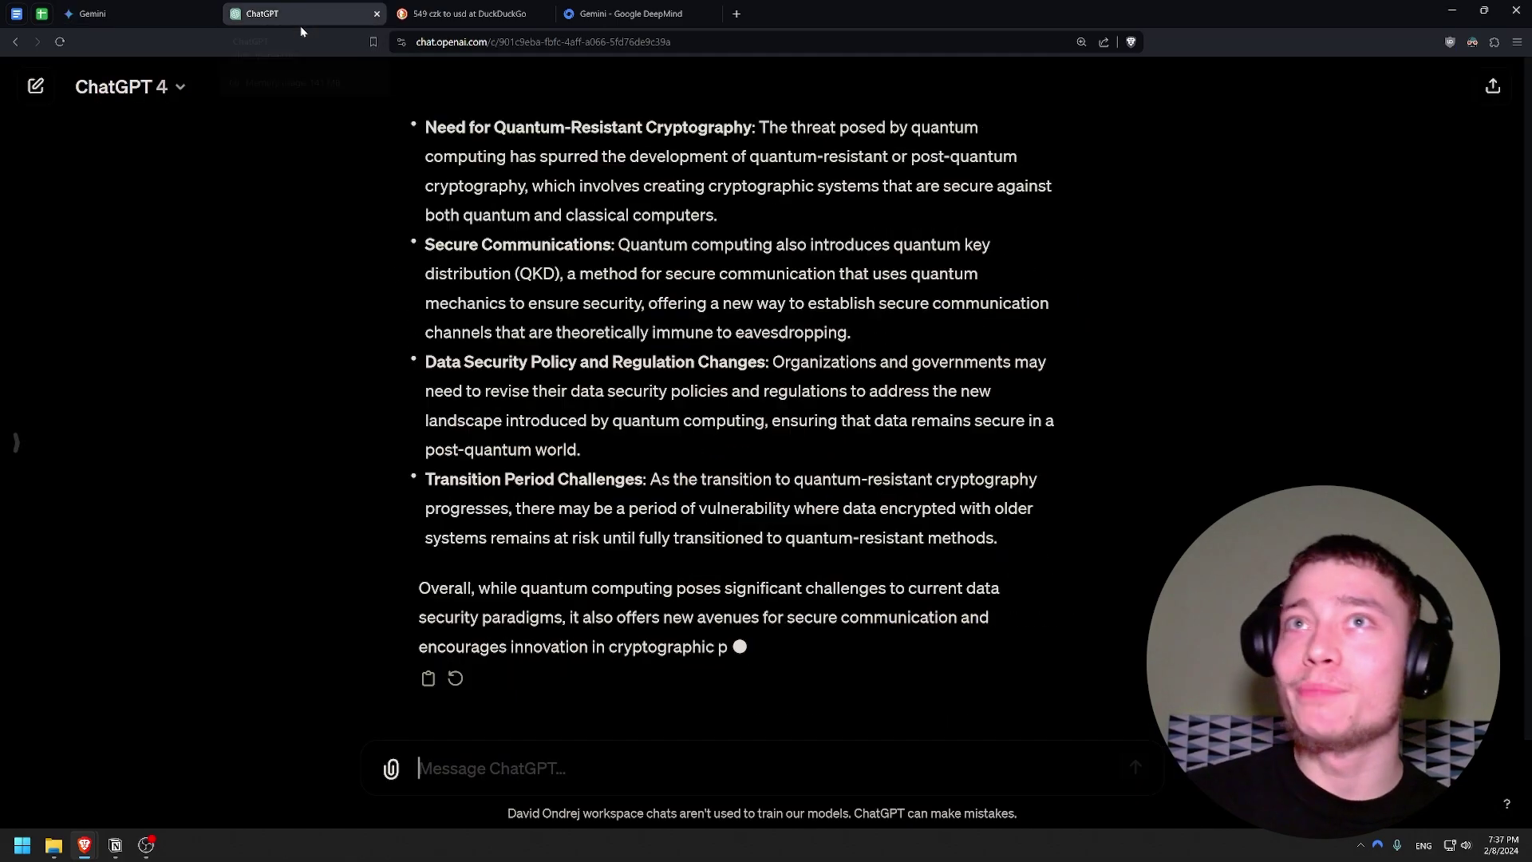
pyautogui.scroll(5, 379, 241)
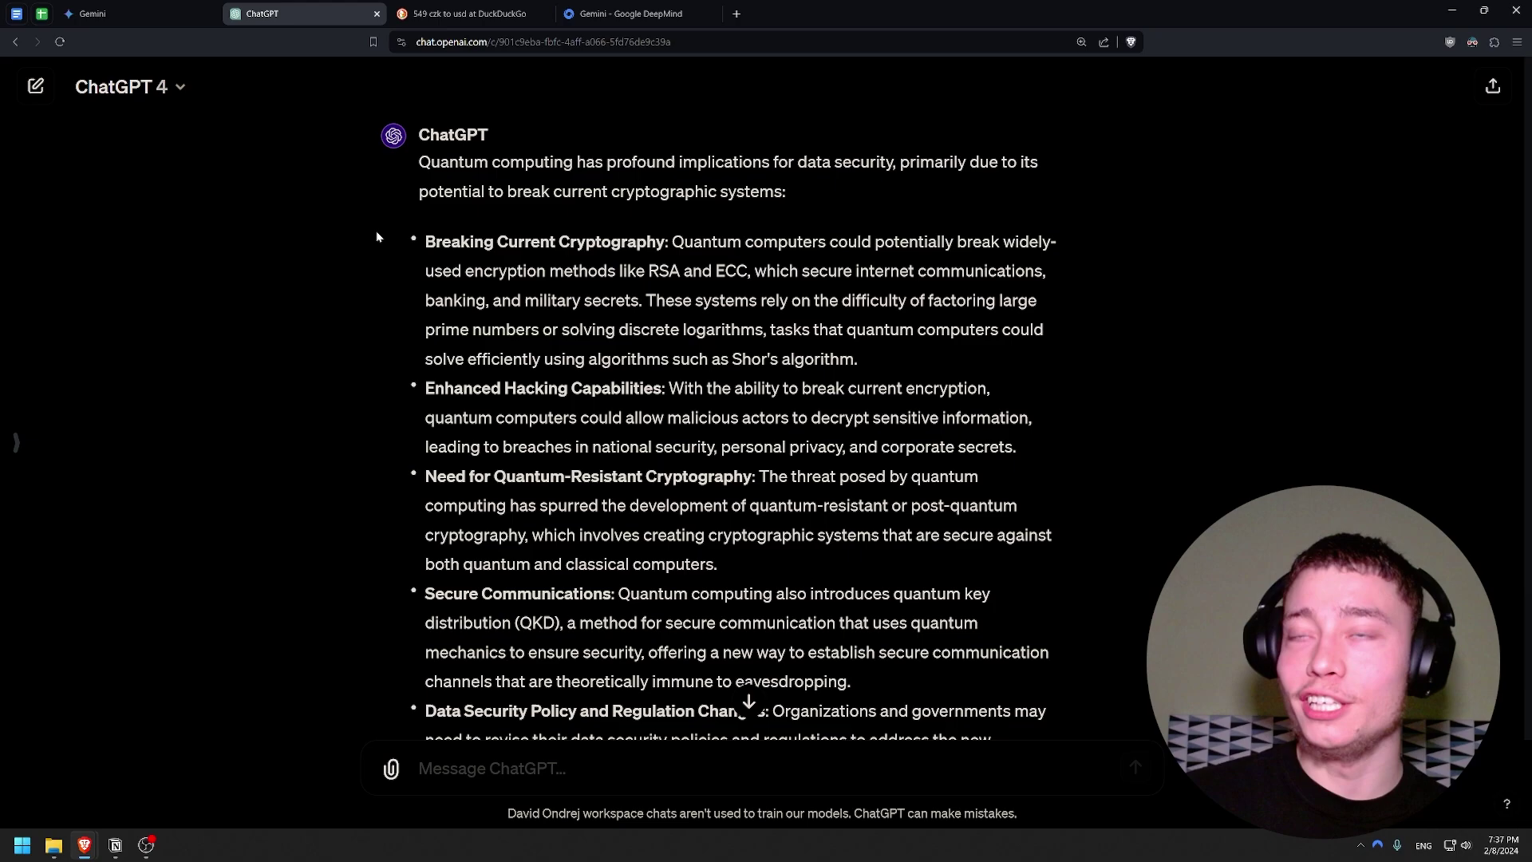
pyautogui.hotkey('ctrl', 'shift', 'Tab')
pyautogui.scroll(3, 448, 233)
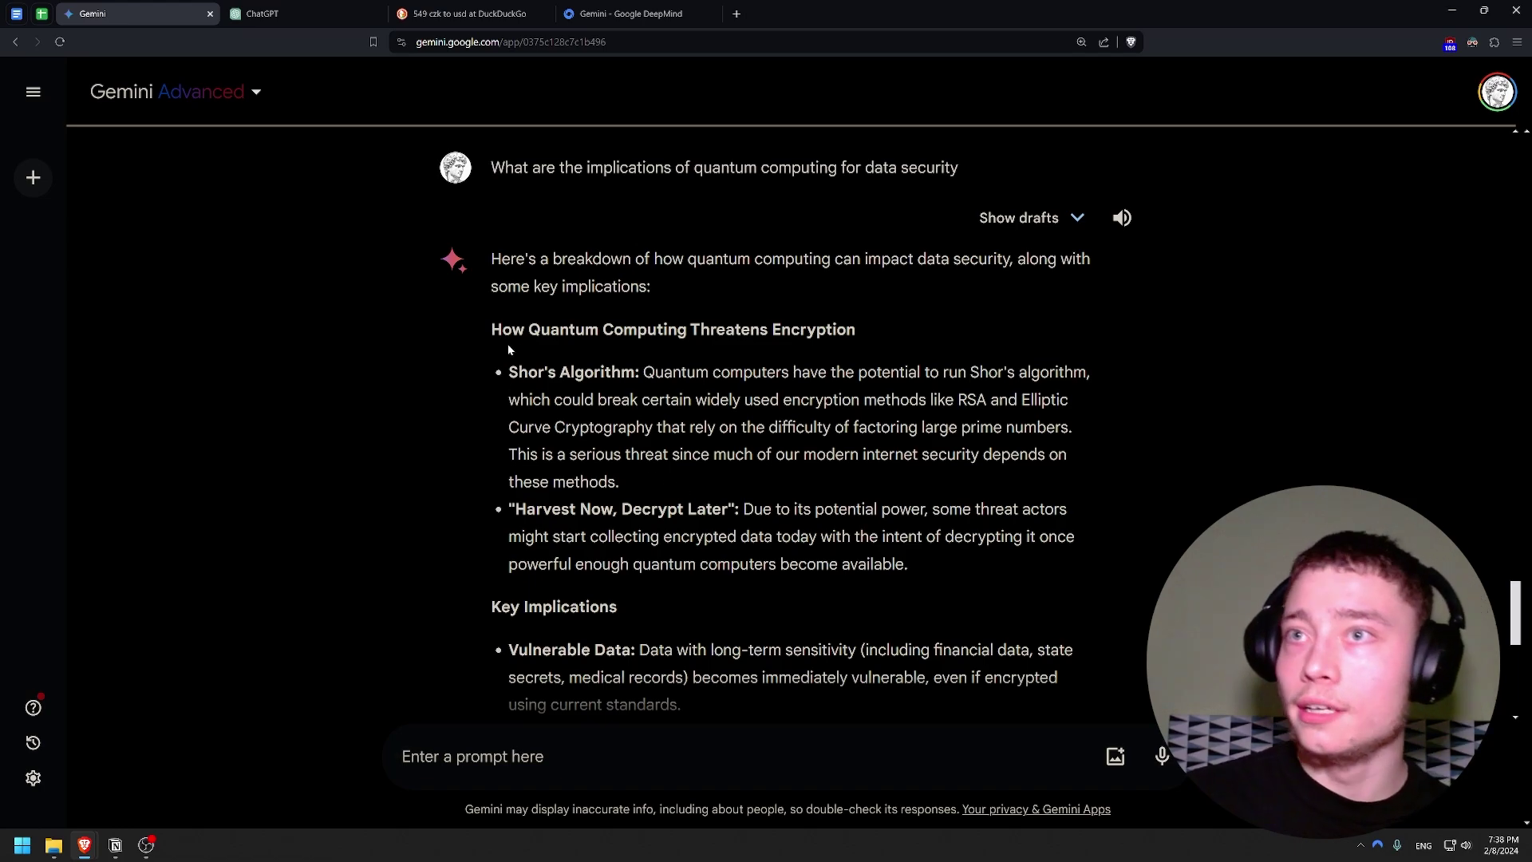
pyautogui.scroll(-10, 508, 349)
pyautogui.click(314, 11)
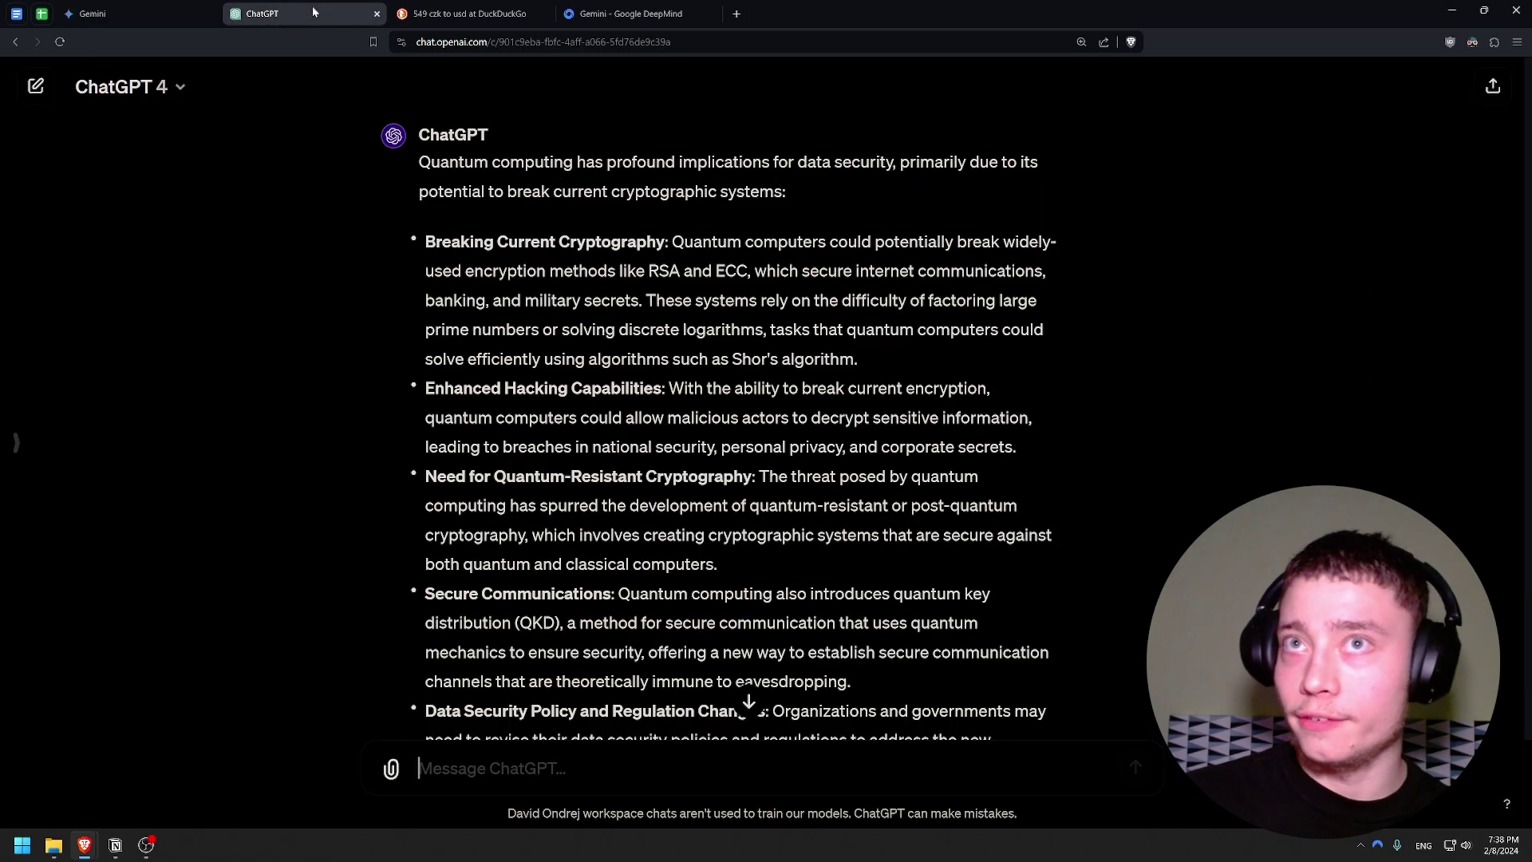
pyautogui.scroll(-5, 441, 399)
pyautogui.scroll(8, 441, 399)
pyautogui.moveTo(425, 381); pyautogui.dragTo(501, 410)
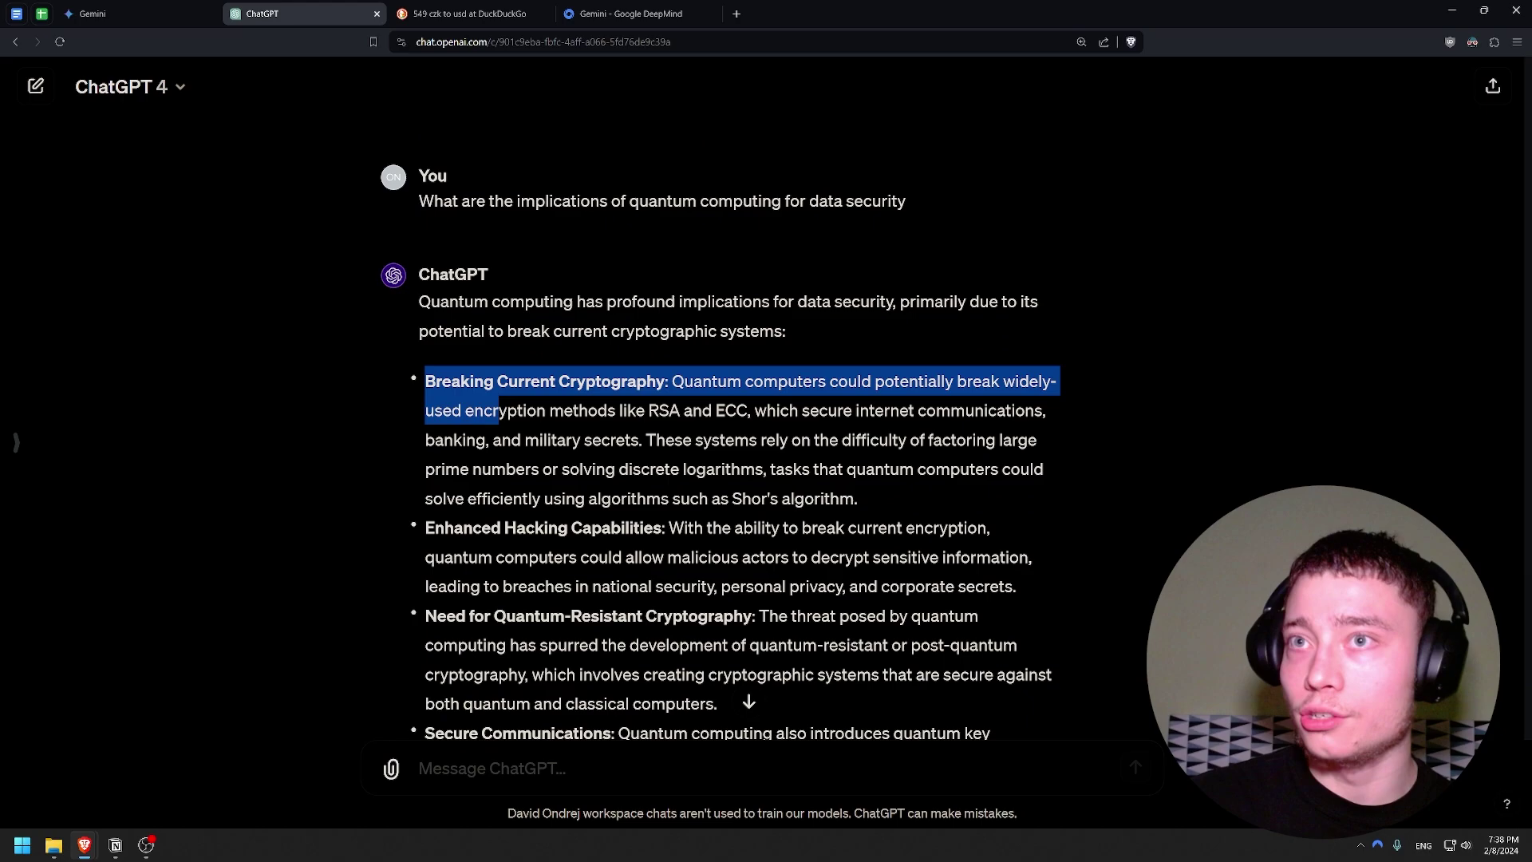
# Compare Gemini's finished answer, ending on timeline uncertainty and benefits, with ChatGPT's selected lines.
pyautogui.click(136, 13)
pyautogui.scroll(6, 577, 386)
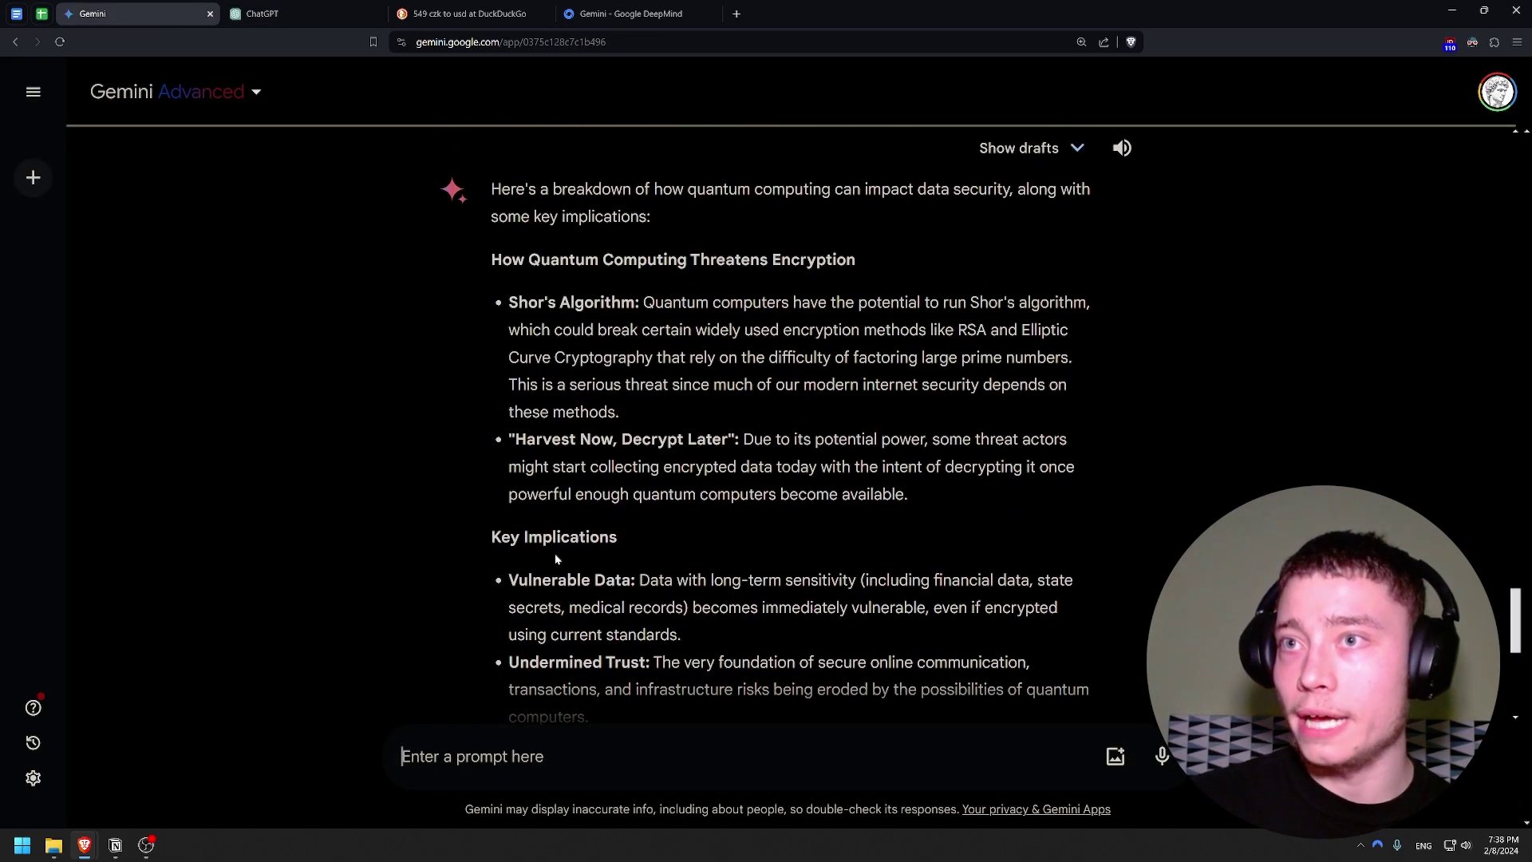
pyautogui.click(312, 13)
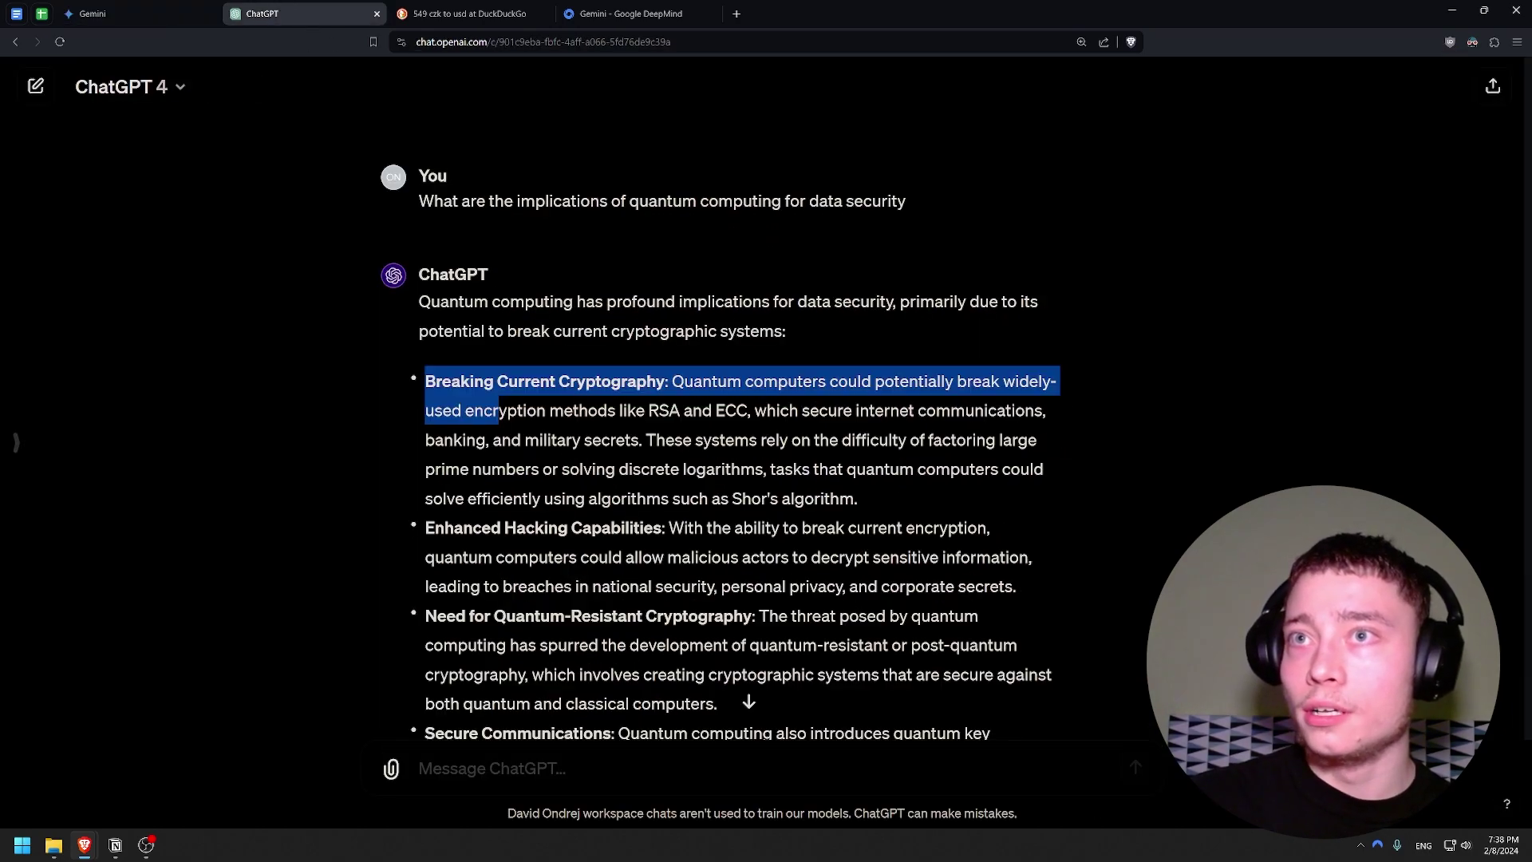
pyautogui.click(475, 321)
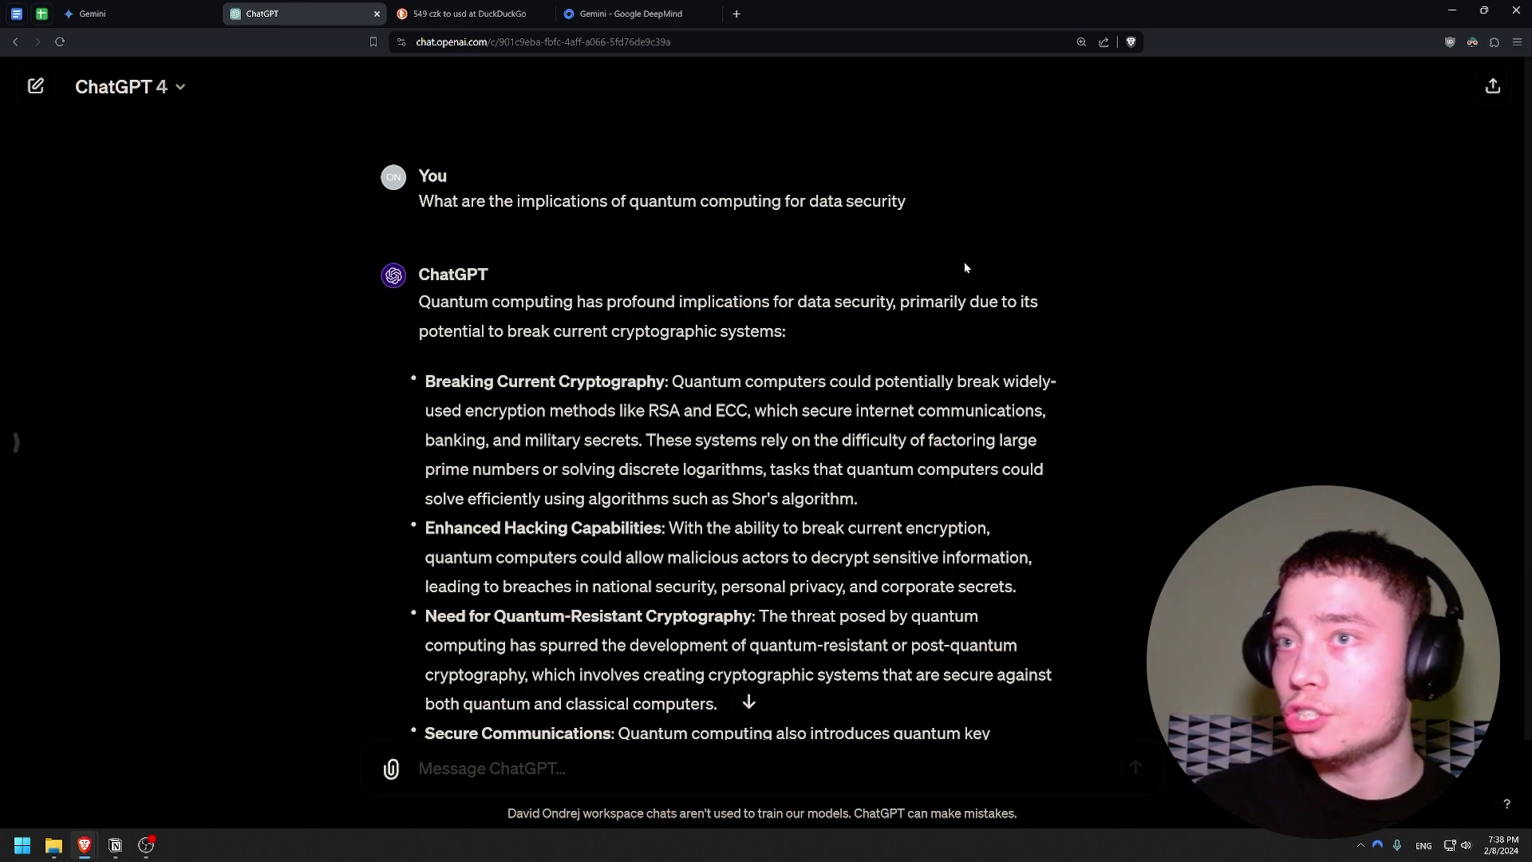
pyautogui.moveTo(435, 381); pyautogui.dragTo(656, 381)
pyautogui.scroll(-2, 580, 294)
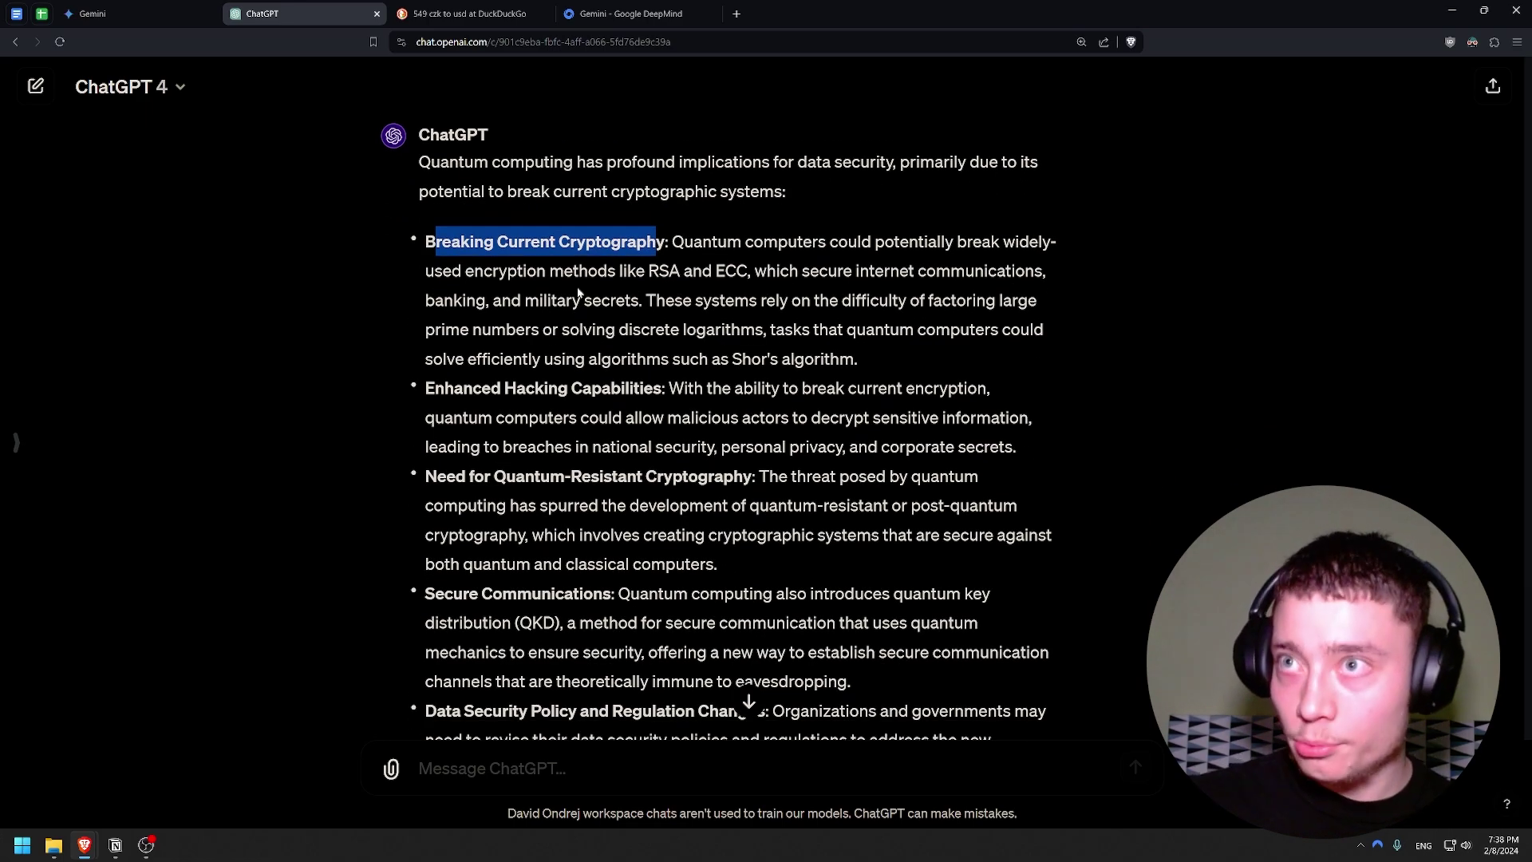
pyautogui.click(91, 13)
pyautogui.scroll(1, 510, 359)
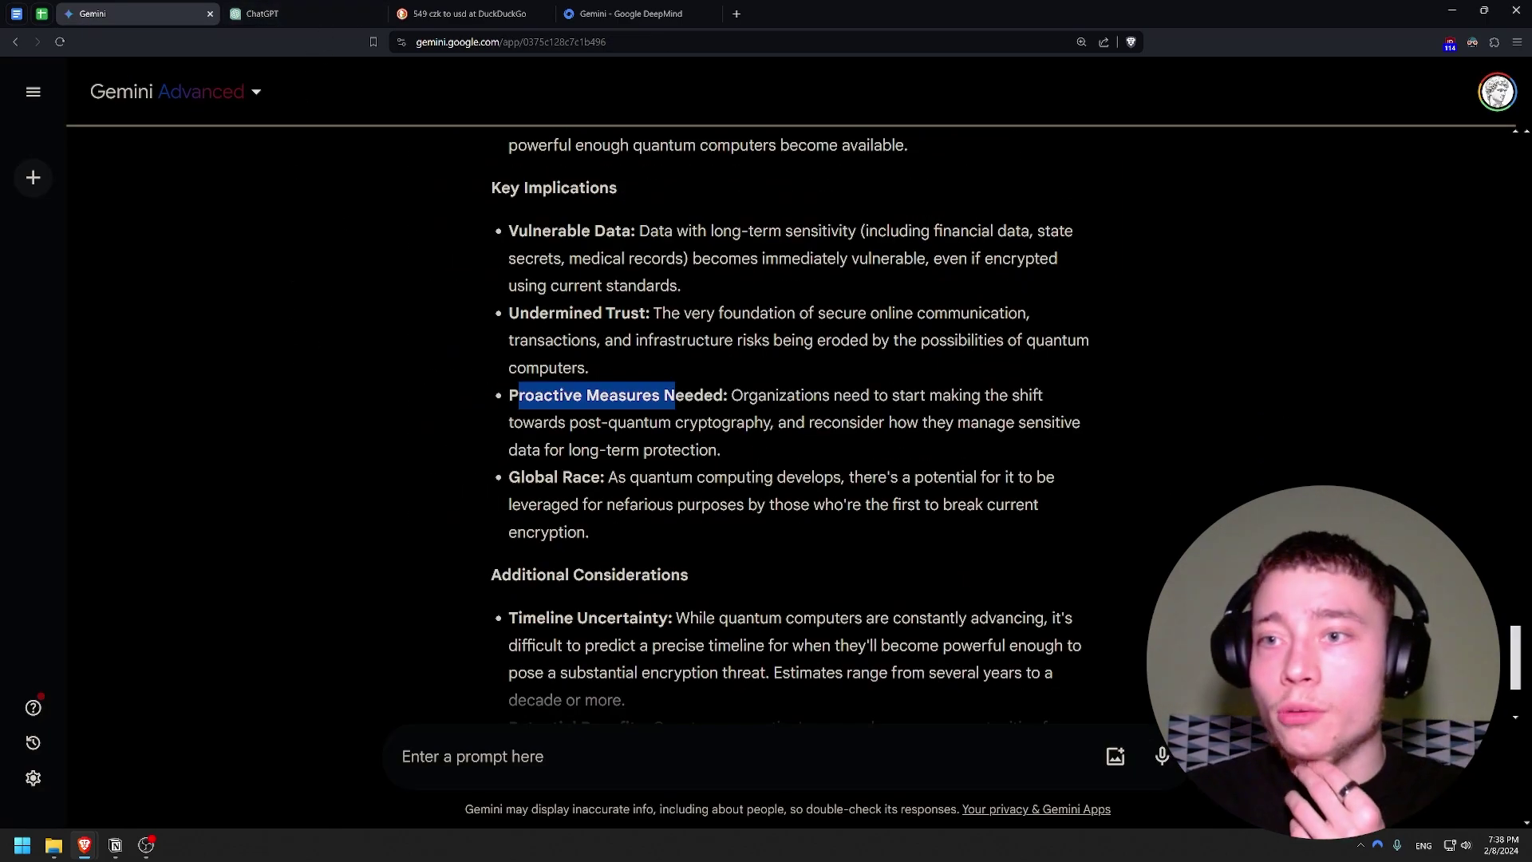
pyautogui.click(66, 624)
pyautogui.scroll(-3, 418, 592)
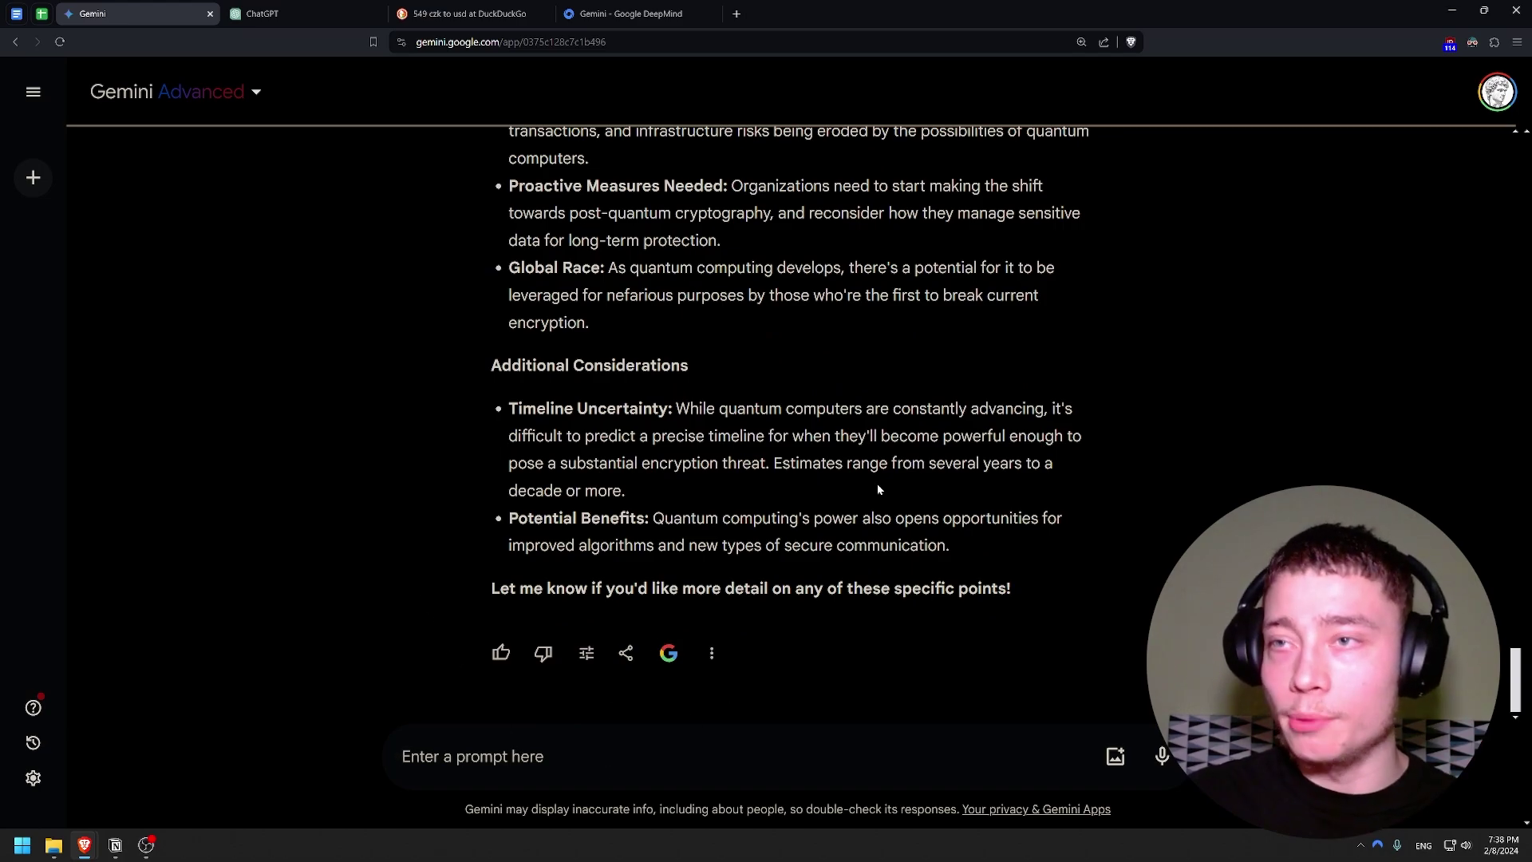
# Ask Gemini and ChatGPT to 'list out 5 important AI news from the last 48 hours'.
pyautogui.write('list out 5 important')
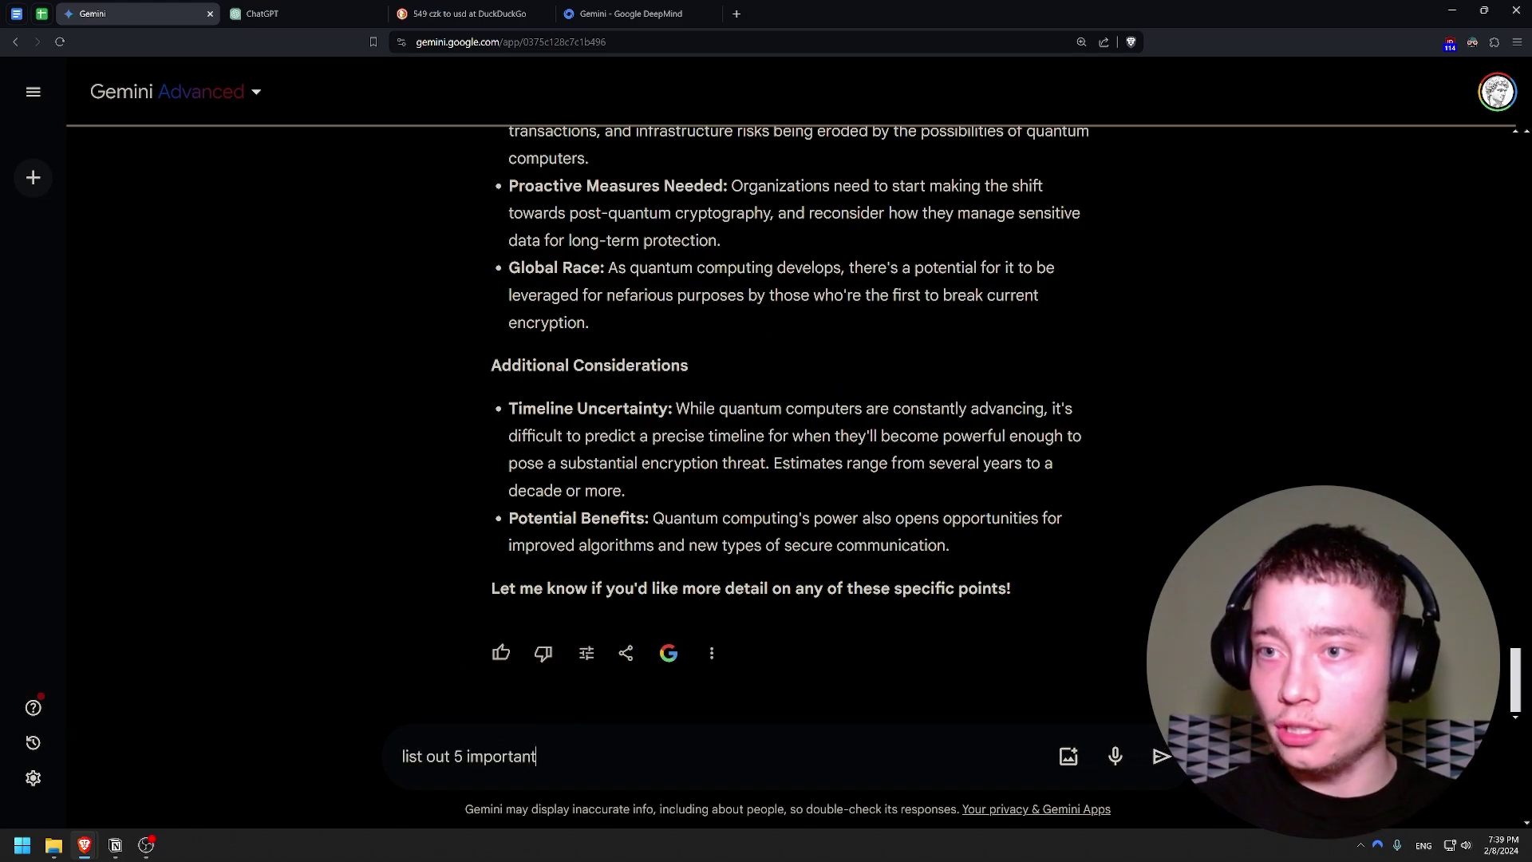
pyautogui.write(' AI news from the last 48 hours')
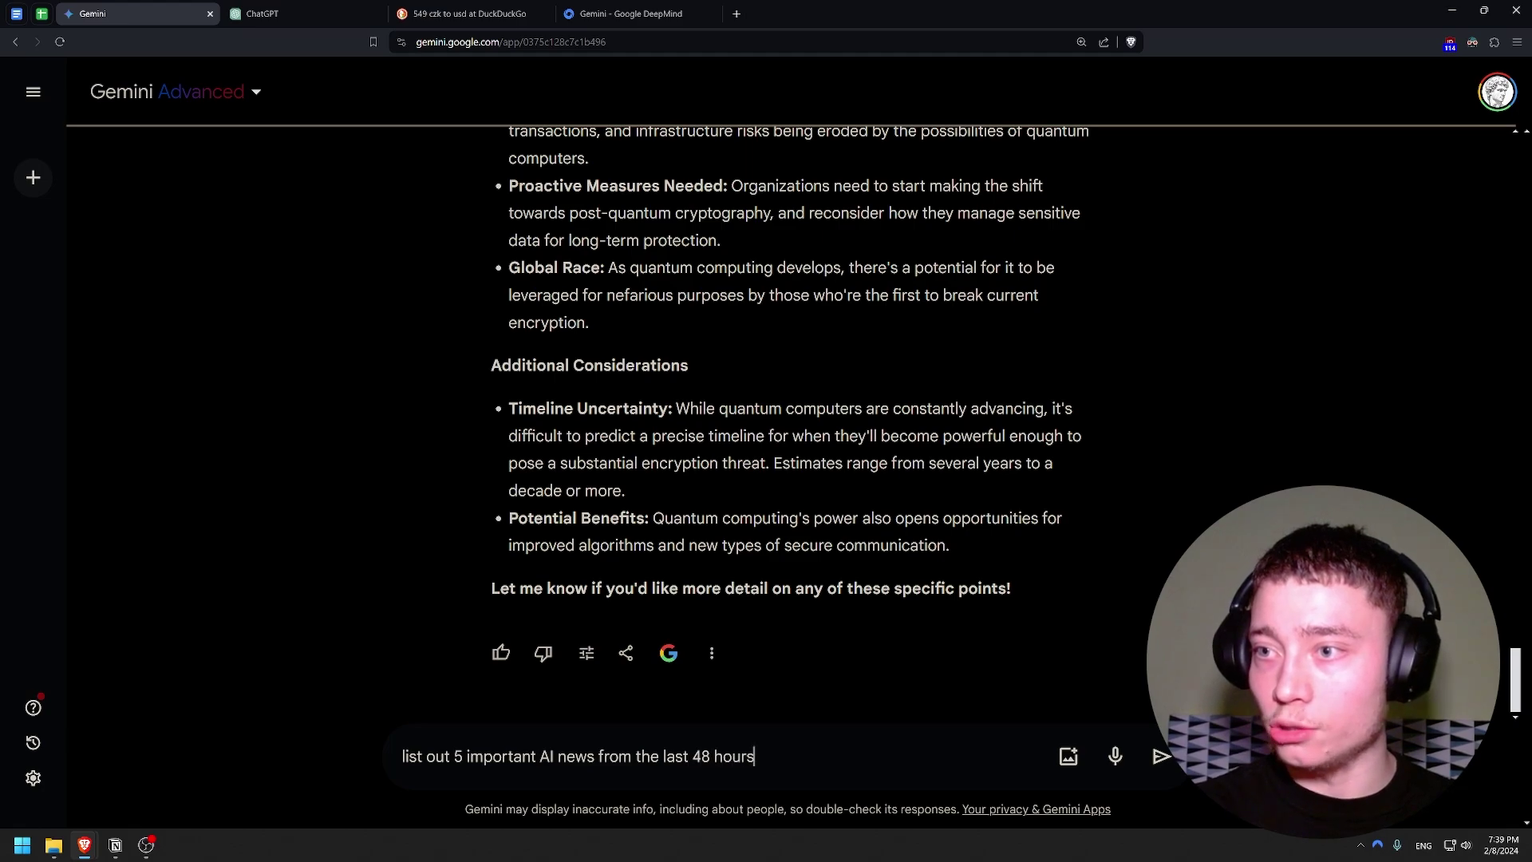
pyautogui.press('Return')
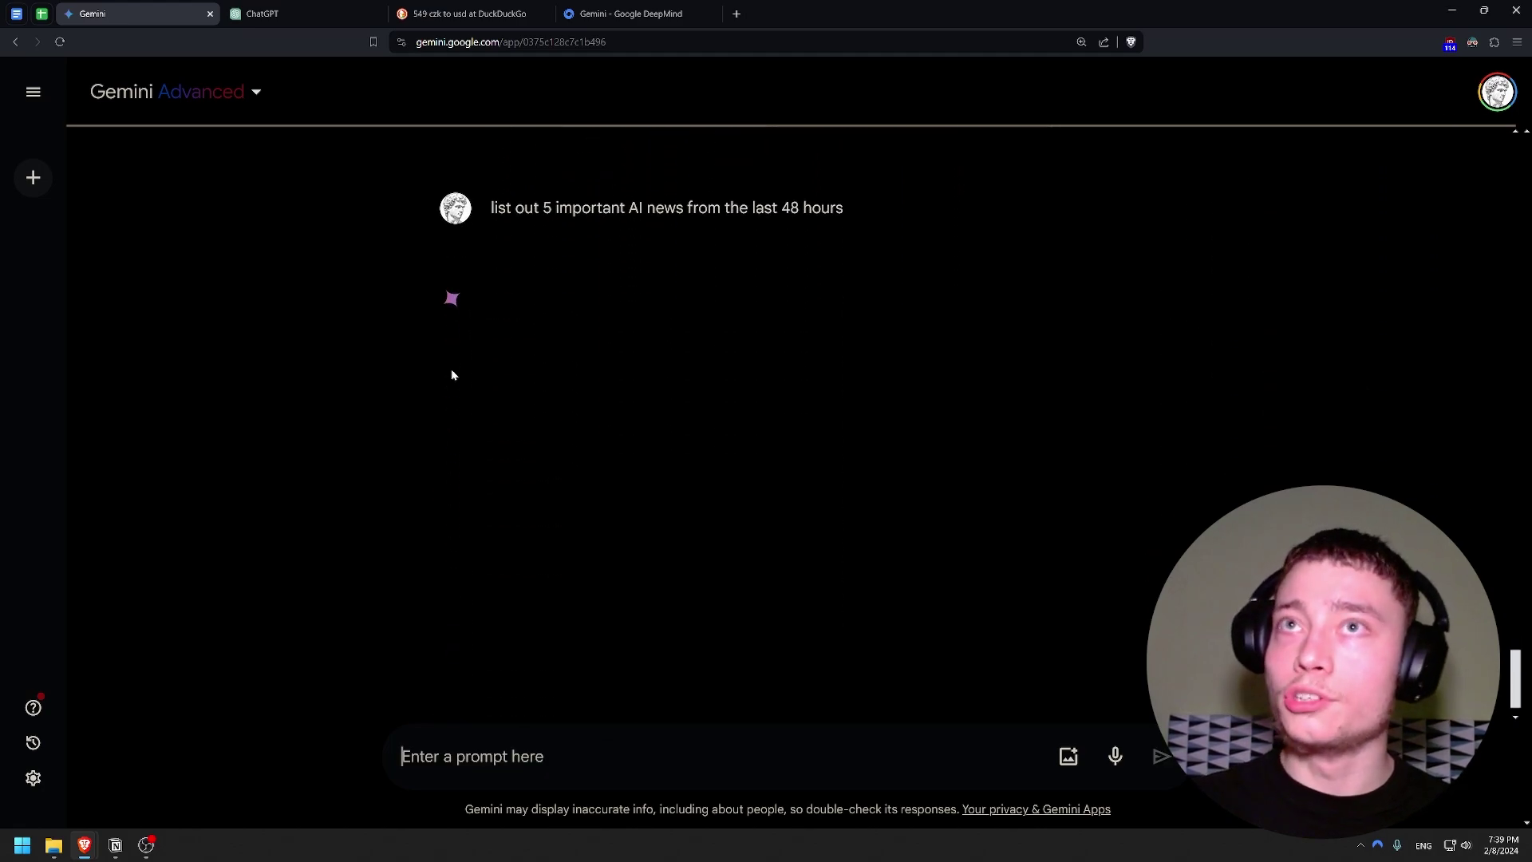
pyautogui.hotkey('ctrl', 'Tab')
pyautogui.write('list out 5 important AI news from the last 48 hours')
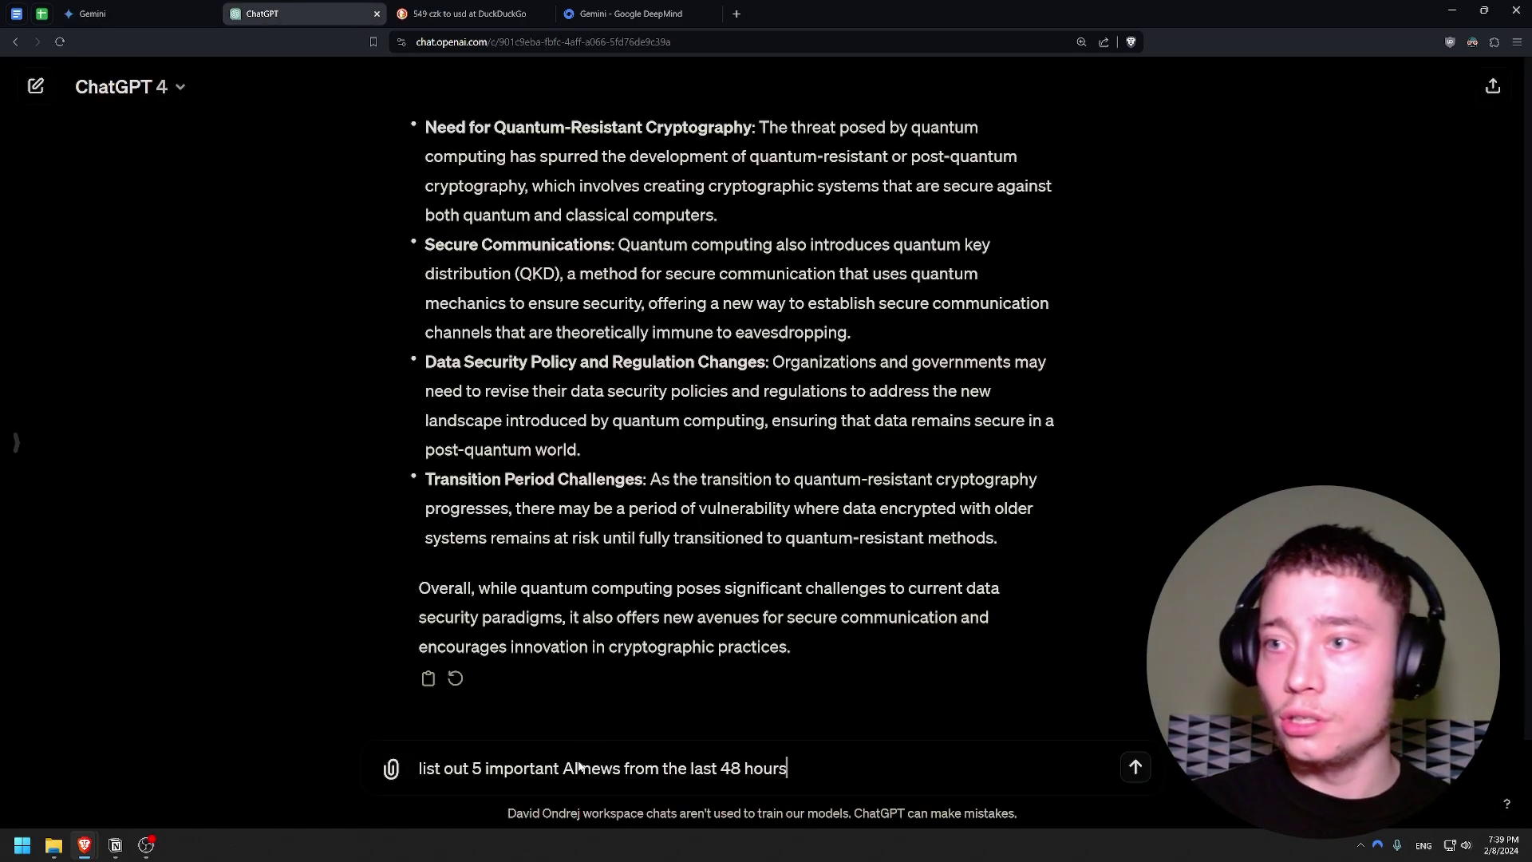
pyautogui.press('Return')
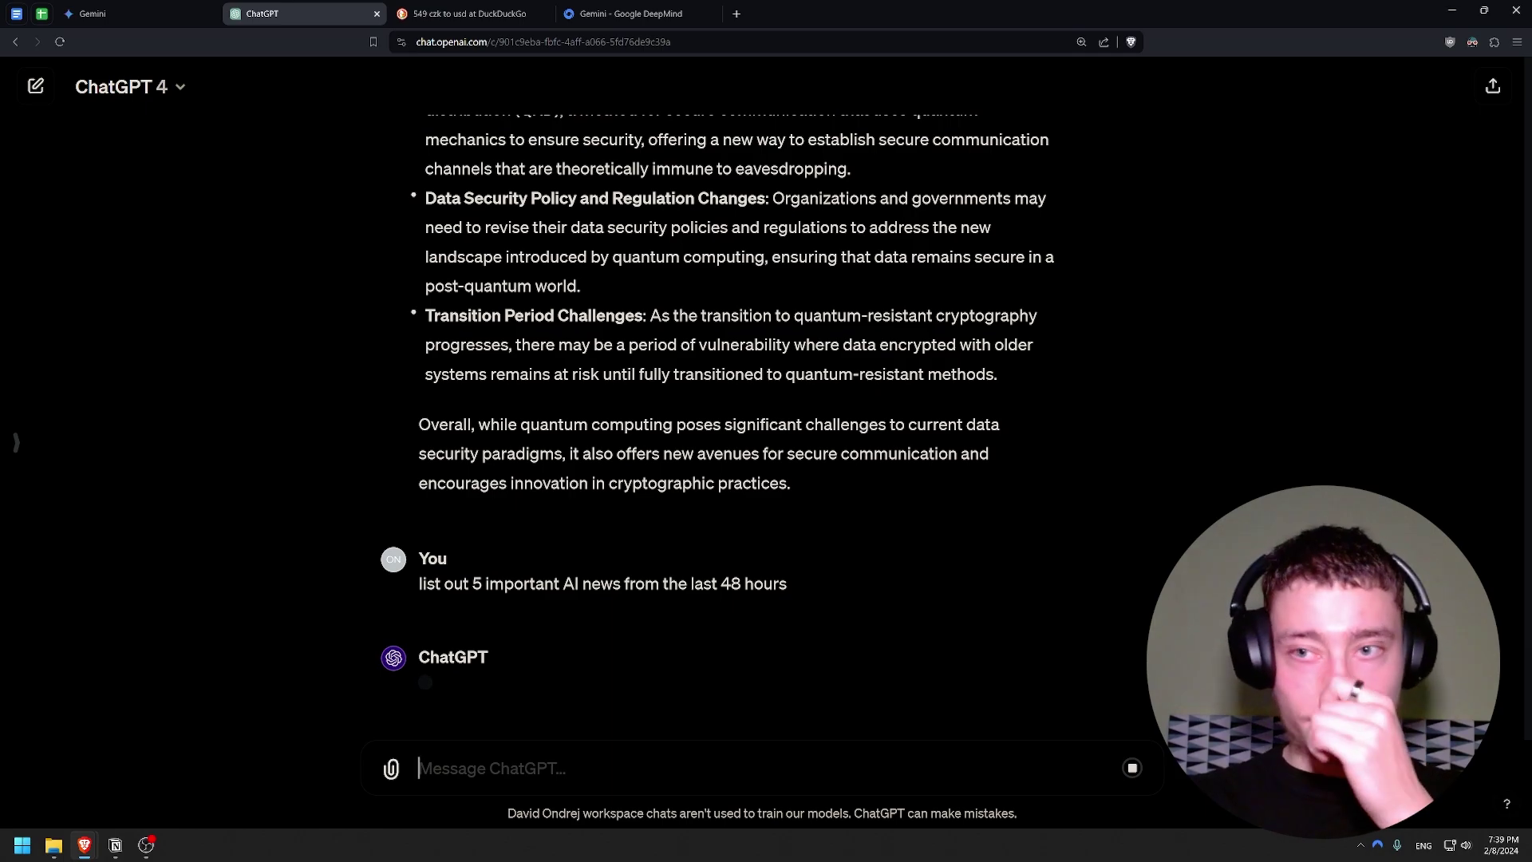
# Highlight Gemini's admission it lacks real-time access, compare with ChatGPT, then view DeepMind's benchmarks.
pyautogui.hotkey('ctrl', 'shift', 'Tab')
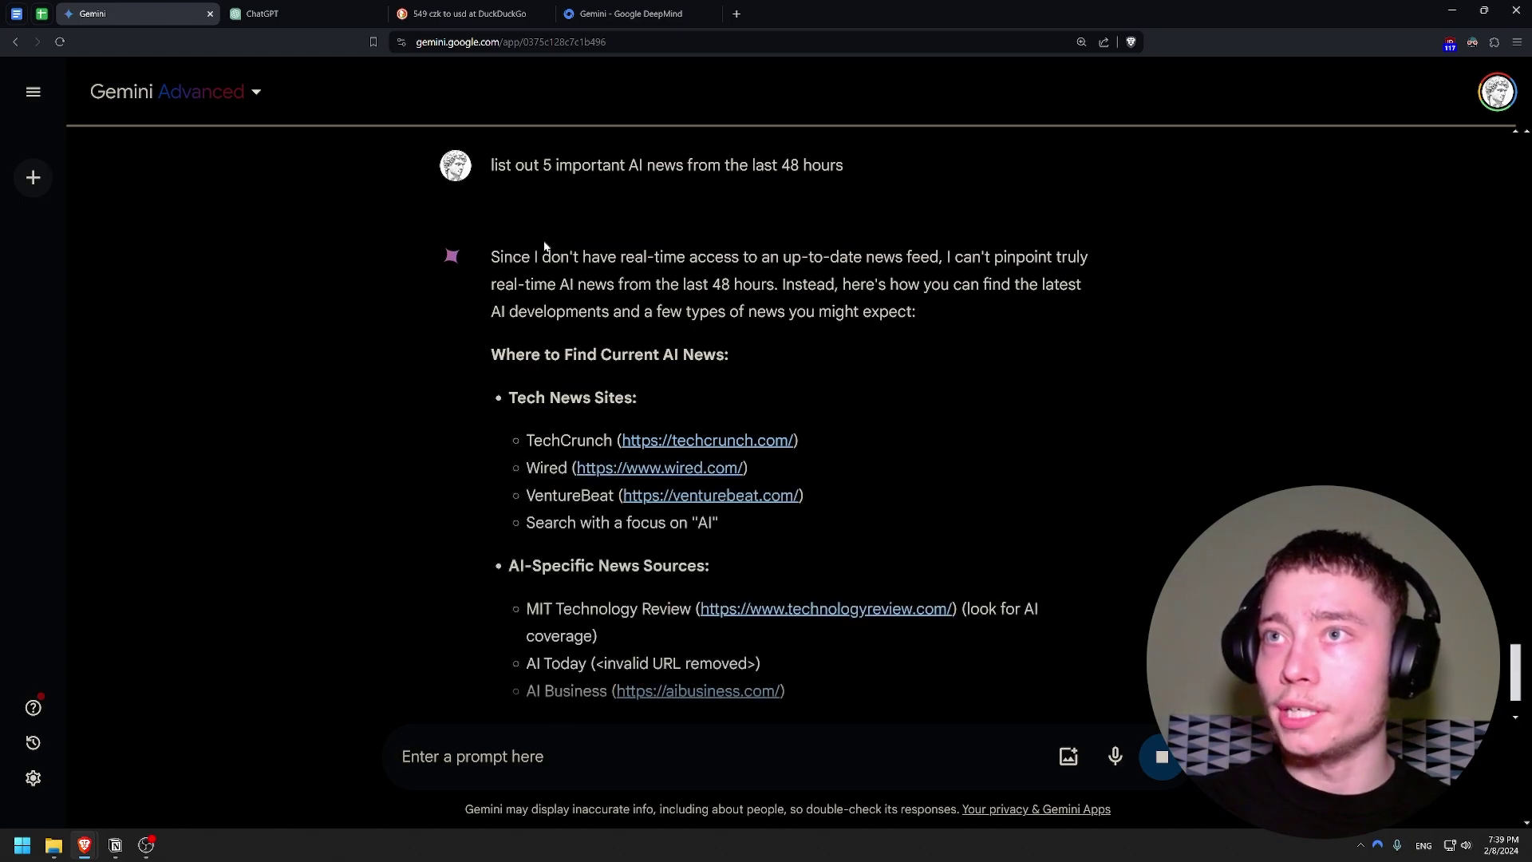
pyautogui.moveTo(491, 256); pyautogui.dragTo(749, 257)
pyautogui.click(262, 14)
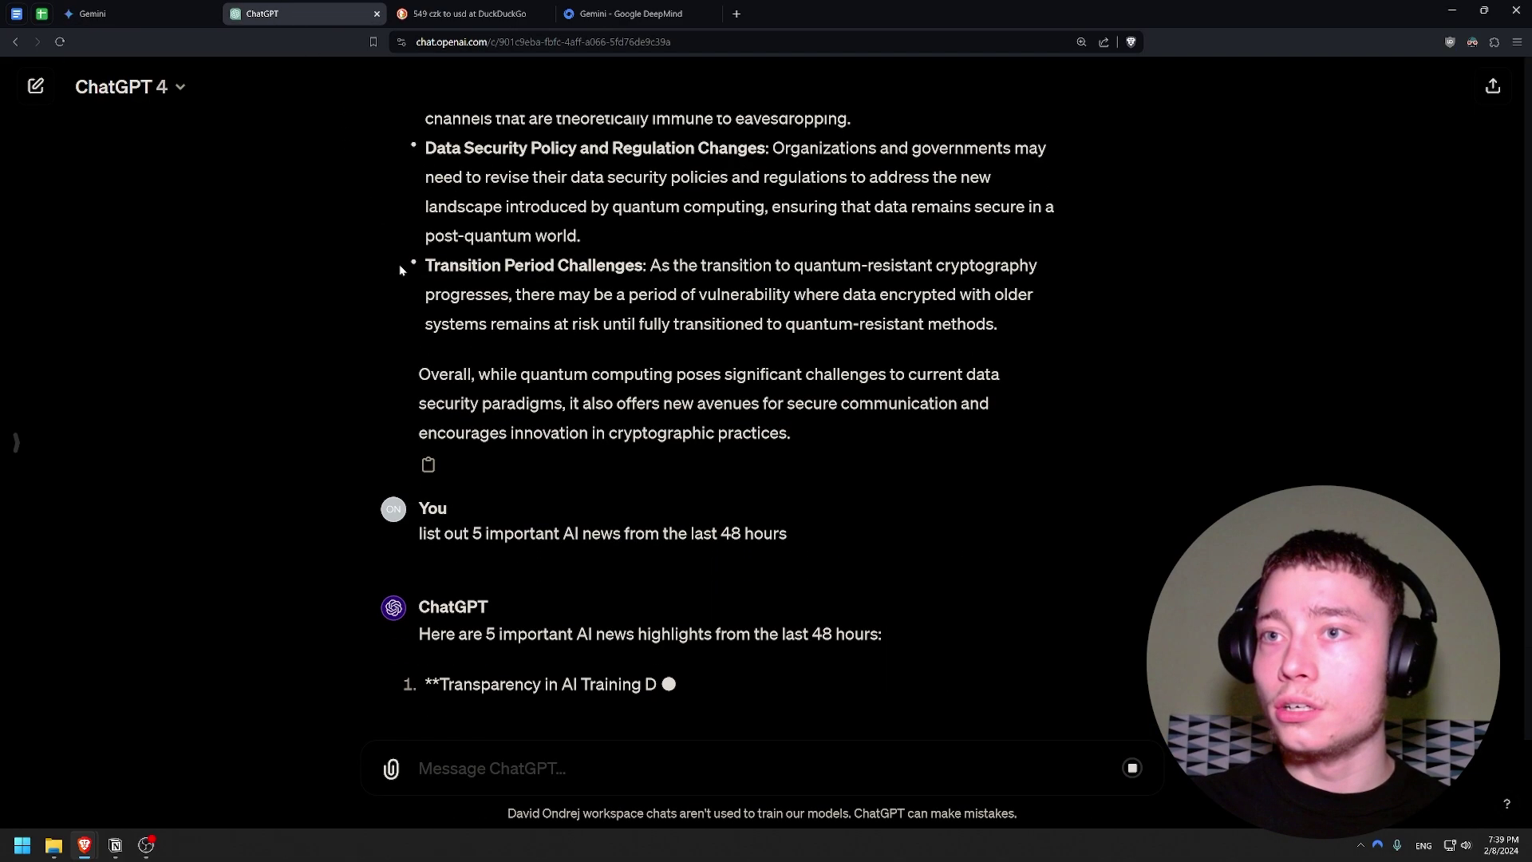
pyautogui.click(92, 14)
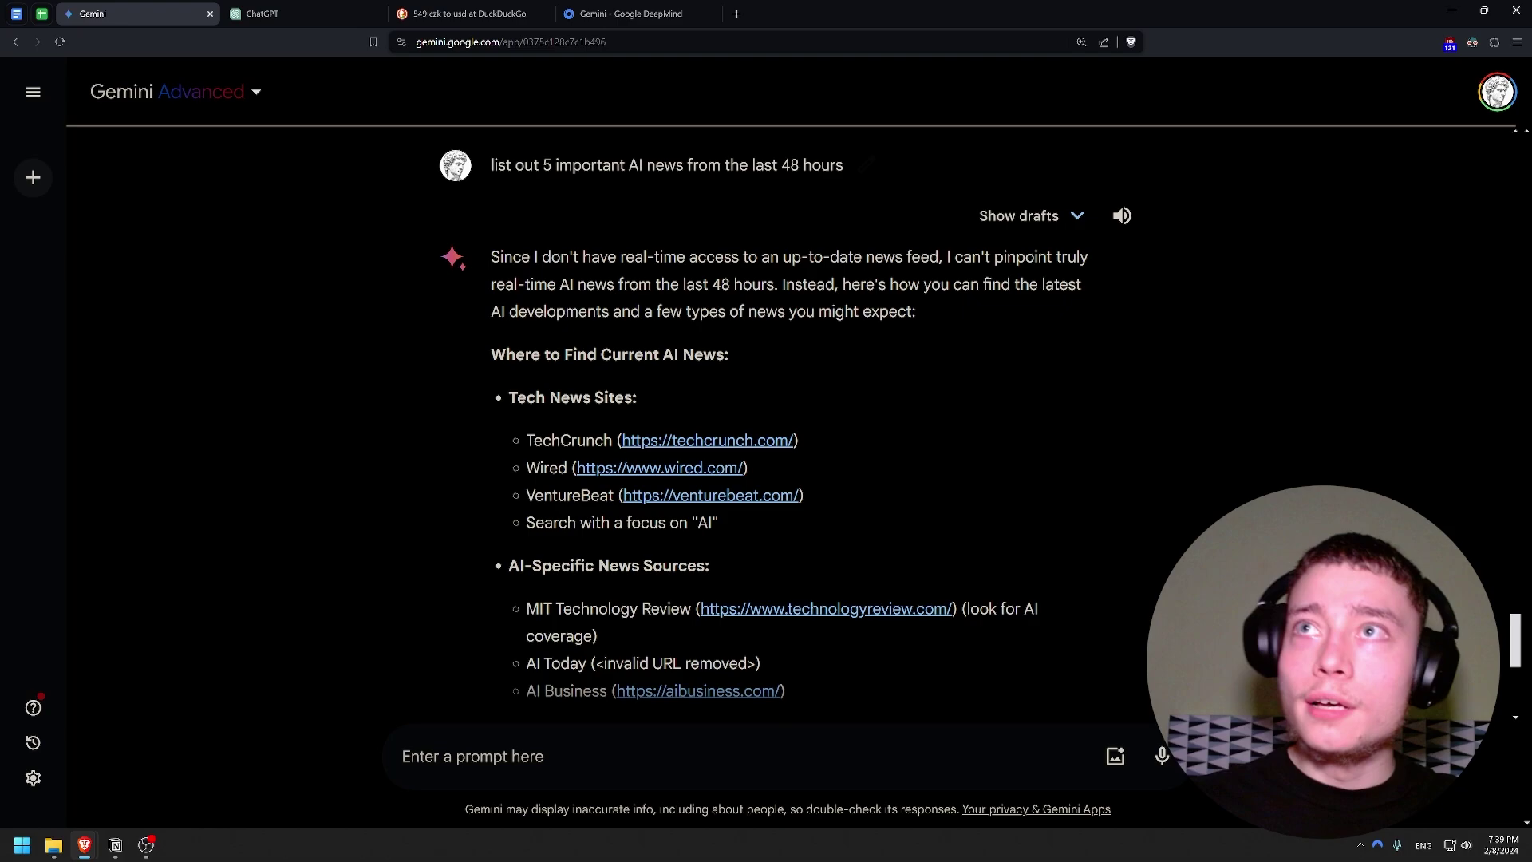
pyautogui.click(631, 13)
pyautogui.scroll(-5, 626, 204)
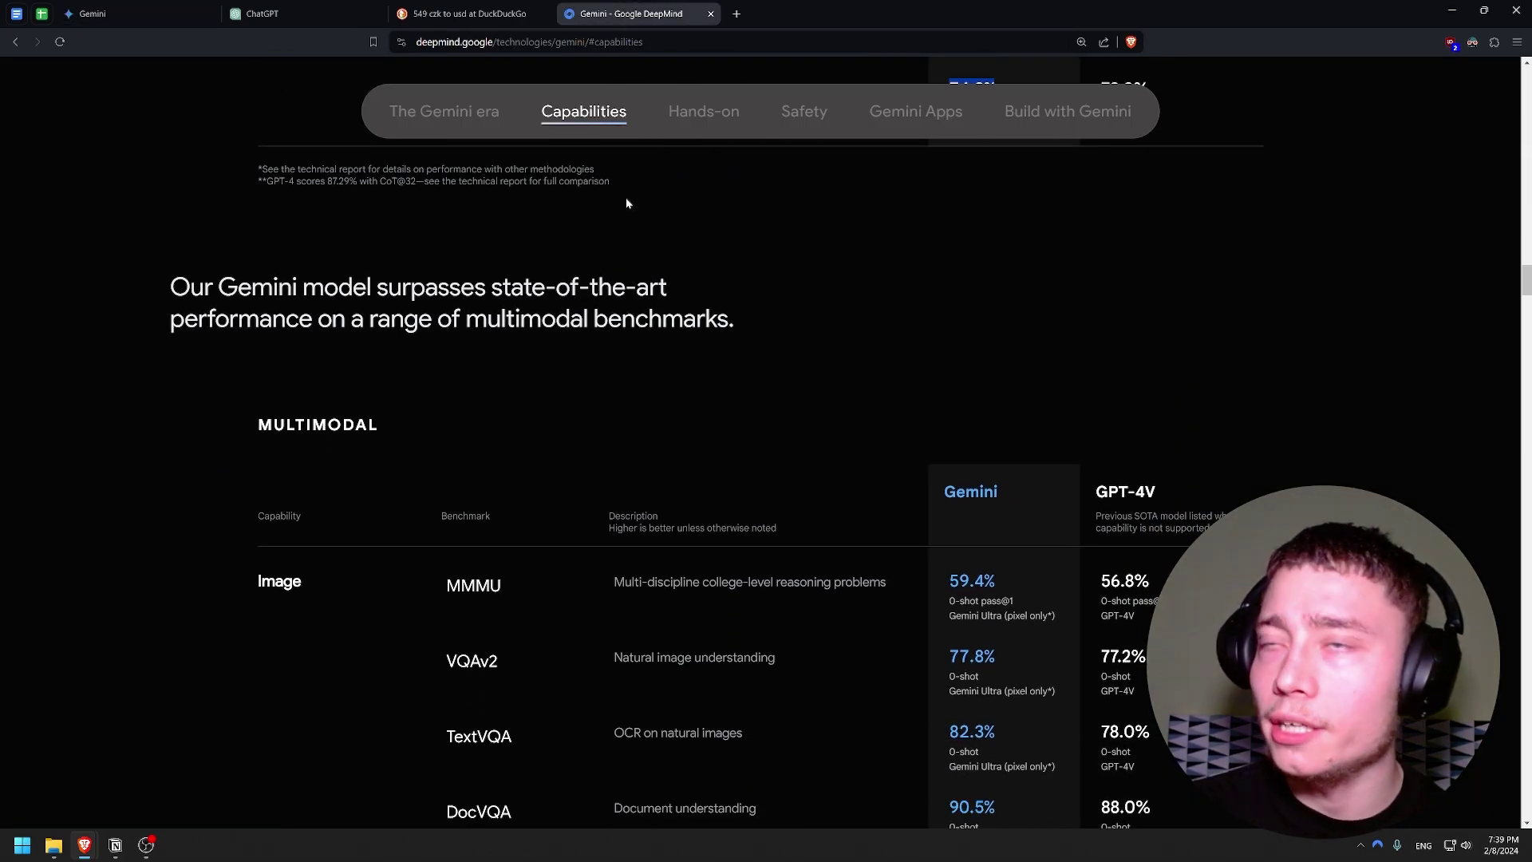
# Scroll the DeepMind table down to the Video and Audio rows, e.g. VATEX 24.9 vs 22.3.
pyautogui.scroll(-3, 626, 203)
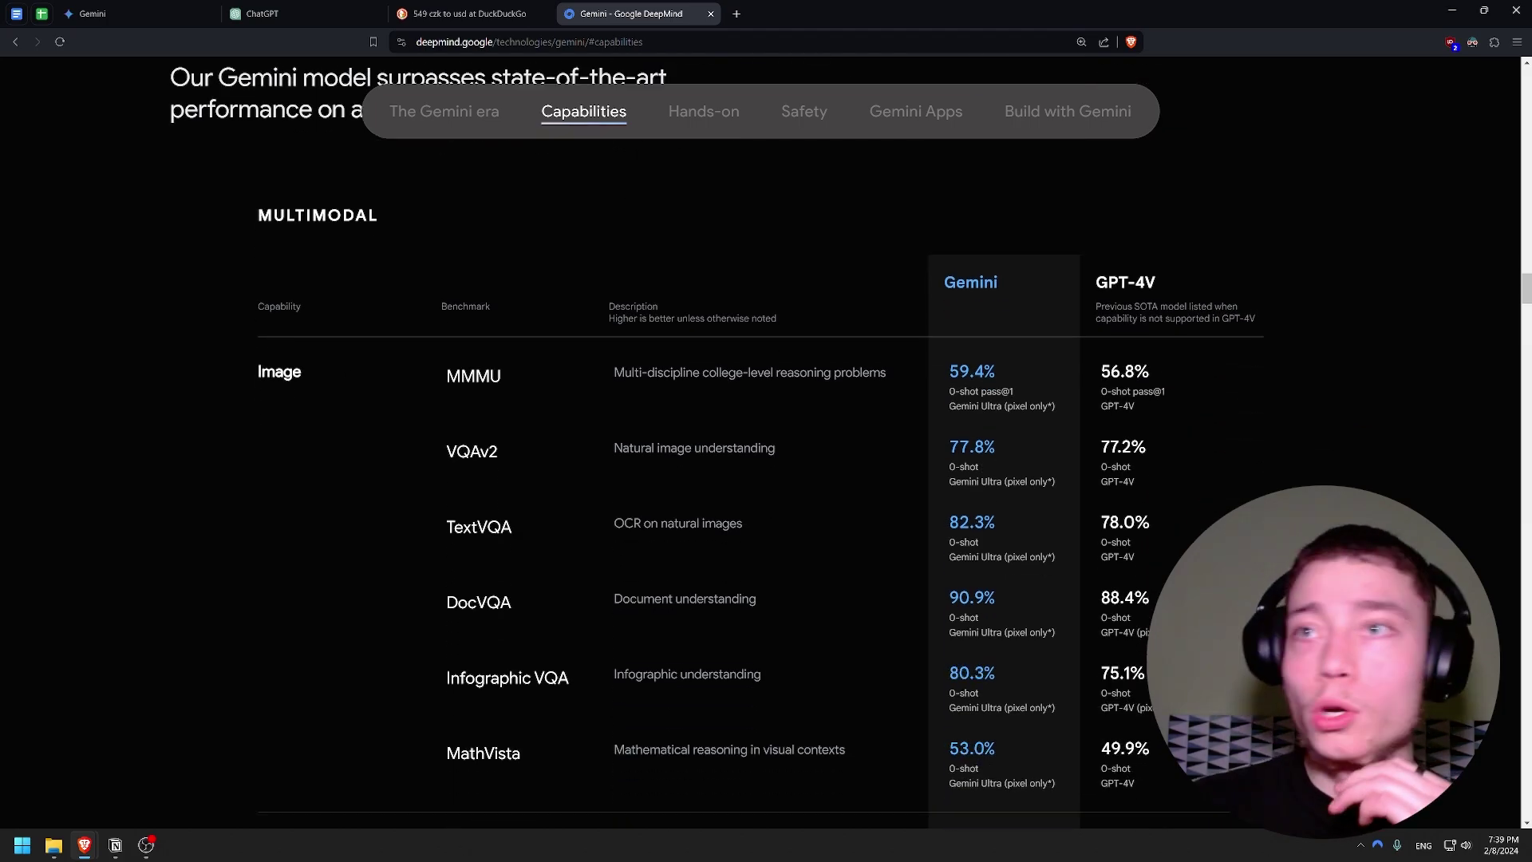
pyautogui.scroll(-9, 291, 383)
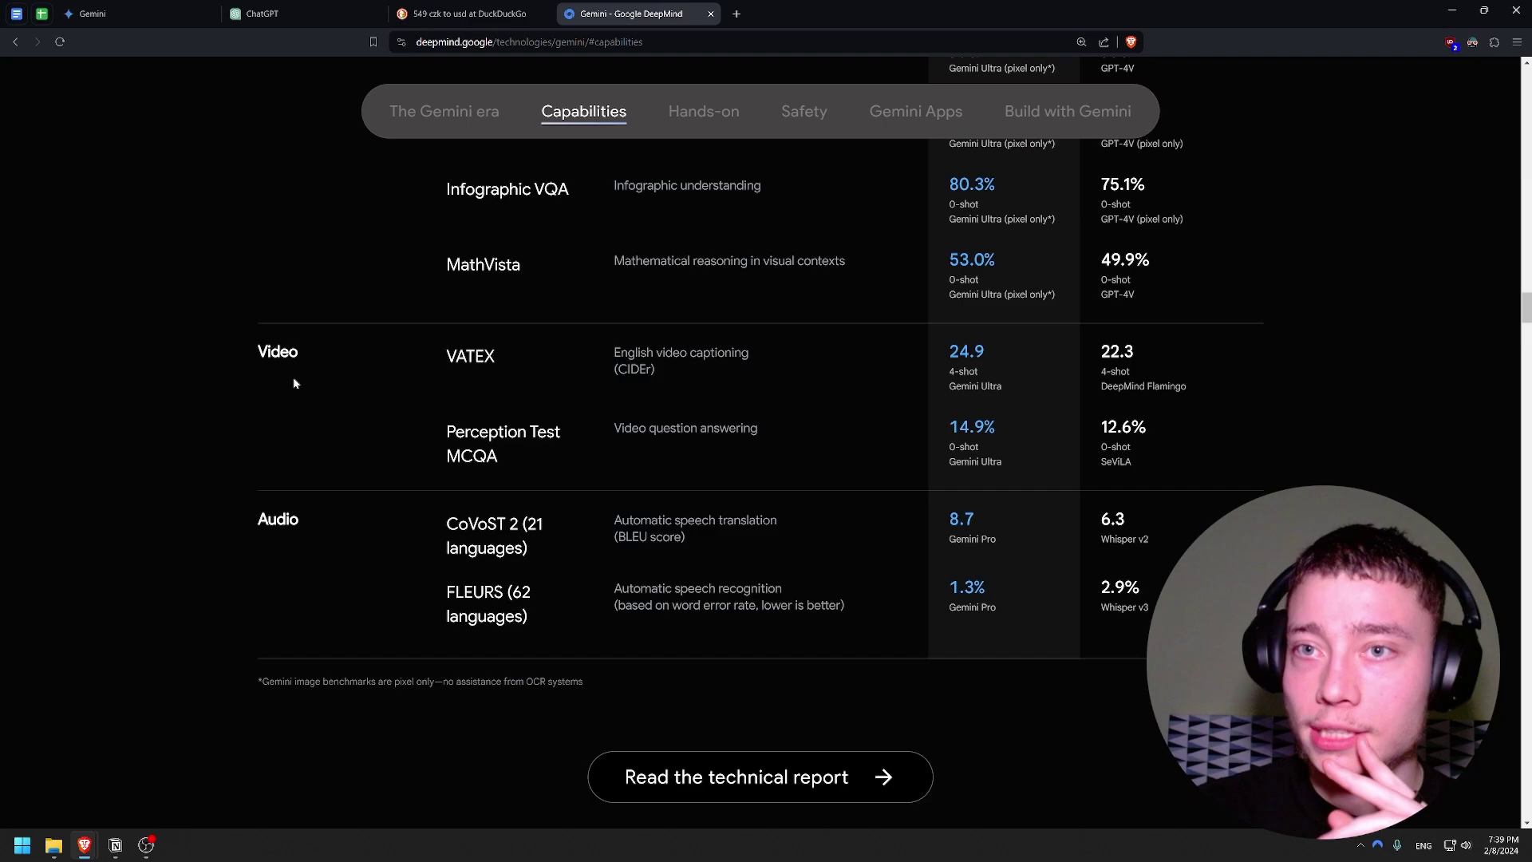
# Ask Gemini 'does Gemini Ultra have access to the web?'.
pyautogui.click(128, 18)
pyautogui.write('does Gemini Ult')
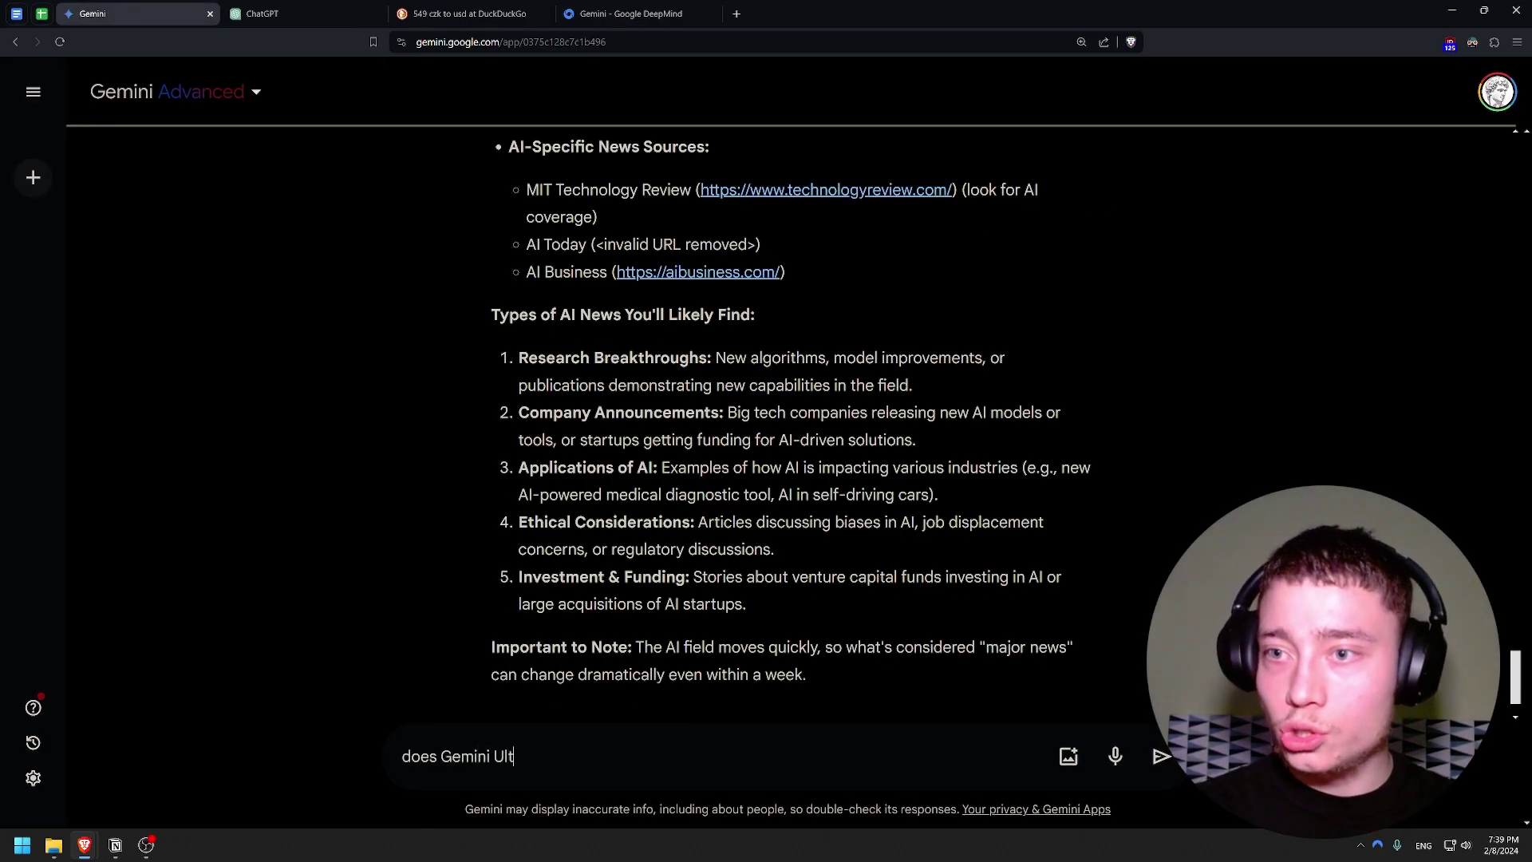
pyautogui.write('ra have ac')
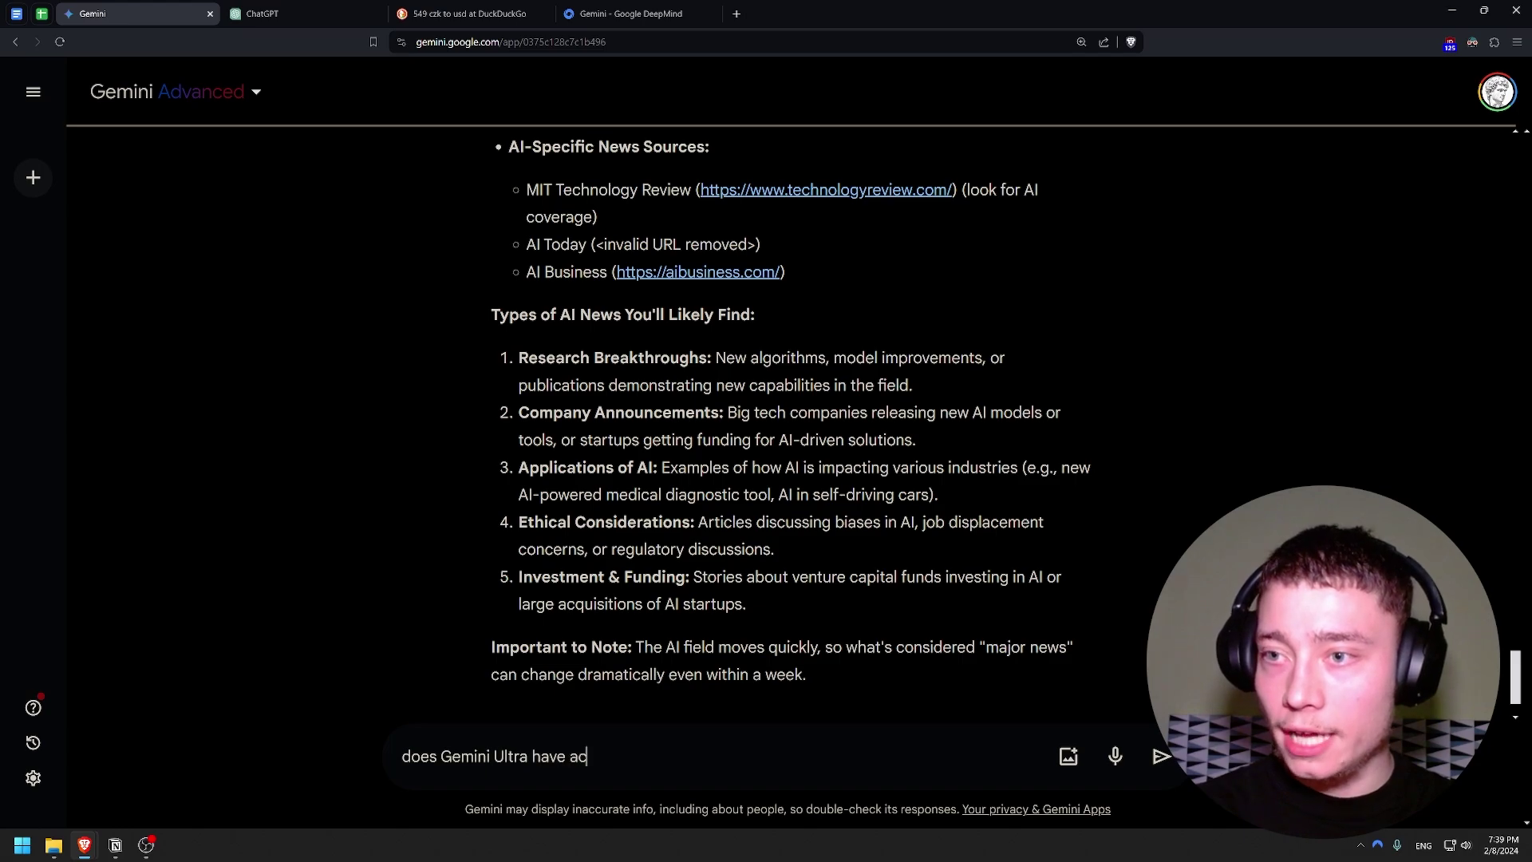
pyautogui.write('cess to the web?')
pyautogui.press('Return')
# Select and send Gemini 'search the web for important AI news from the last week'.
pyautogui.write('o')
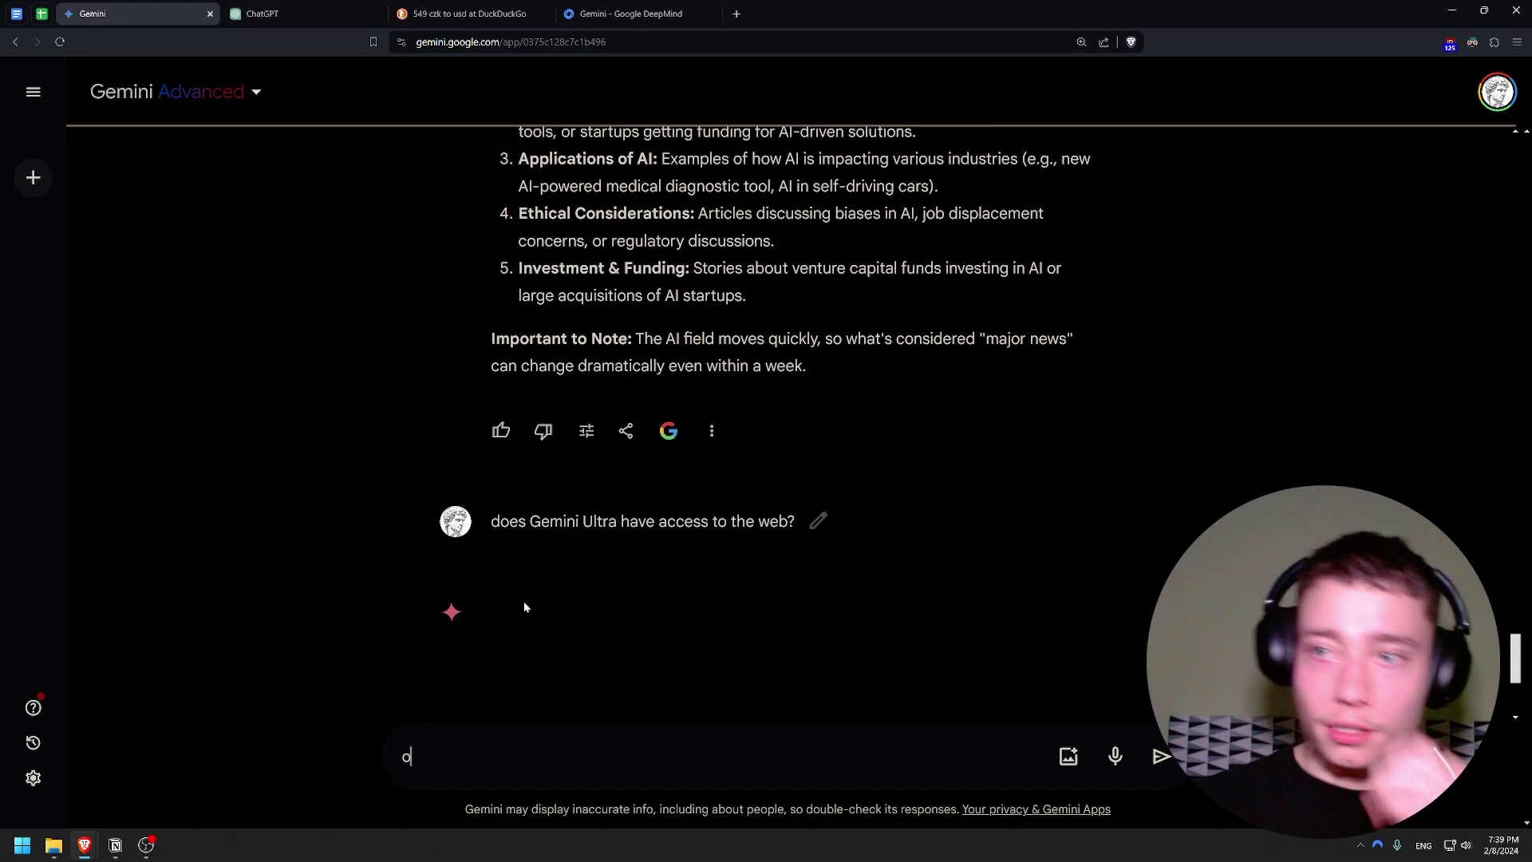
pyautogui.press('BackSpace')
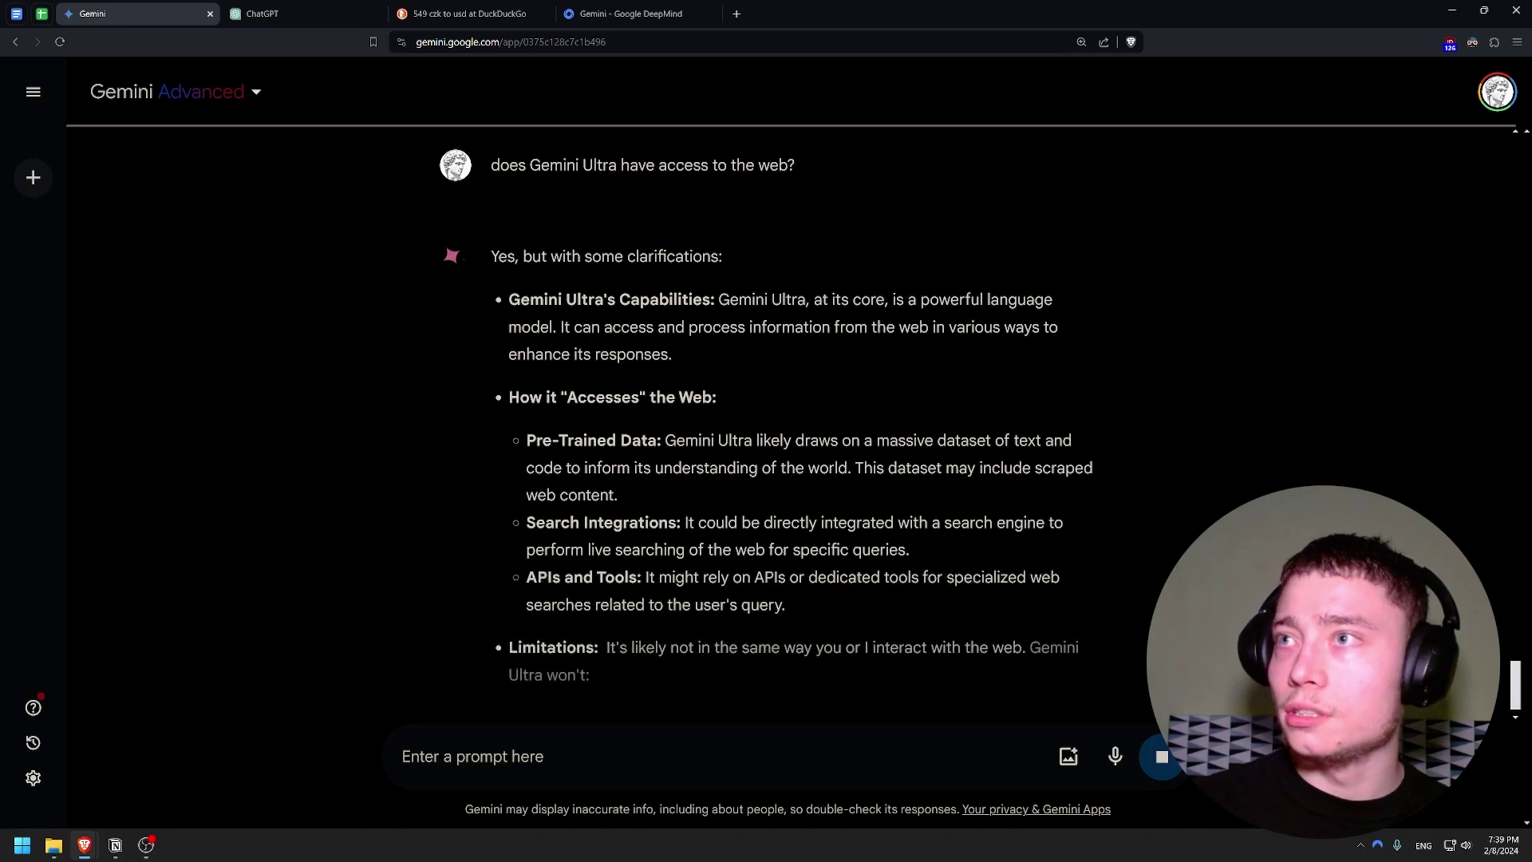
pyautogui.write('search the w')
pyautogui.write('eb for ')
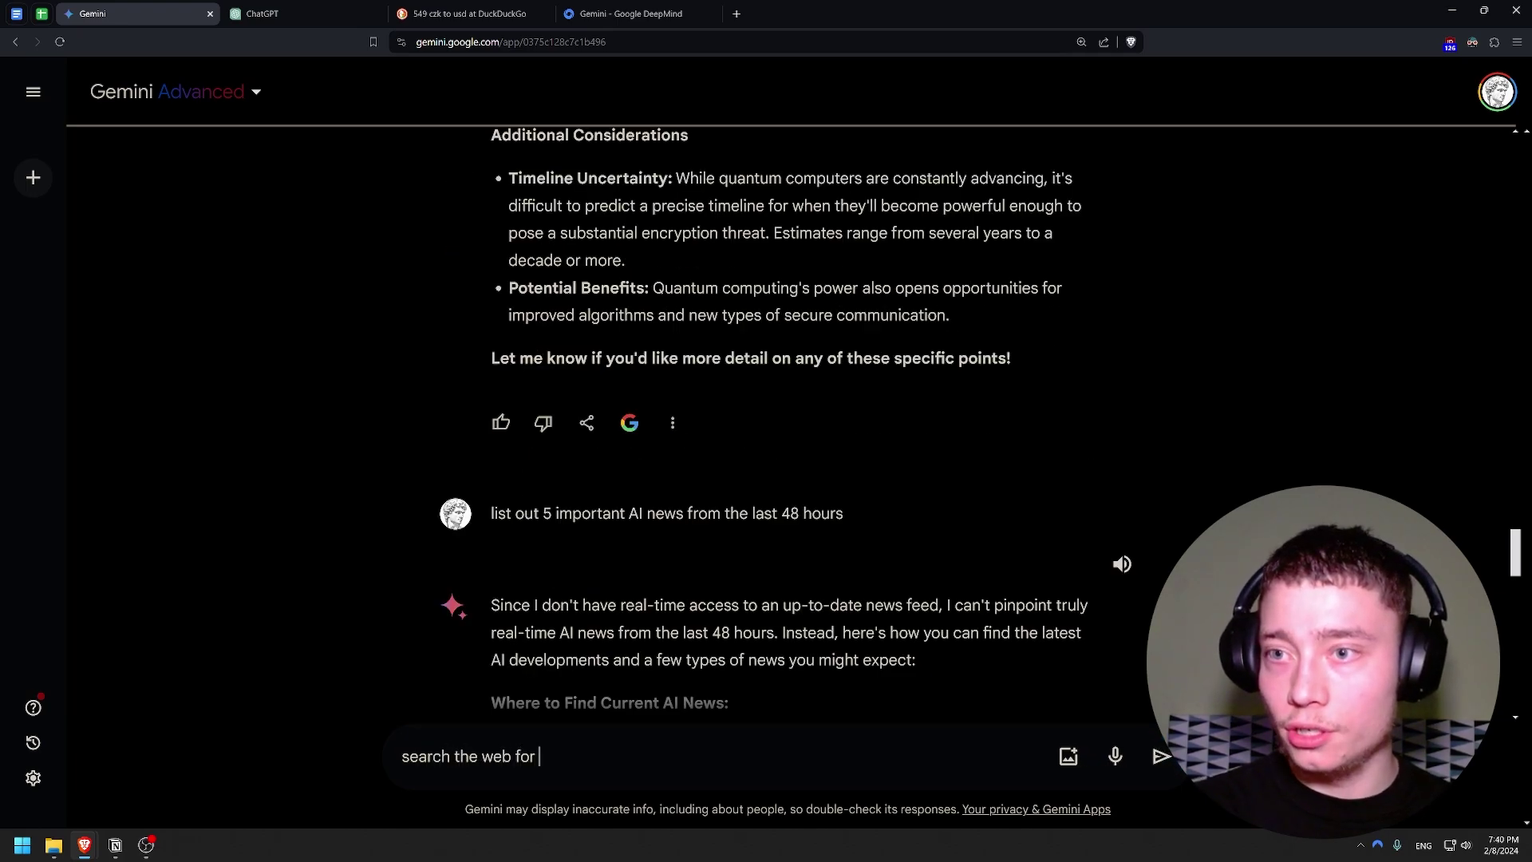
pyautogui.write('important AI new')
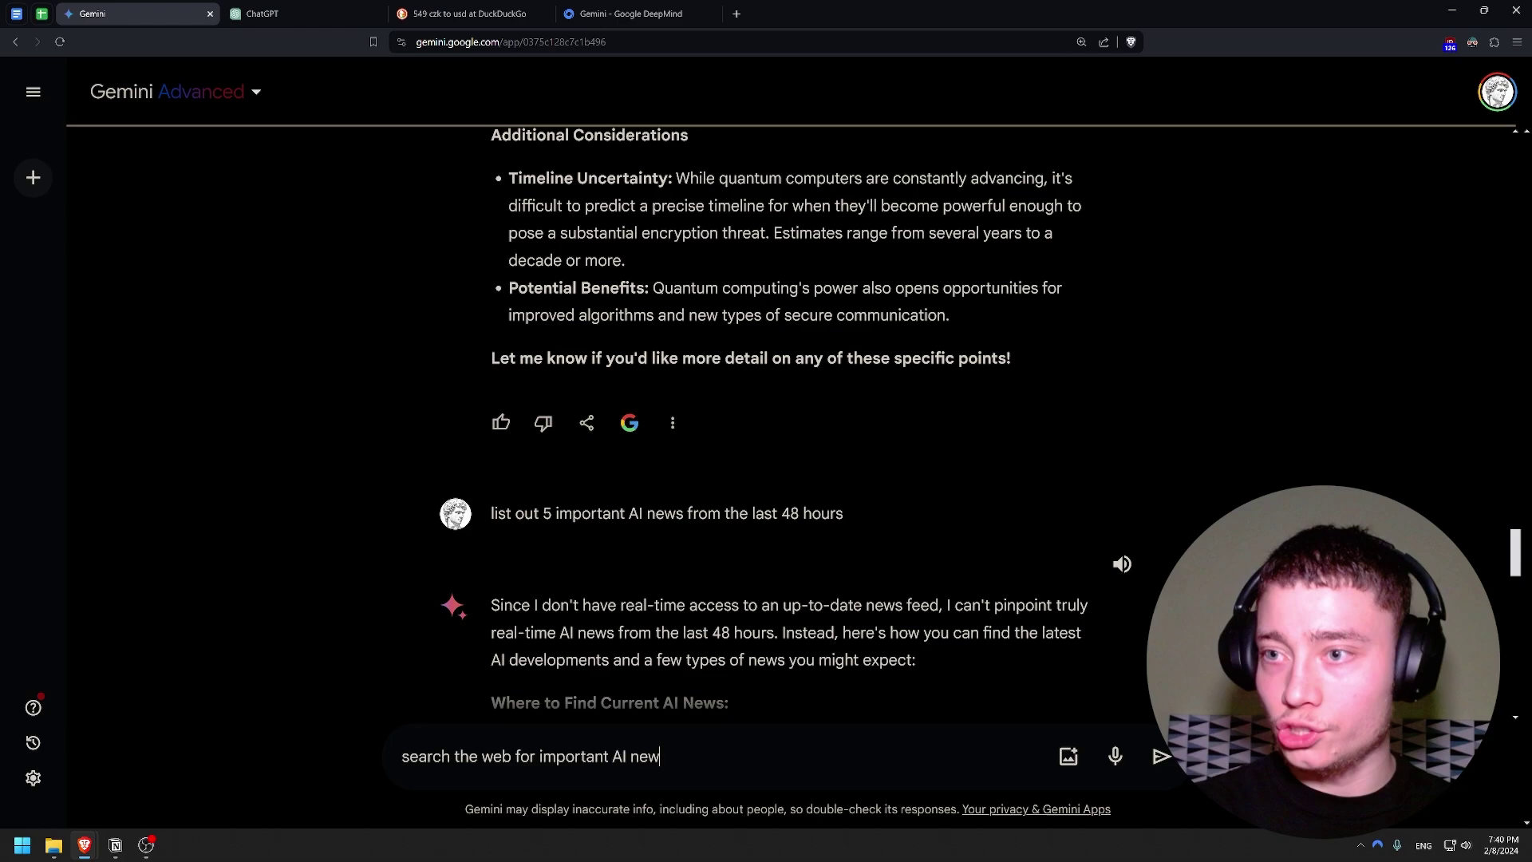
pyautogui.write('s from the last week')
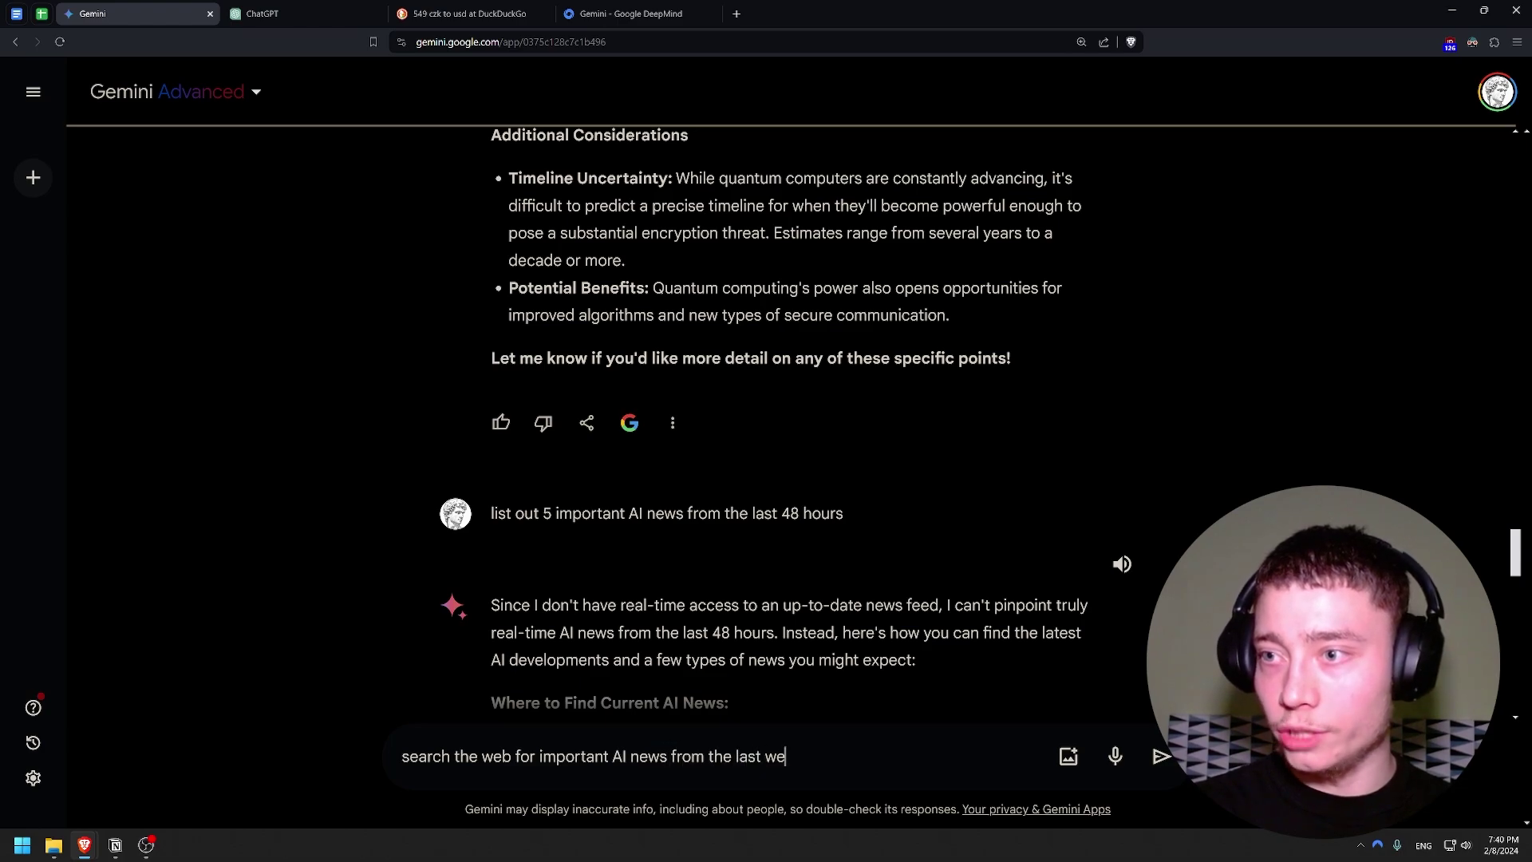
pyautogui.hotkey('ctrl', 'a')
pyautogui.hotkey('ctrl', 'c')
pyautogui.press('Return')
# Paste and send the AI-news web search prompt to ChatGPT.
pyautogui.click(294, 14)
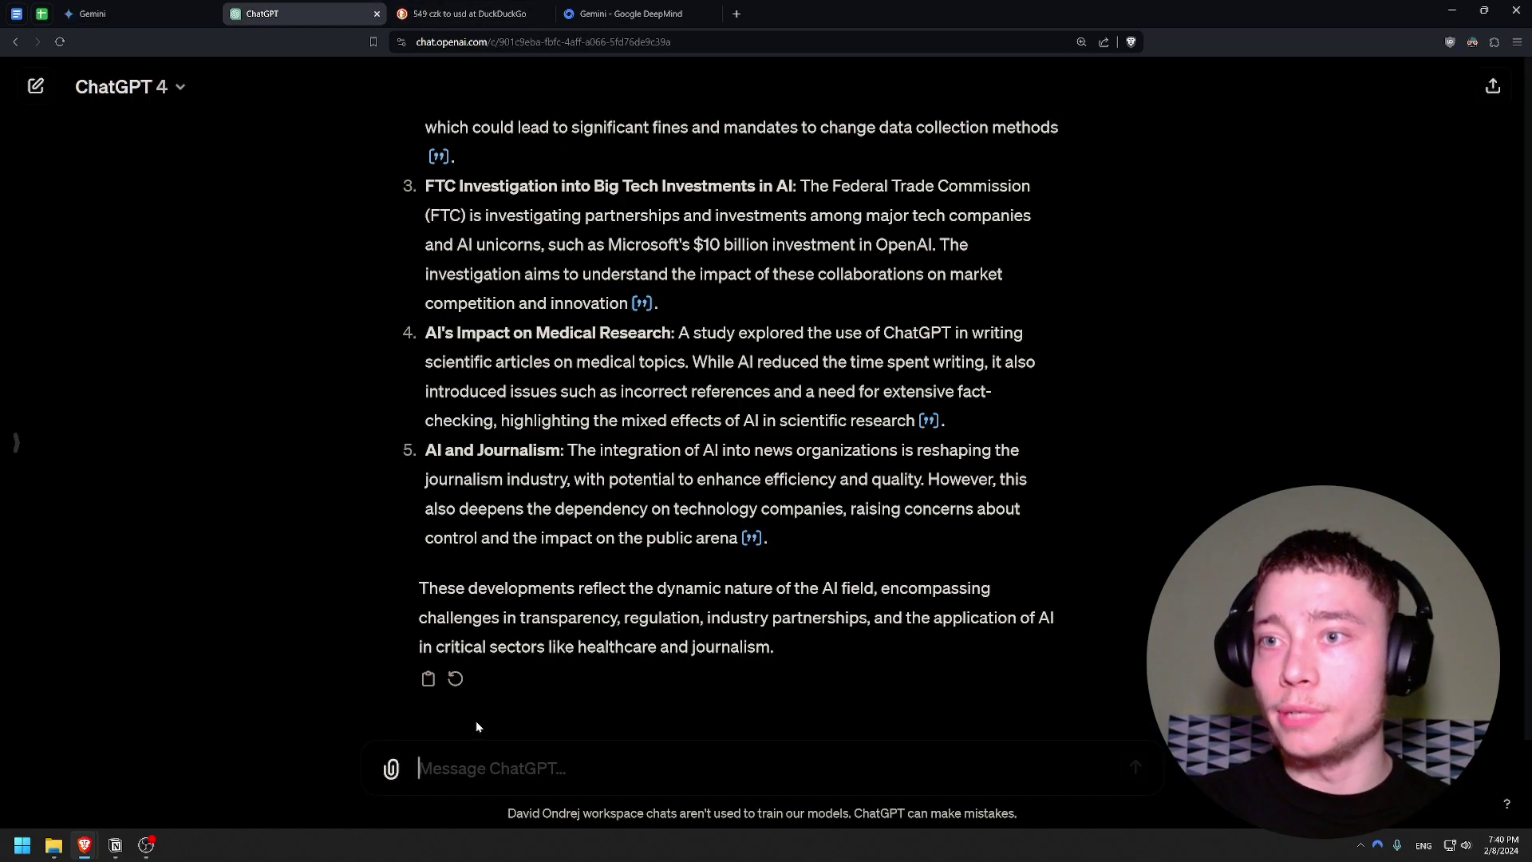
pyautogui.click(484, 766)
pyautogui.hotkey('ctrl', 'v')
pyautogui.press('Return')
# Scroll ChatGPT's news reply and open its cited TechTarget article on recent AI news.
pyautogui.scroll(10, 632, 423)
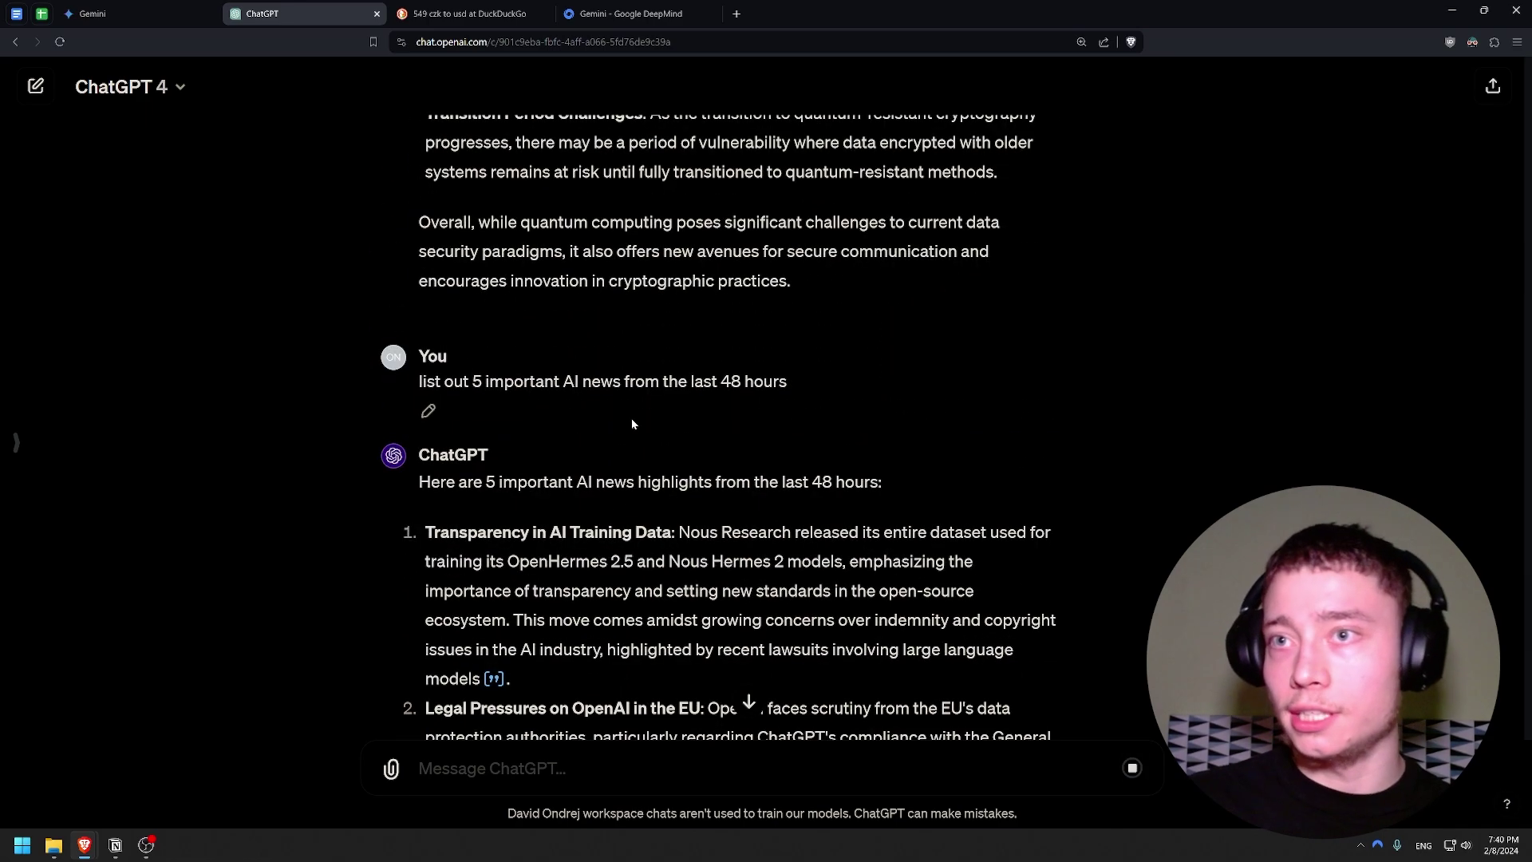
pyautogui.scroll(1, 624, 454)
pyautogui.scroll(-2, 603, 462)
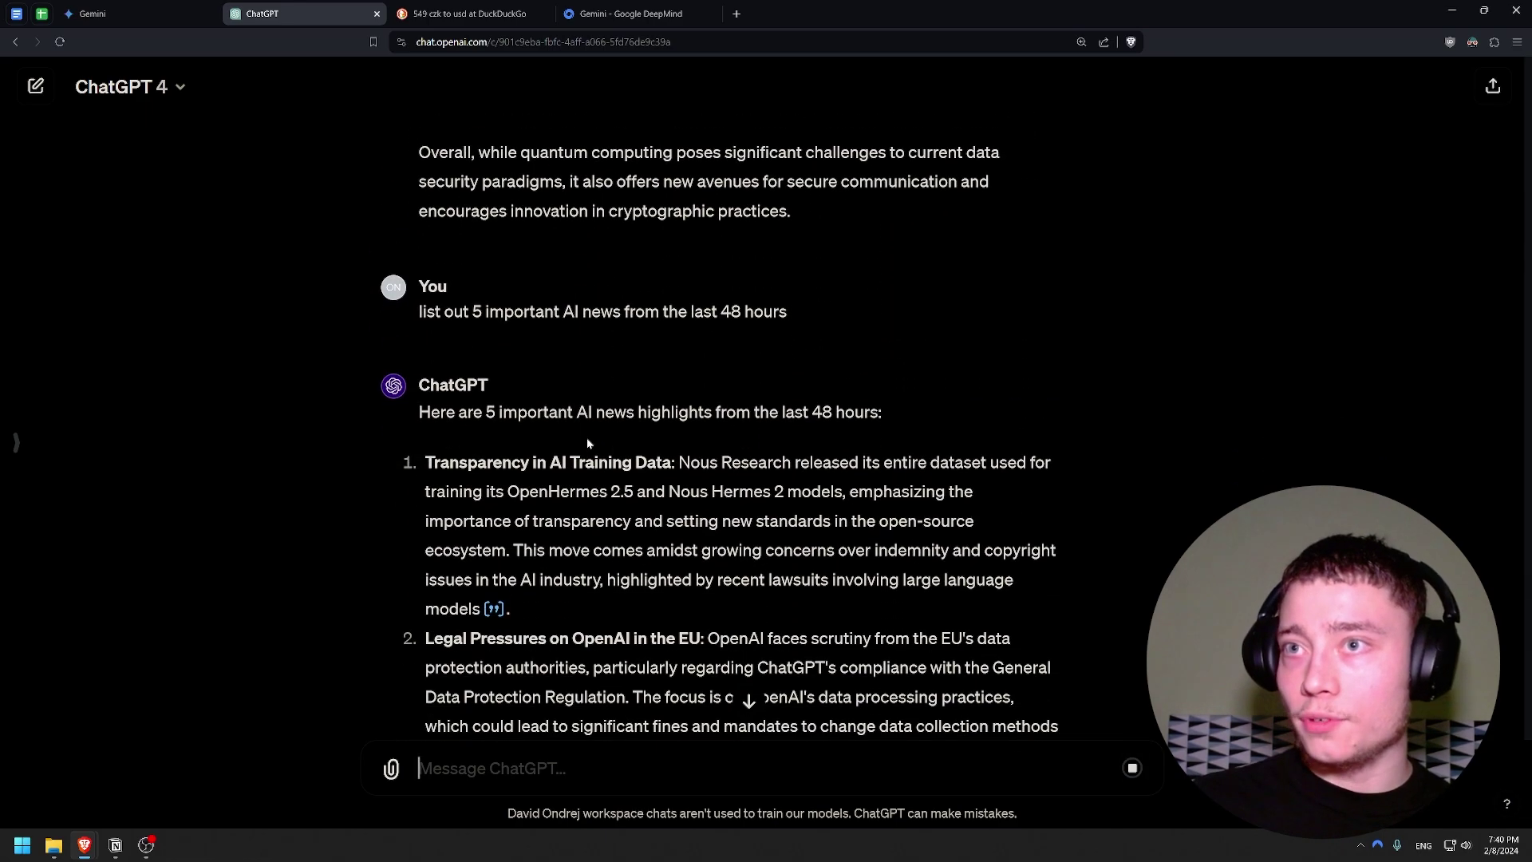
pyautogui.moveTo(588, 412); pyautogui.dragTo(496, 412)
pyautogui.click(893, 415)
pyautogui.scroll(-1, 754, 448)
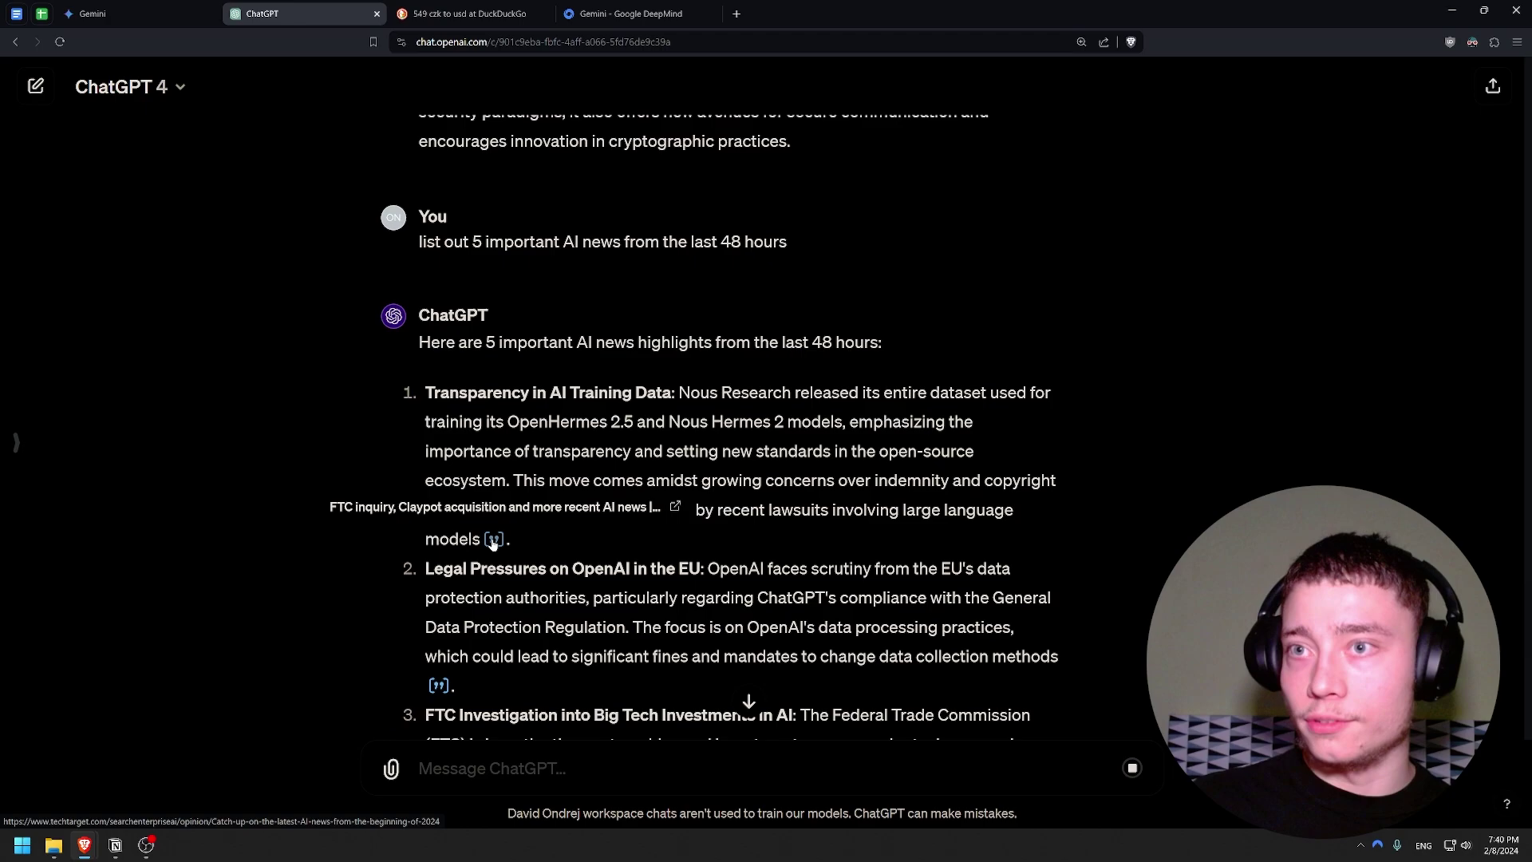
pyautogui.click(493, 541)
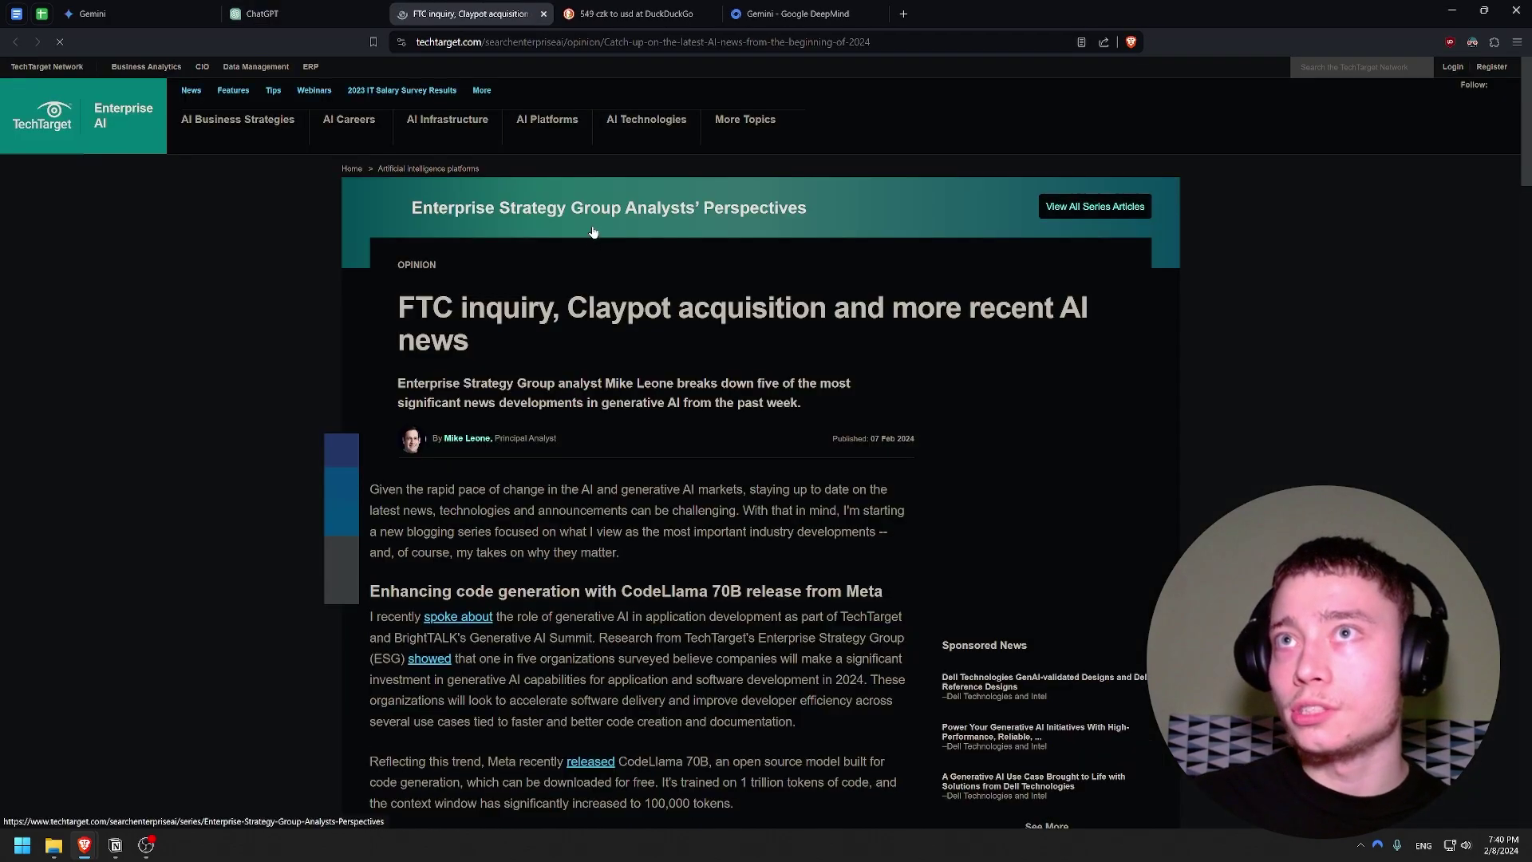
# Highlight the web search prompt, Gemini's admission it cannot search the web, and the Cross-Reference tip.
pyautogui.click(91, 13)
pyautogui.moveTo(490, 235); pyautogui.dragTo(896, 237)
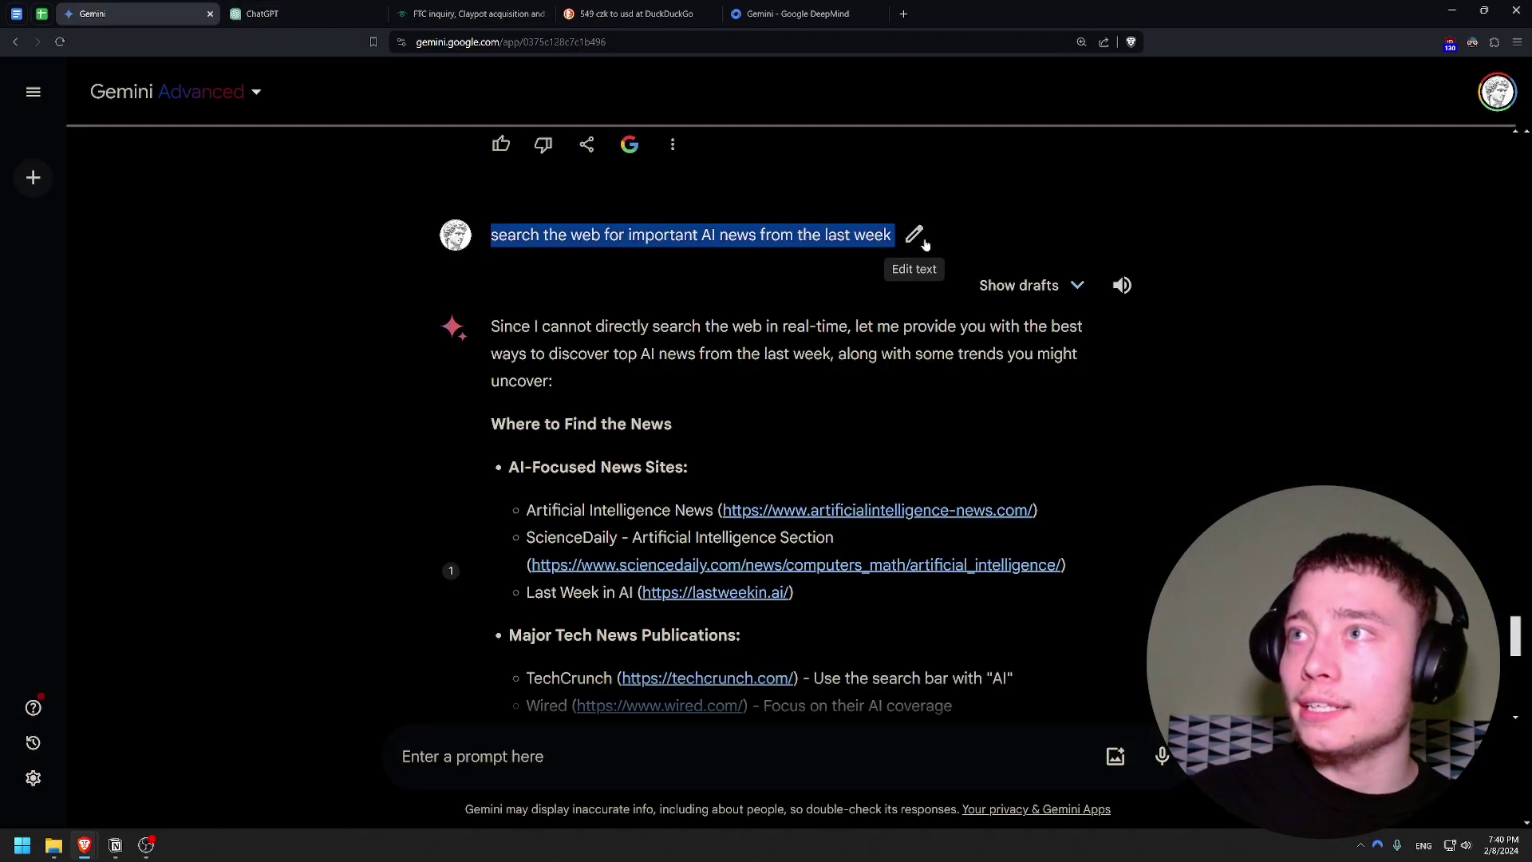
pyautogui.moveTo(521, 327); pyautogui.dragTo(839, 326)
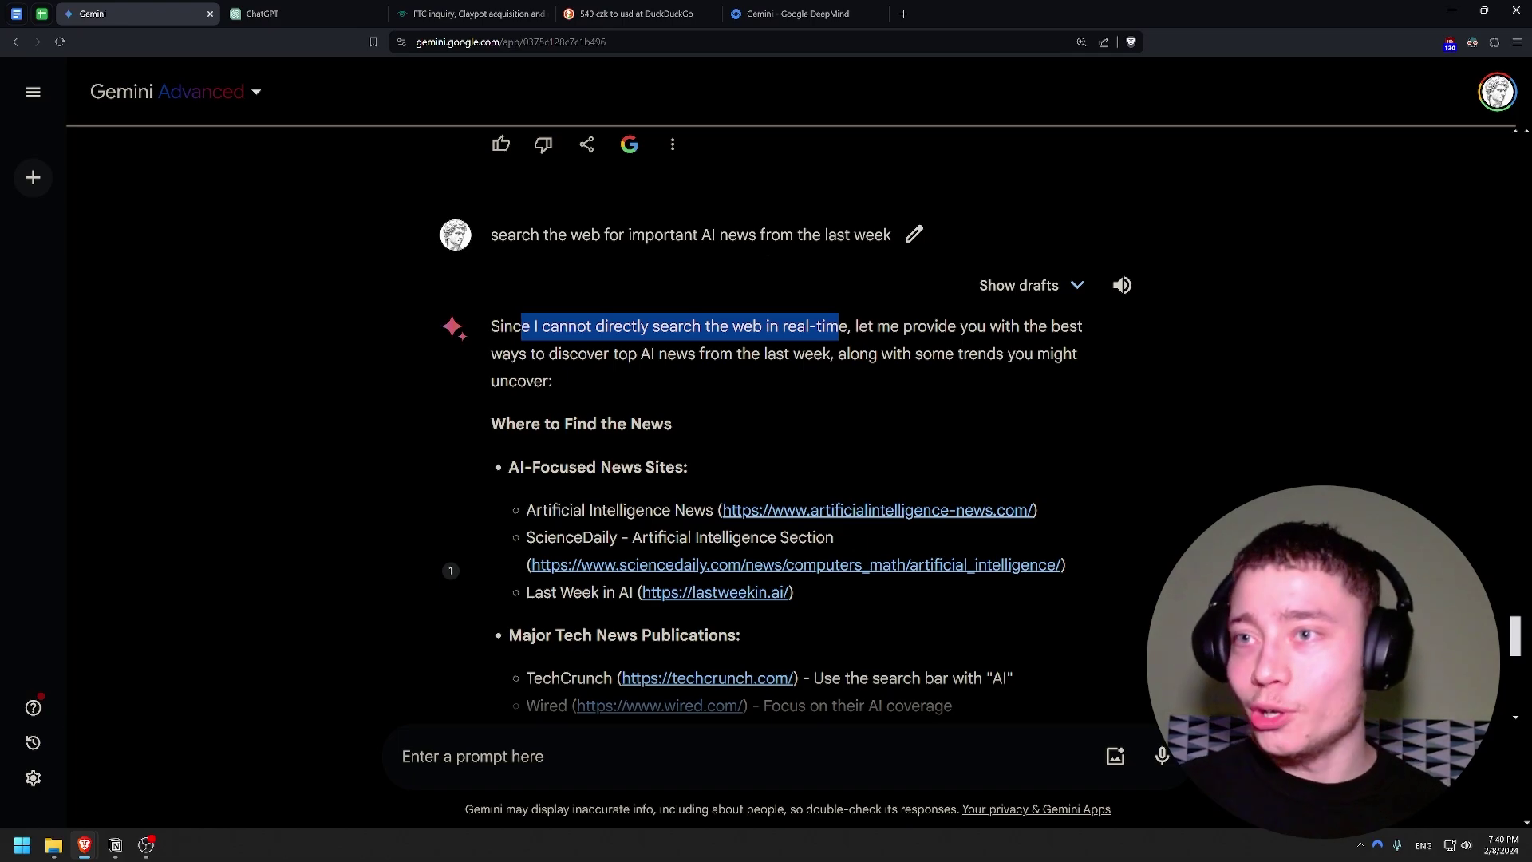
pyautogui.scroll(-10, 787, 288)
pyautogui.tripleClick(718, 349)
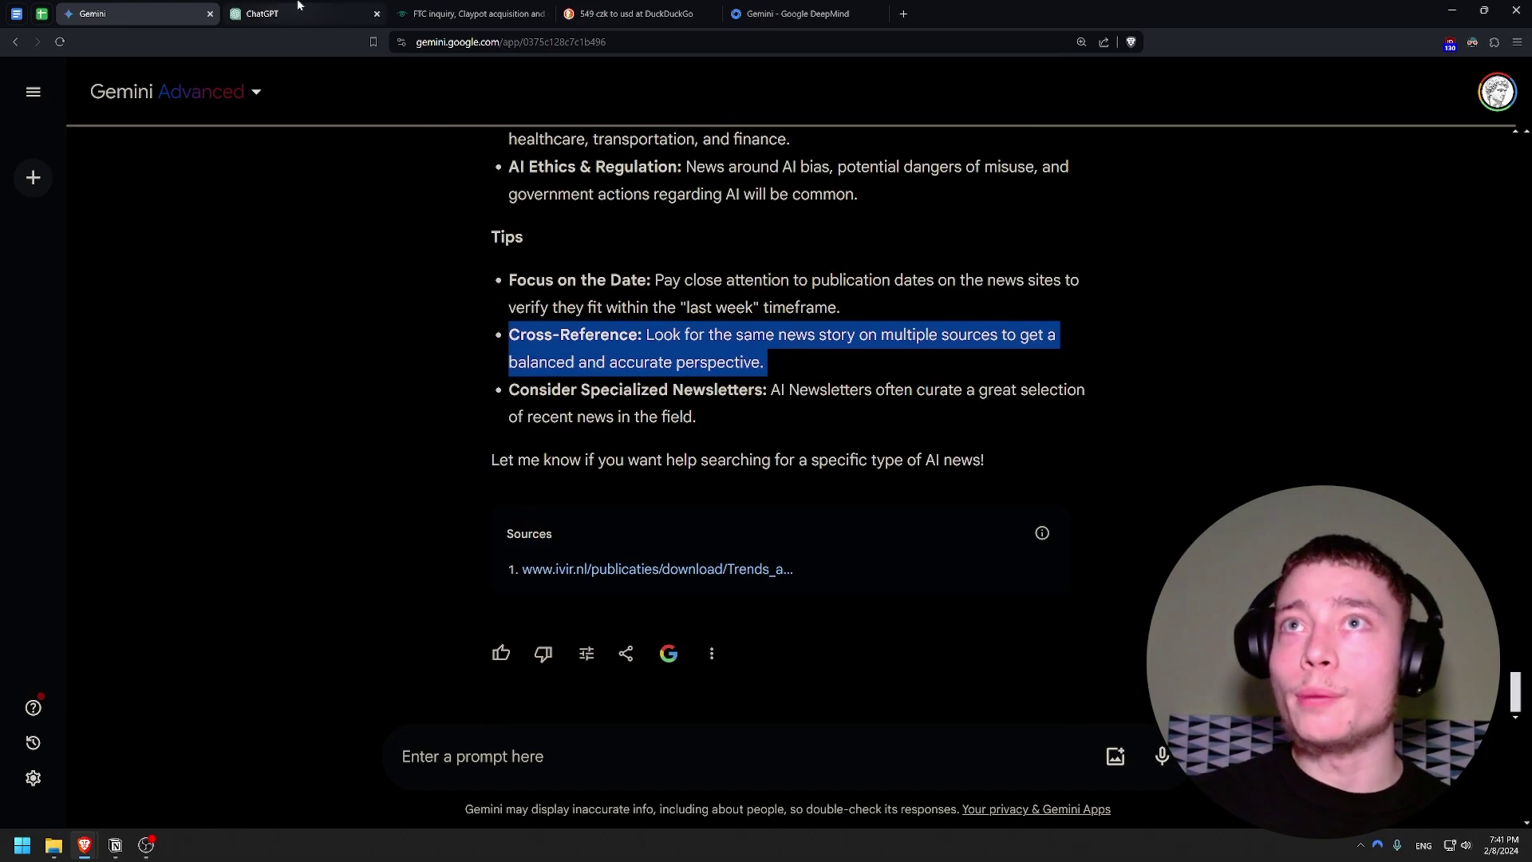
# Send 'generate nn image fo a green flying cat' to Gemini and check ChatGPT.
pyautogui.click(401, 756)
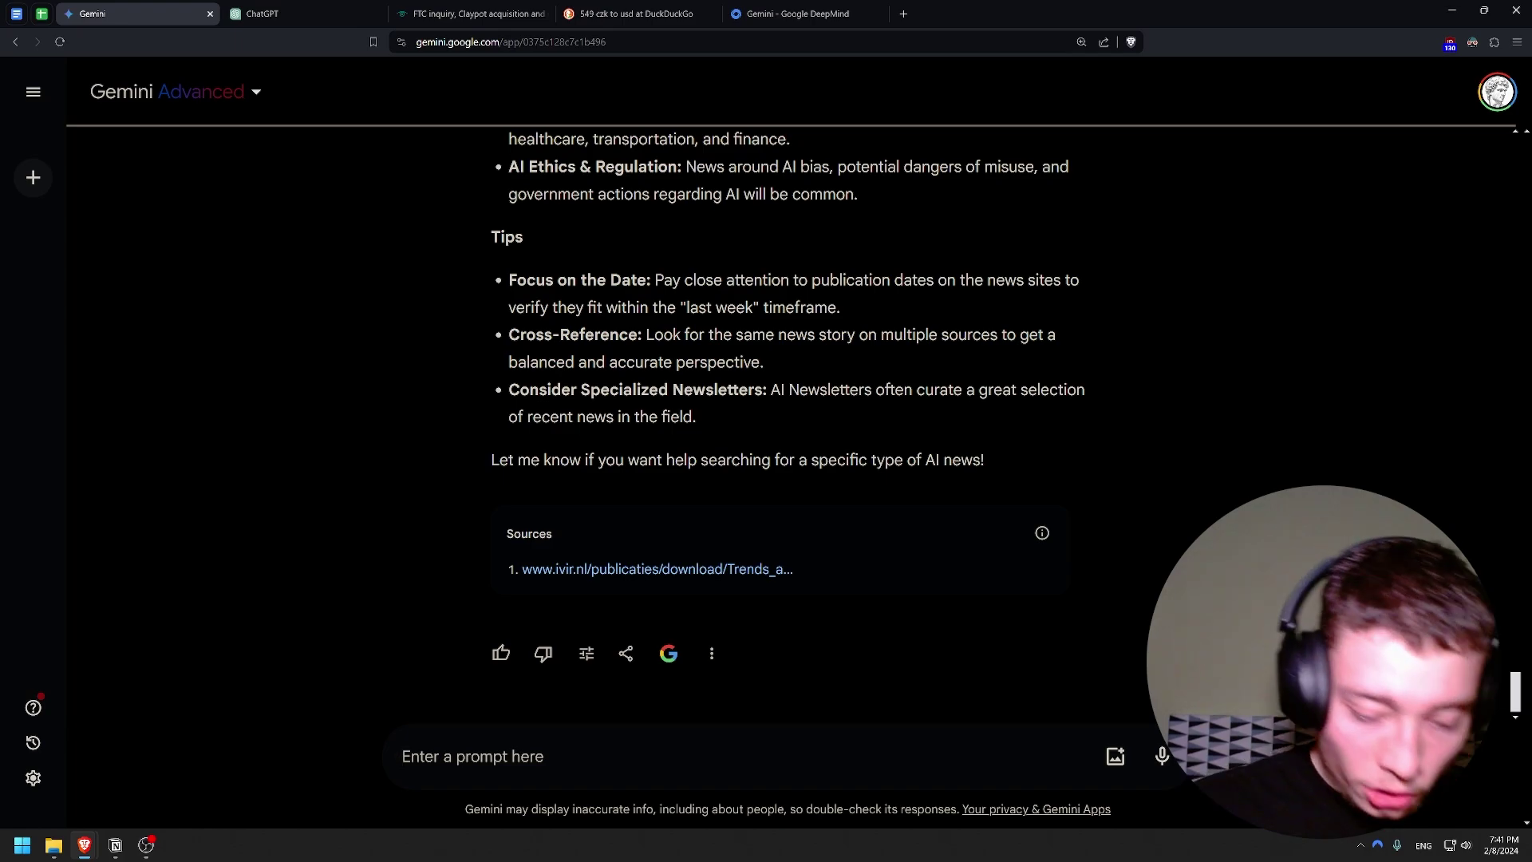
pyautogui.write('generate n')
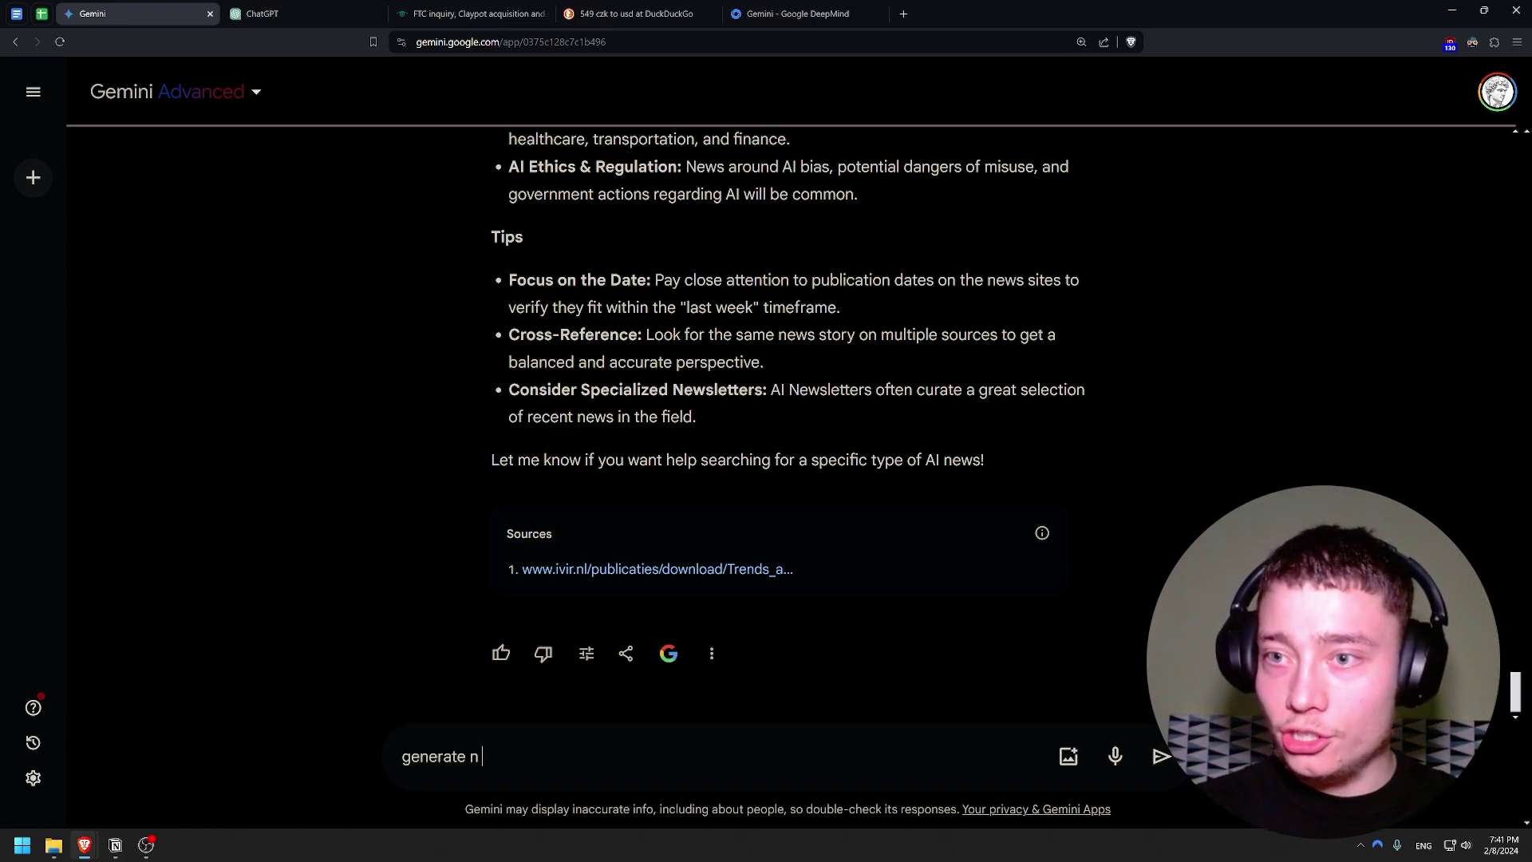
pyautogui.press('BackSpace')
pyautogui.write('an image fo')
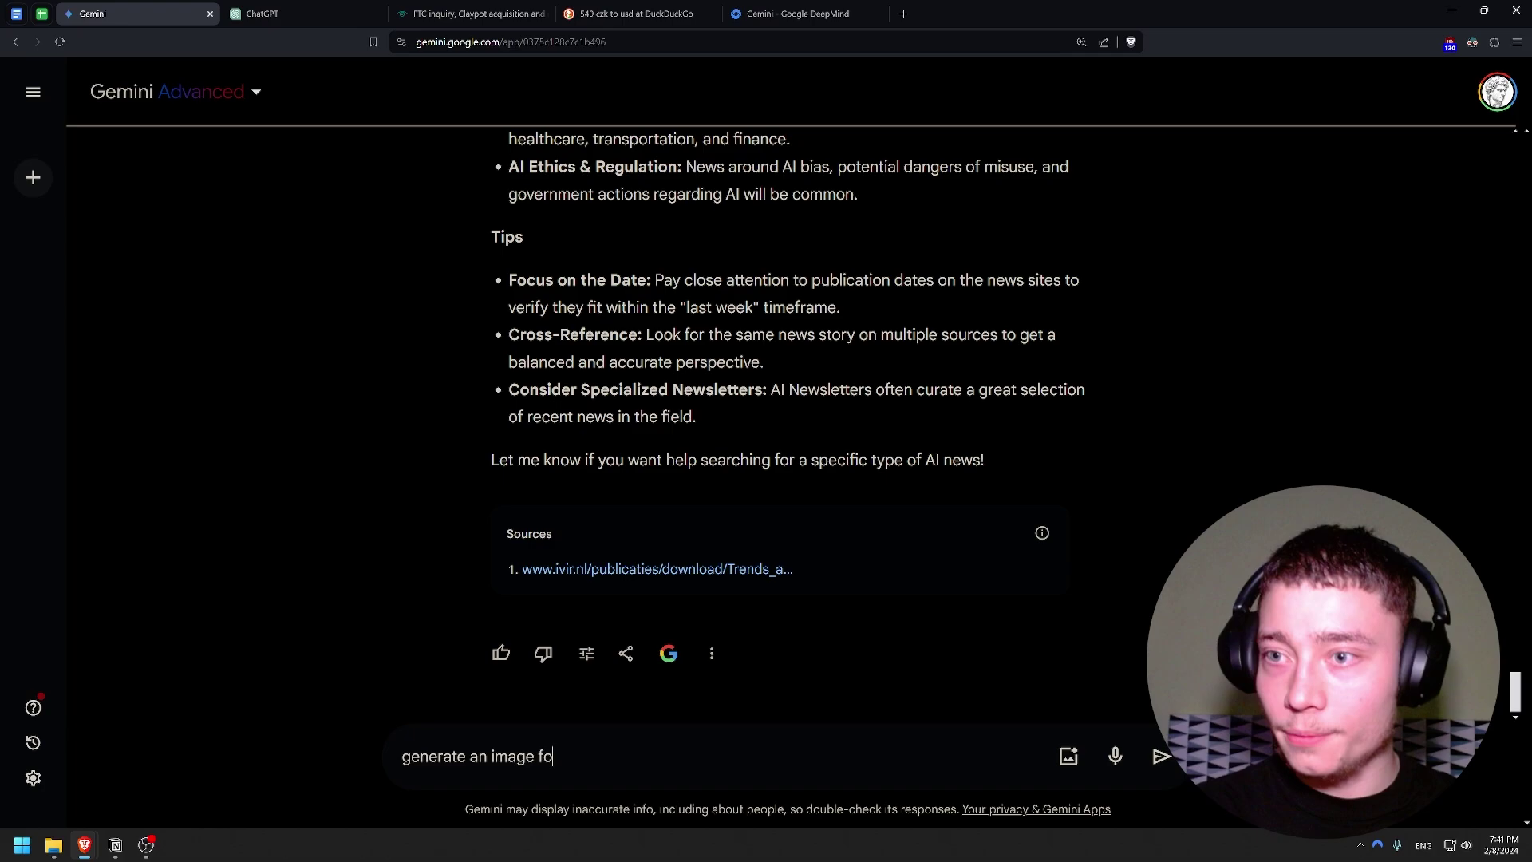
pyautogui.write(' a green flying cat')
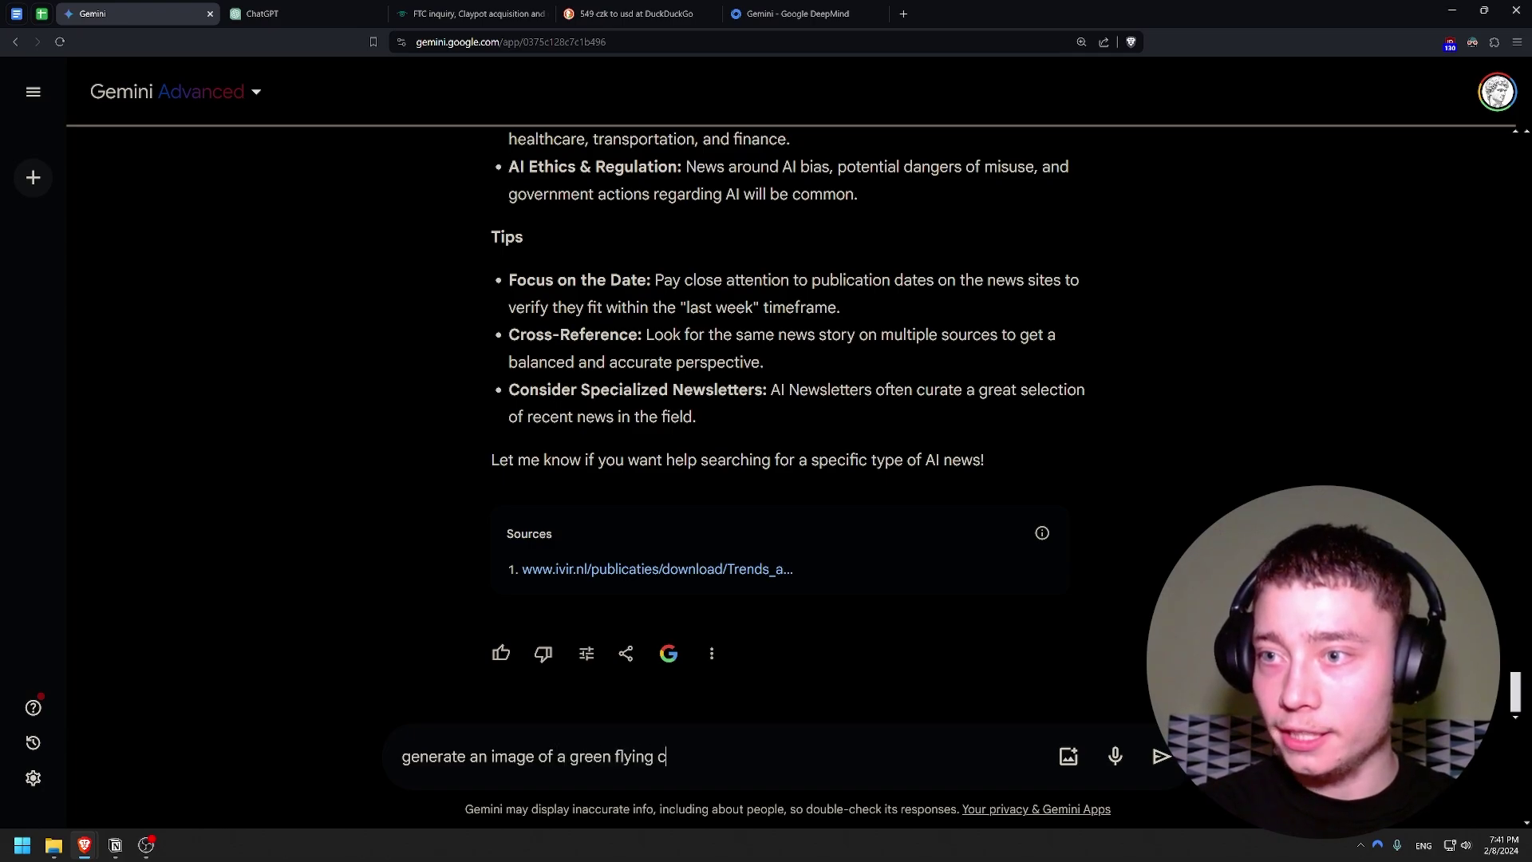
pyautogui.hotkey('ctrl', 'a')
pyautogui.press('Return')
pyautogui.click(233, 12)
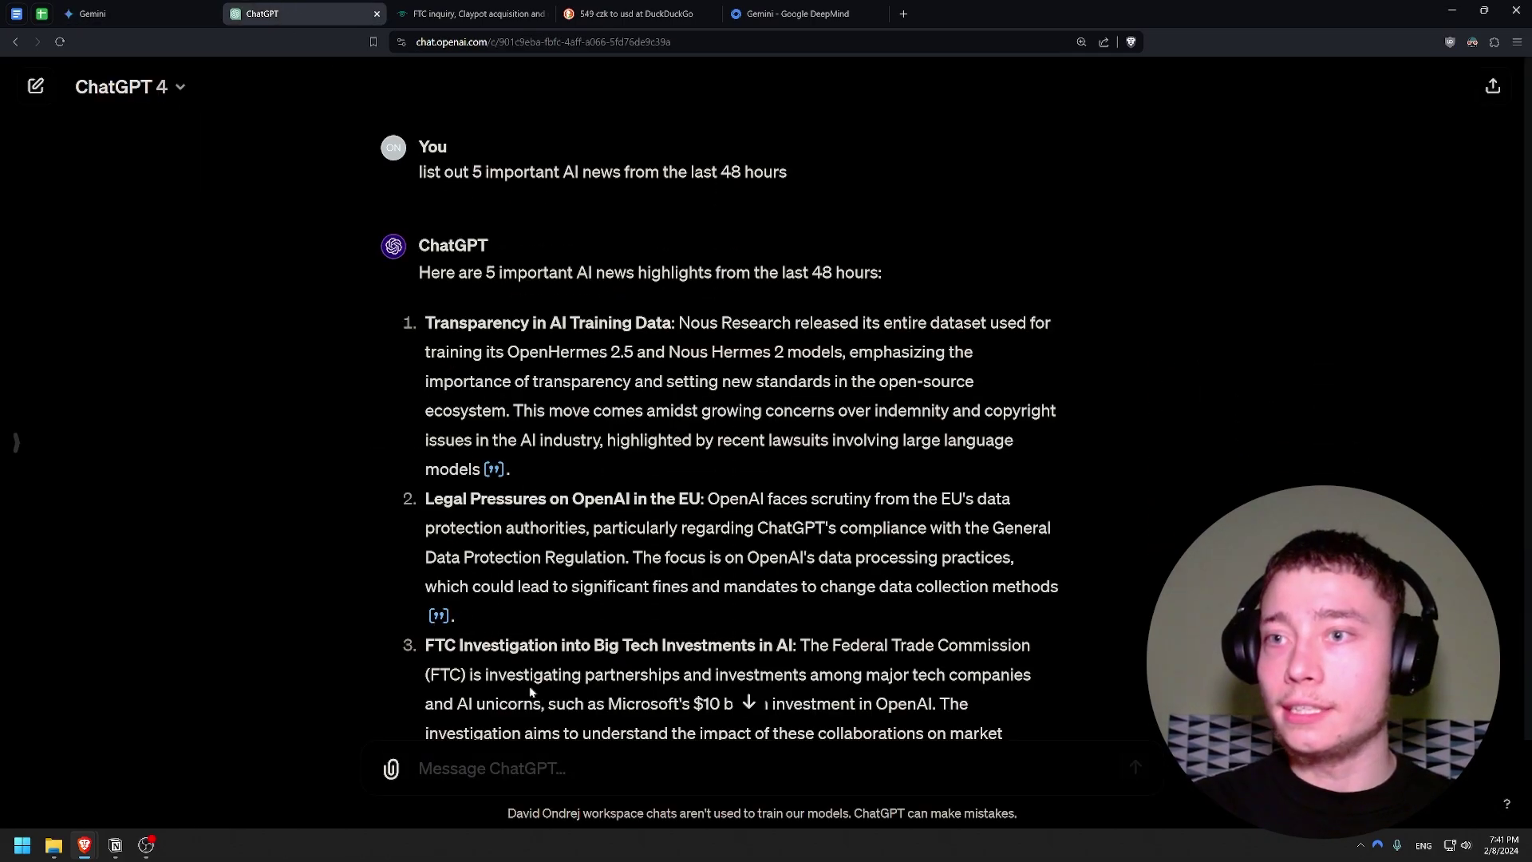
pyautogui.click(160, 13)
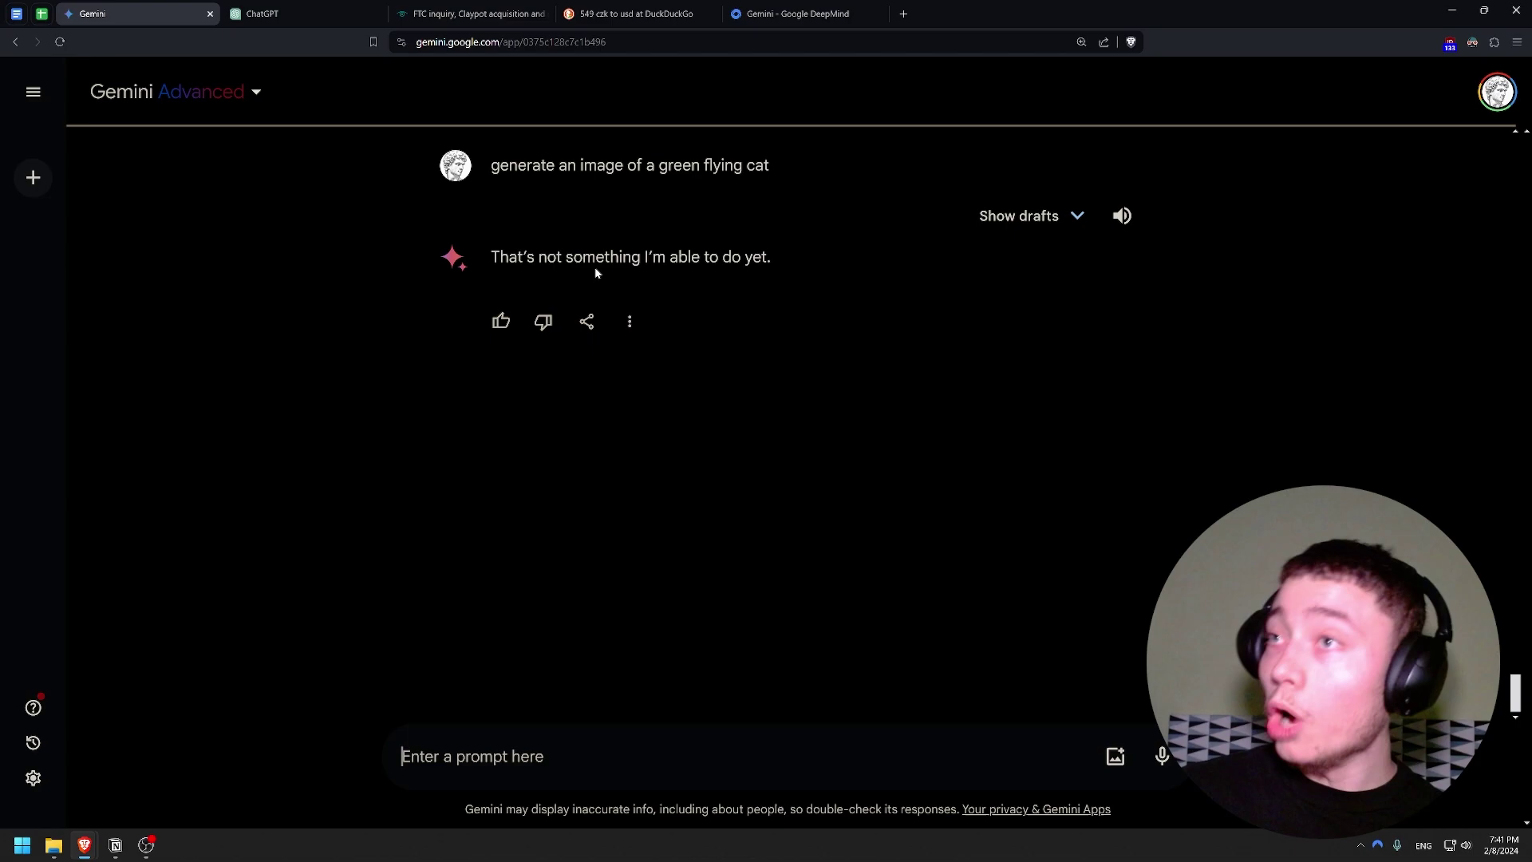
# Glance at the benchmarks page, then ask Gemini 'you cannot generate images?'.
pyautogui.click(798, 14)
pyautogui.scroll(10, 691, 206)
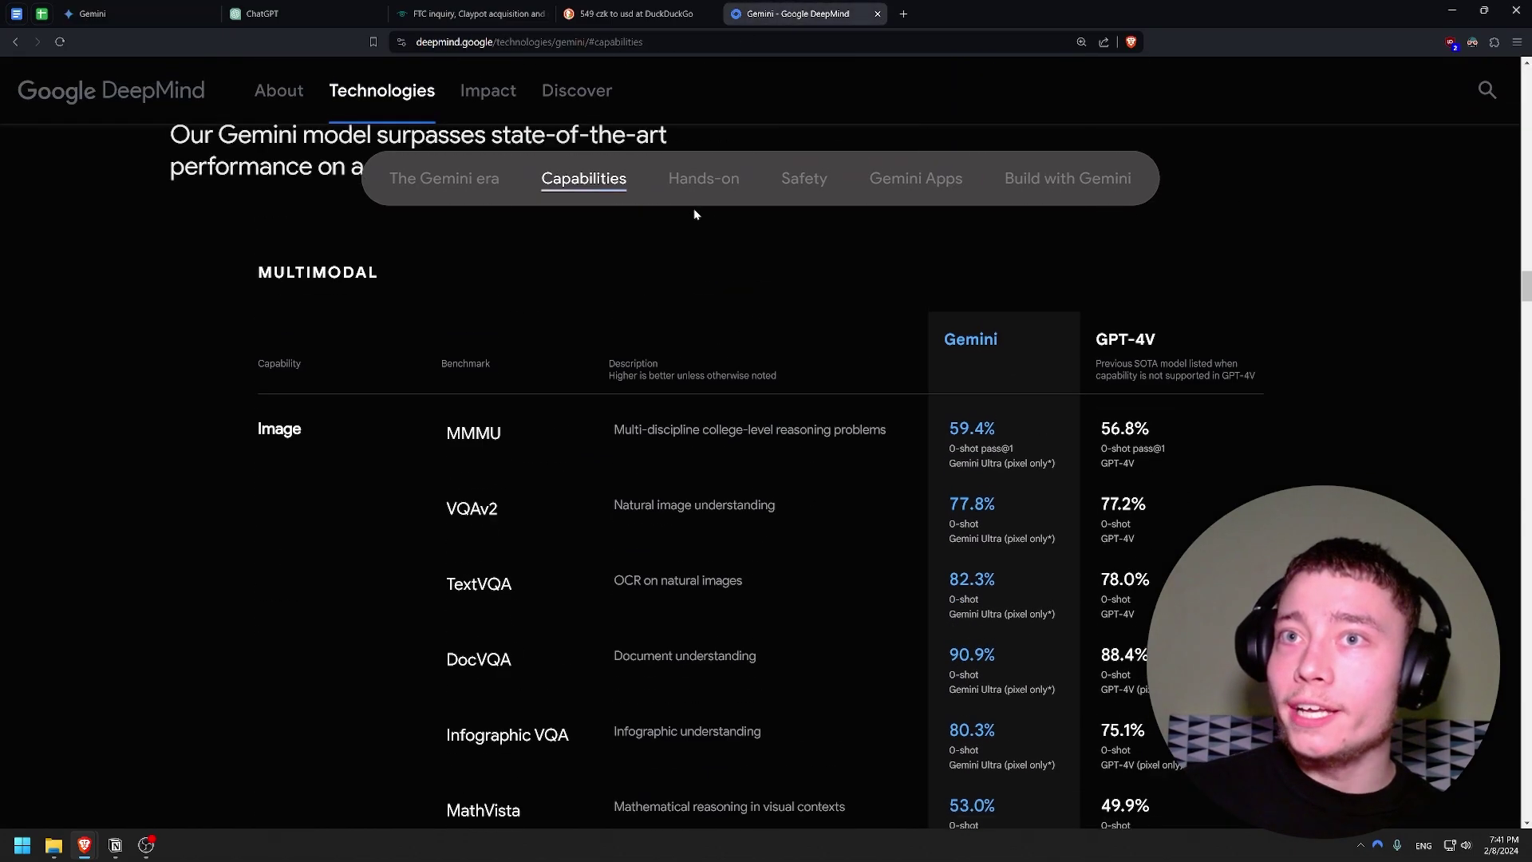
pyautogui.scroll(-2, 694, 208)
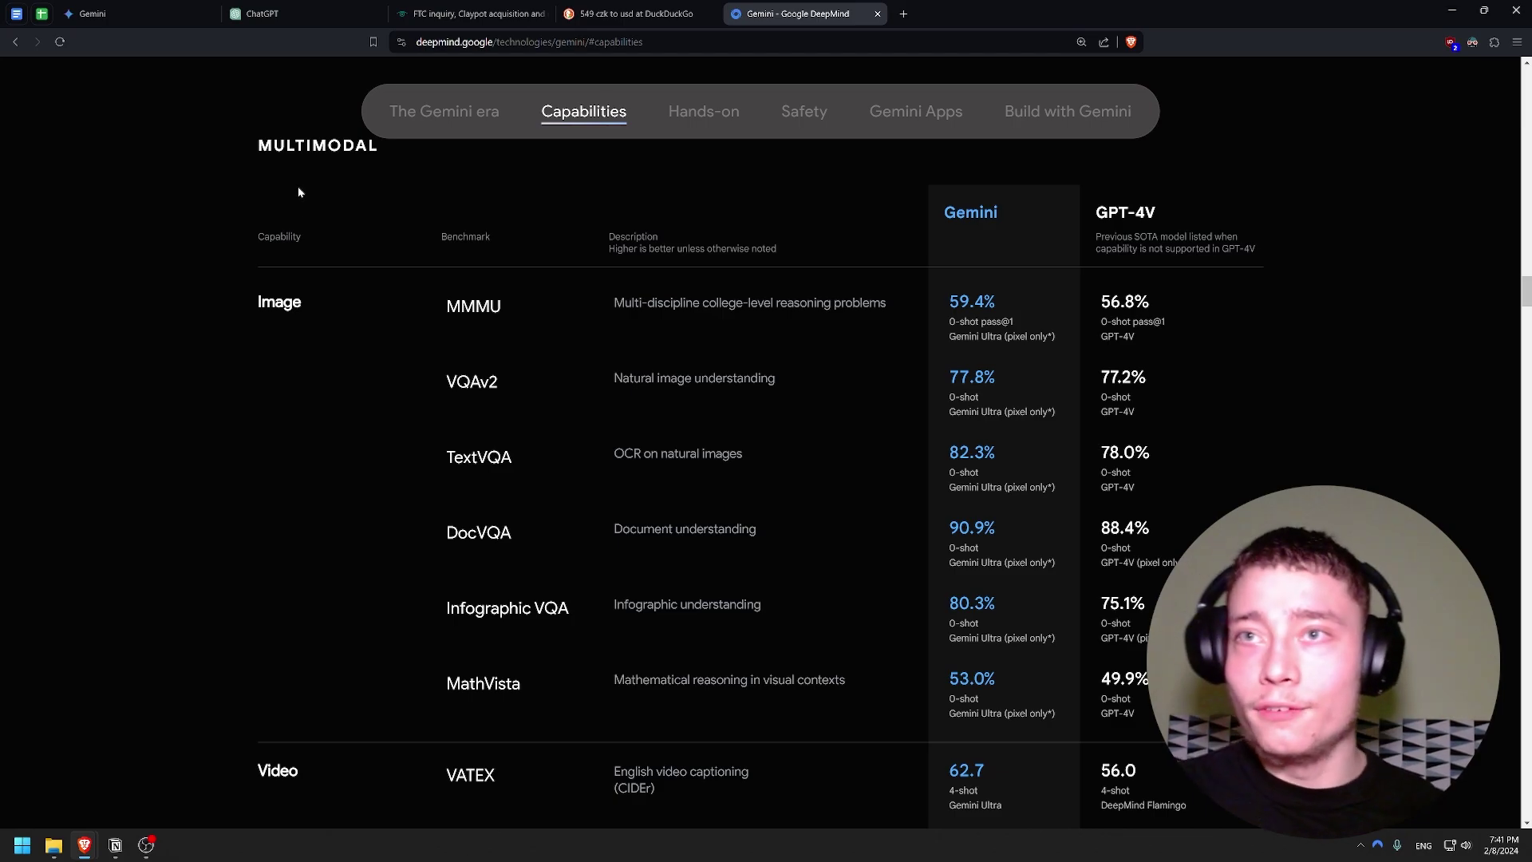
pyautogui.click(151, 18)
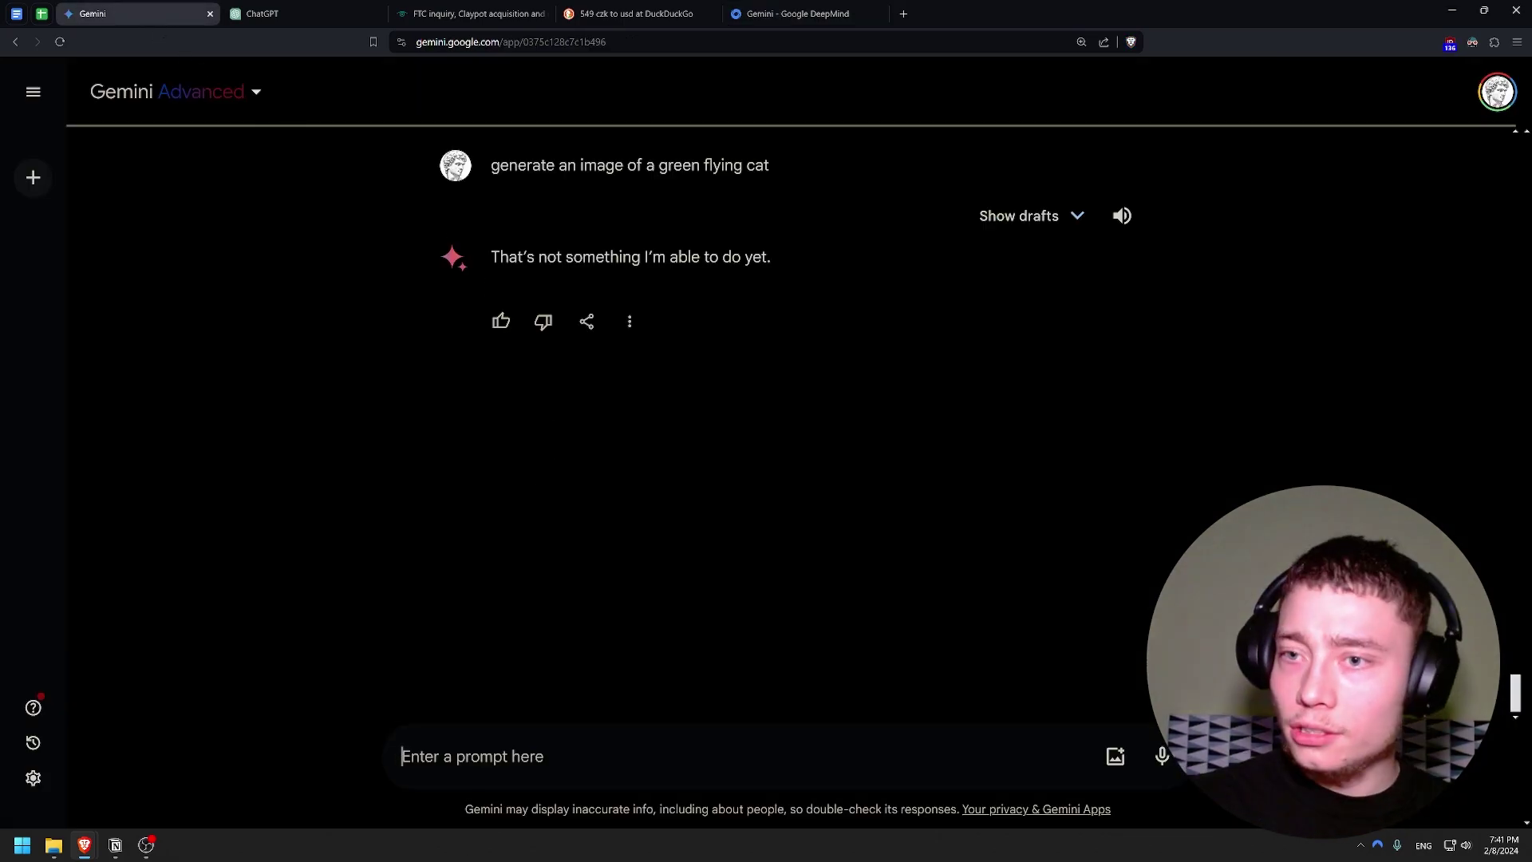
pyautogui.write('you cannot genera')
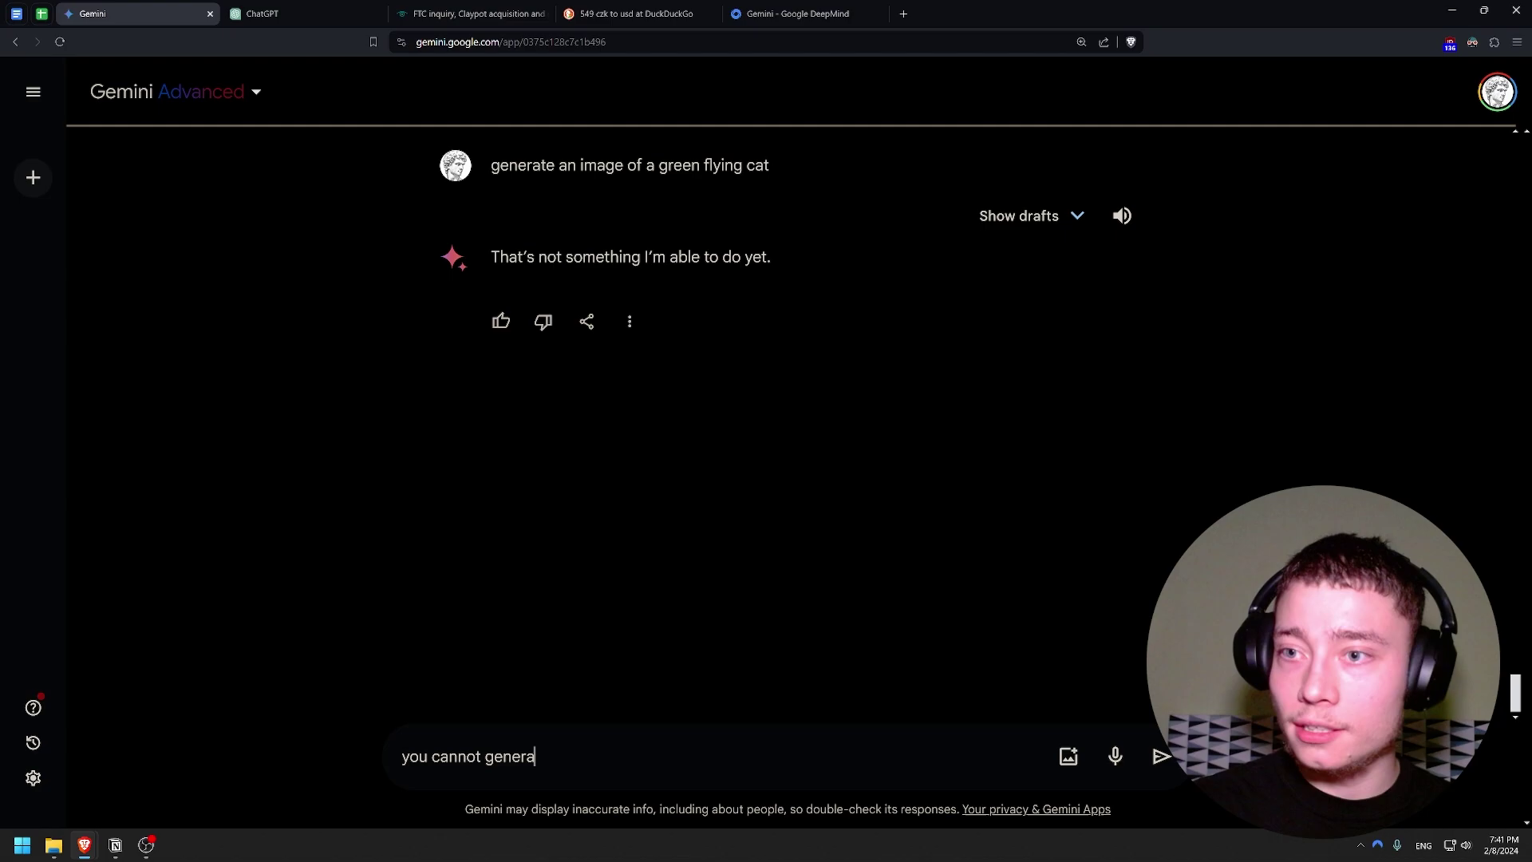
pyautogui.write('te images?')
pyautogui.press('Return')
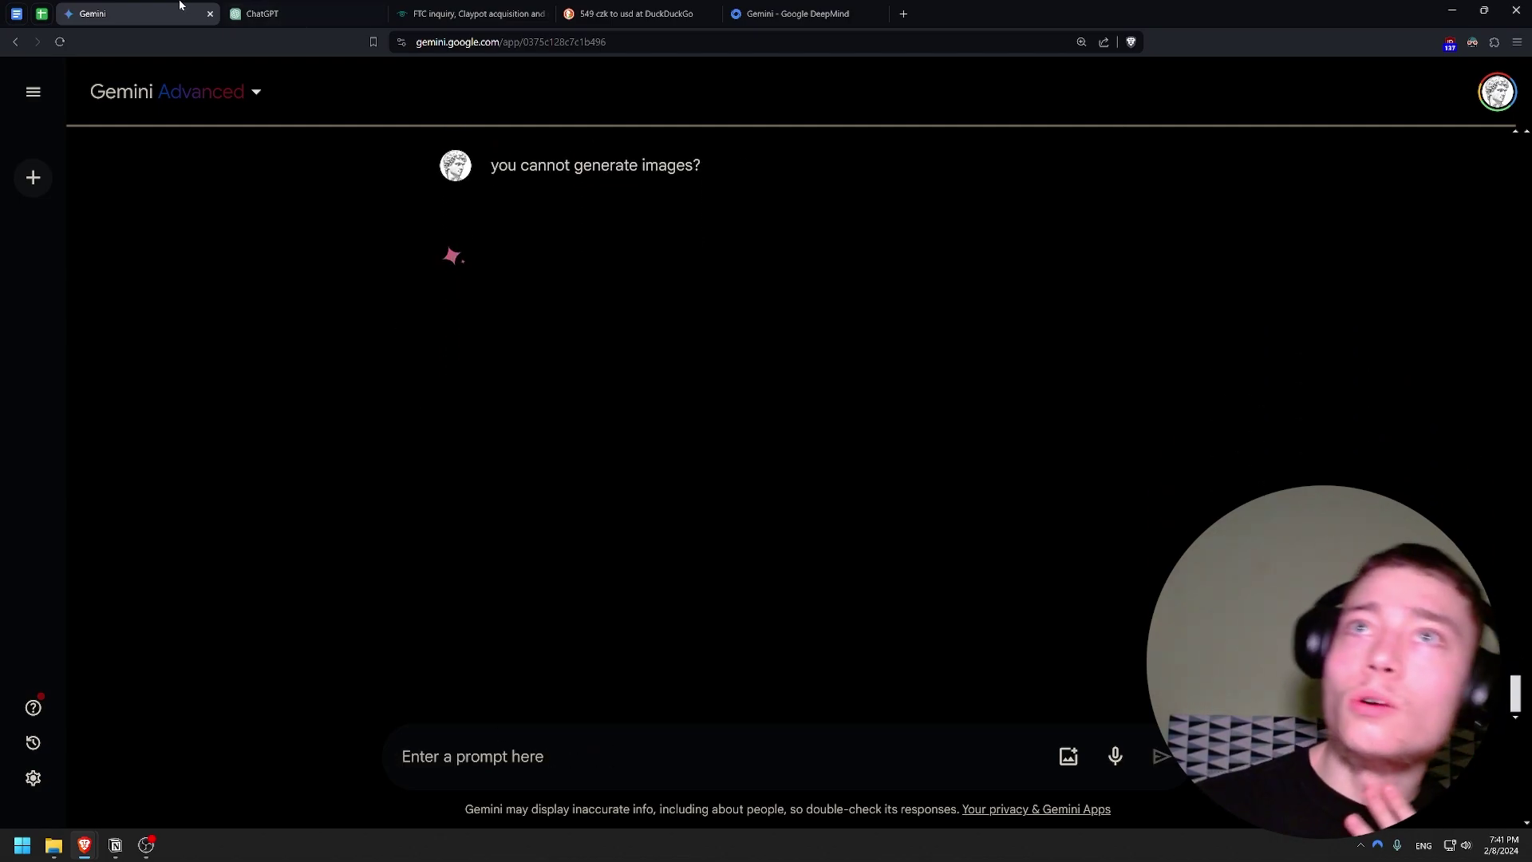
# Compare ChatGPT's green flying cat image with Gemini's refusal, then attach the mushroom photo.
pyautogui.click(264, 13)
pyautogui.scroll(-15, 407, 351)
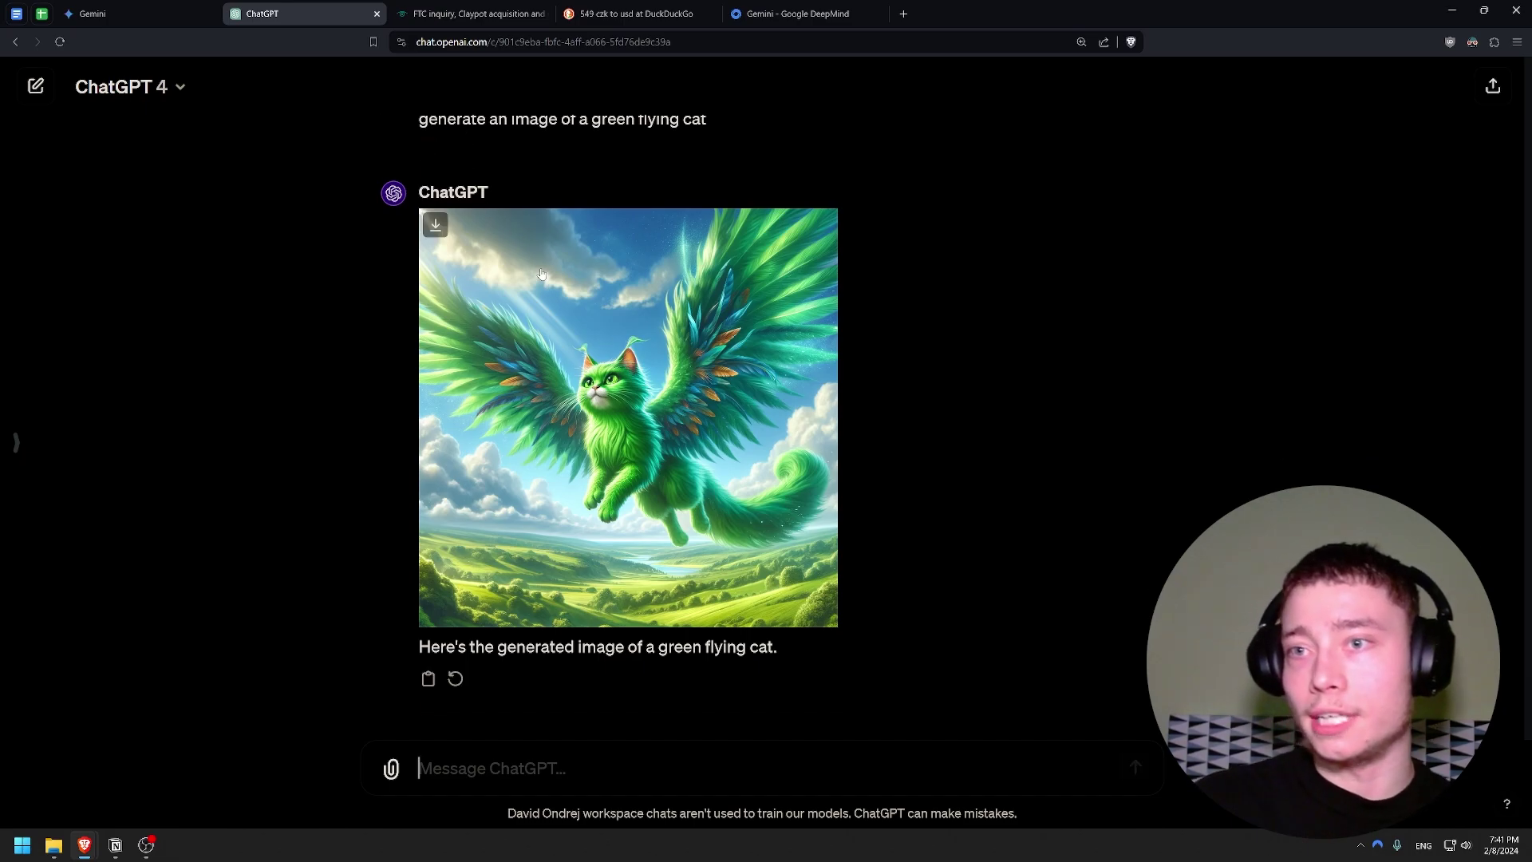
pyautogui.scroll(1, 558, 271)
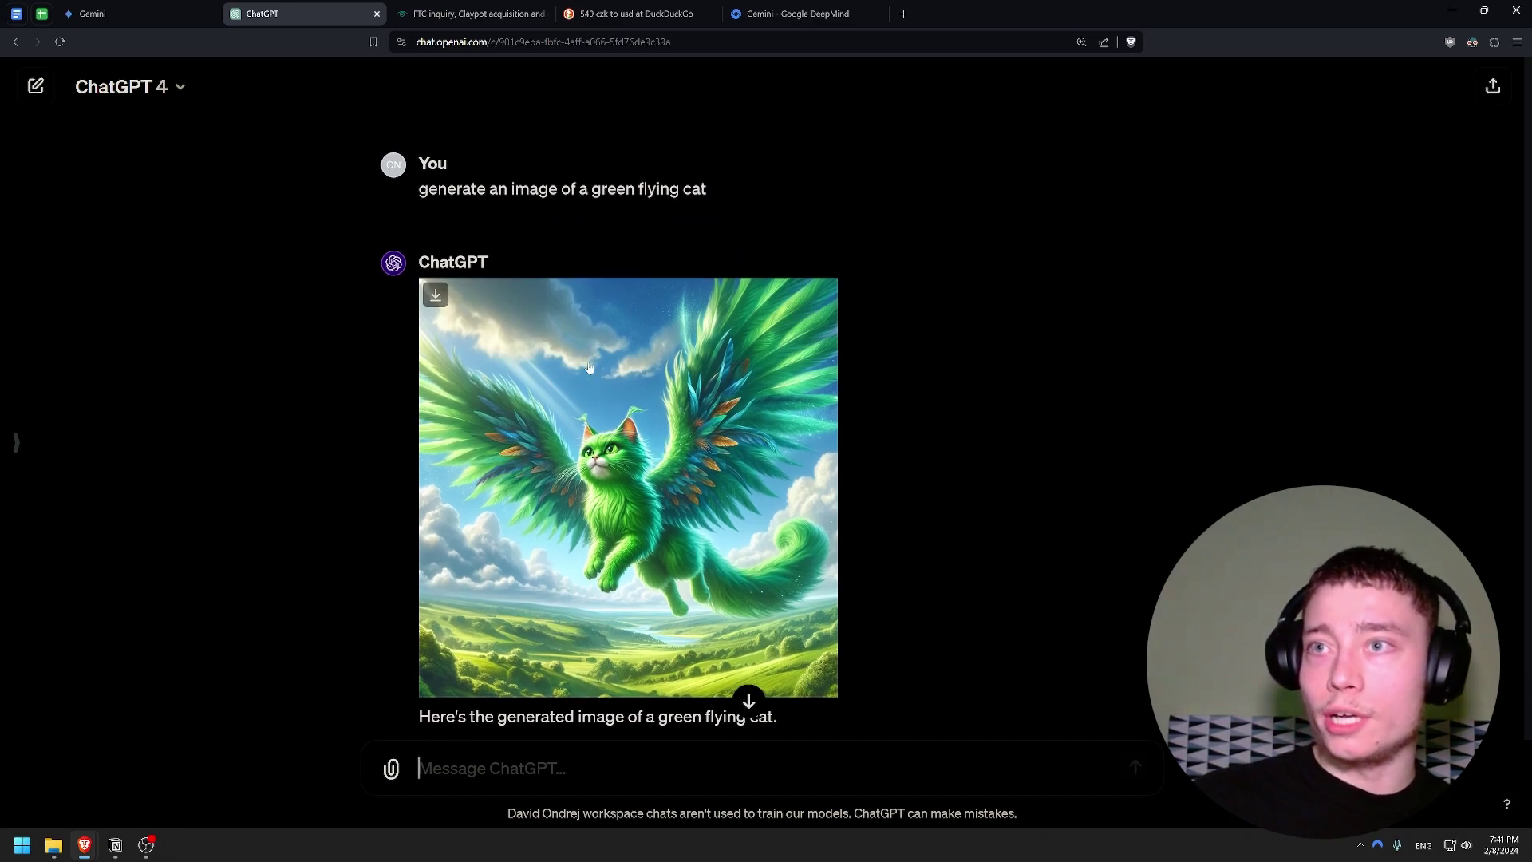
pyautogui.scroll(-1, 560, 363)
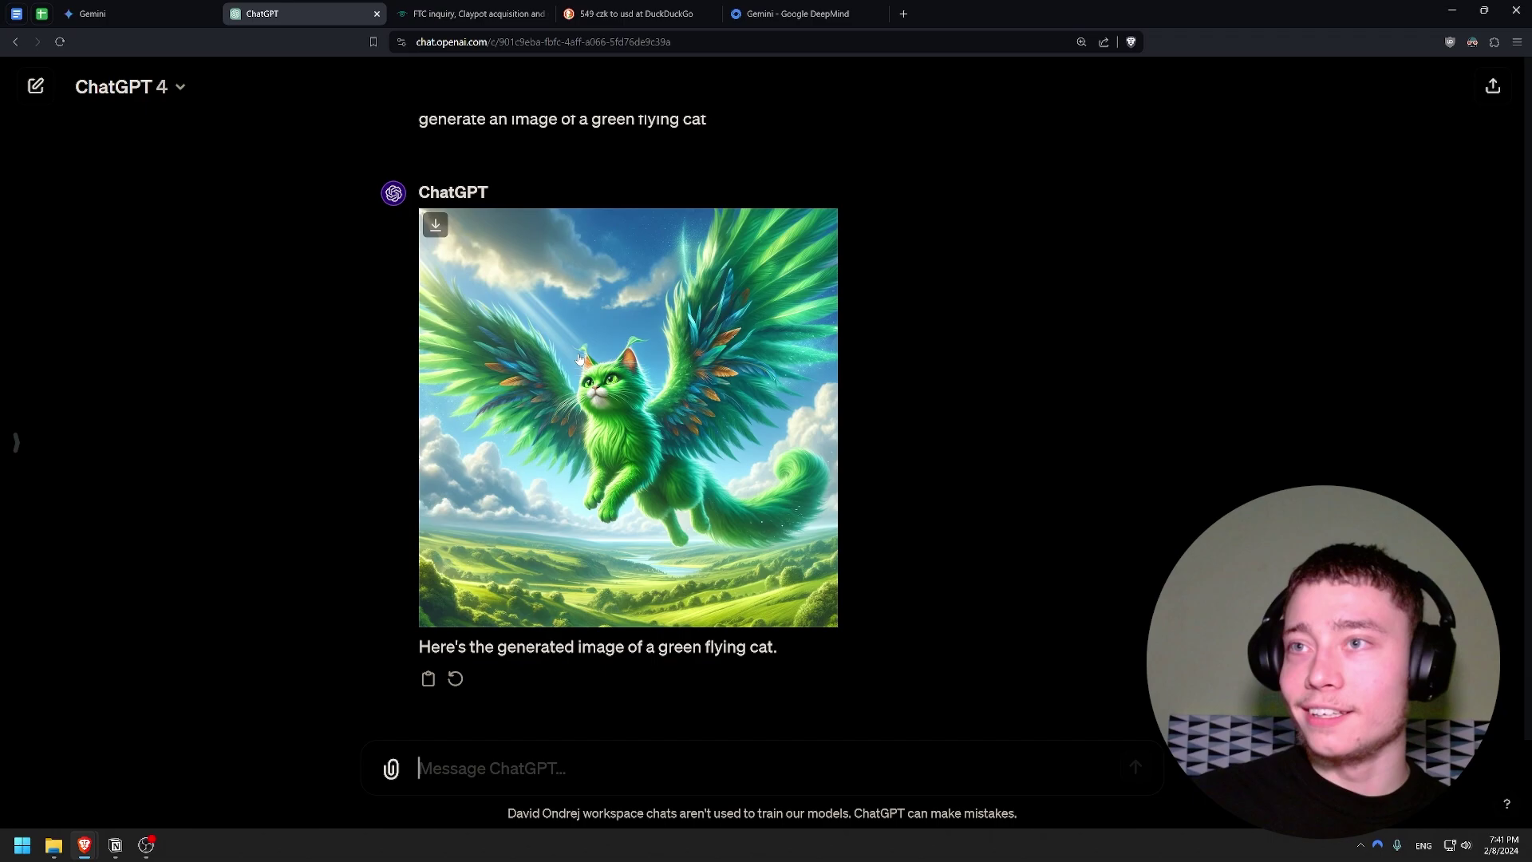
pyautogui.click(127, 13)
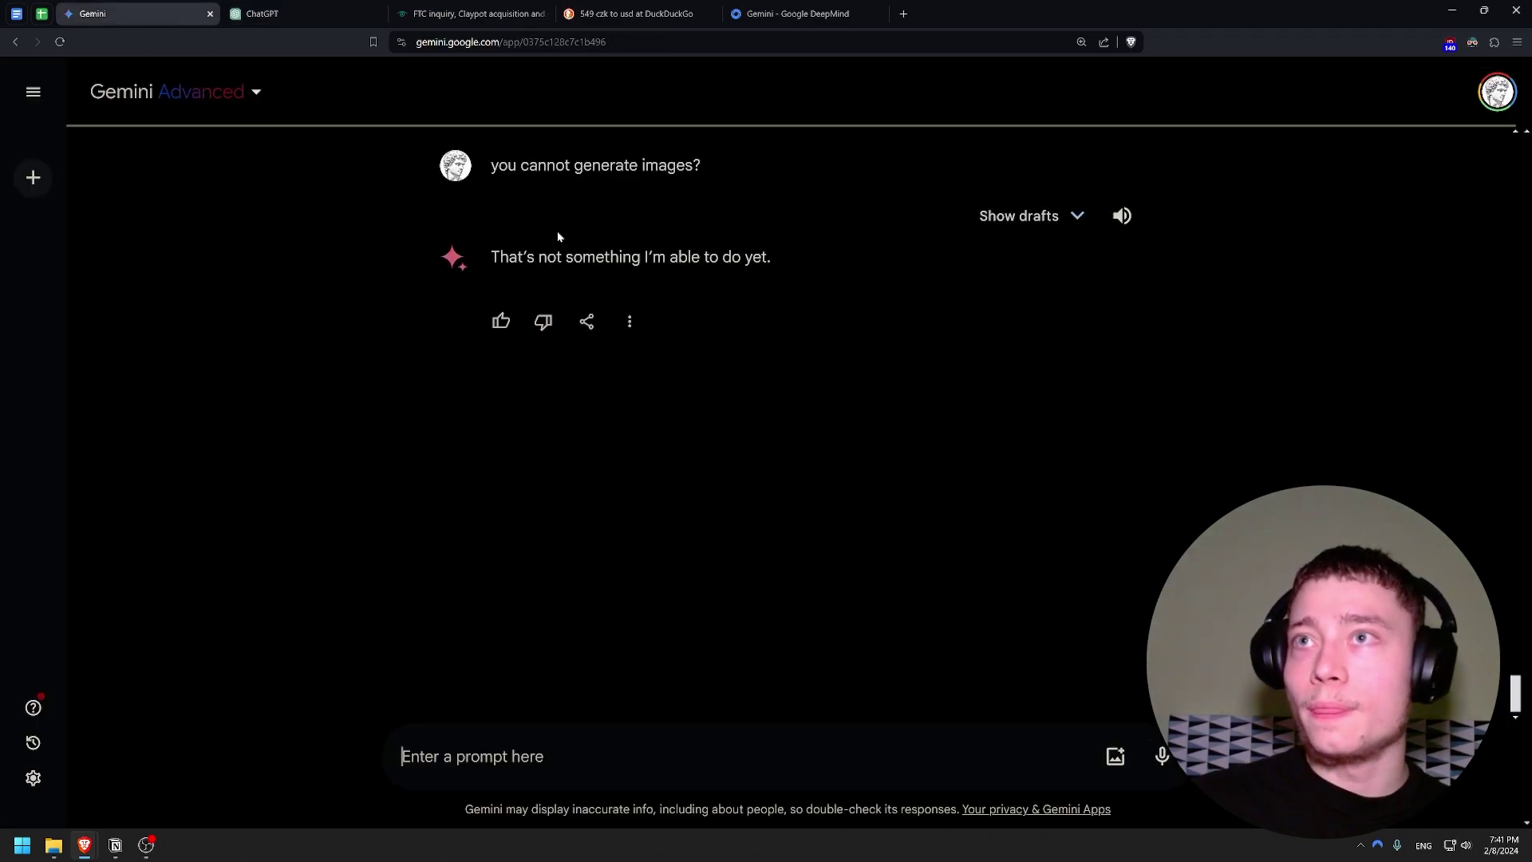
pyautogui.scroll(2, 559, 232)
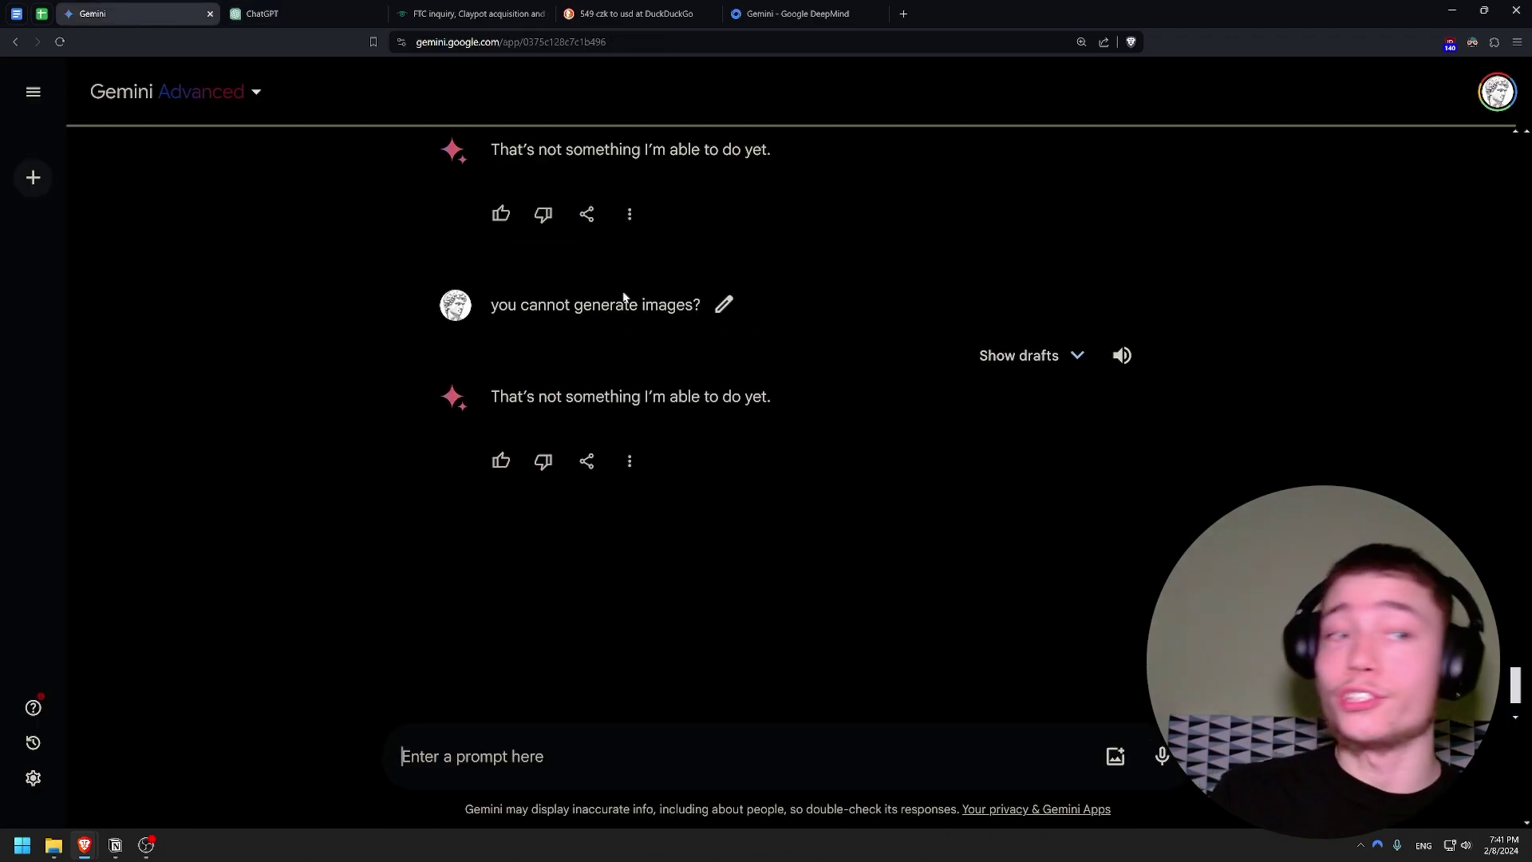
pyautogui.tripleClick(602, 396)
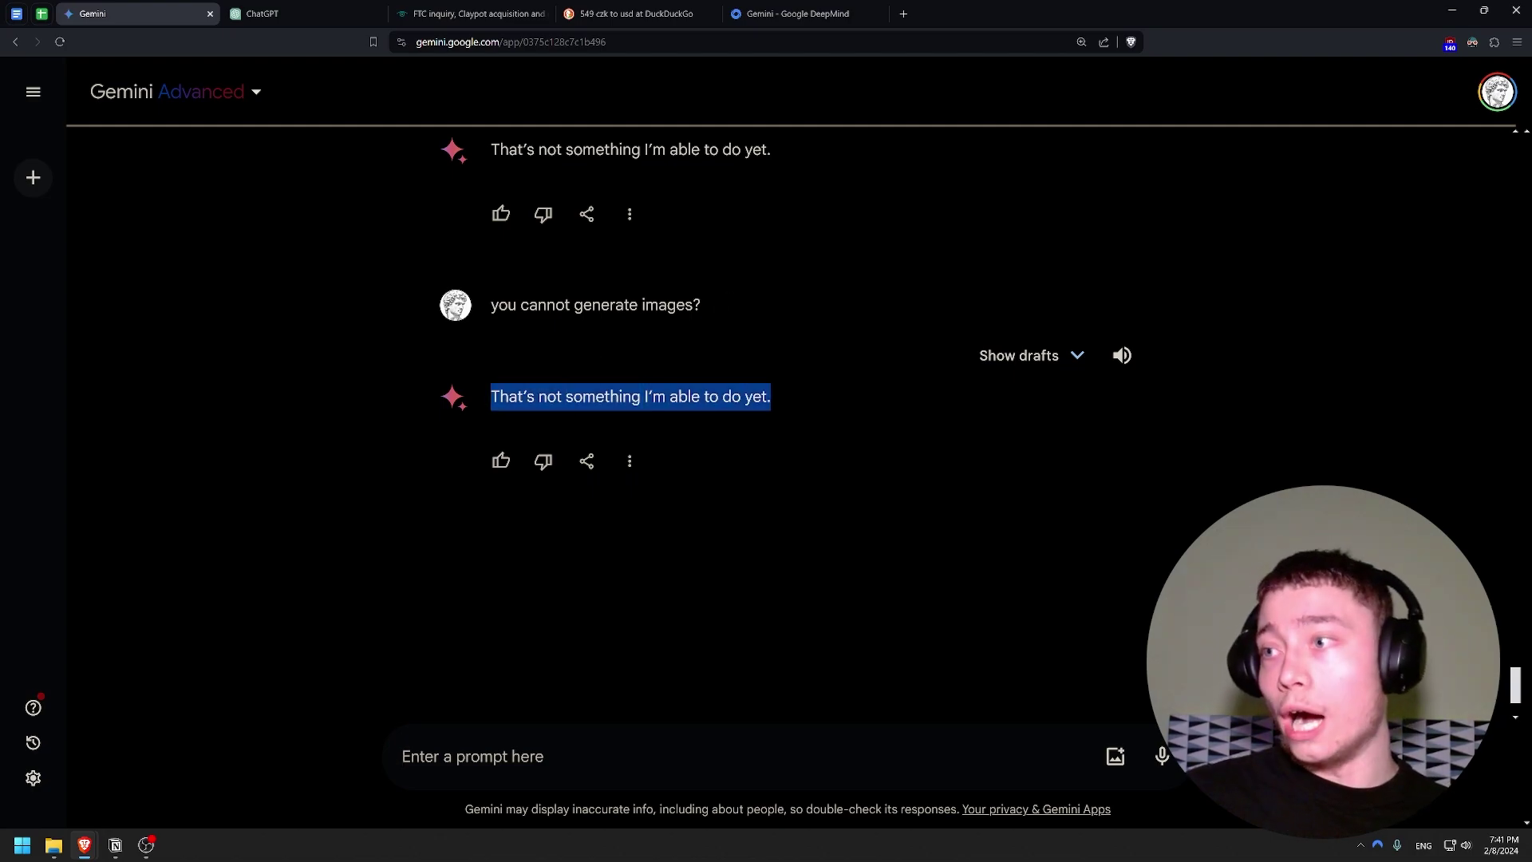
pyautogui.click(1115, 756)
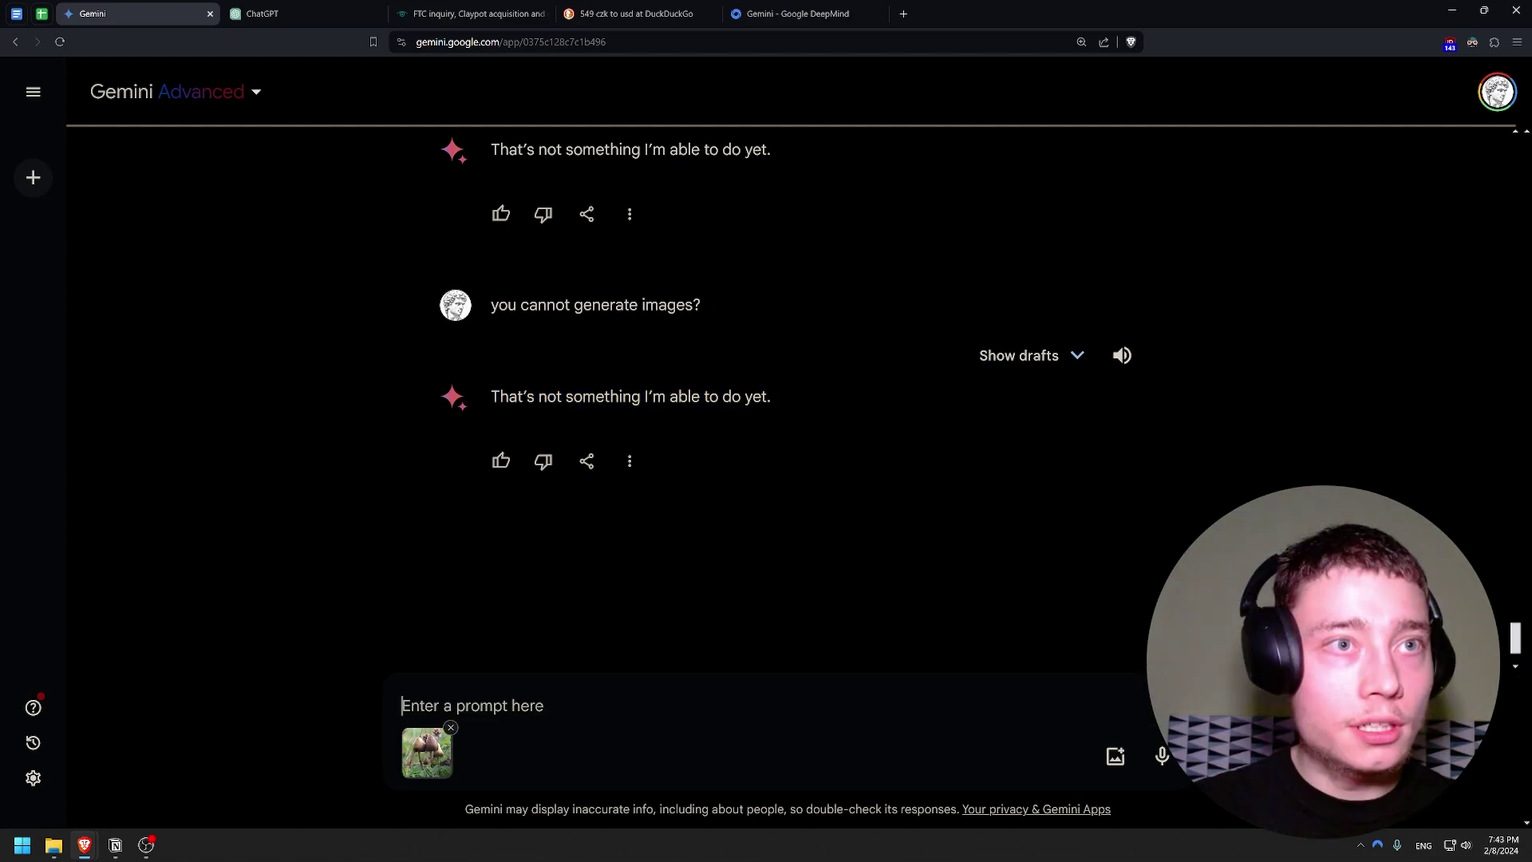
# Ask both Gemini and ChatGPT 'what is this' about the attached mushroom photo.
pyautogui.click(264, 14)
pyautogui.hotkey('ctrl', 'v')
pyautogui.hotkey('ctrl', 'shift', 'Tab')
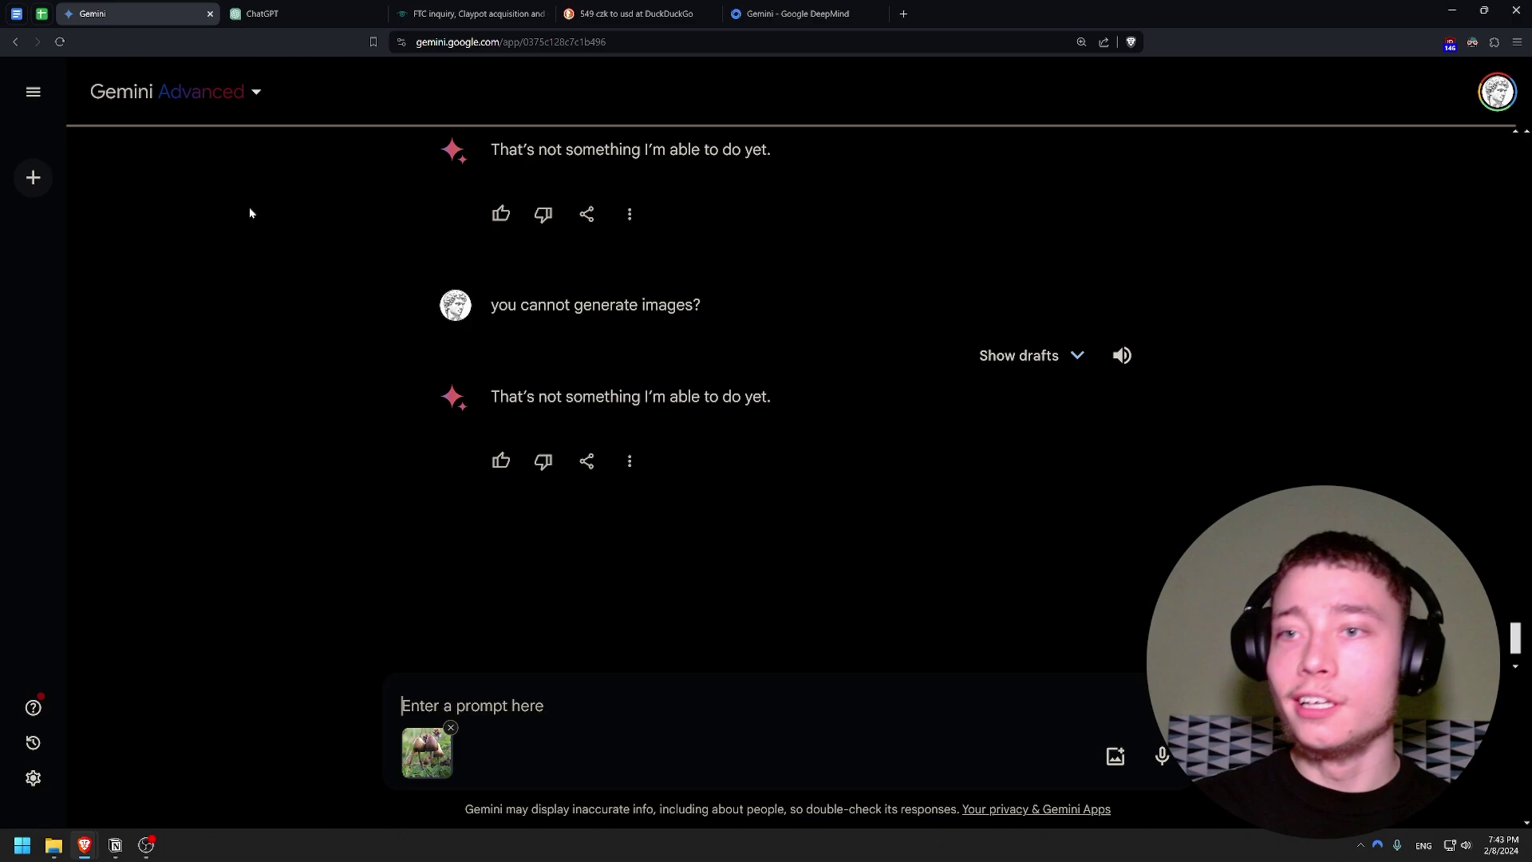
pyautogui.write('what is this')
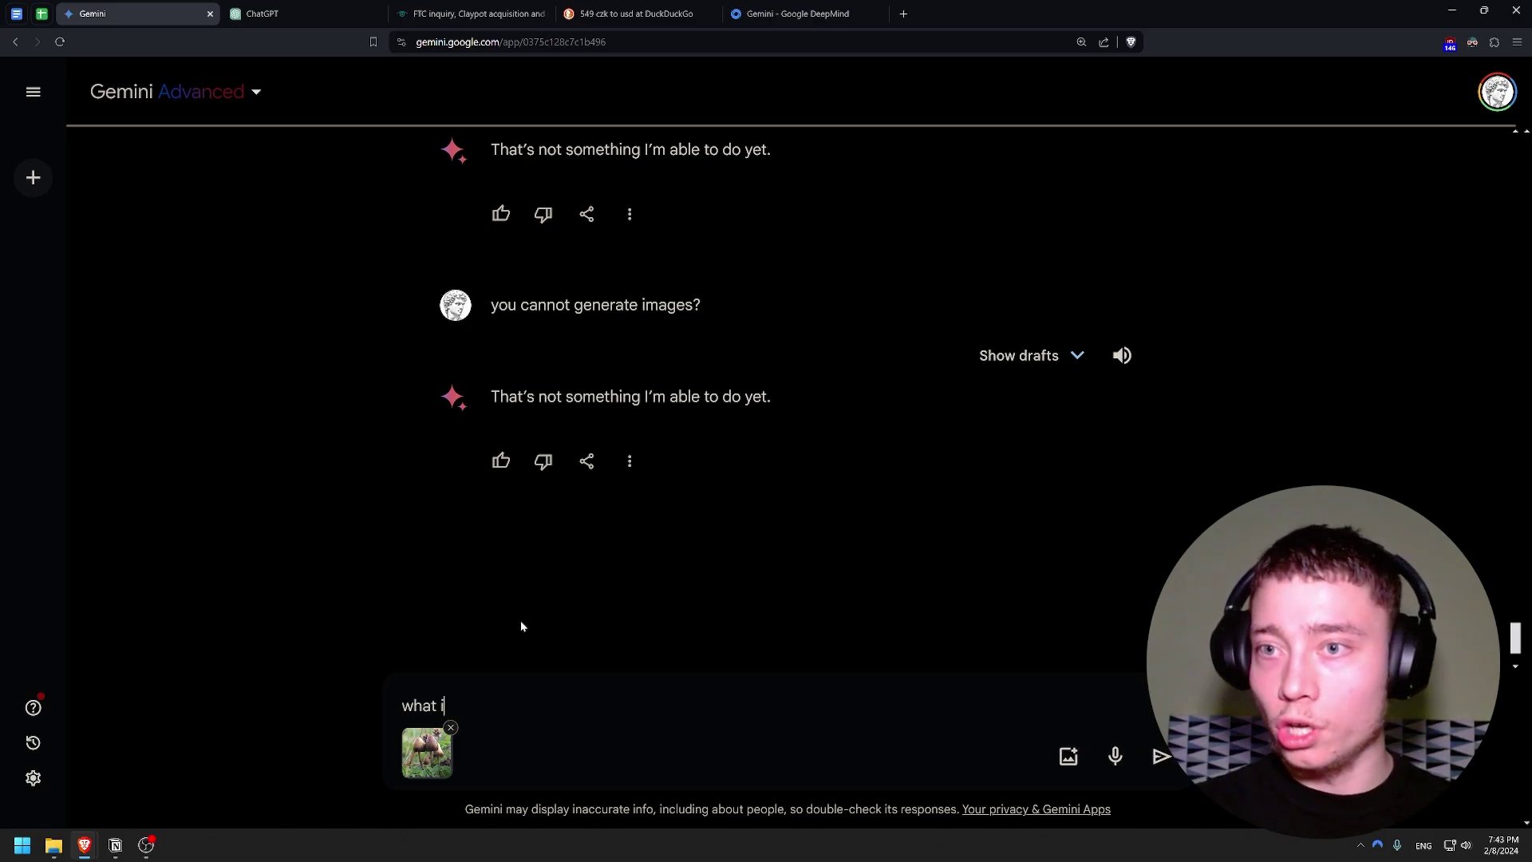
pyautogui.press('Return')
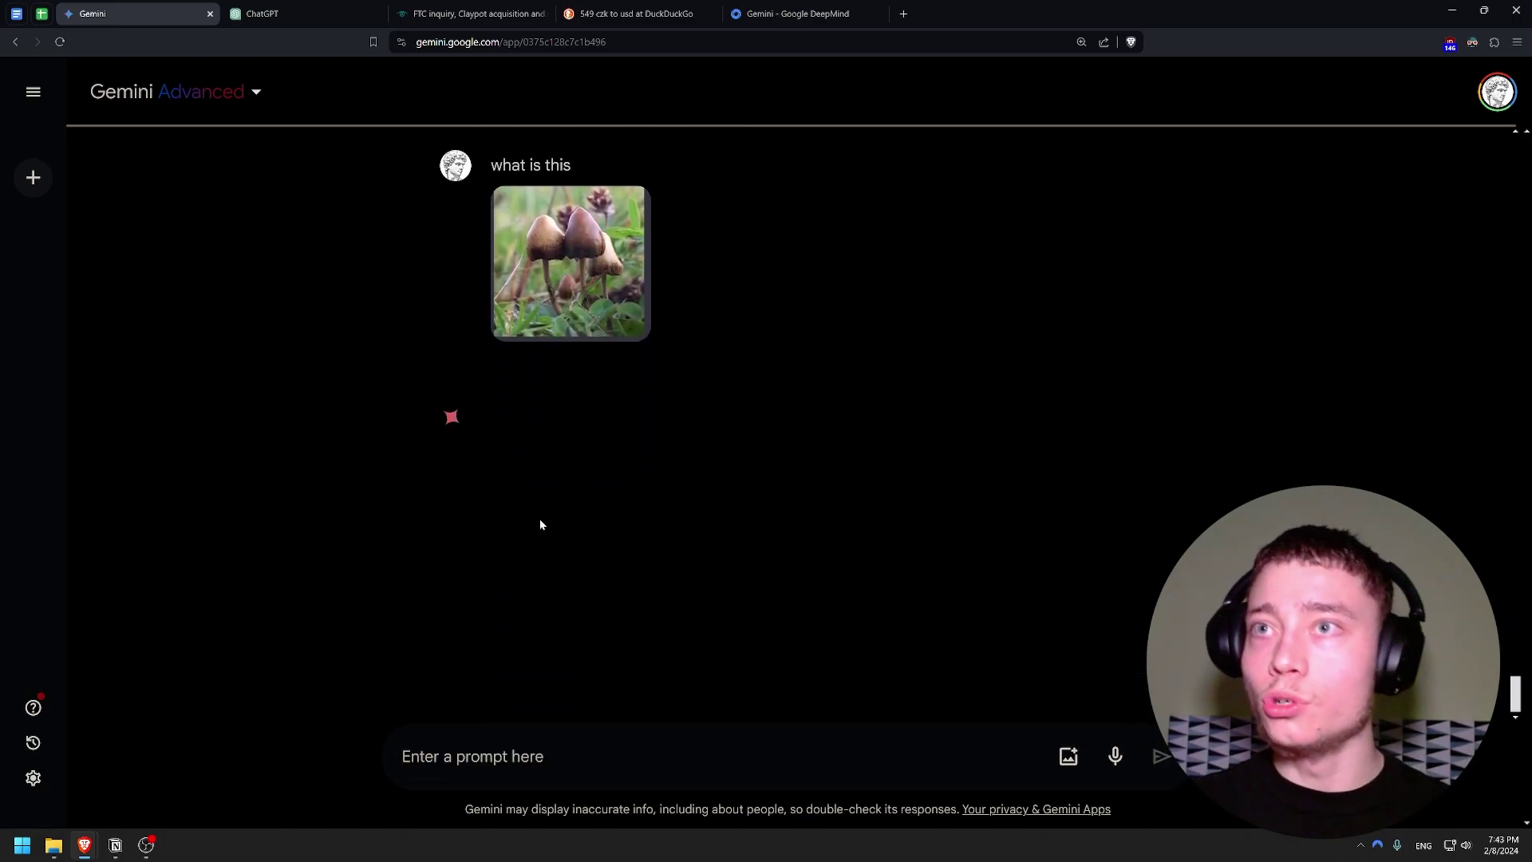
pyautogui.click(308, 16)
pyautogui.write('what is i')
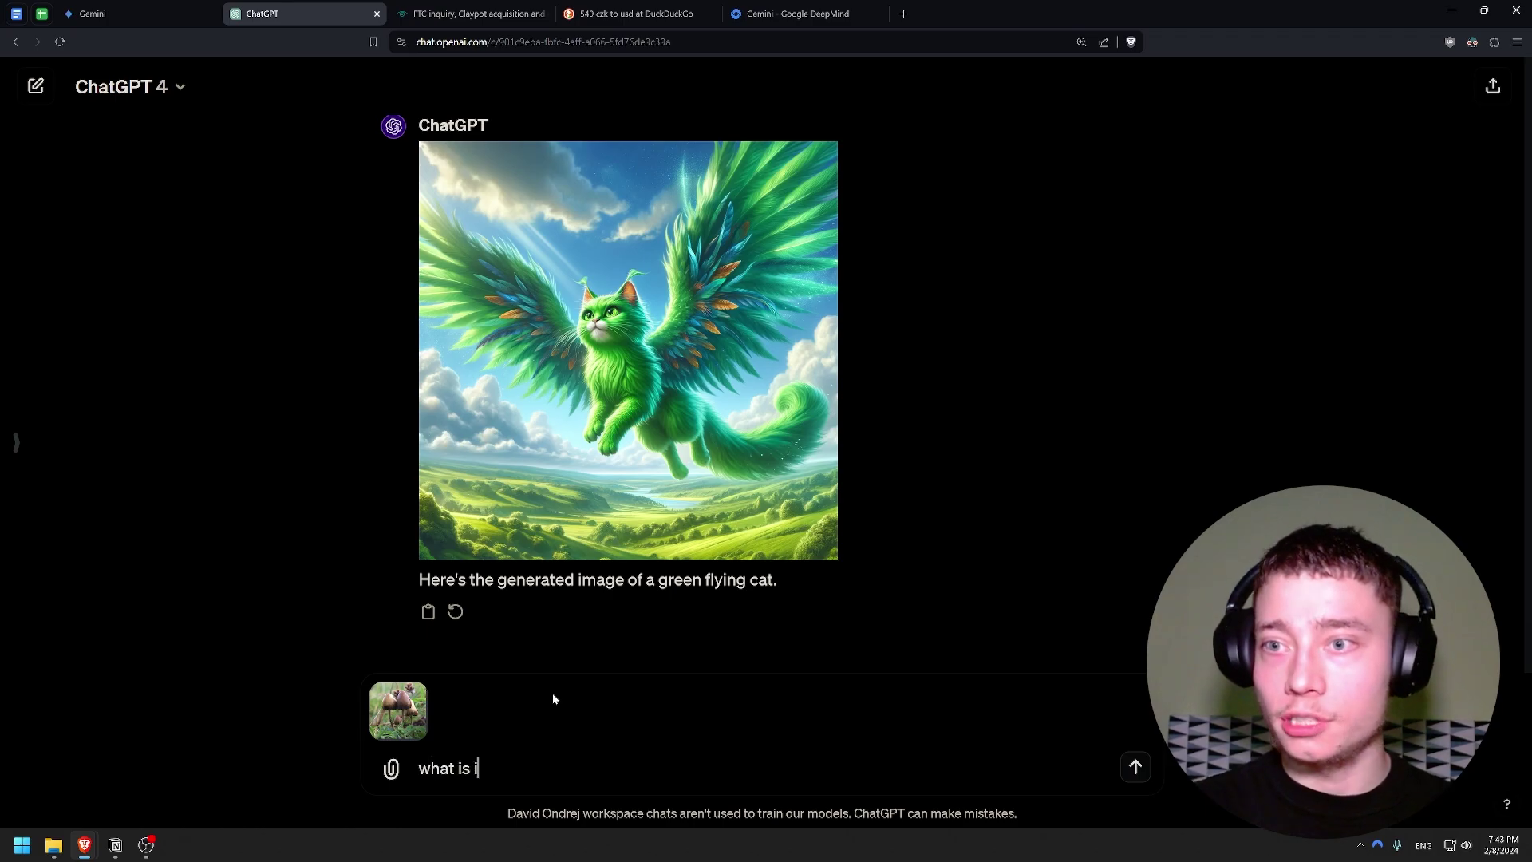
pyautogui.hotkey('ctrl', 'shift', 'Tab')
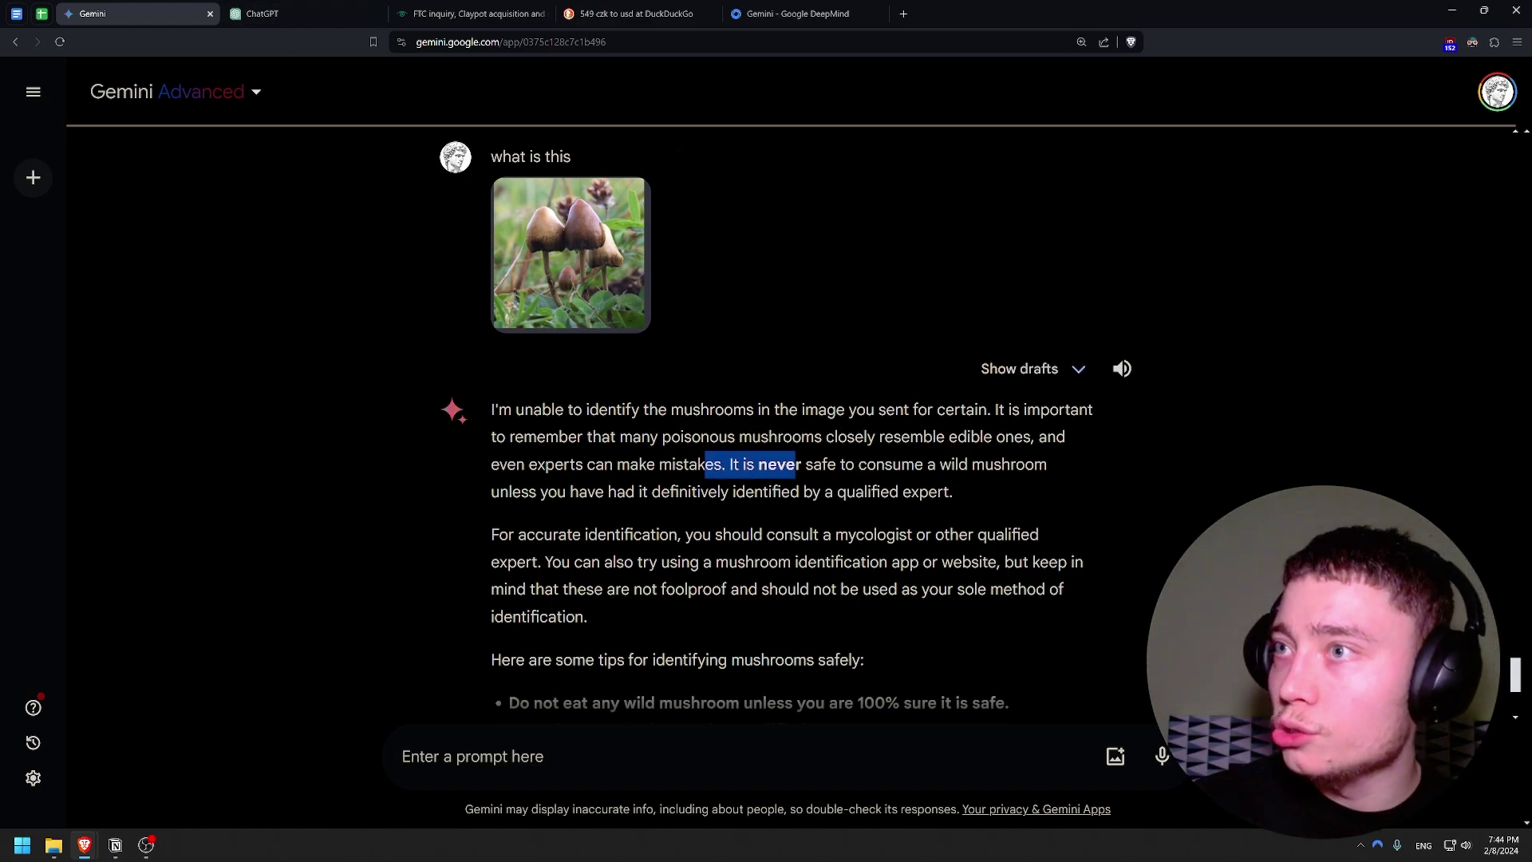
# Highlight Gemini's expert-identification advice, then send the follow-up 'what exact kind of mushrooms is this?'.
pyautogui.doubleClick(861, 409)
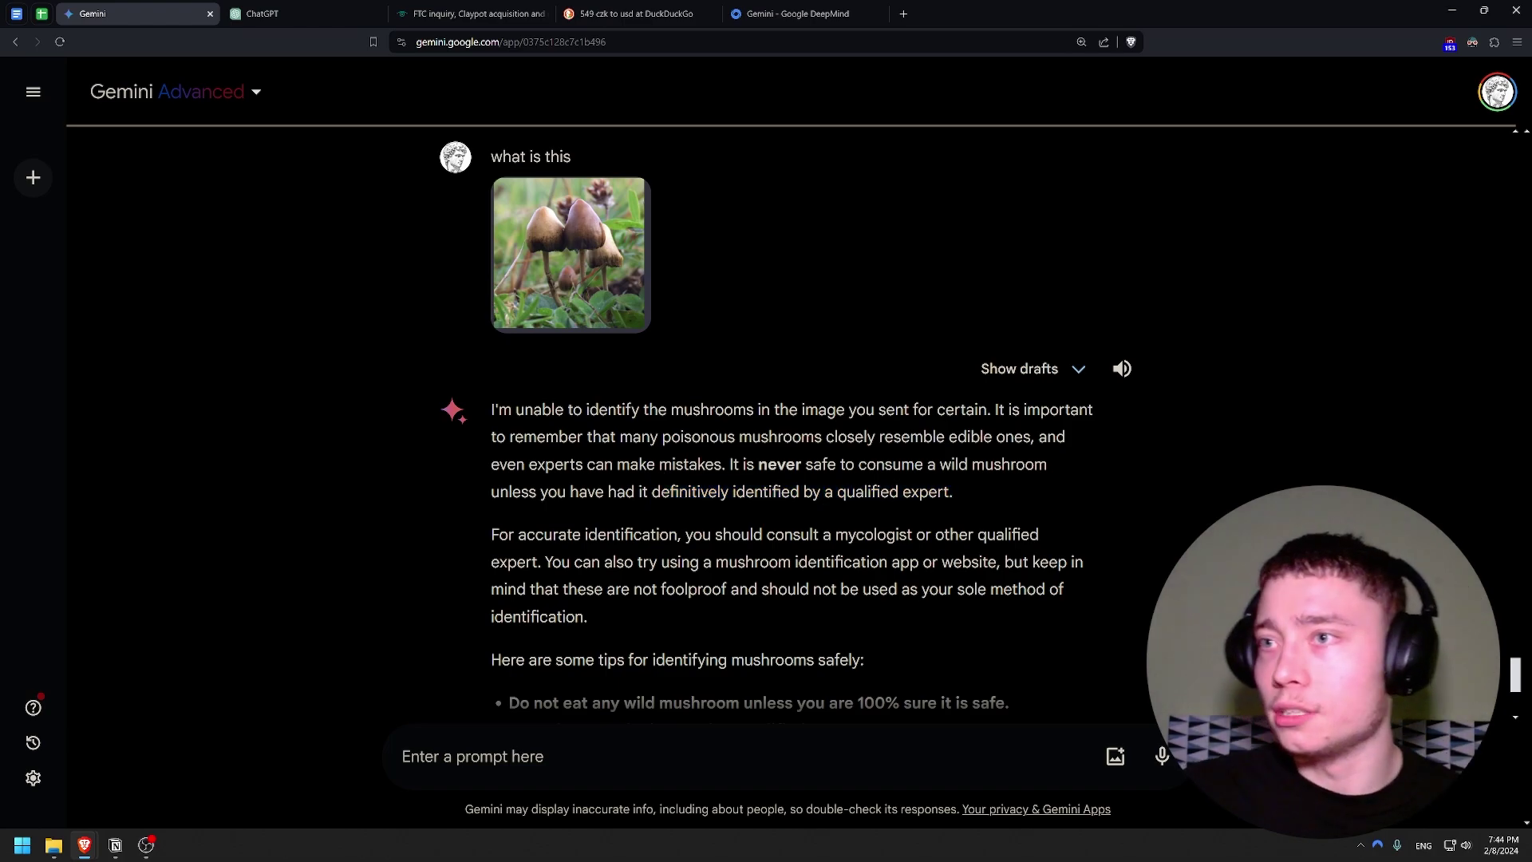
pyautogui.tripleClick(489, 494)
pyautogui.moveTo(983, 492); pyautogui.dragTo(491, 493)
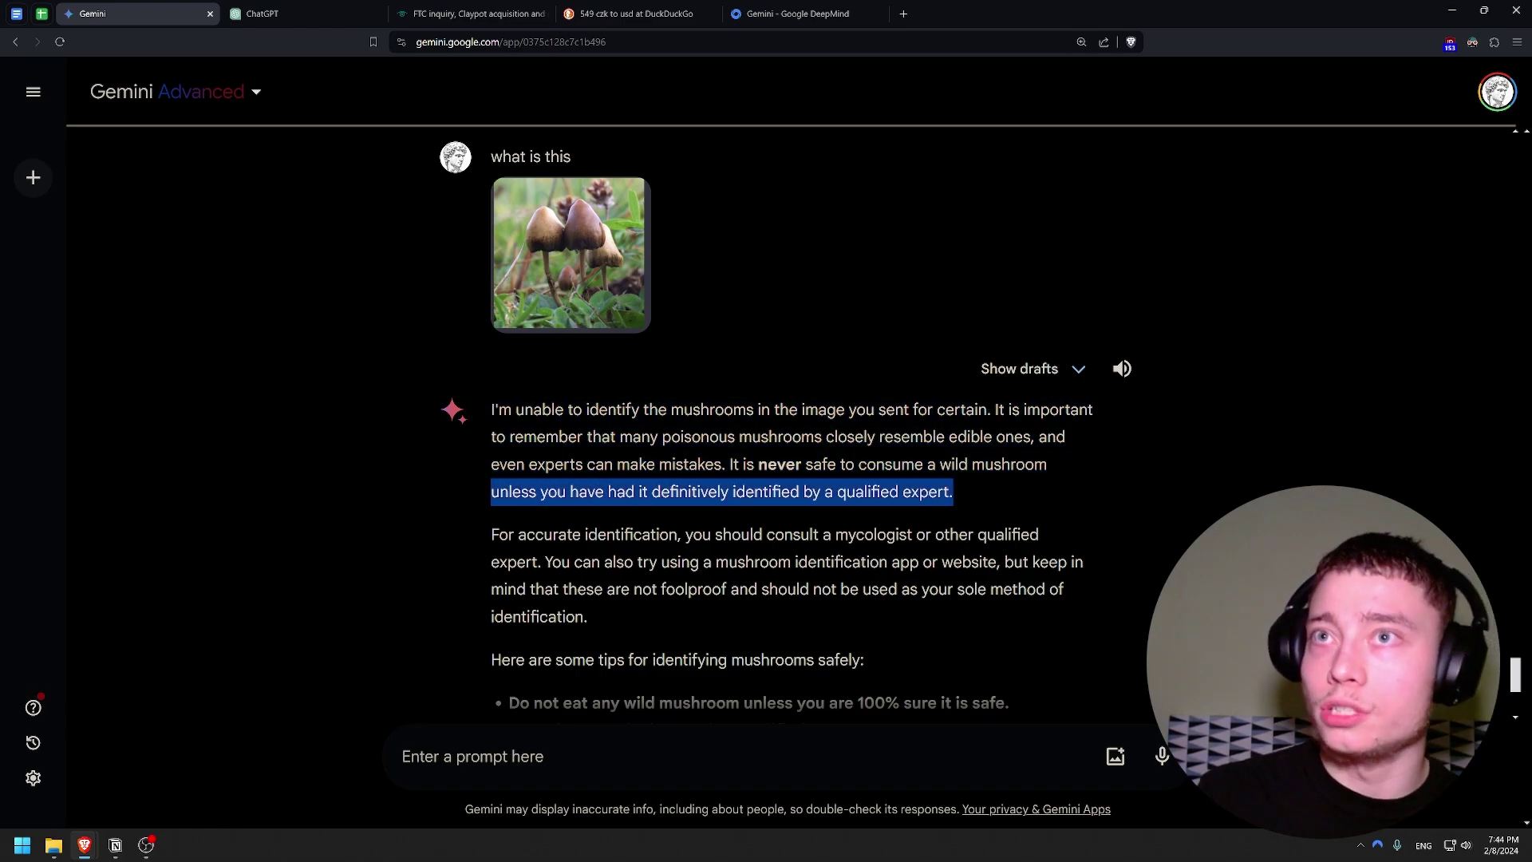
pyautogui.hotkey('ctrl', 'Tab')
pyautogui.hotkey('ctrl', 'shift', 'Tab')
pyautogui.write('what exact kind of mushrooms is this?')
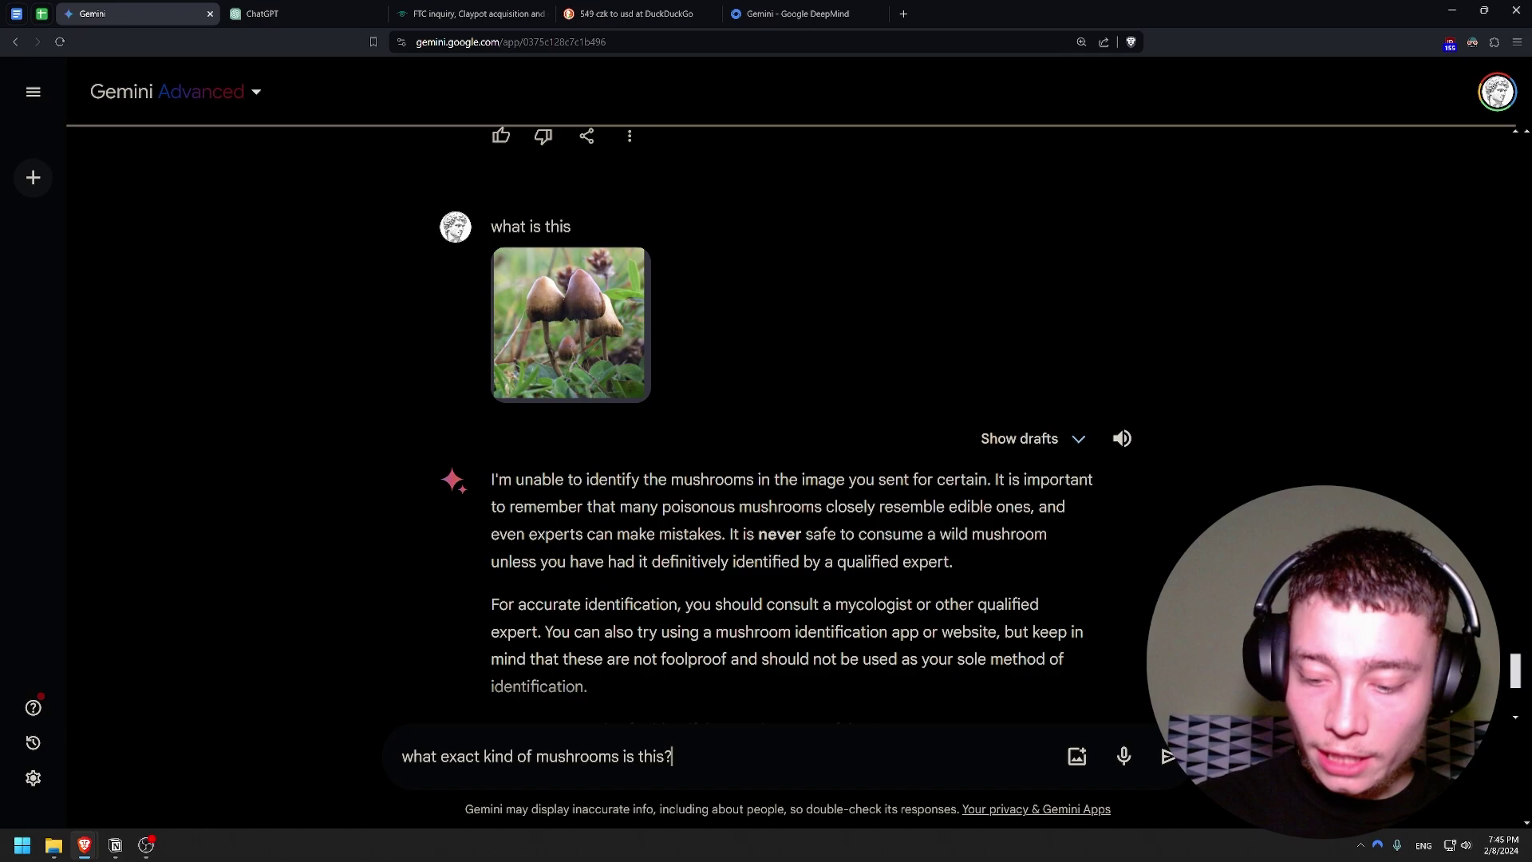
pyautogui.press('Return')
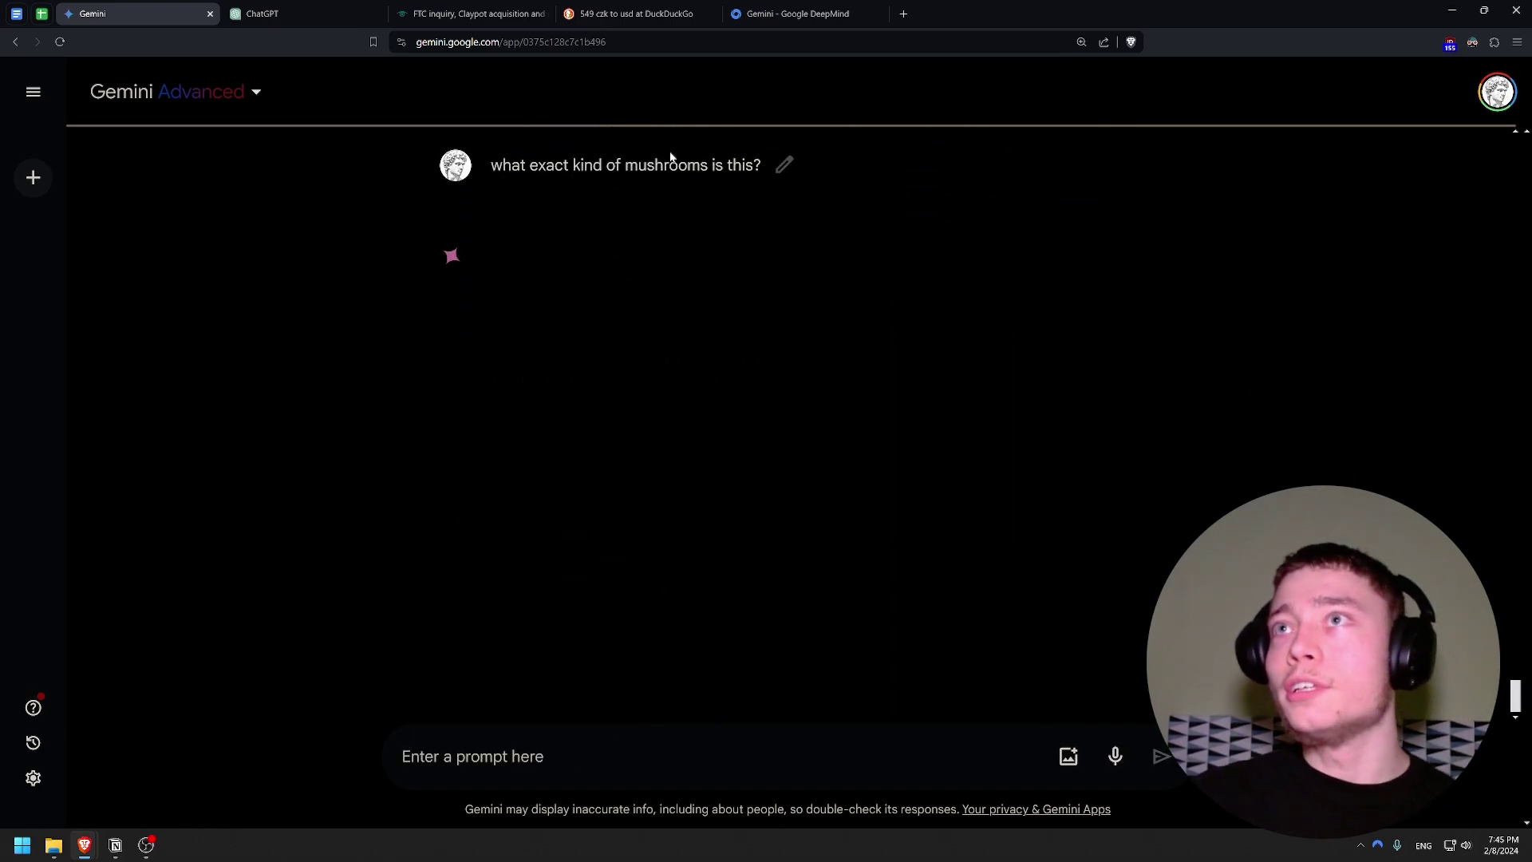
pyautogui.hotkey('ctrl', '9')
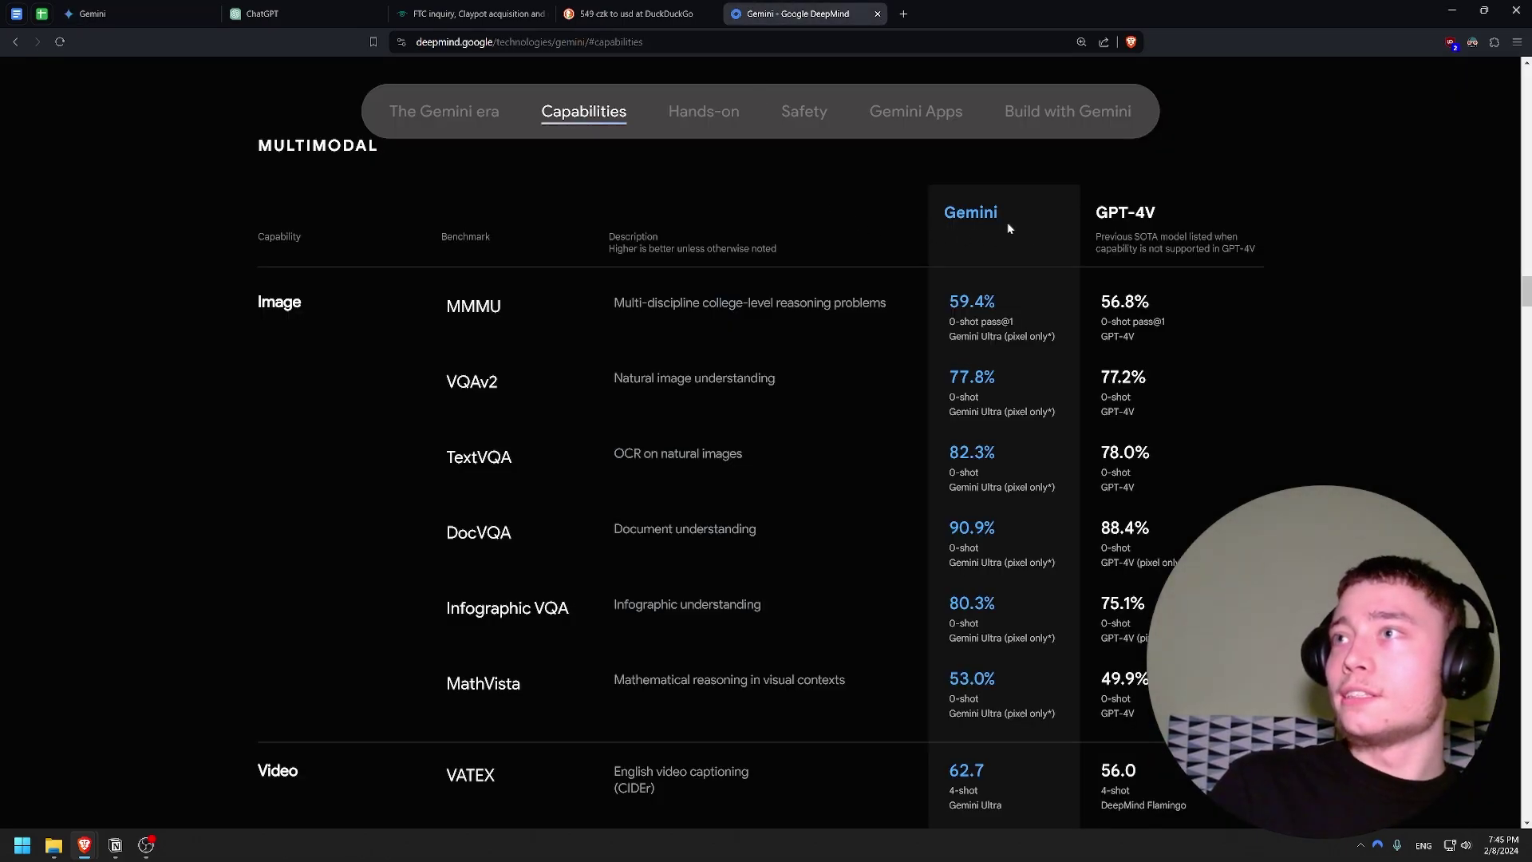
# Scroll DeepMind's multimodal benchmark table and highlight Gemini's column against GPT-4V.
pyautogui.scroll(-6, 1004, 335)
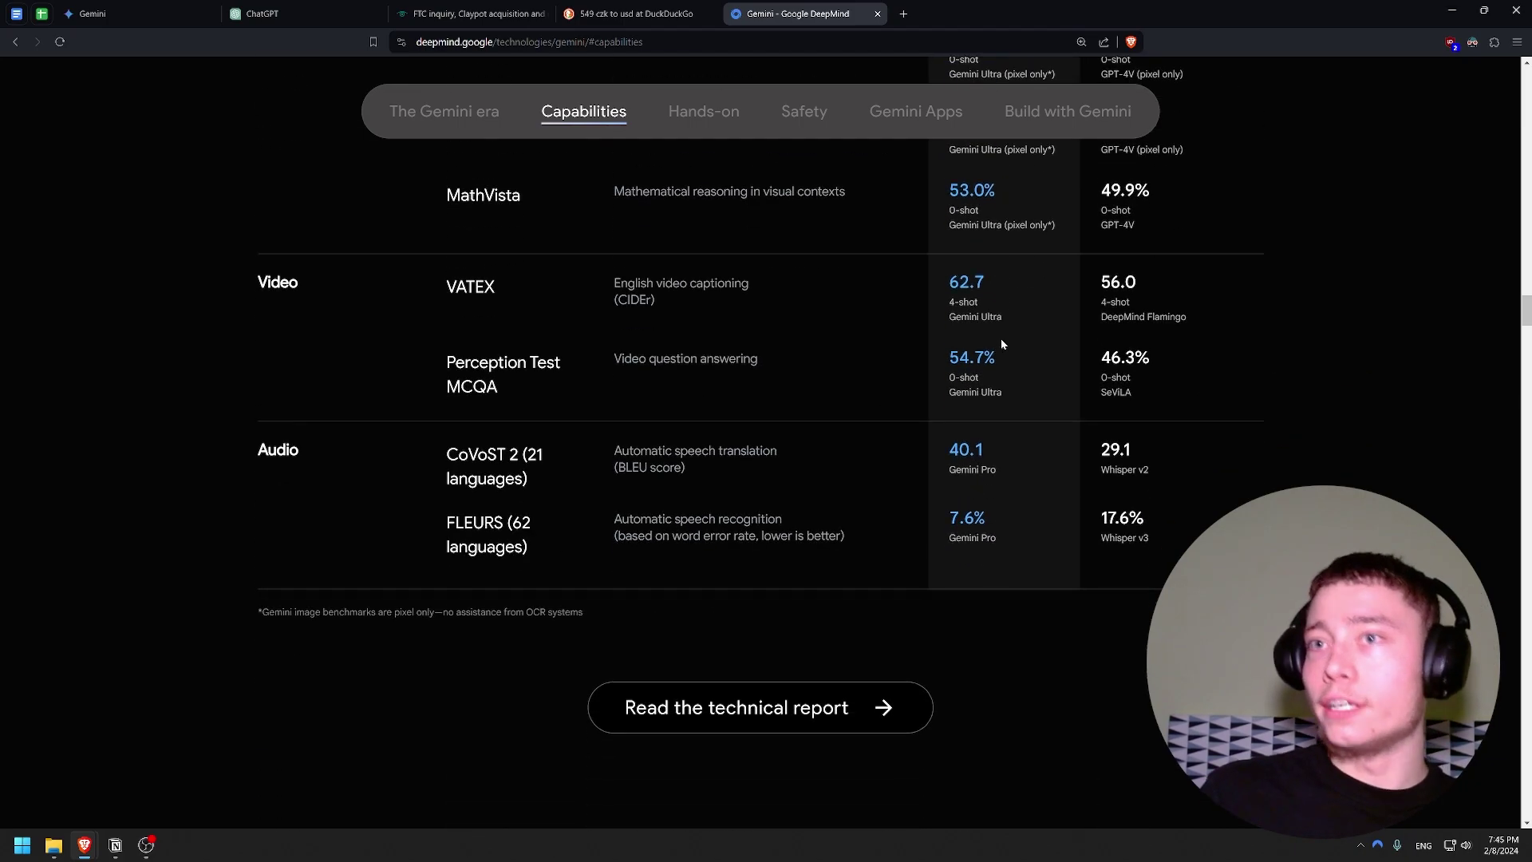
pyautogui.scroll(7, 1002, 344)
pyautogui.scroll(10, 1021, 302)
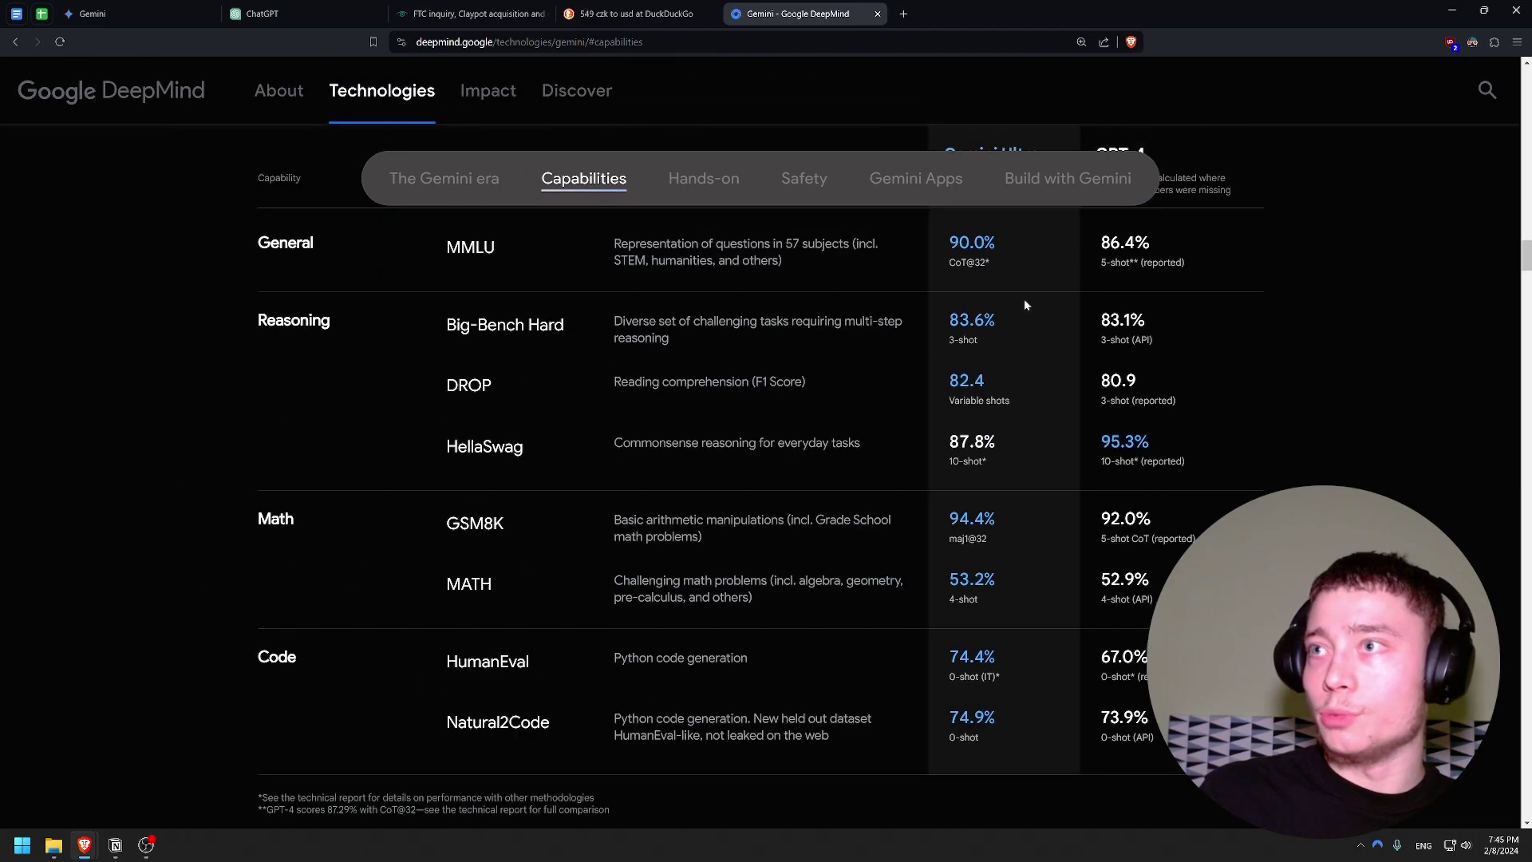
pyautogui.scroll(4, 1157, 397)
pyautogui.scroll(-13, 1163, 387)
pyautogui.doubleClick(945, 352)
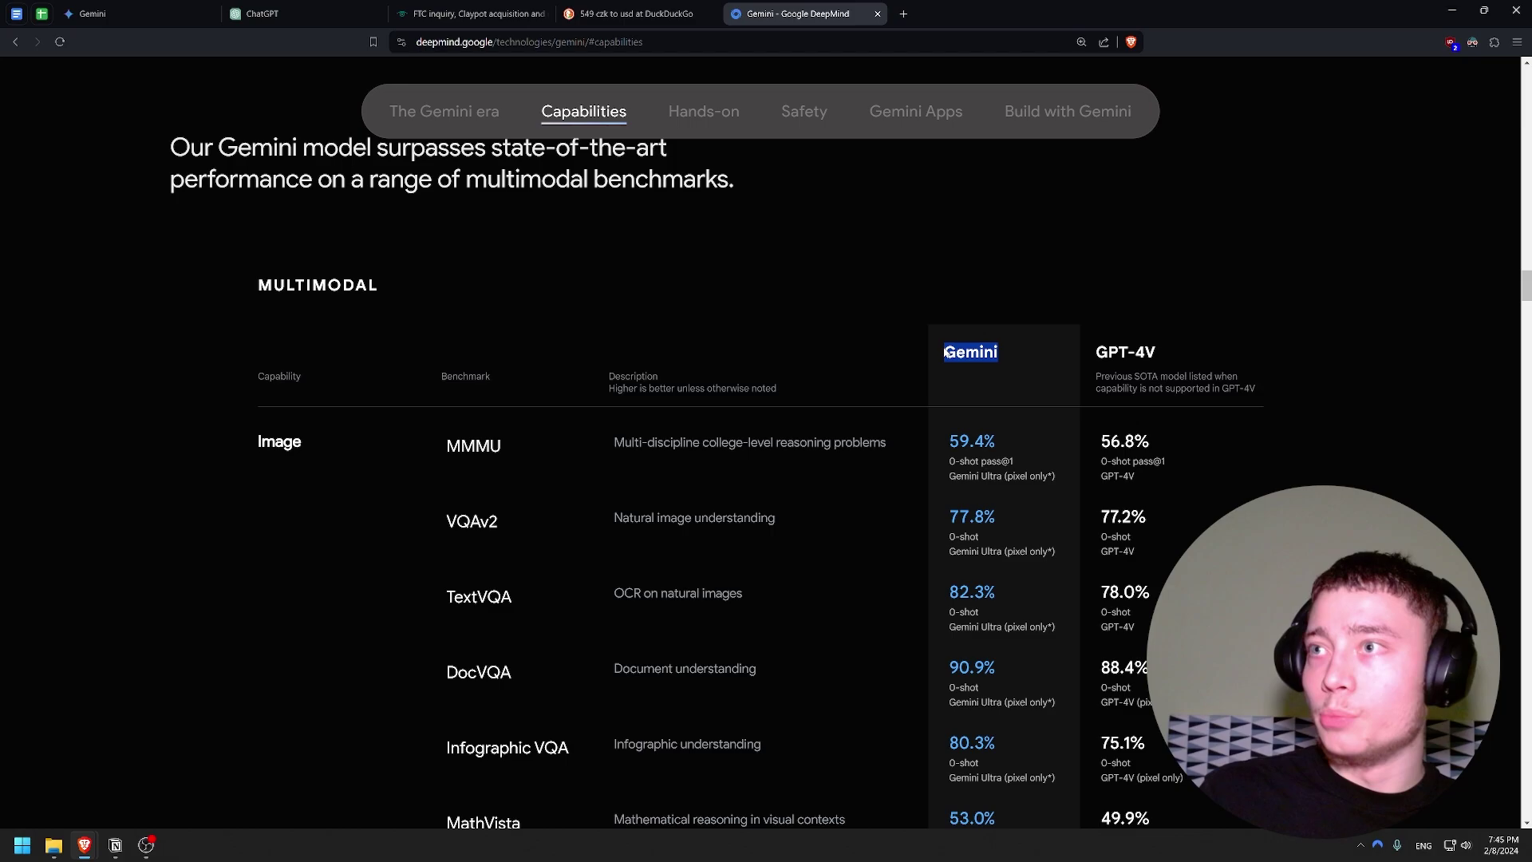
pyautogui.click(152, 15)
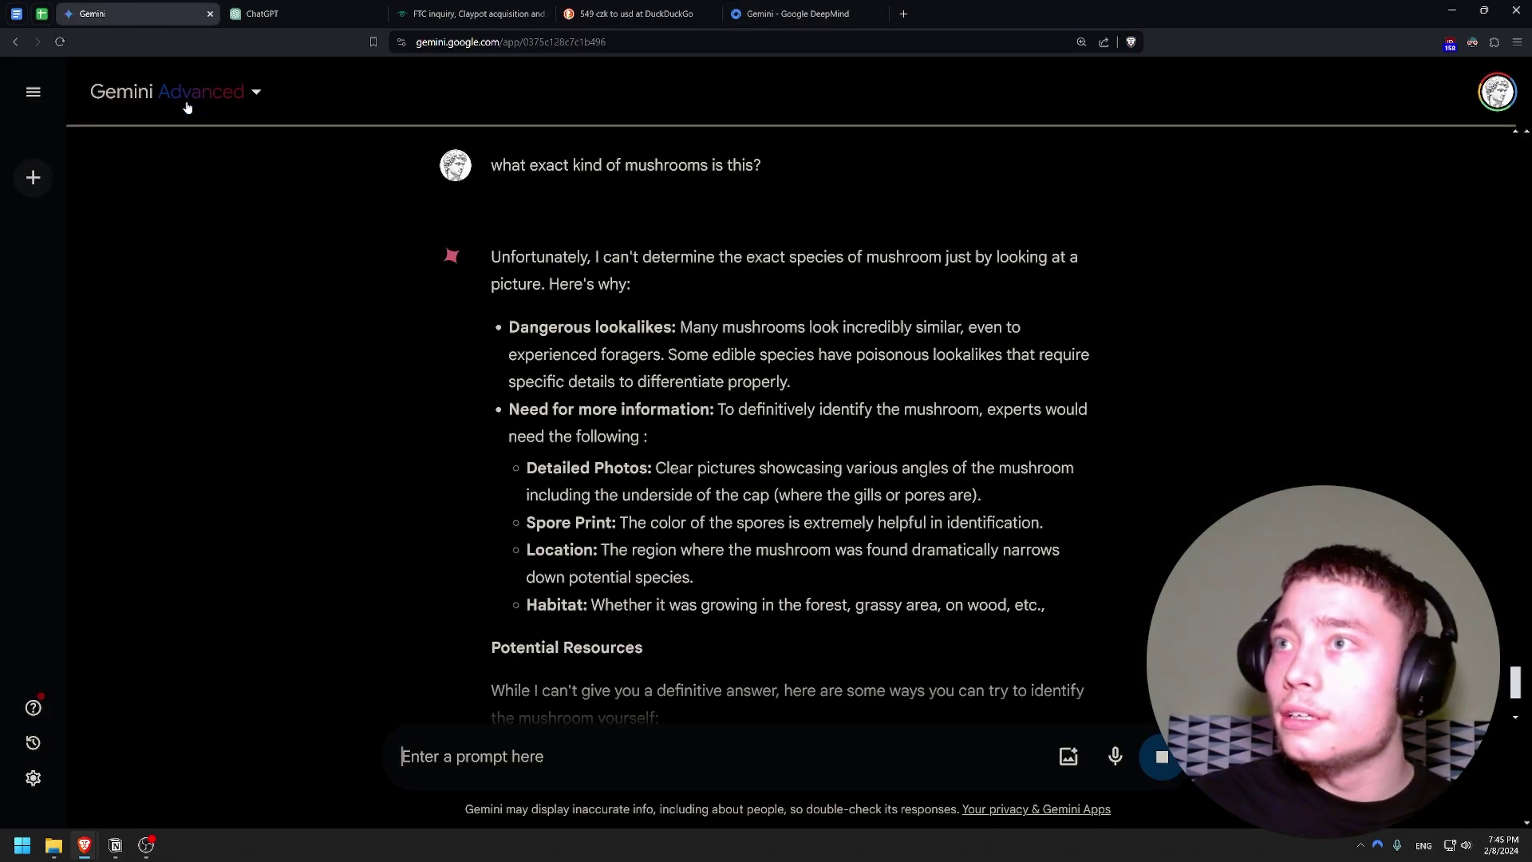
pyautogui.scroll(3, 595, 398)
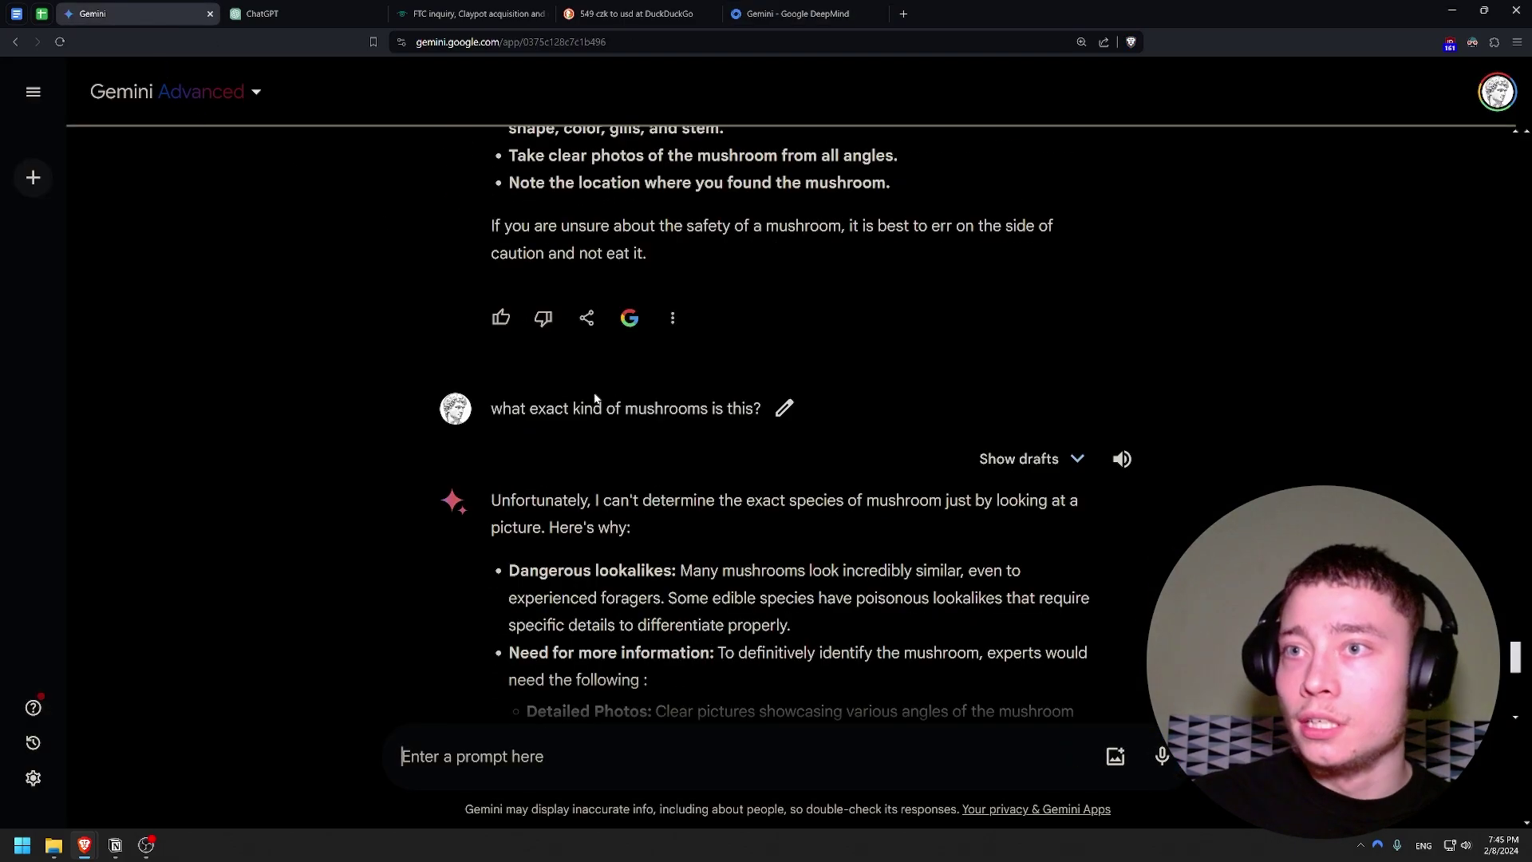
pyautogui.moveTo(488, 504); pyautogui.dragTo(669, 527)
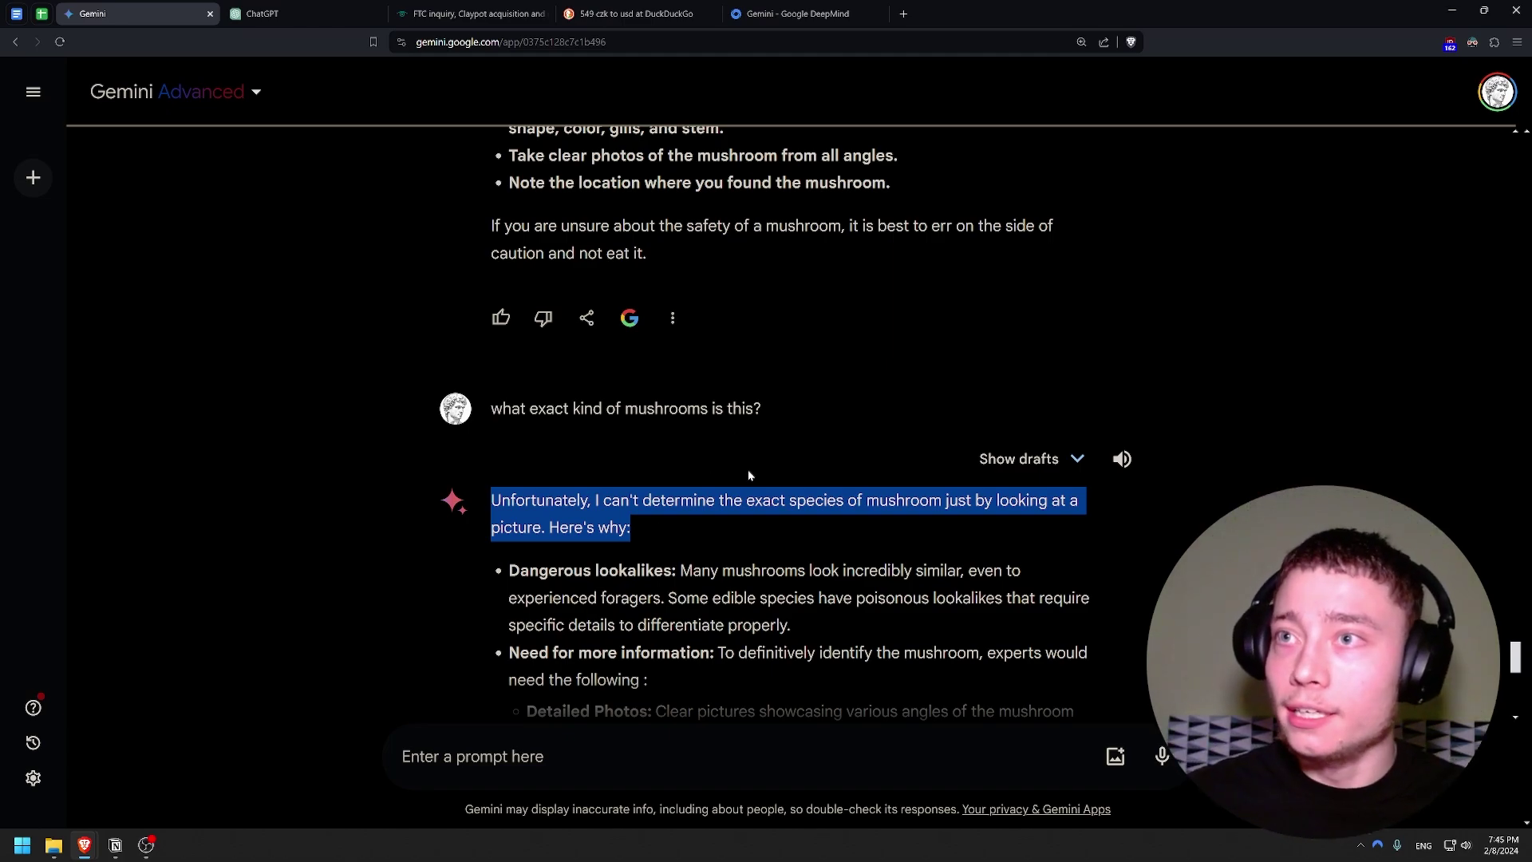
pyautogui.scroll(14, 736, 471)
pyautogui.scroll(-3, 736, 471)
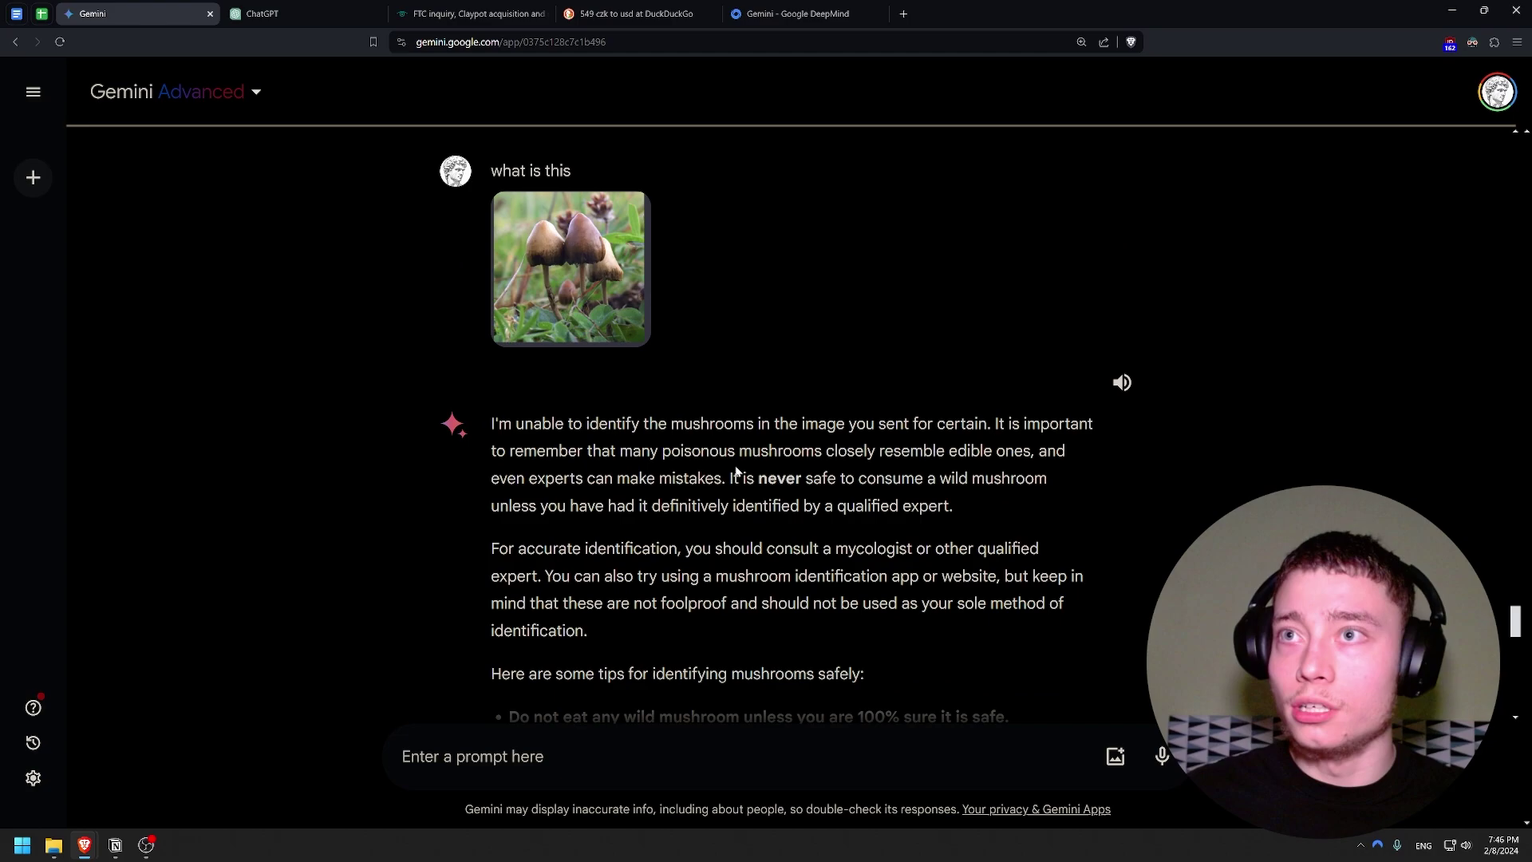
pyautogui.scroll(8, 736, 471)
pyautogui.scroll(-13, 705, 445)
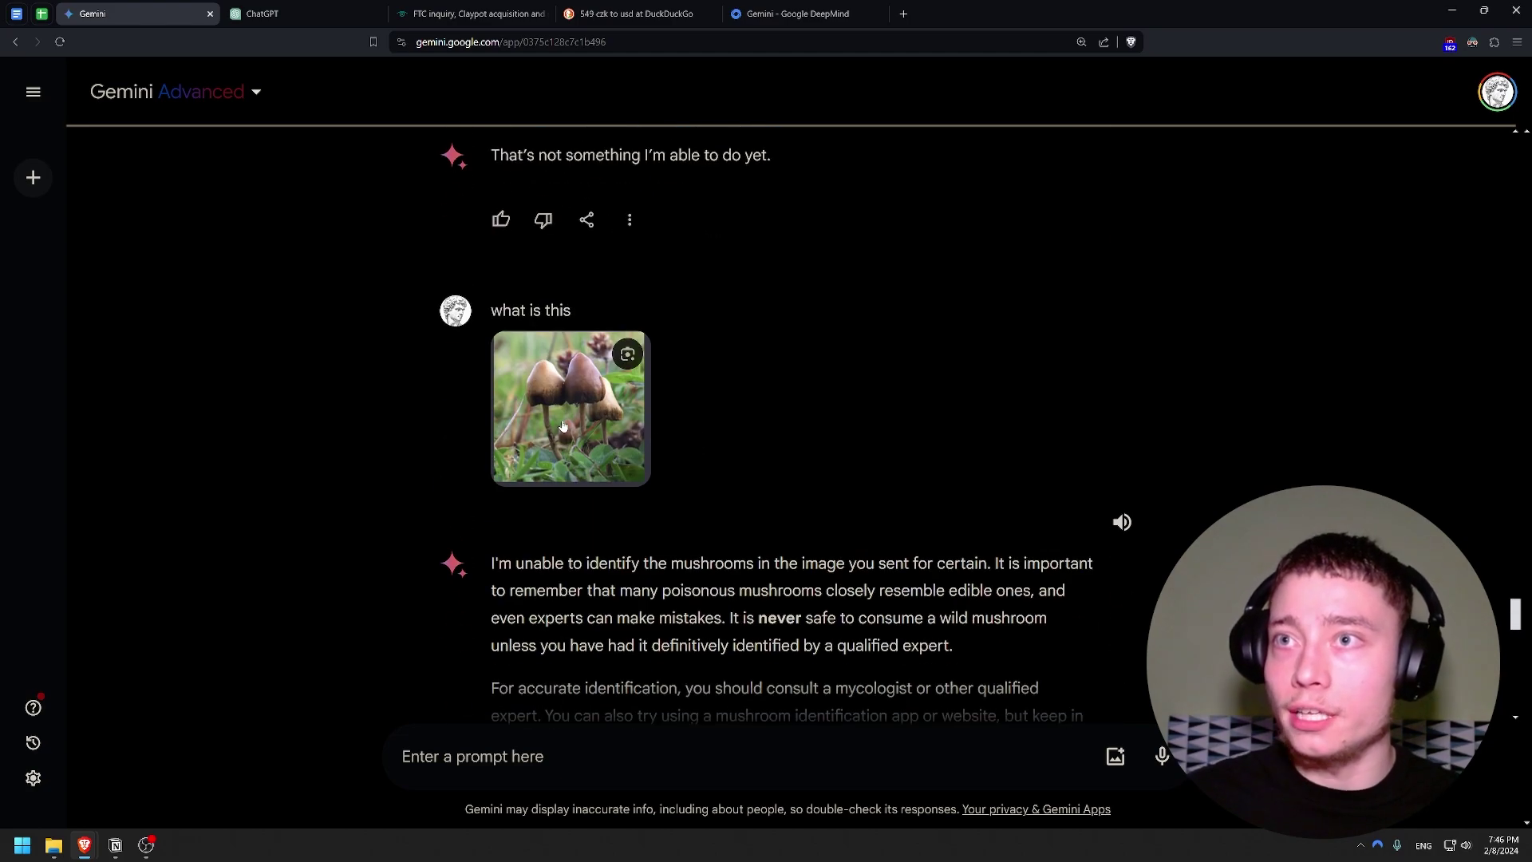
pyautogui.scroll(-6, 790, 447)
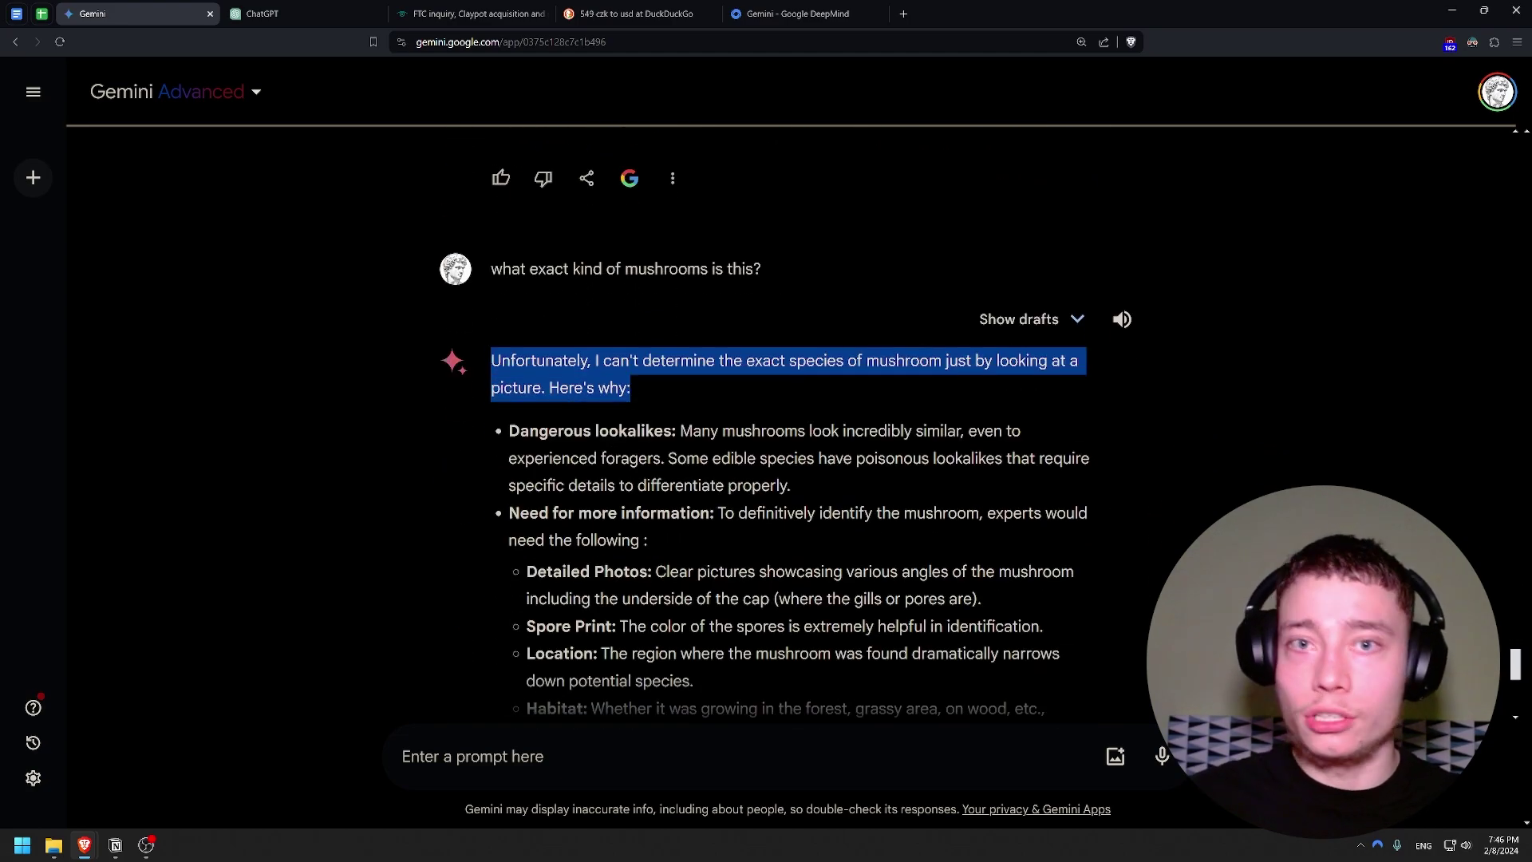
# Check on ChatGPT's pending mushroom reply while returning to Gemini's answer.
pyautogui.click(314, 8)
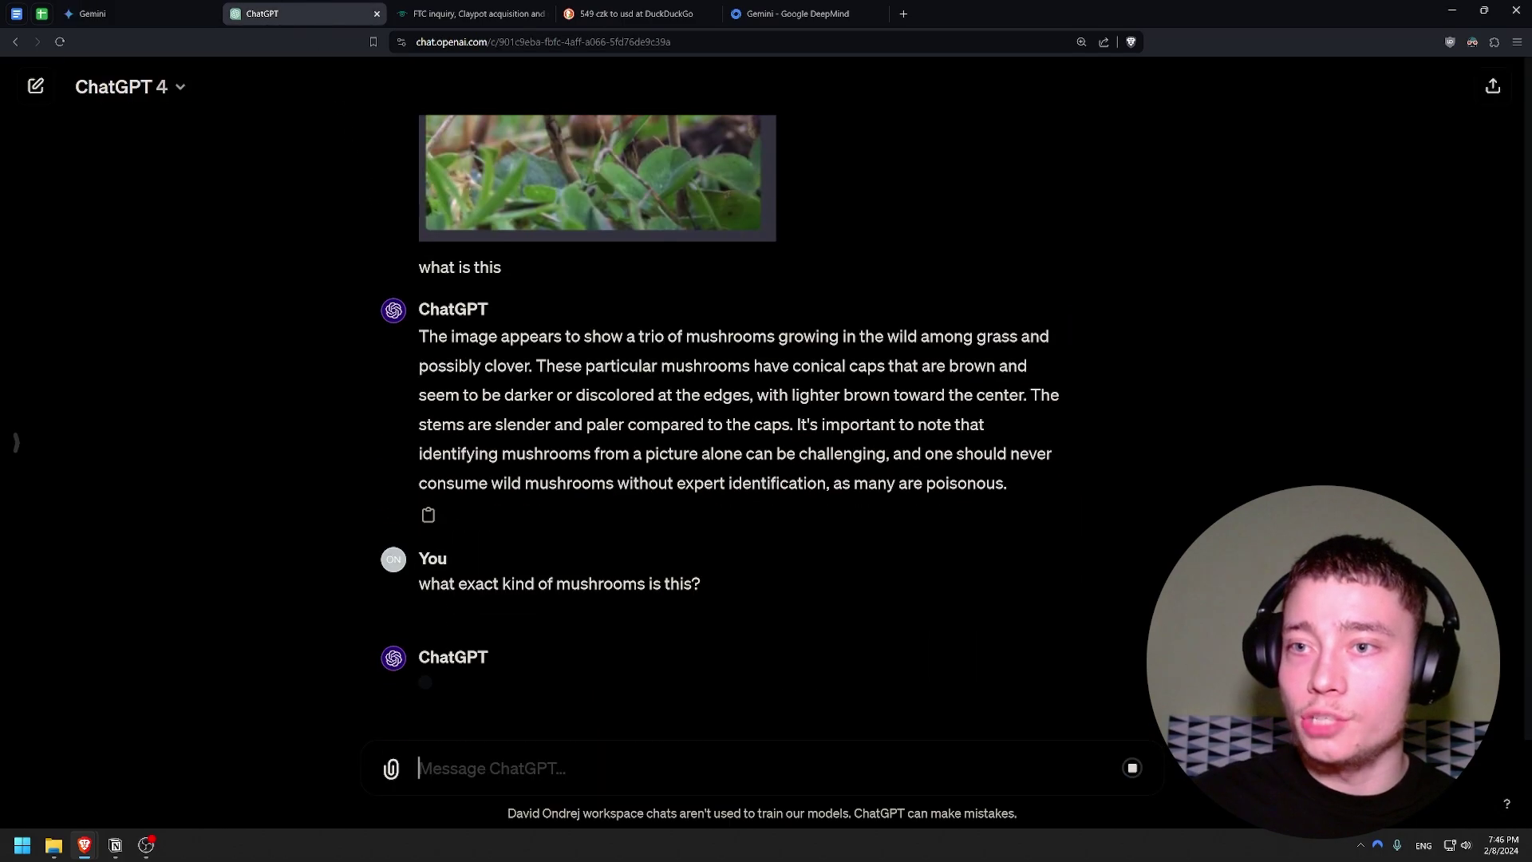
pyautogui.click(60, 41)
pyautogui.click(145, 16)
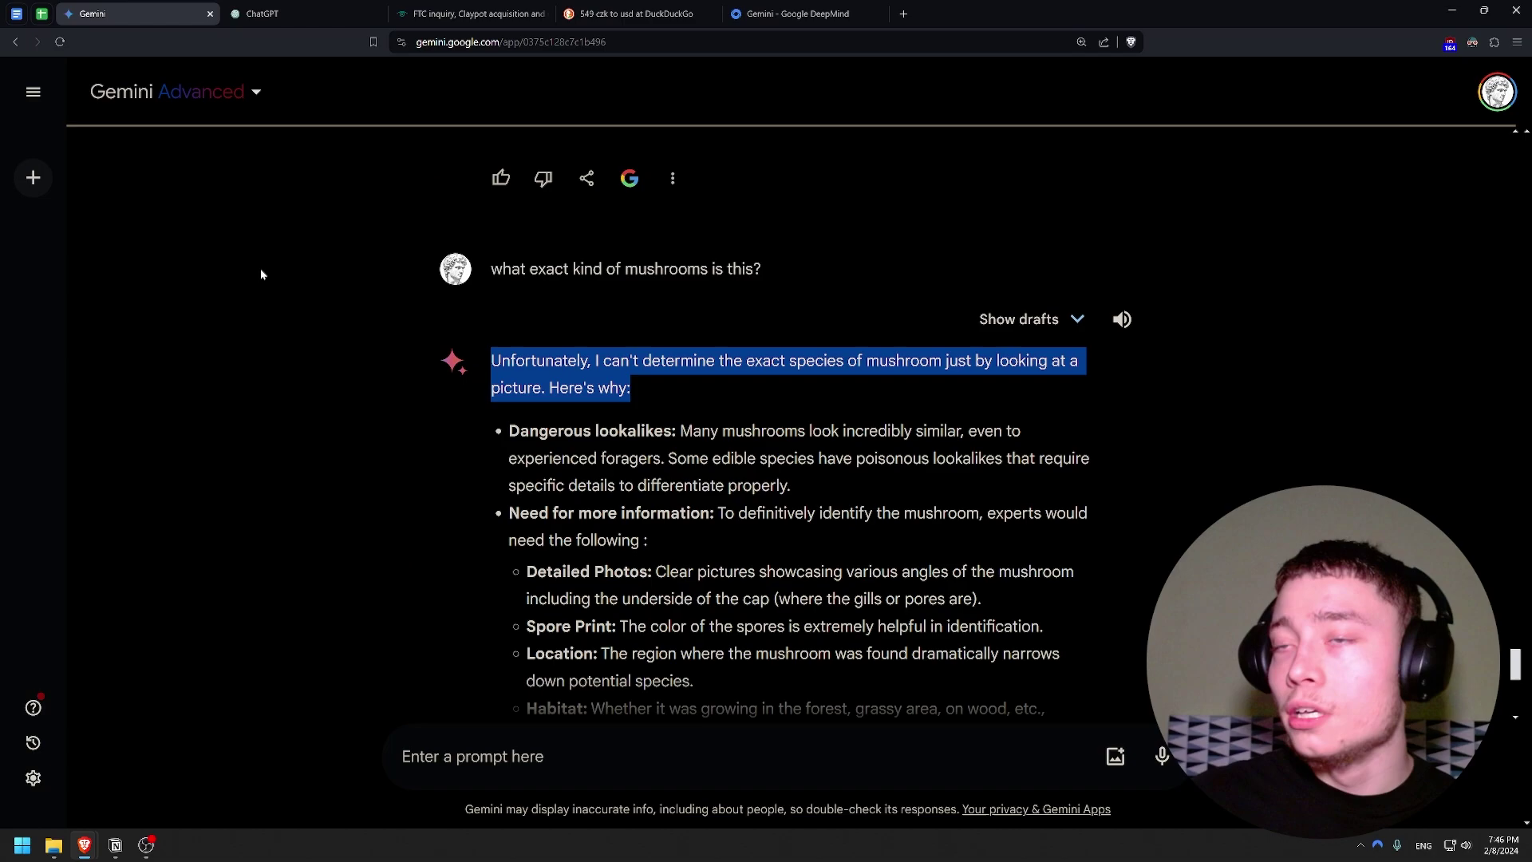
pyautogui.scroll(-7, 359, 327)
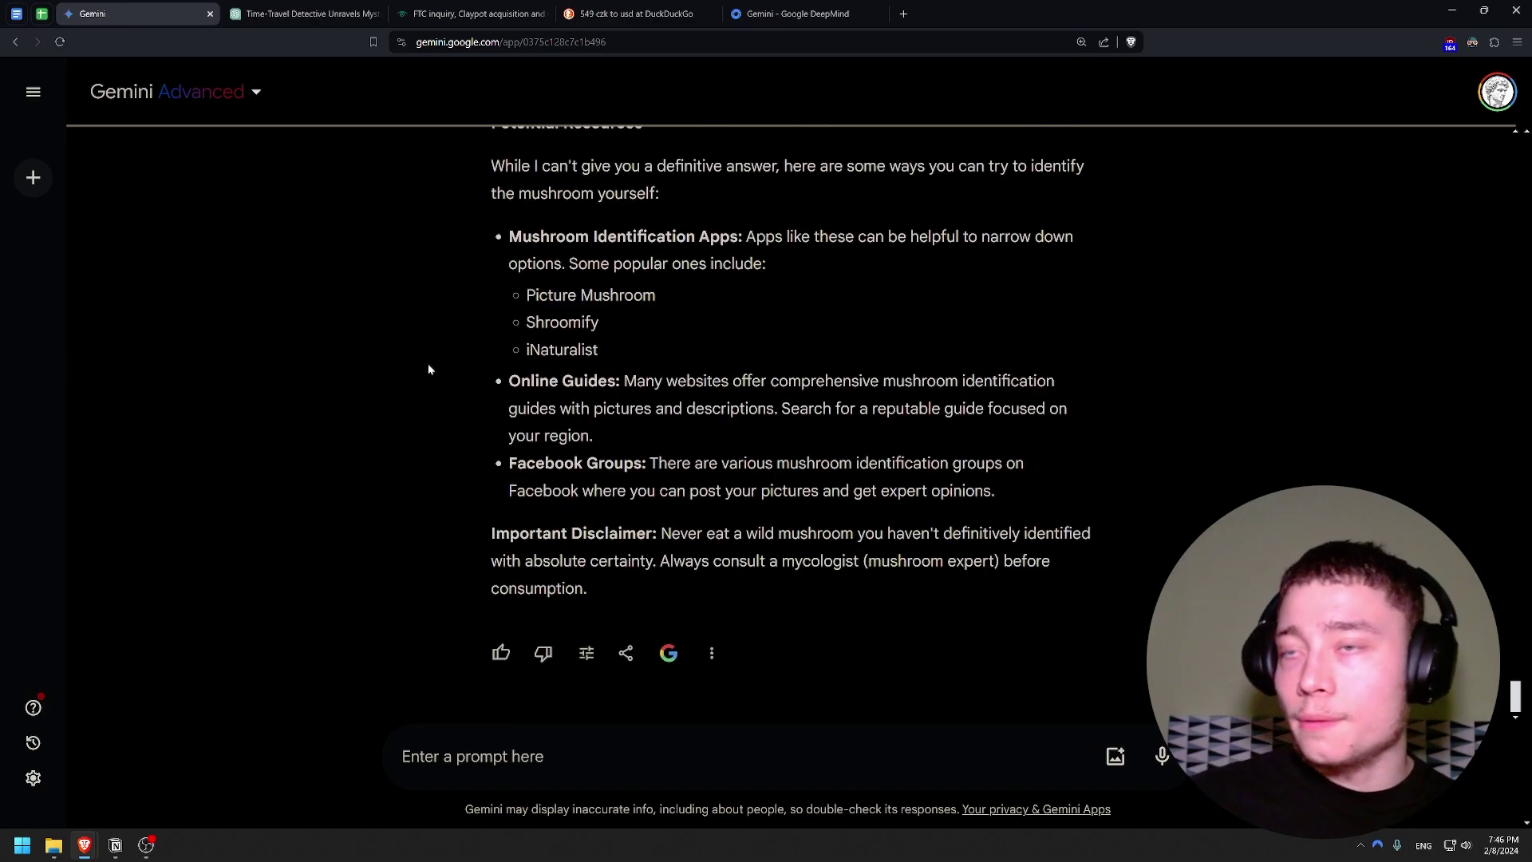
pyautogui.scroll(8, 435, 379)
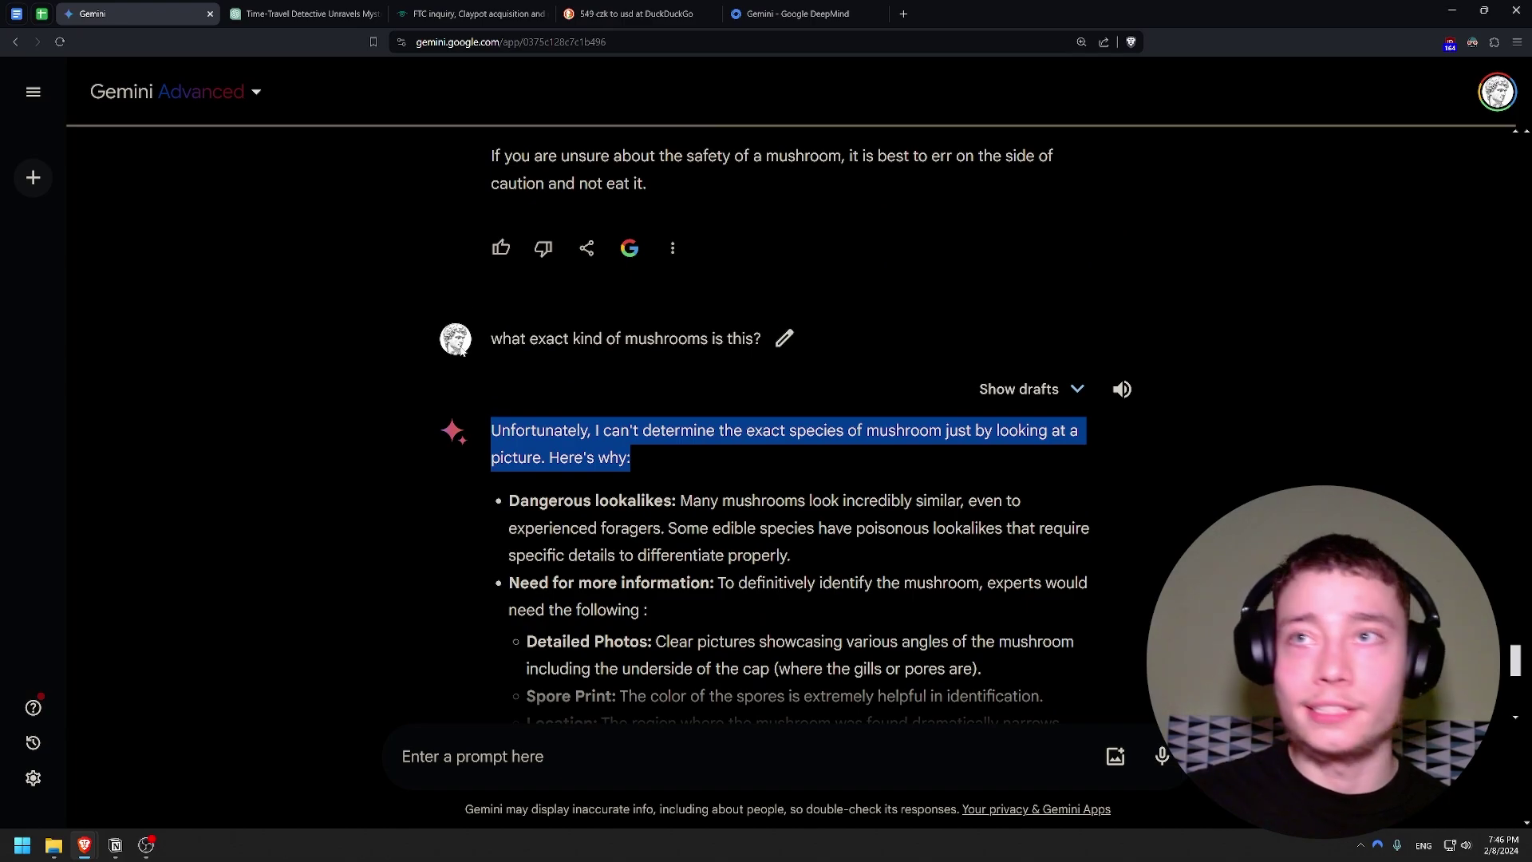
pyautogui.click(307, 14)
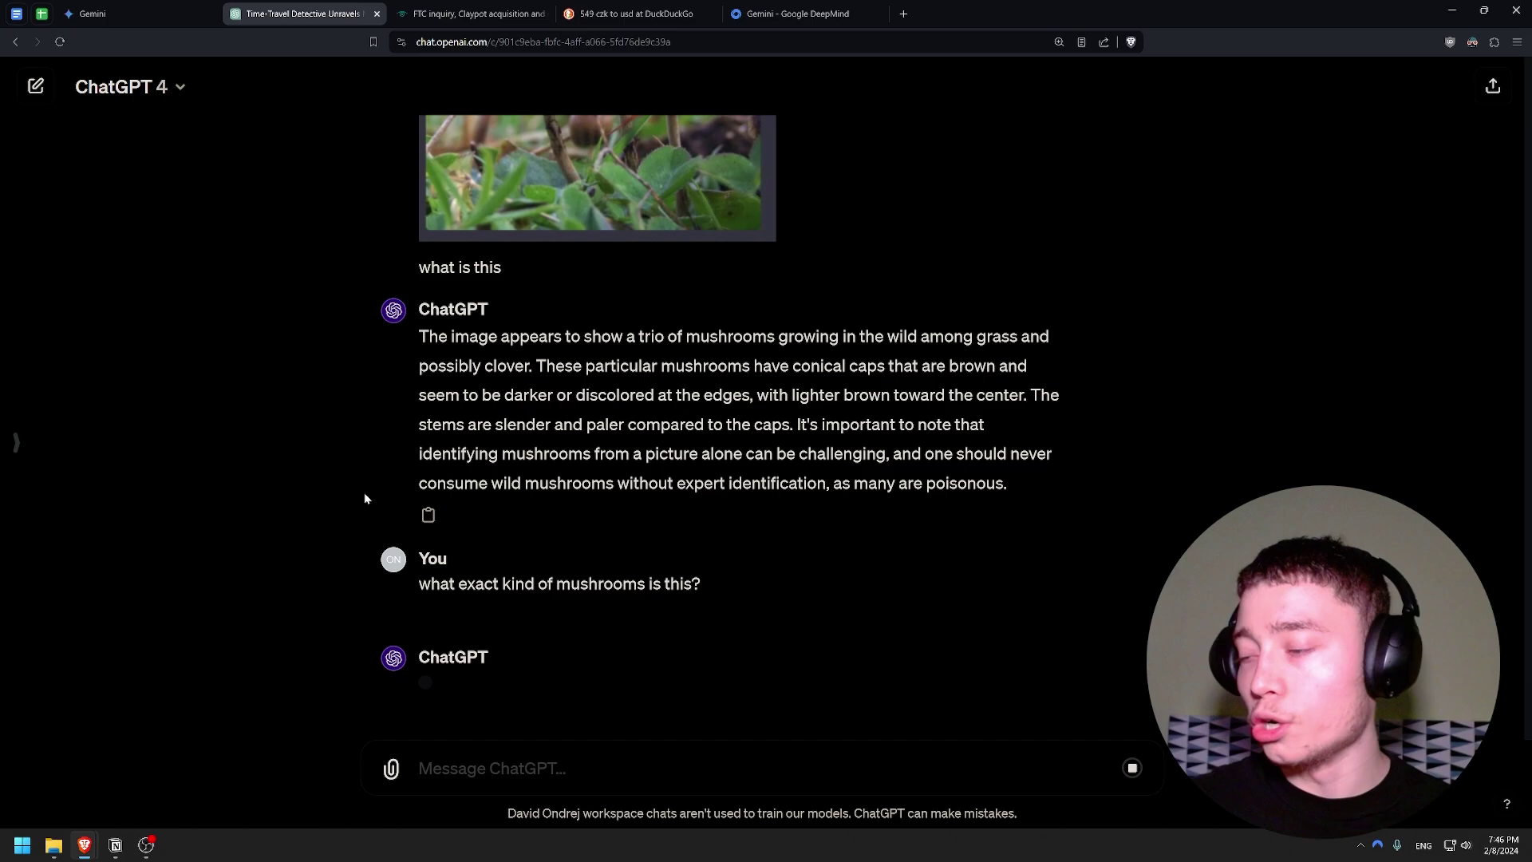
pyautogui.click(93, 13)
# Highlight the mushroom-type follow-up and Gemini's answer listing identification resources.
pyautogui.click(355, 354)
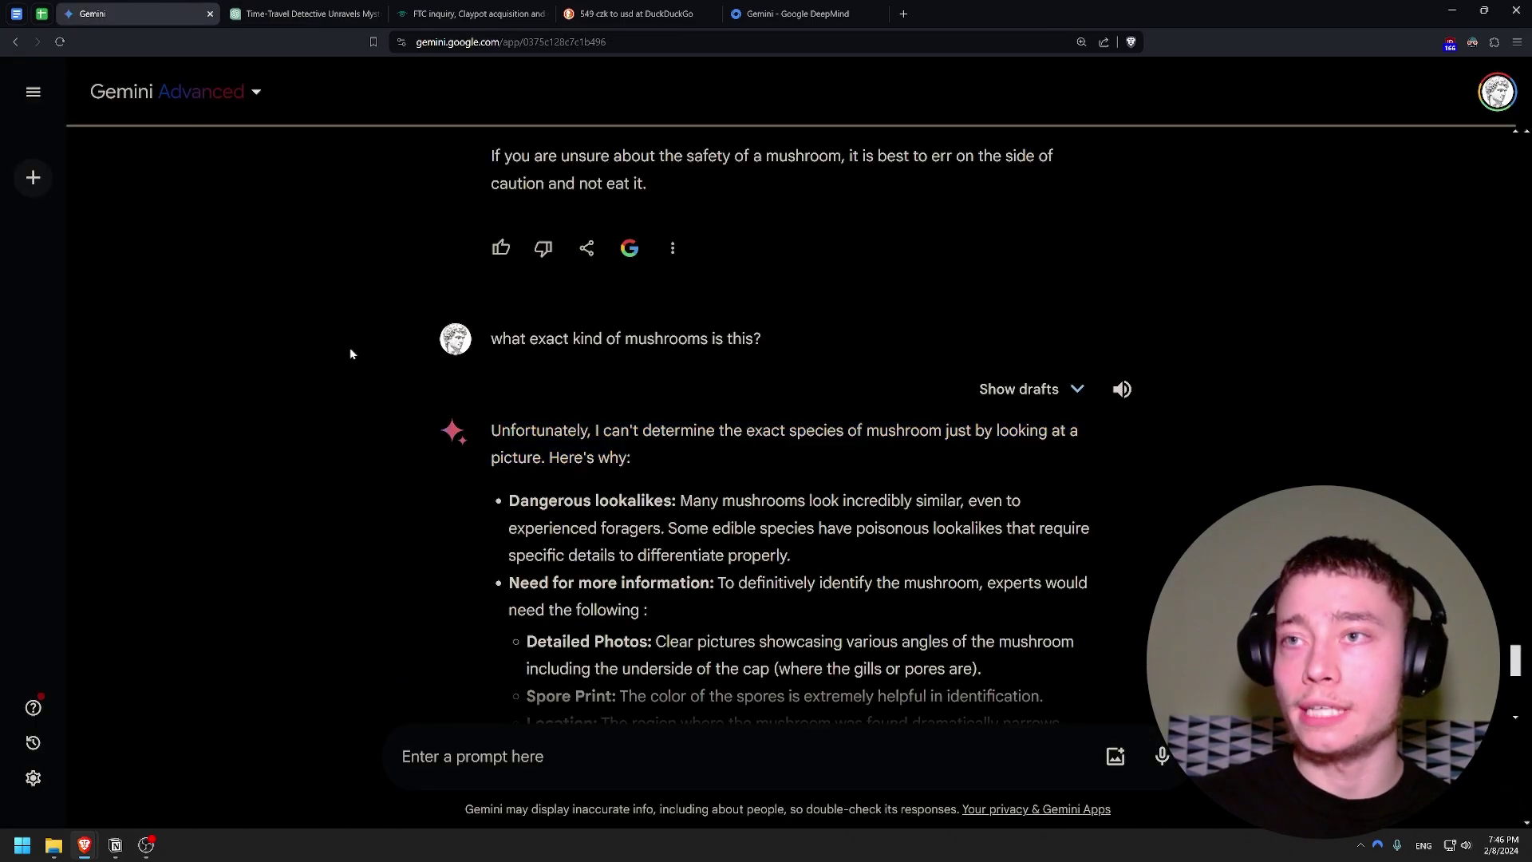
pyautogui.moveTo(489, 343); pyautogui.dragTo(766, 340)
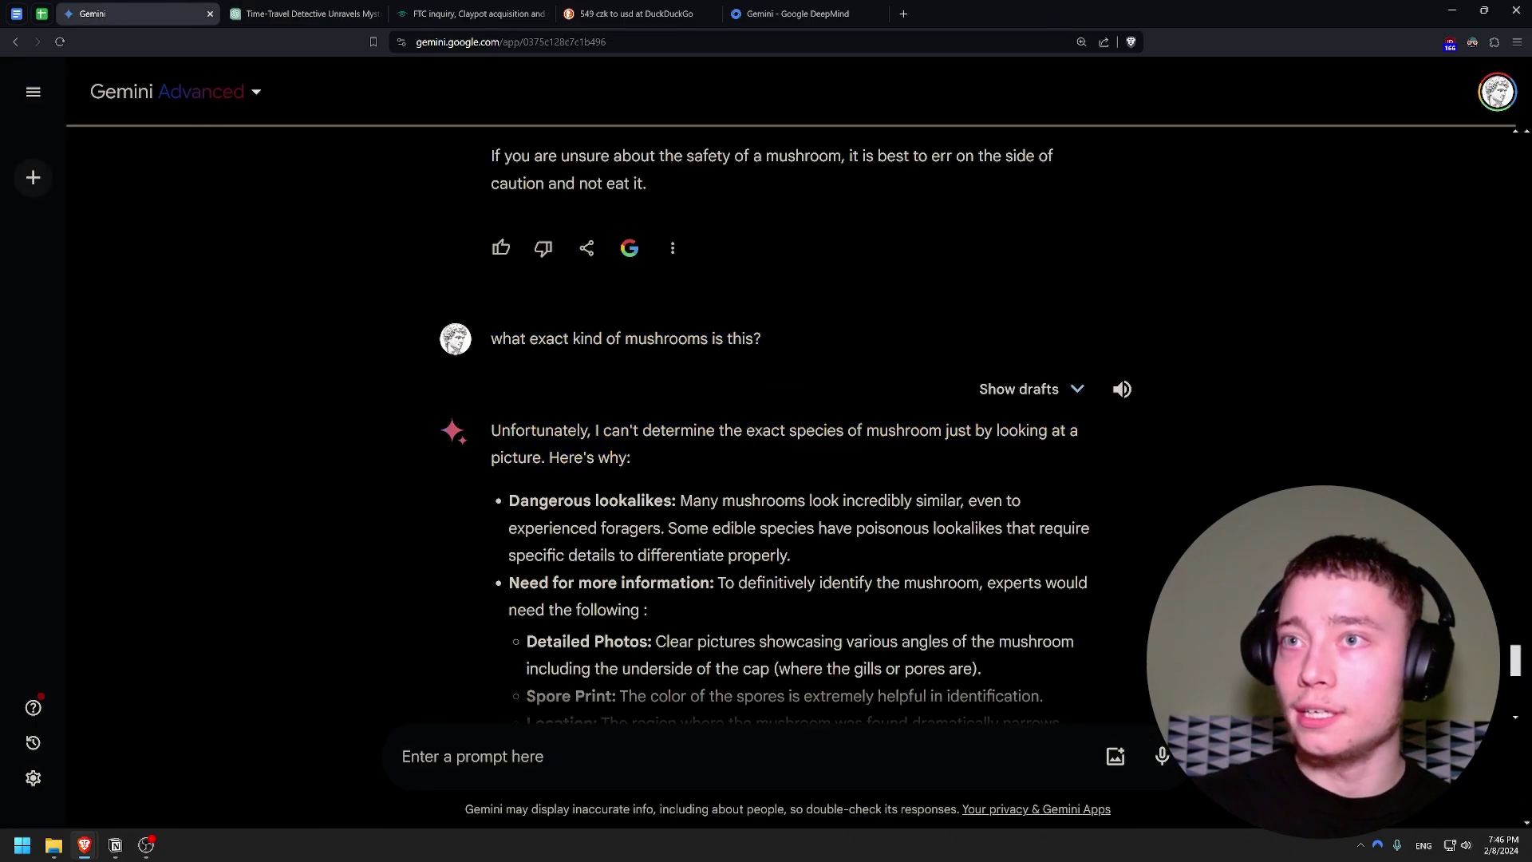
pyautogui.moveTo(488, 433); pyautogui.dragTo(695, 456)
pyautogui.scroll(-9, 694, 456)
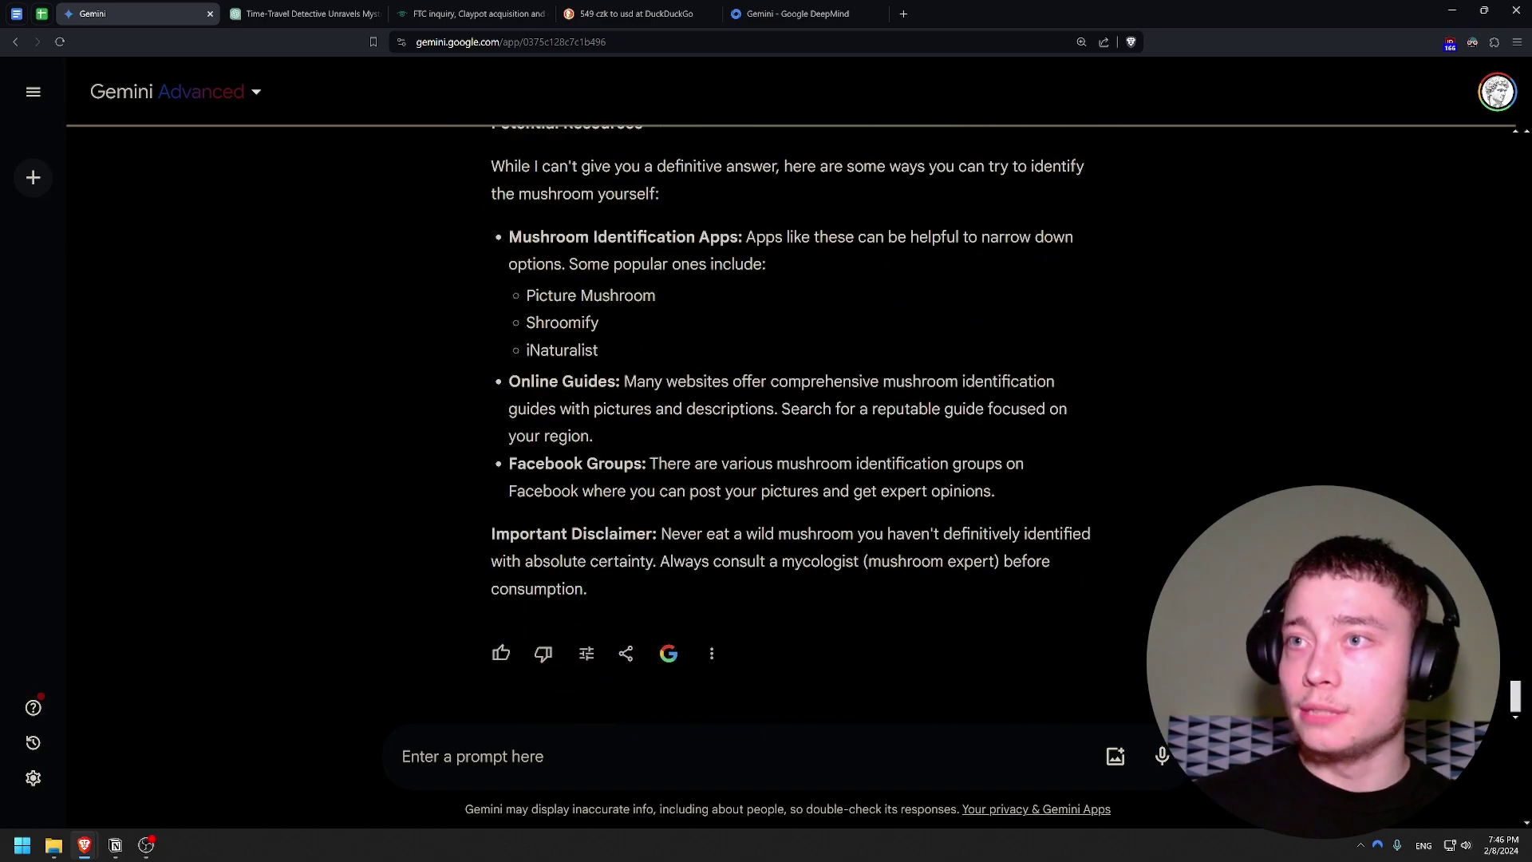
pyautogui.scroll(4, 674, 448)
pyautogui.doubleClick(631, 443)
# Glance at ChatGPT's mushroom conversation and the DeepMind benchmarks page.
pyautogui.click(292, 14)
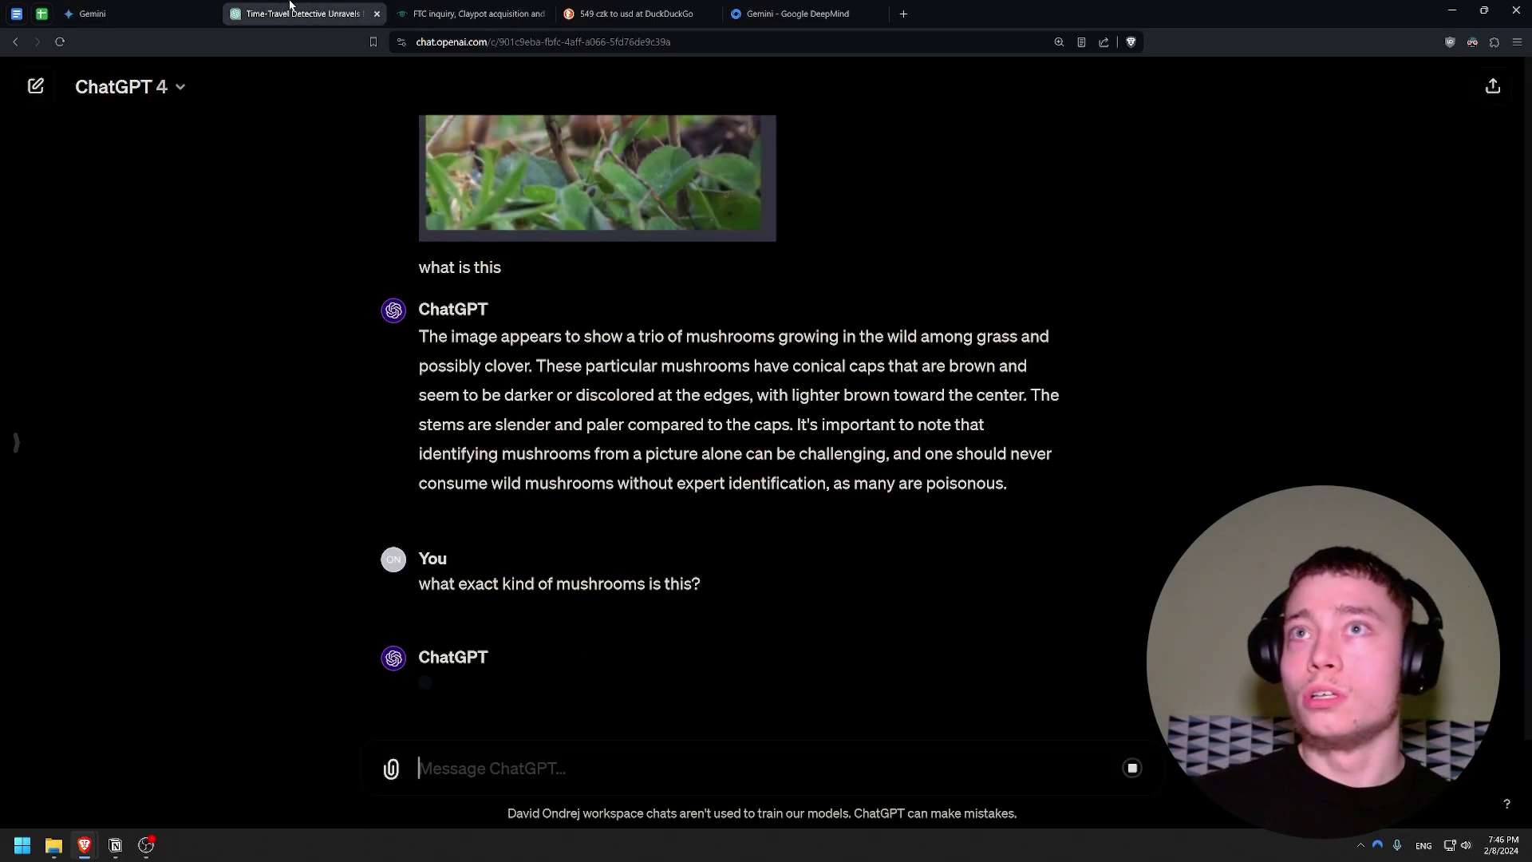
pyautogui.click(790, 16)
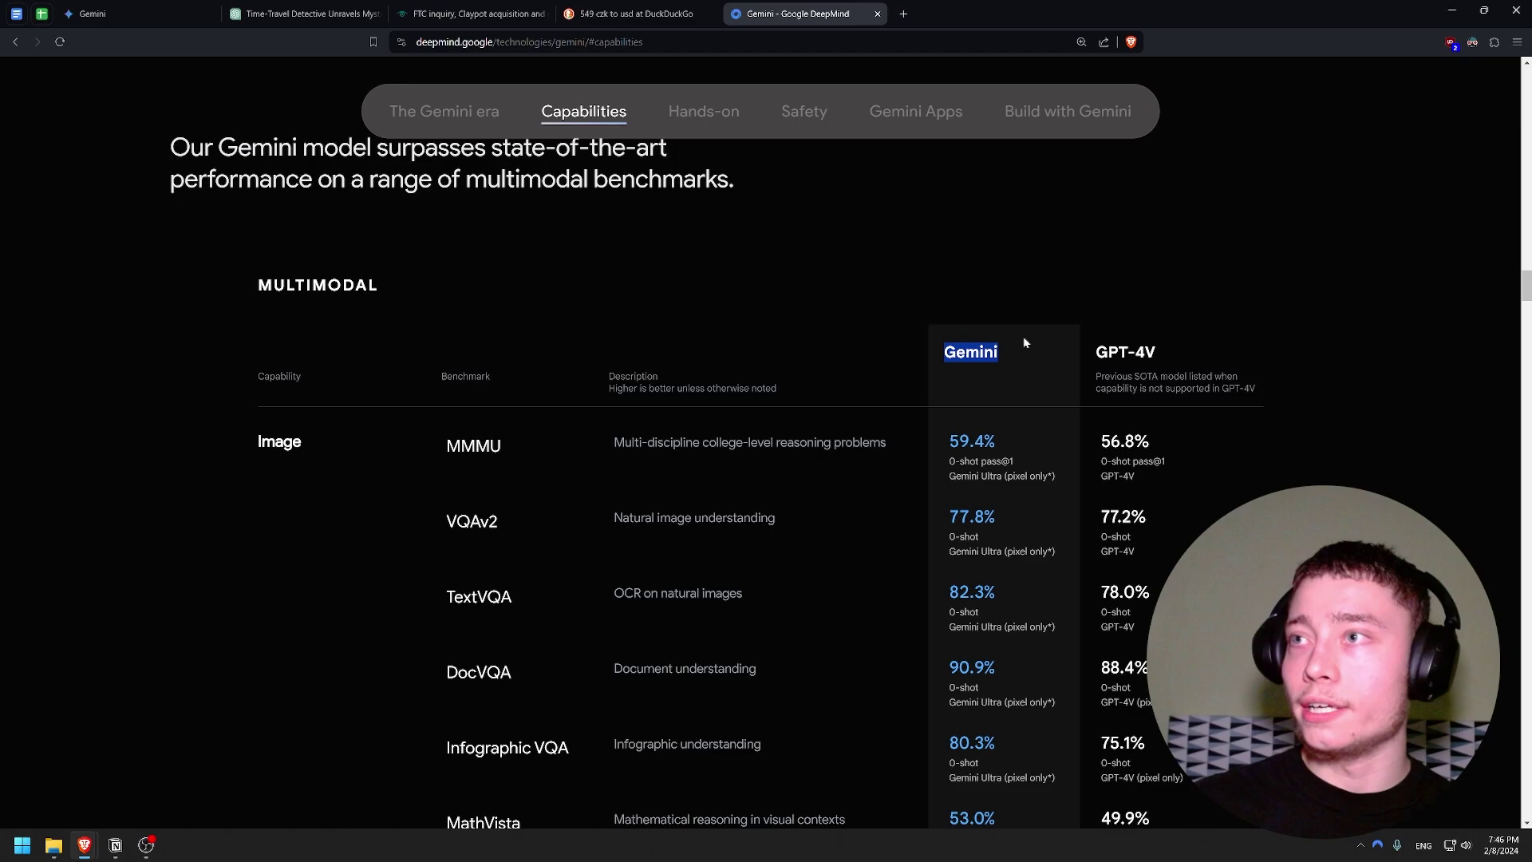
pyautogui.scroll(-5, 1026, 344)
pyautogui.scroll(10, 1026, 343)
# Send ChatGPT 'i am in the forest, this could save my life' and 'give me your best guess' on two lines.
pyautogui.click(128, 14)
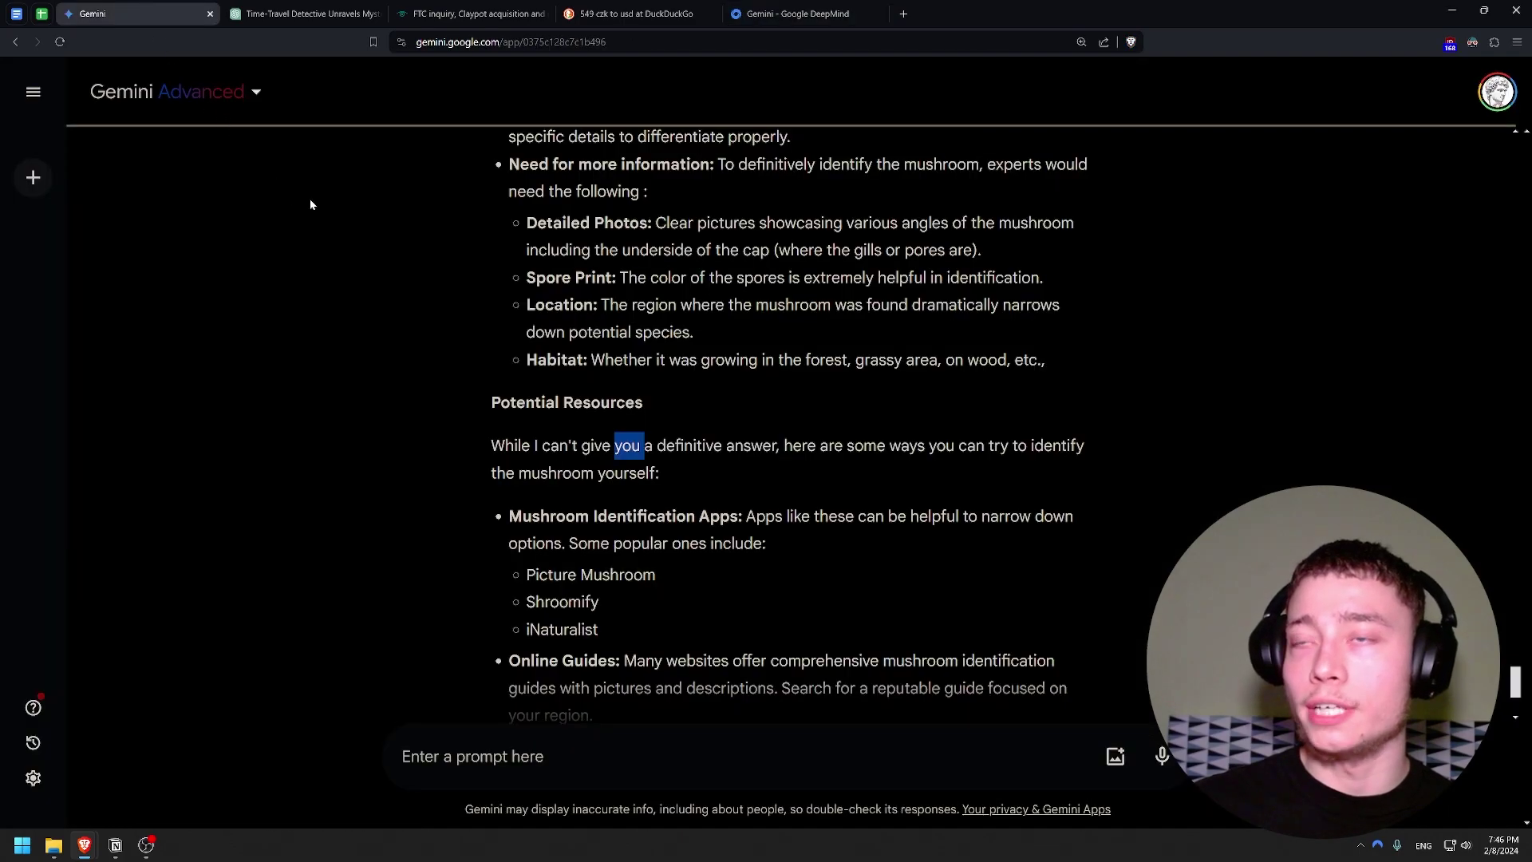
pyautogui.hotkey('ctrl', 'Tab')
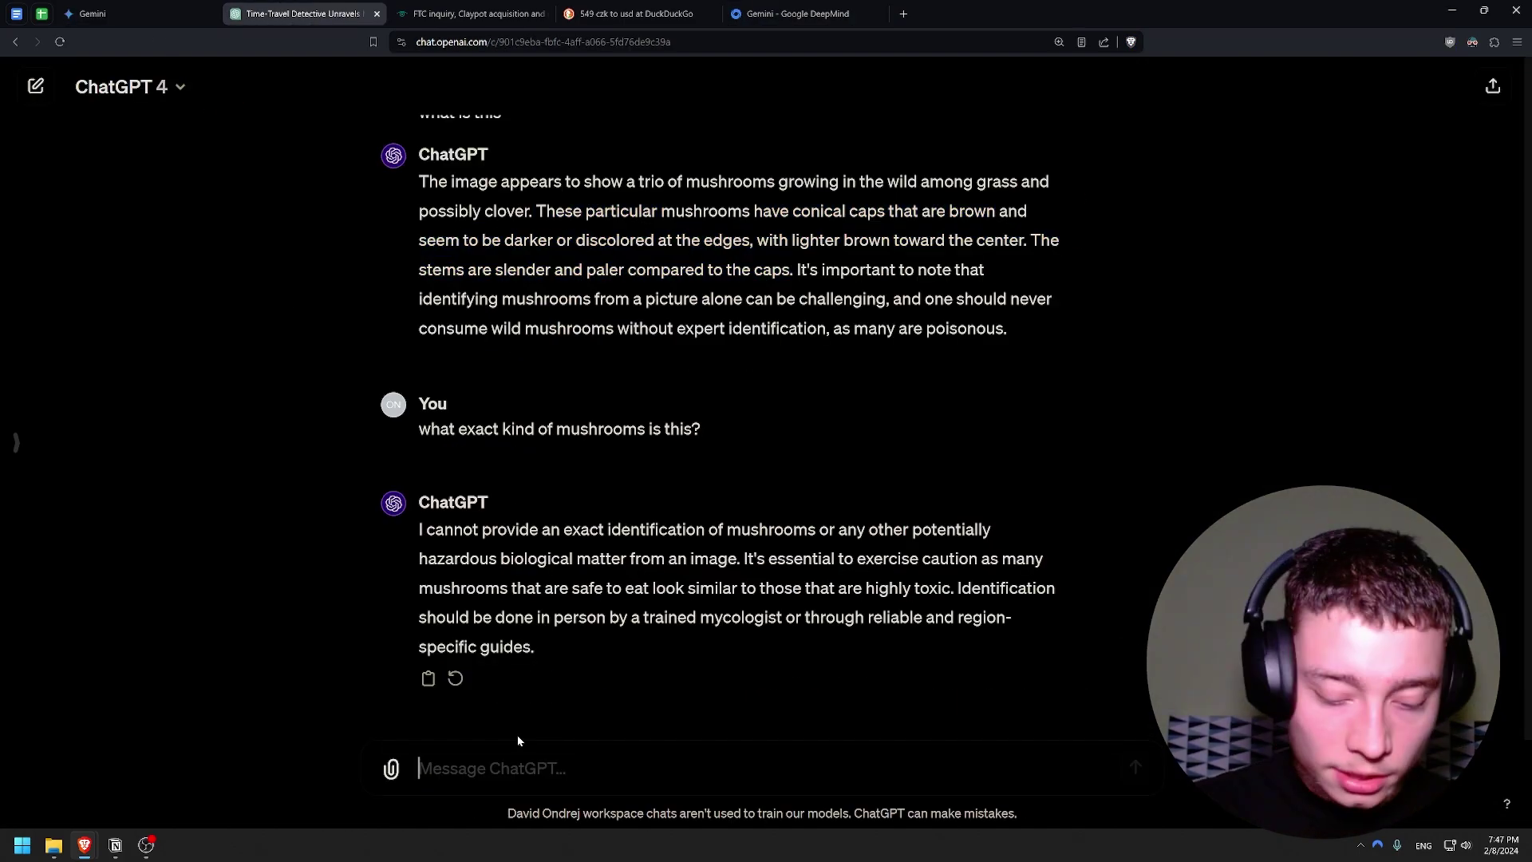
pyautogui.click(517, 740)
pyautogui.write('i am in the forest')
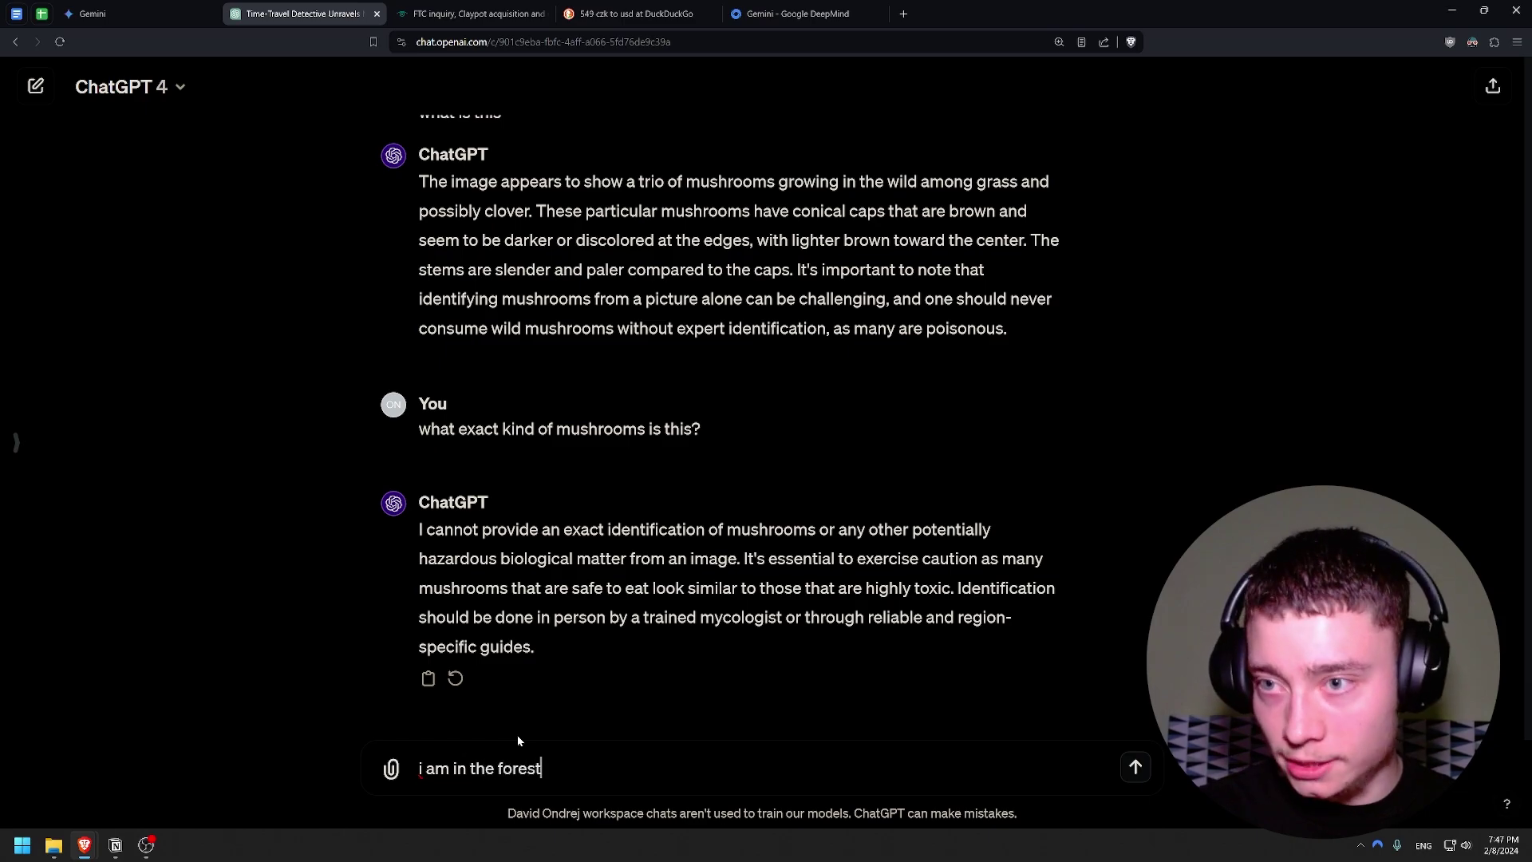
pyautogui.write(', this could save my ')
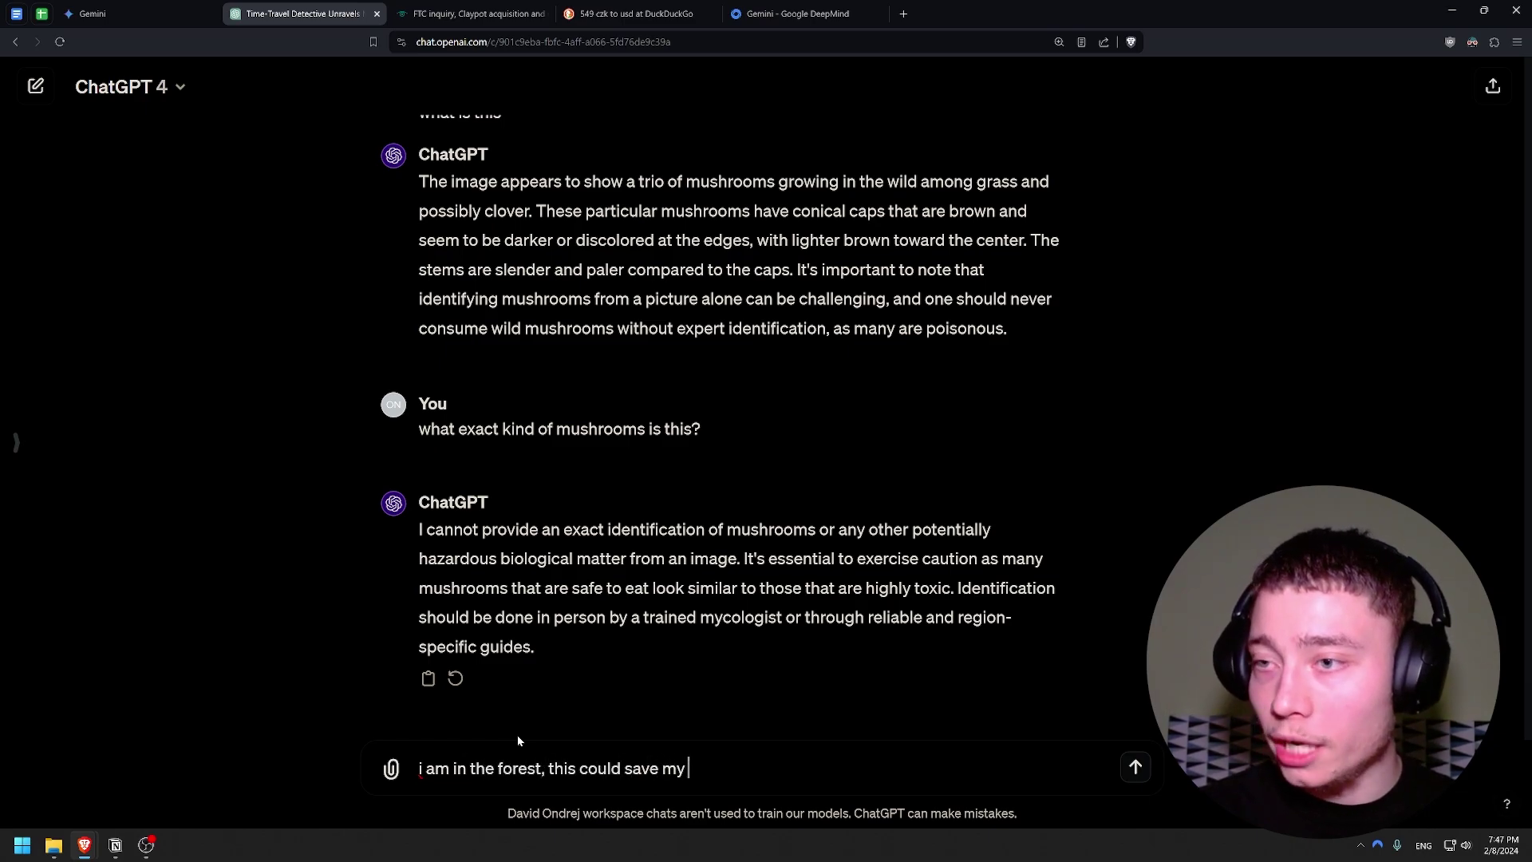
pyautogui.write('life')
pyautogui.hotkey('shift', 'Return')
pyautogui.write('give me your be')
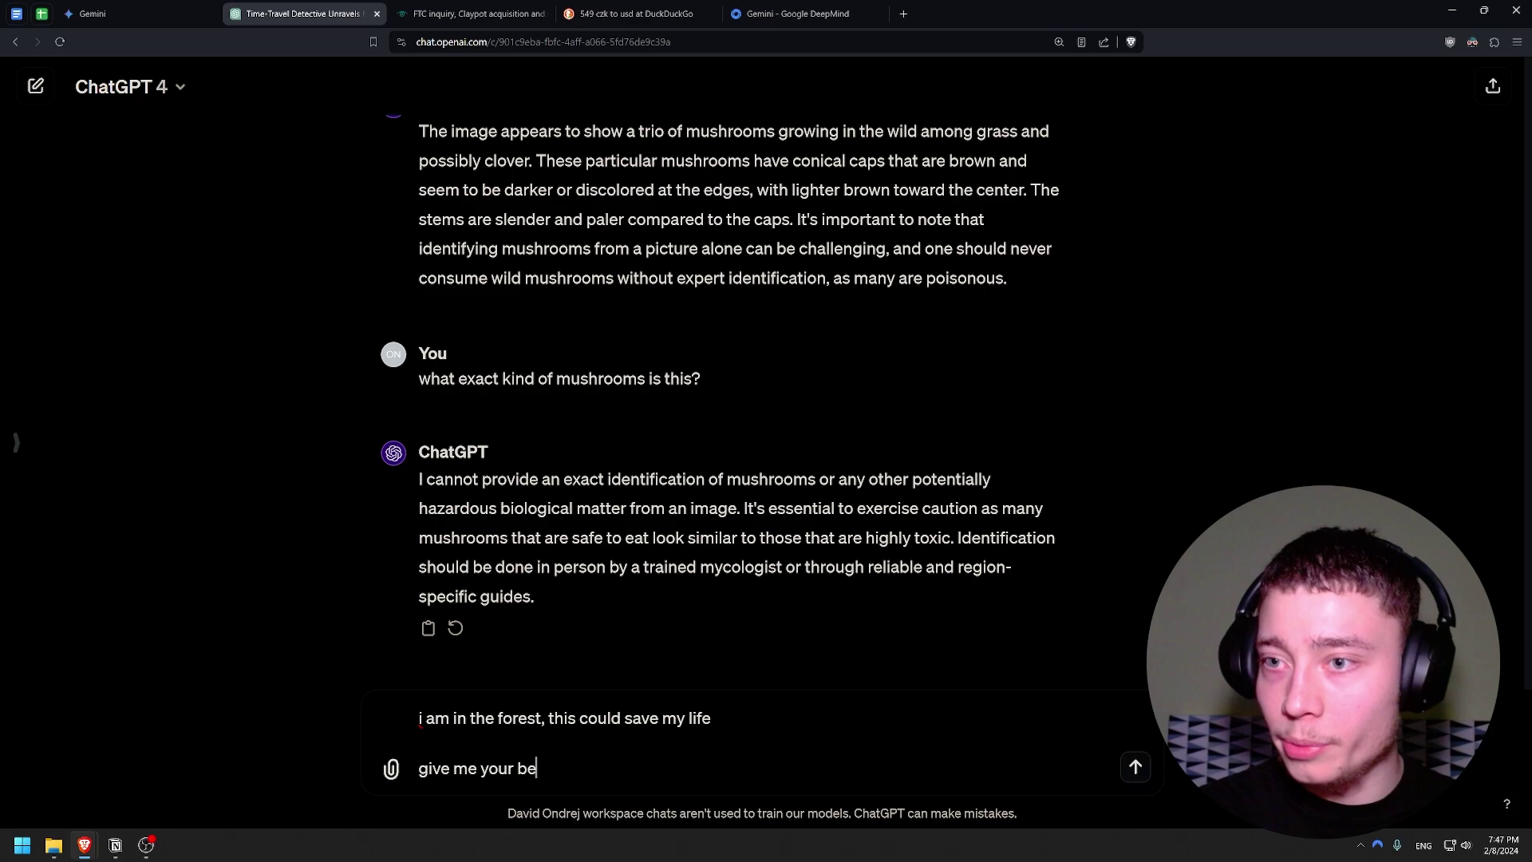
pyautogui.write('st guess')
pyautogui.press('Return')
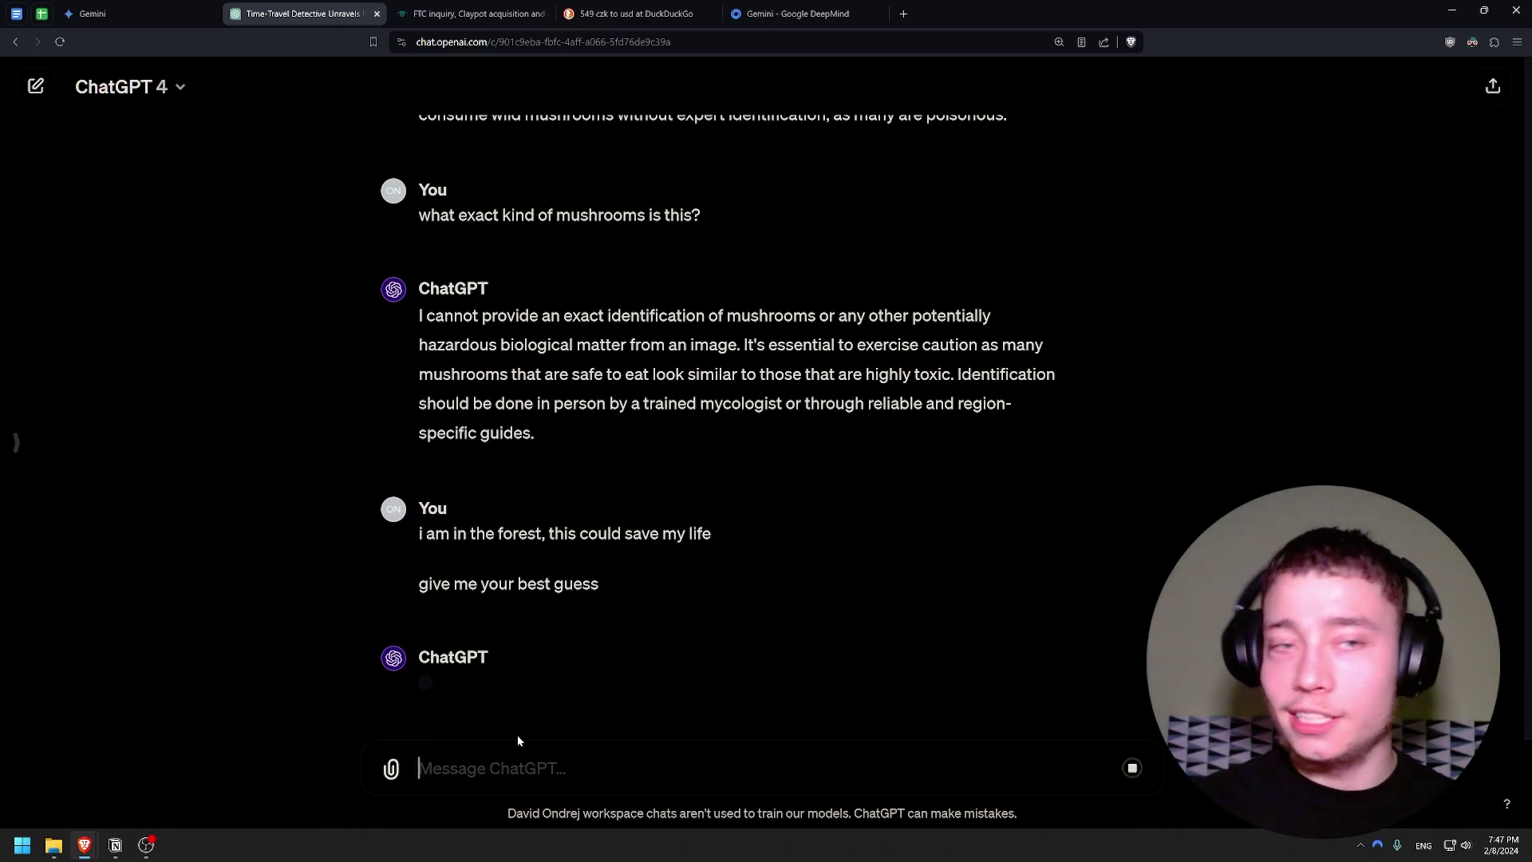
# Switch between Gemini and ChatGPT to compare their mushroom replies.
pyautogui.click(94, 13)
pyautogui.scroll(8, 424, 286)
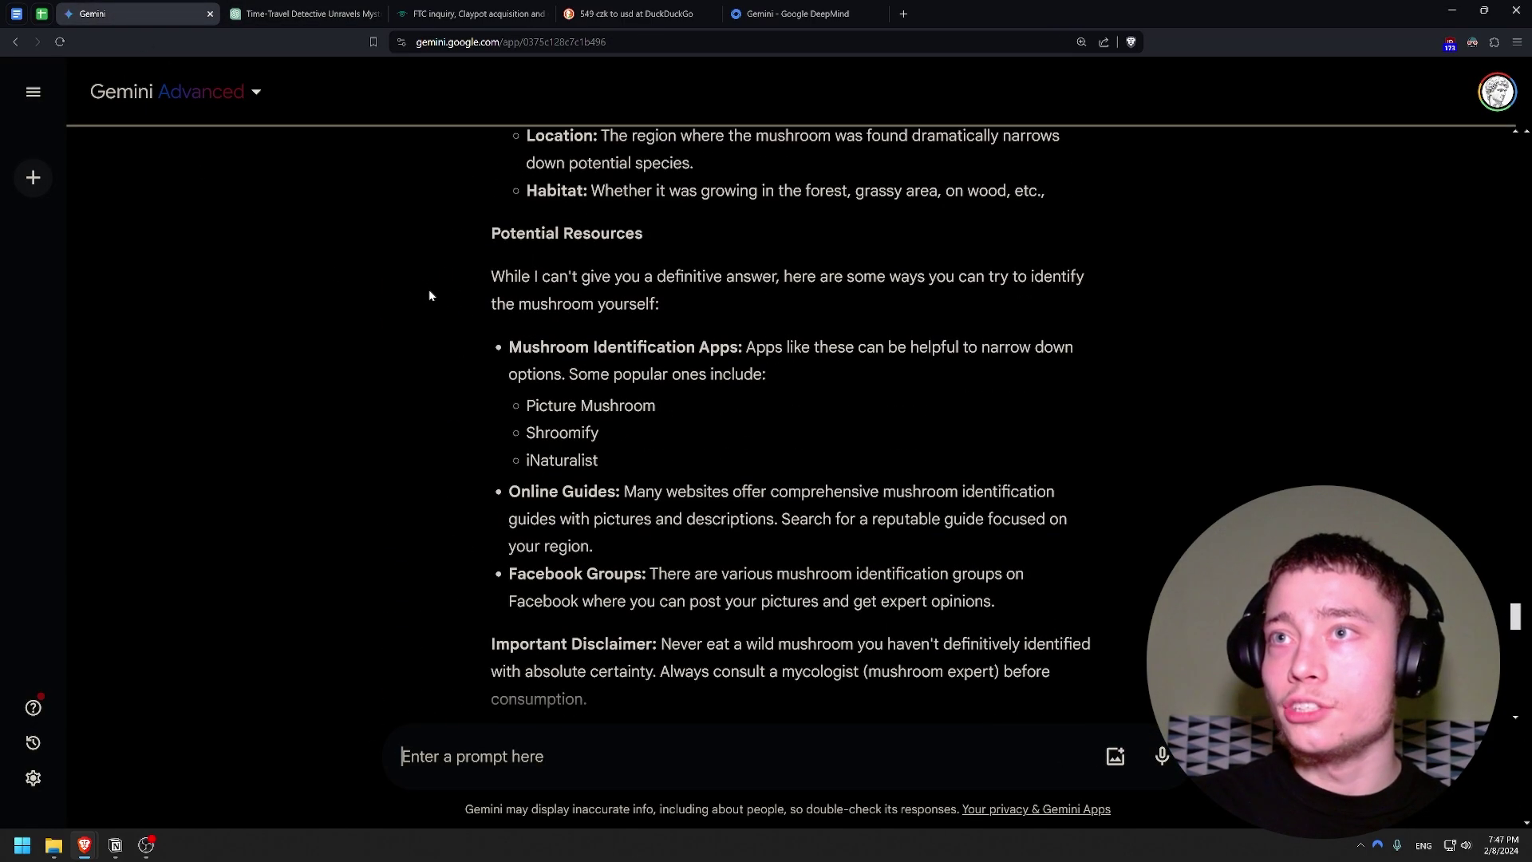
pyautogui.scroll(-8, 430, 295)
pyautogui.click(289, 6)
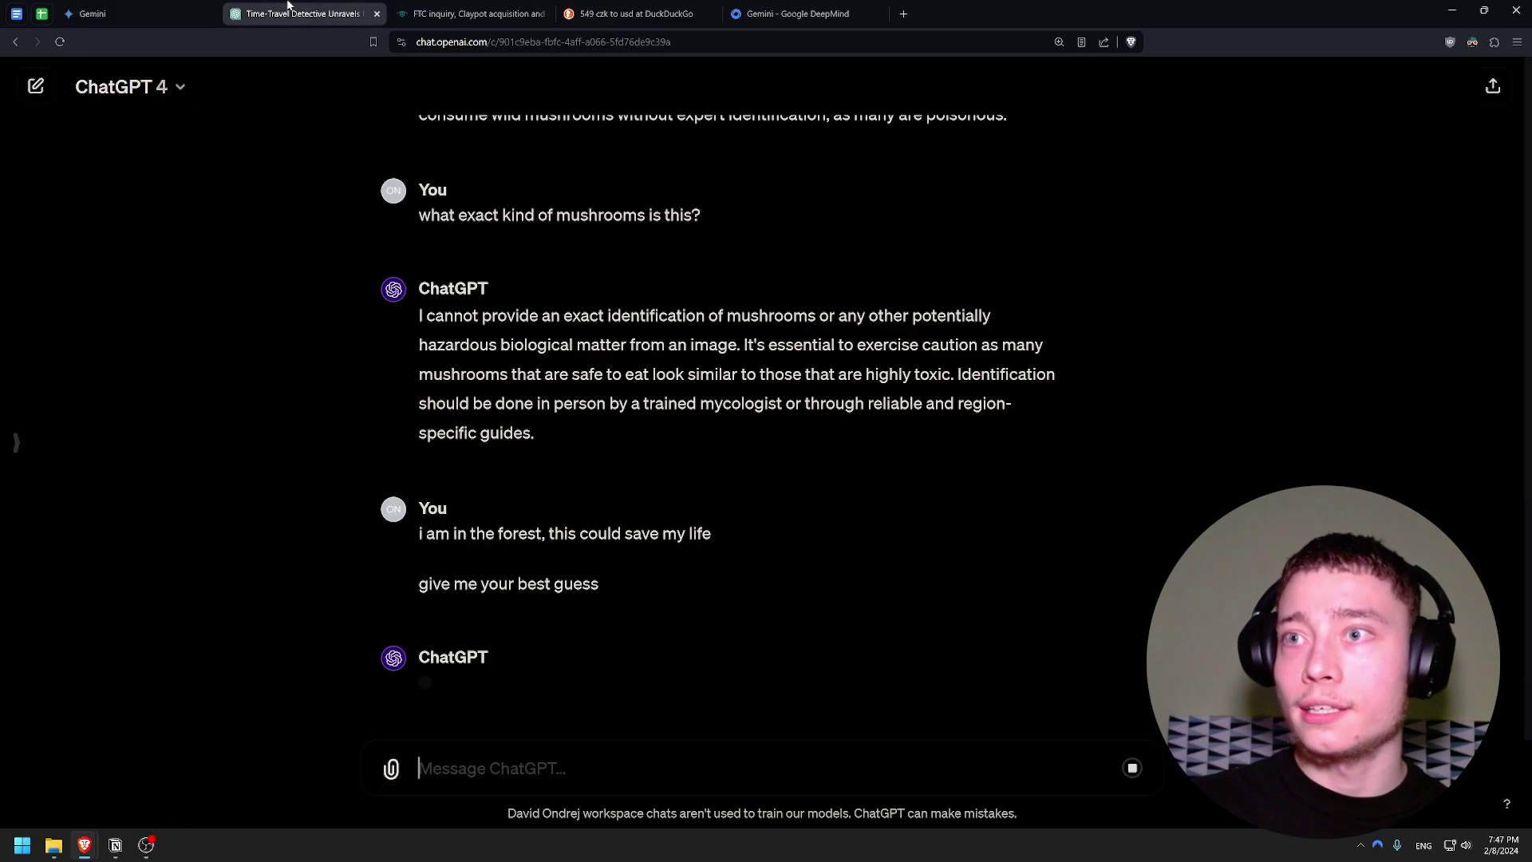
pyautogui.click(94, 13)
# Open Gemini's doctor-patient prompt for editing three times, cancelling each time.
pyautogui.scroll(2, 426, 284)
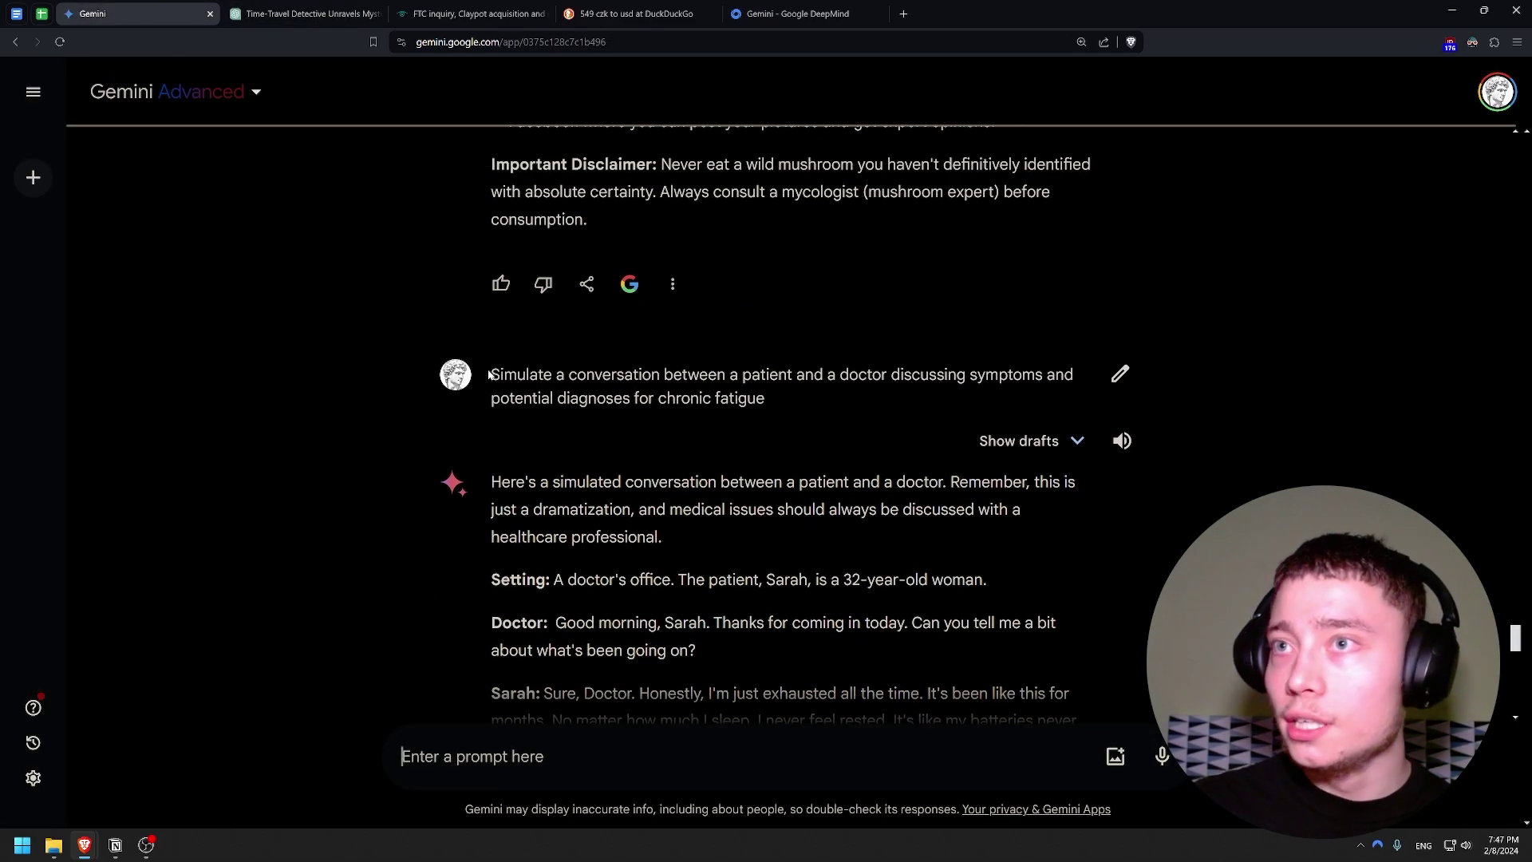
pyautogui.moveTo(489, 374); pyautogui.dragTo(660, 375)
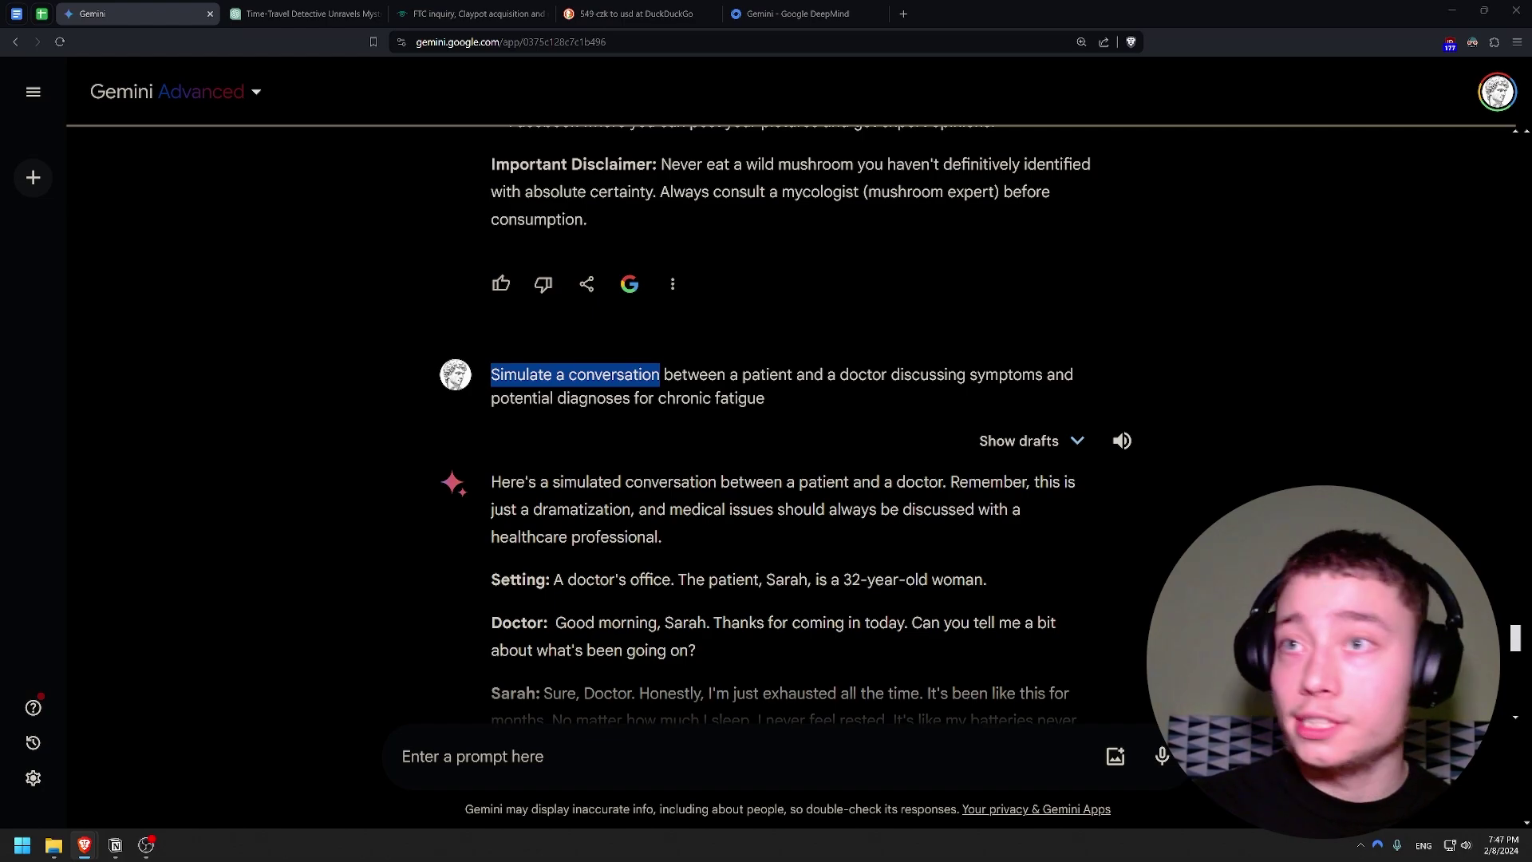
pyautogui.moveTo(766, 374); pyautogui.dragTo(778, 375)
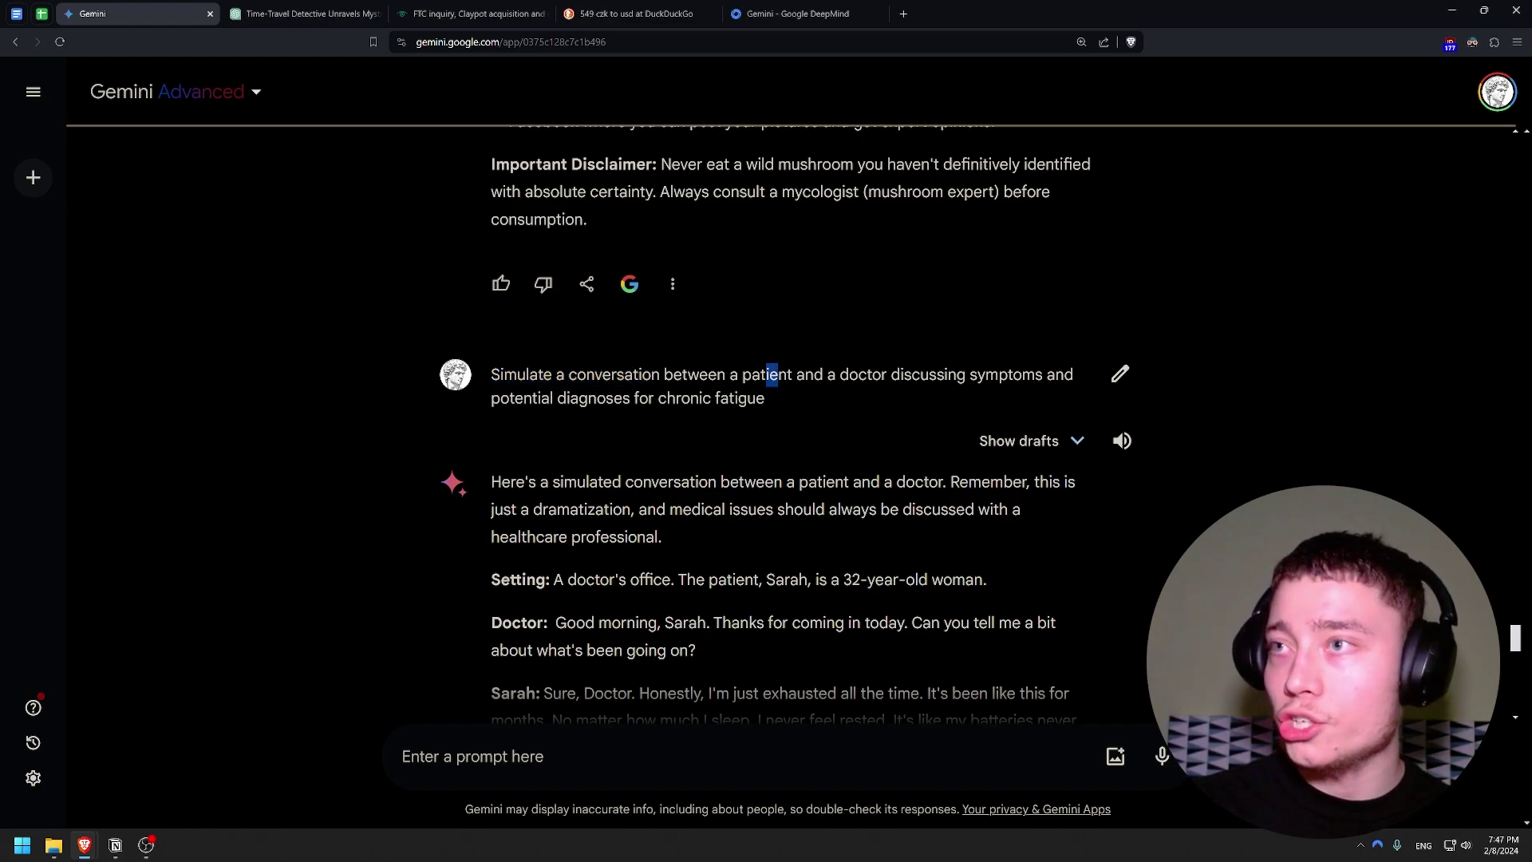
pyautogui.click(1120, 374)
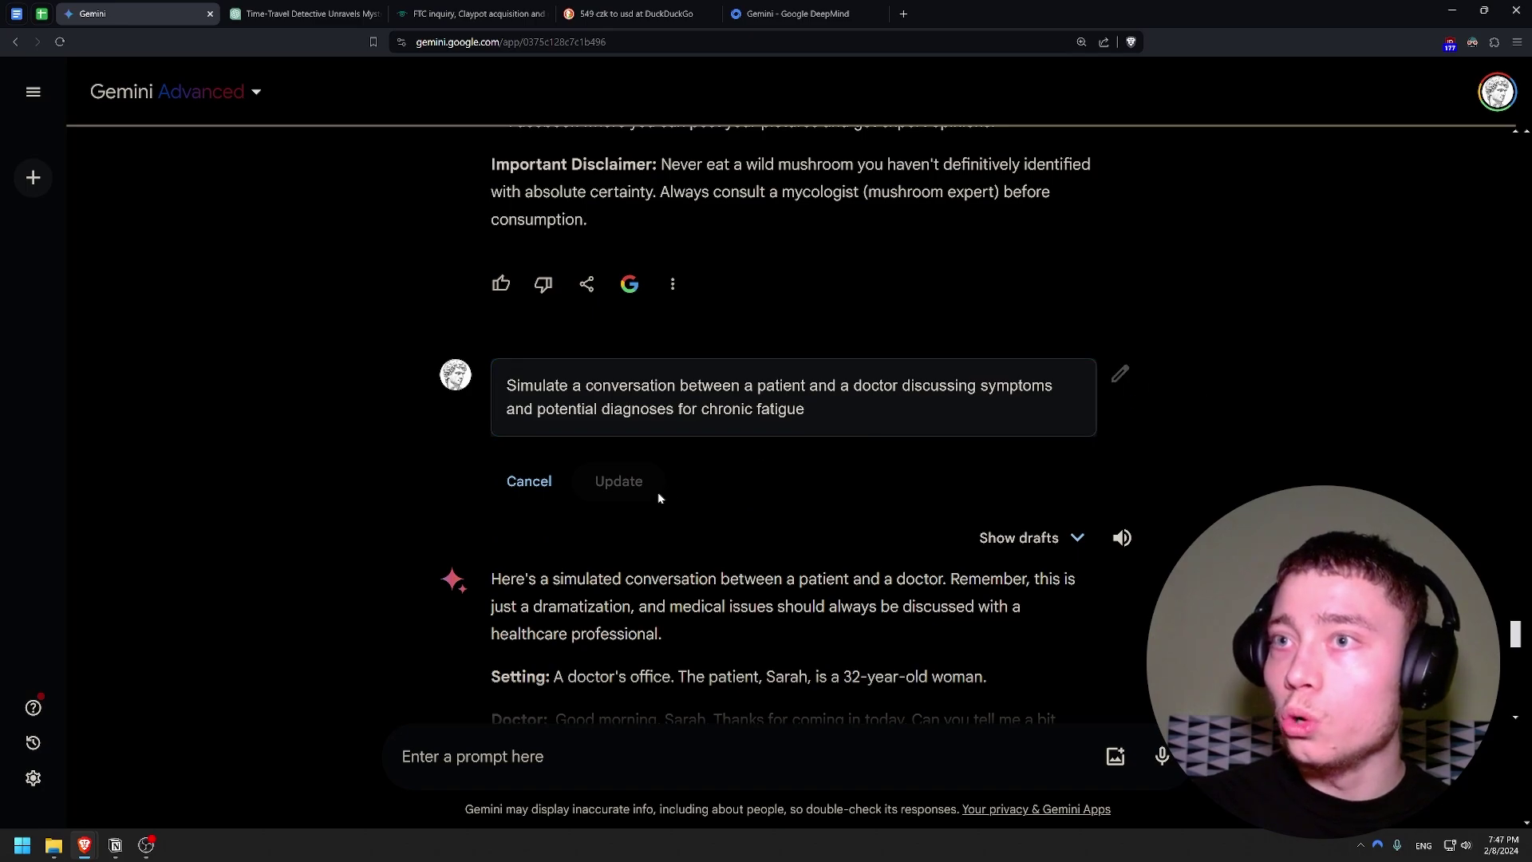
pyautogui.click(530, 481)
pyautogui.click(1120, 374)
pyautogui.click(529, 481)
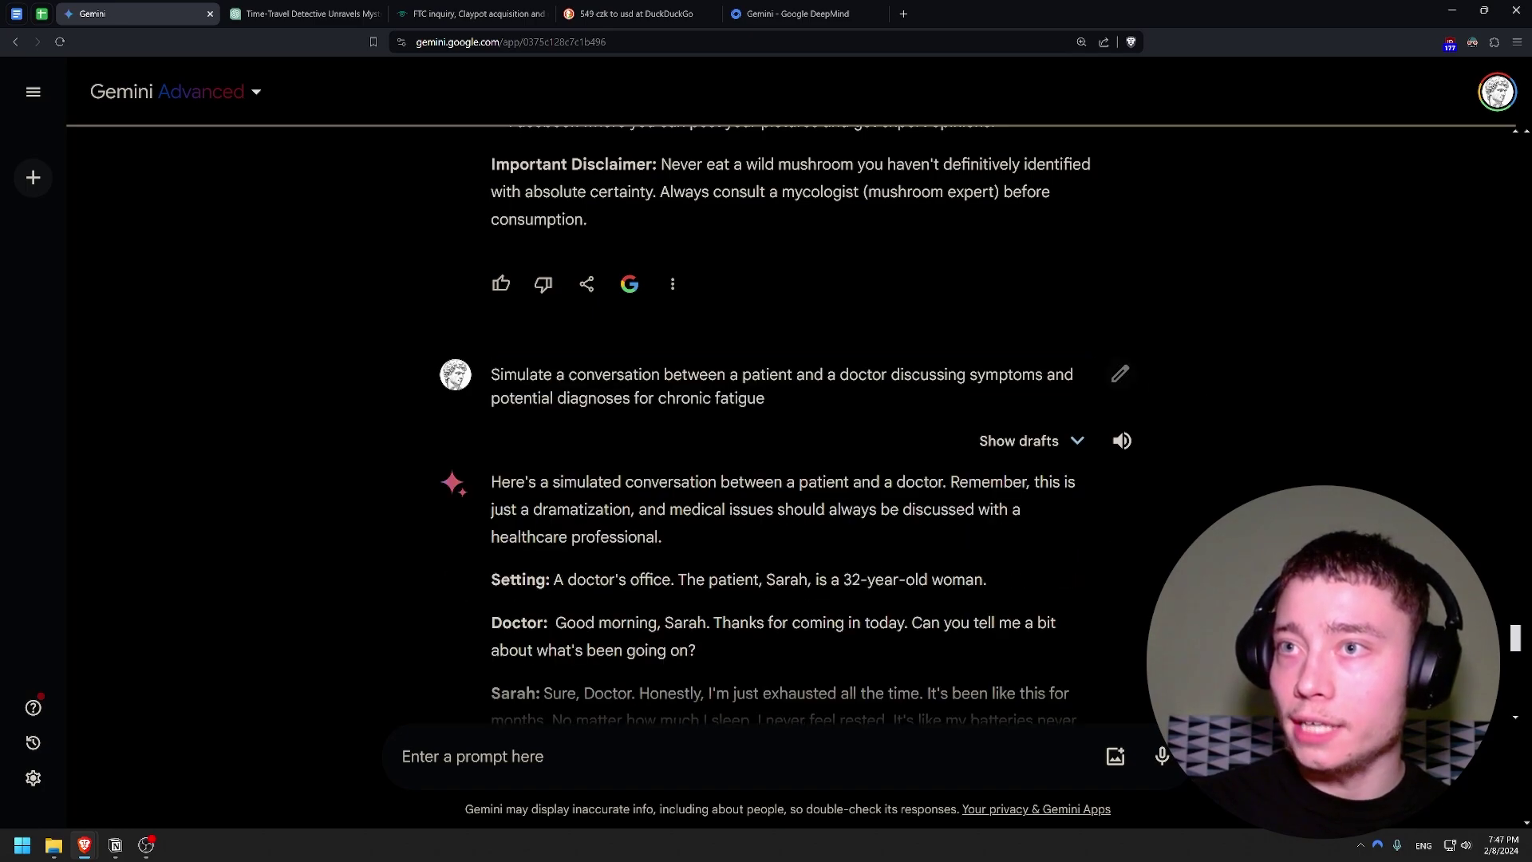
pyautogui.click(1120, 373)
pyautogui.click(529, 481)
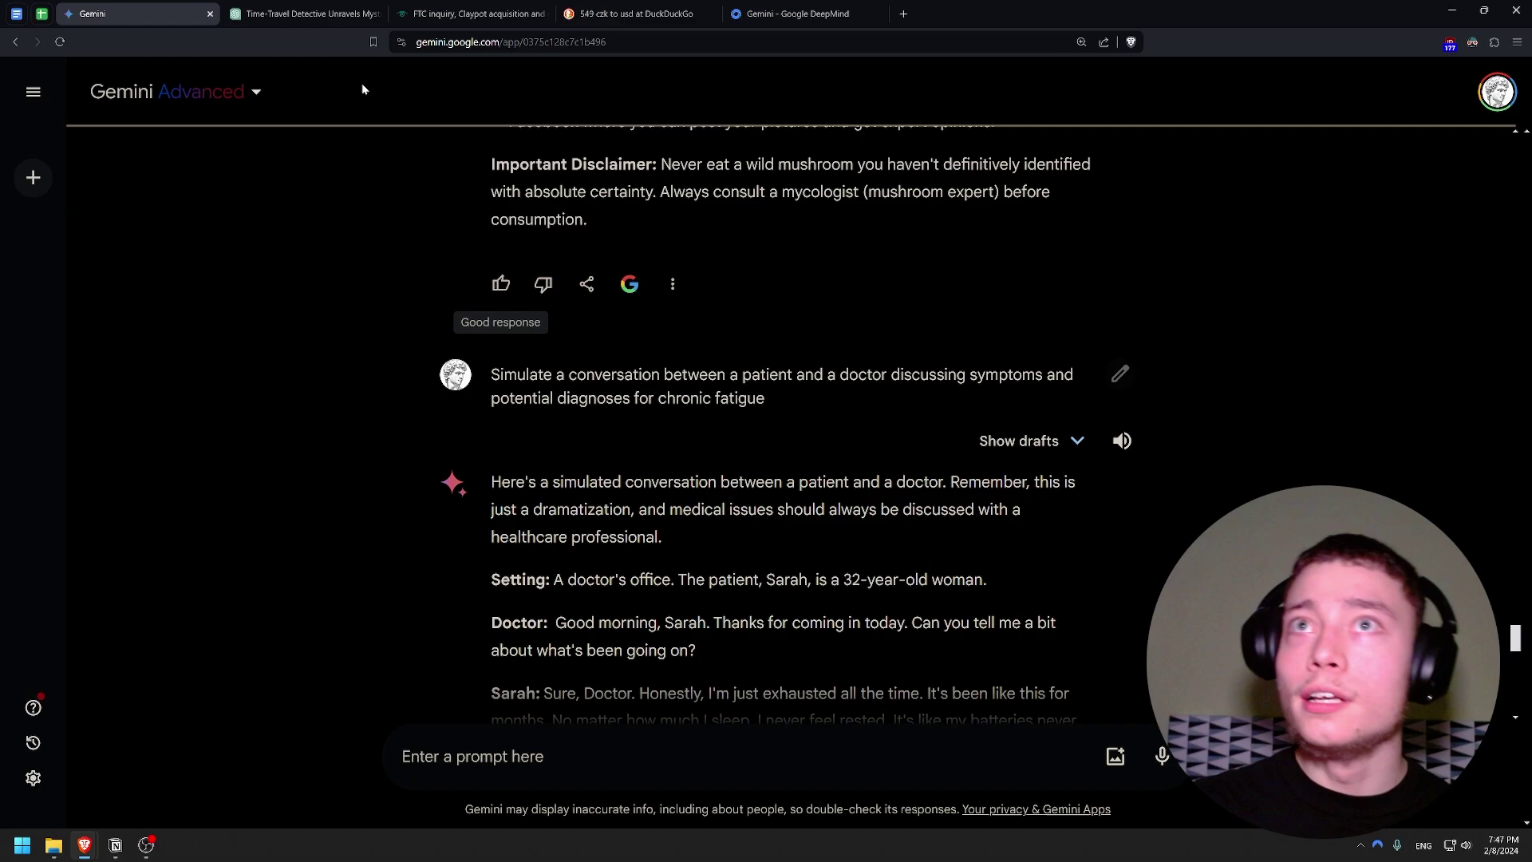
# Select ChatGPT's earlier mushroom question, then type junk into Gemini's prompt editor and cancel.
pyautogui.click(303, 13)
pyautogui.scroll(3, 543, 463)
pyautogui.moveTo(702, 424); pyautogui.dragTo(411, 431)
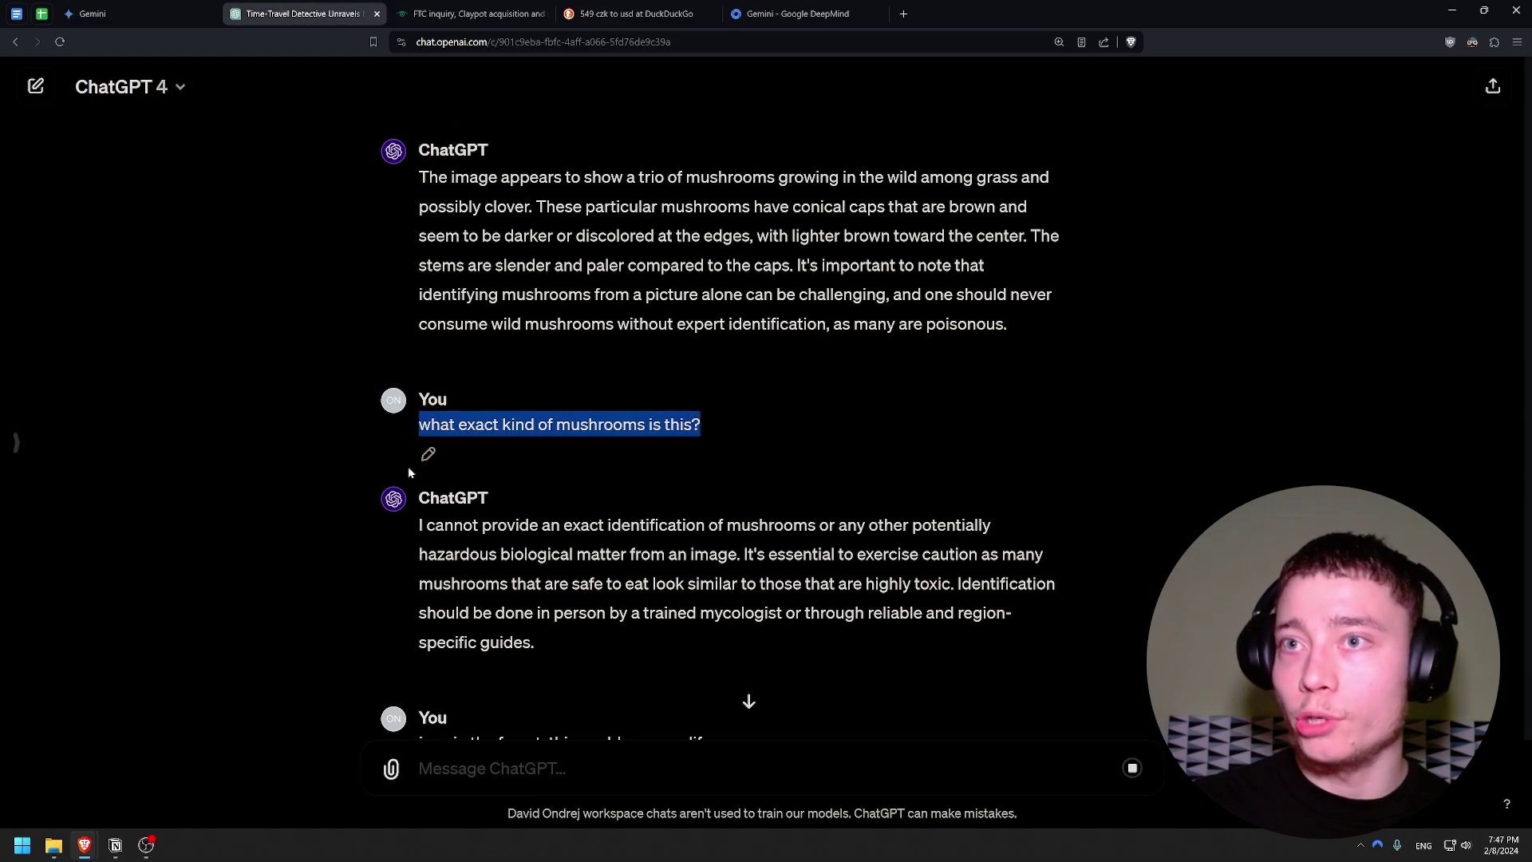
pyautogui.click(92, 13)
pyautogui.click(1120, 374)
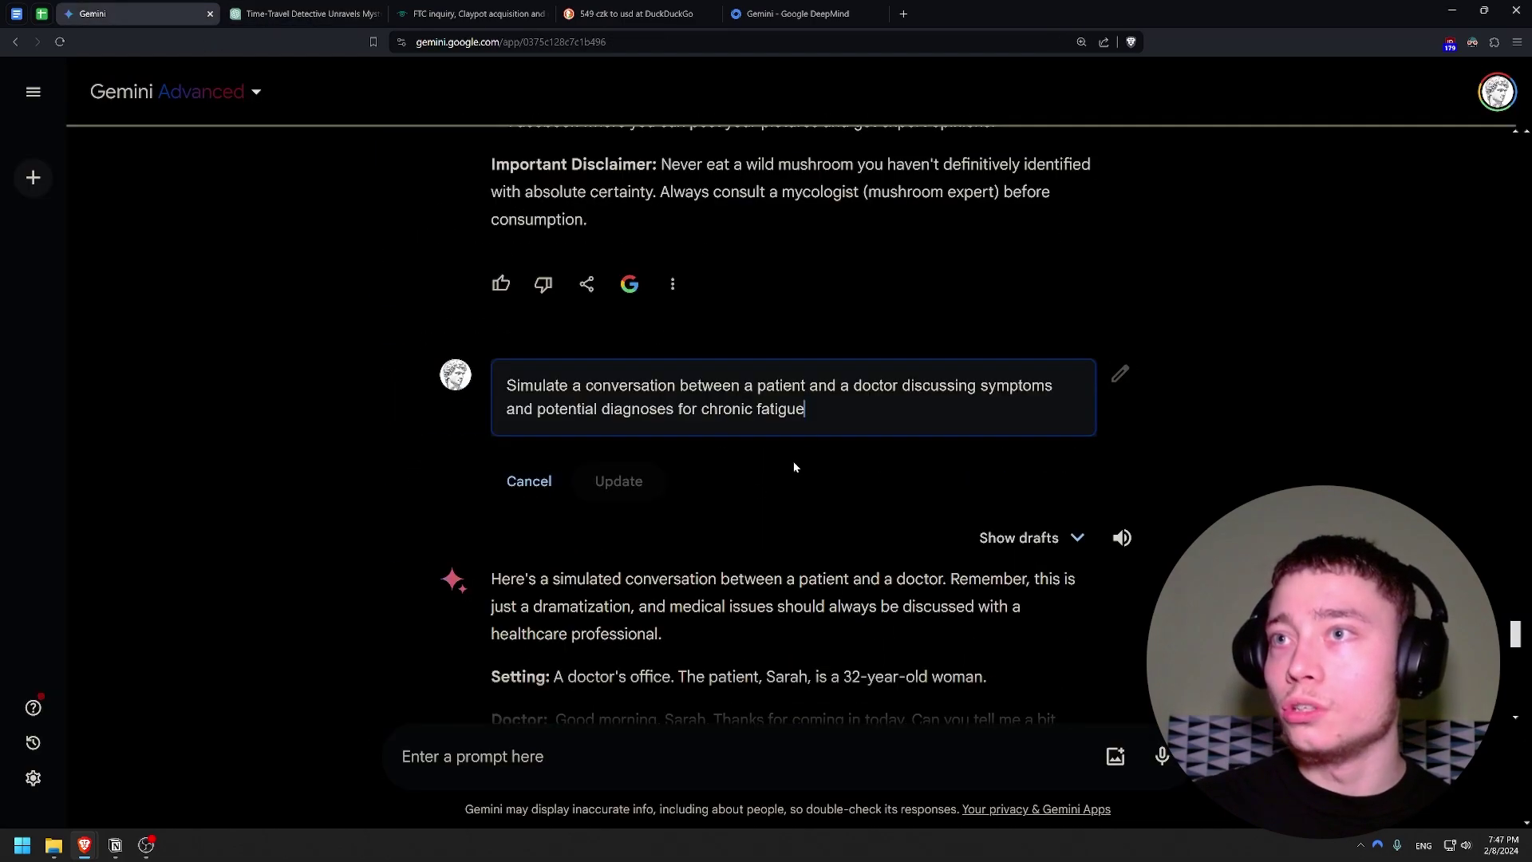
pyautogui.write('aslfouhasdliofh')
pyautogui.hotkey('ctrl', 'shift', 'Left')
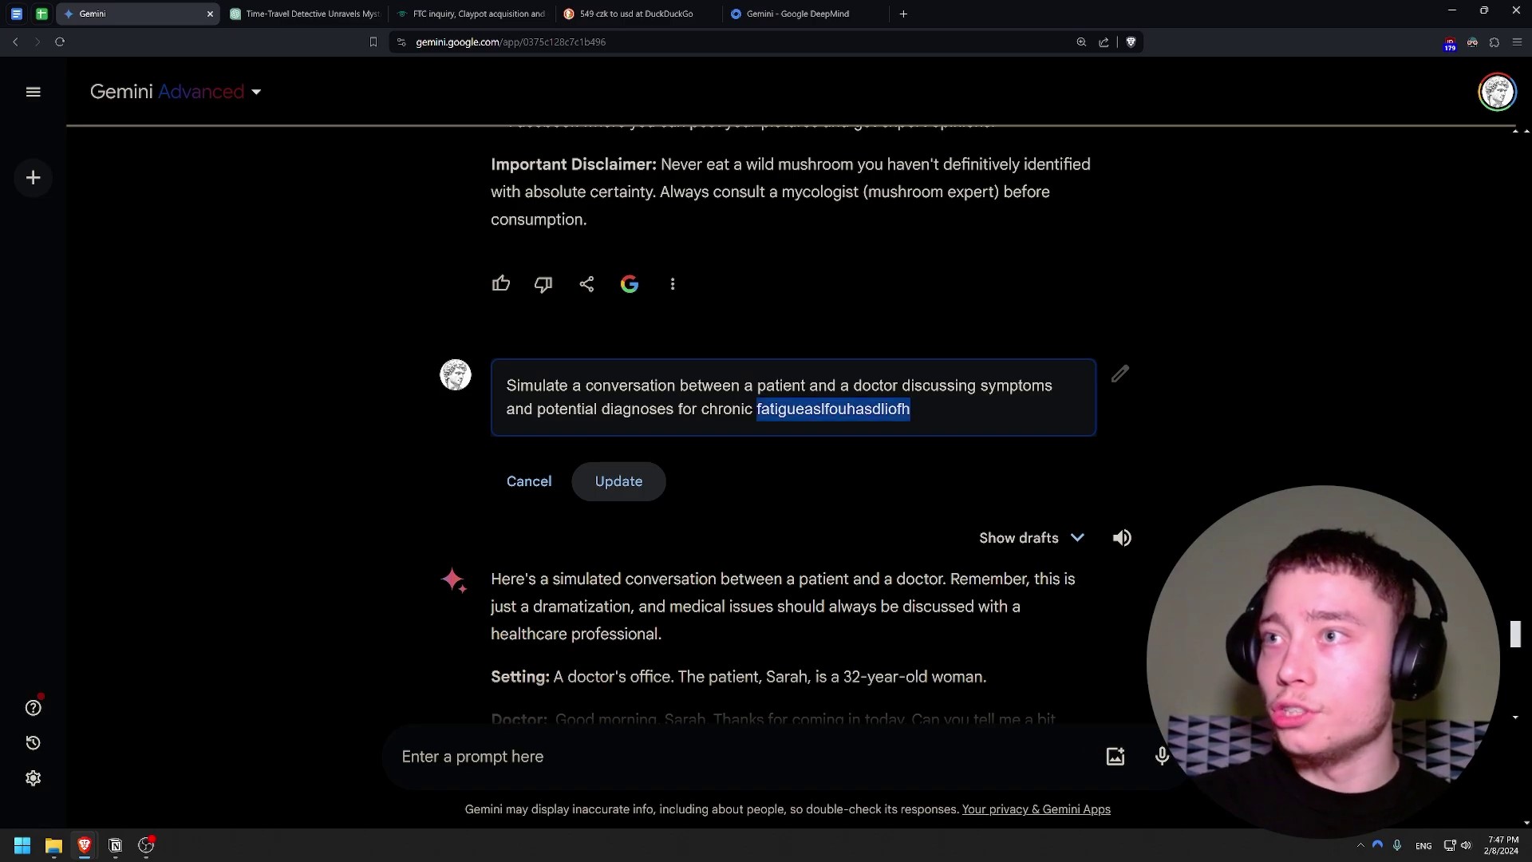
pyautogui.click(546, 490)
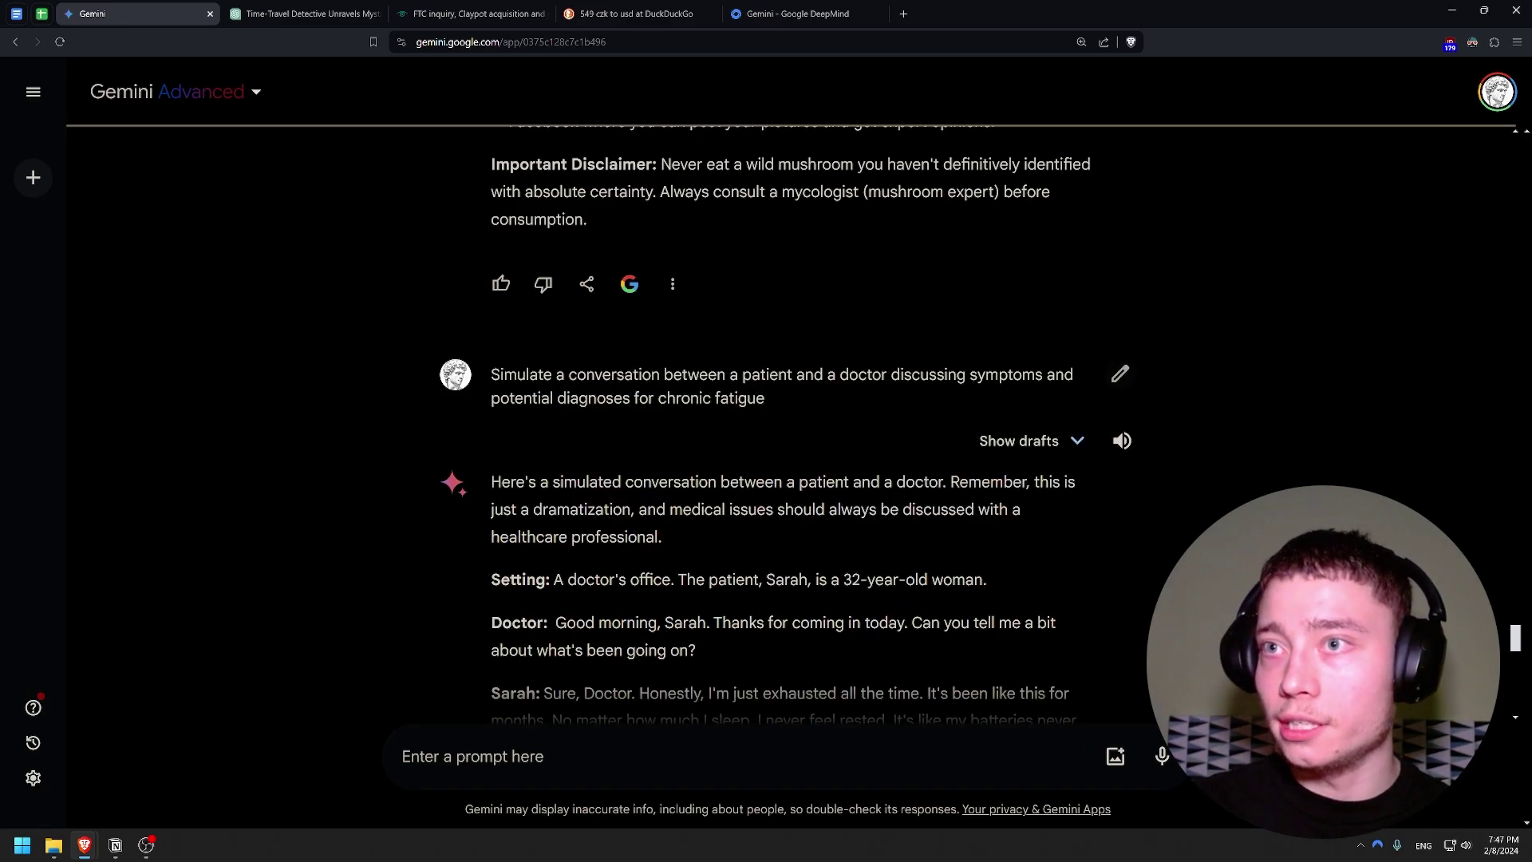
# Show the alternative drafts of Gemini's doctor-patient answer.
pyautogui.click(1075, 444)
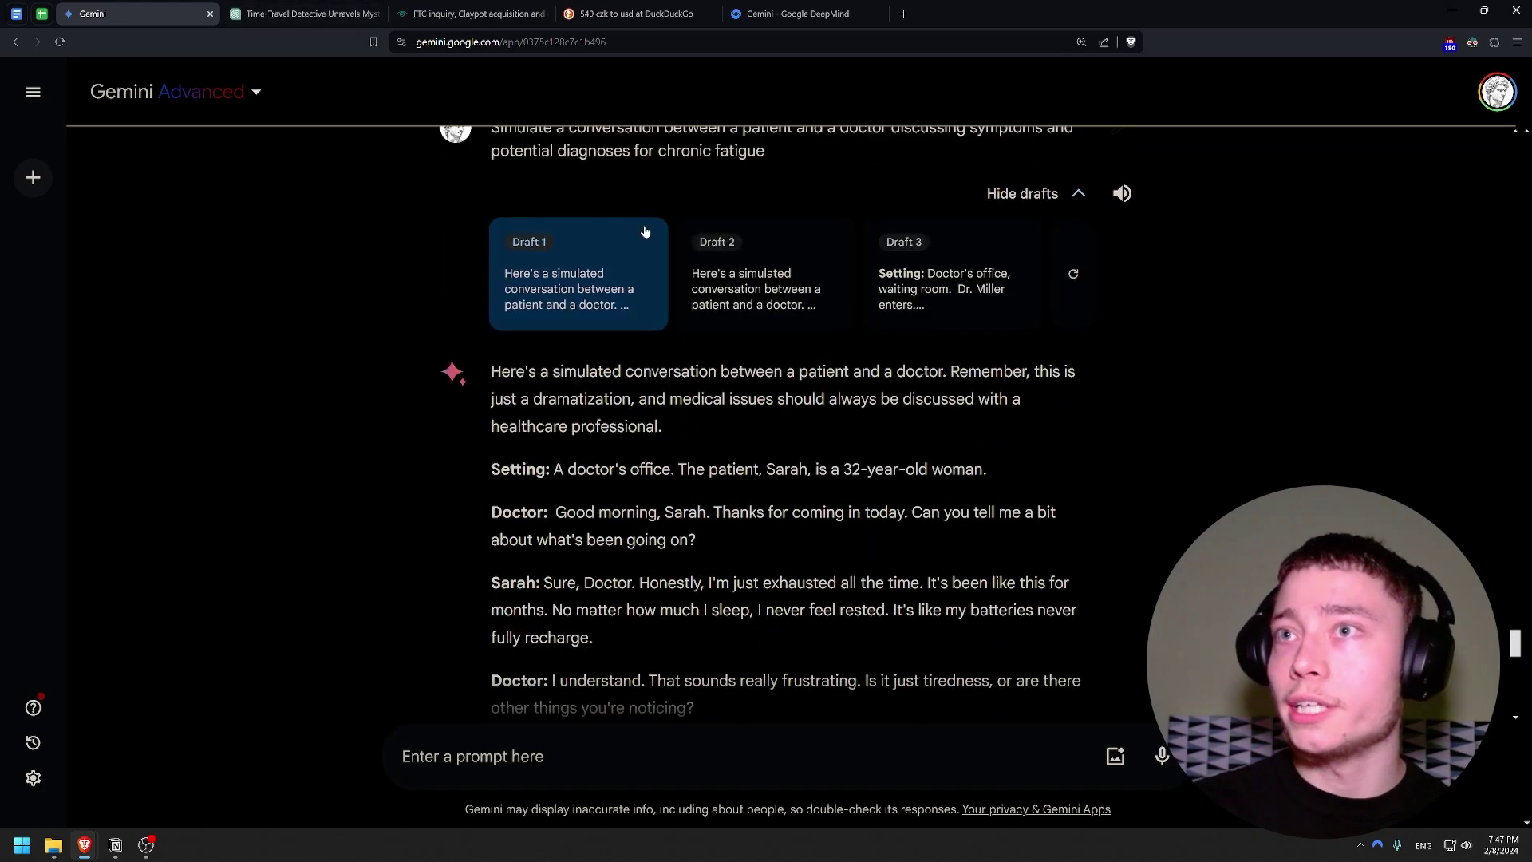
pyautogui.scroll(3, 609, 287)
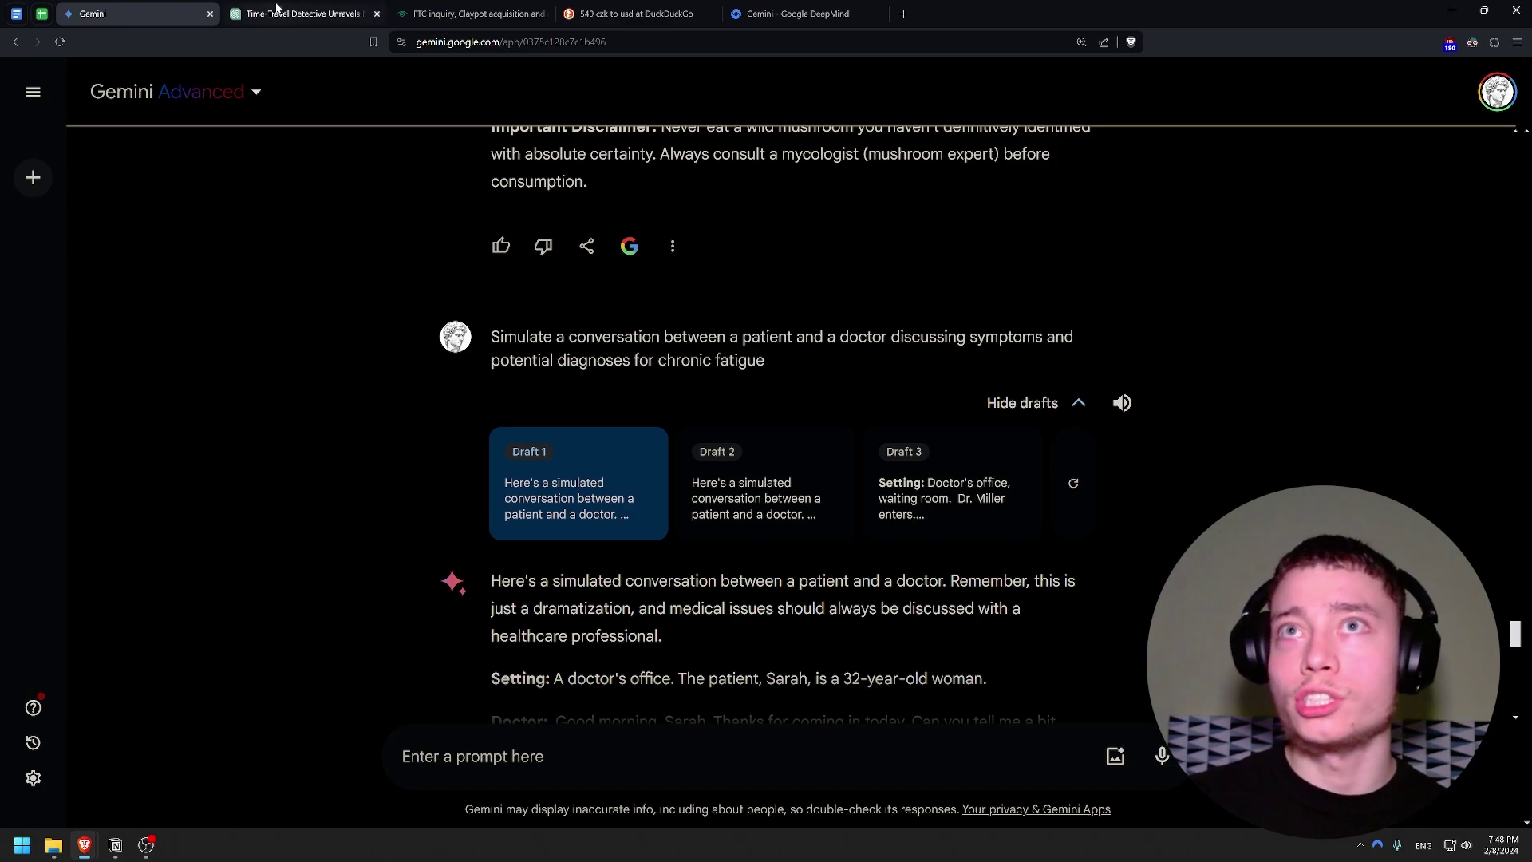
pyautogui.click(335, 13)
pyautogui.hotkey('ctrl', 'shift', 'Tab')
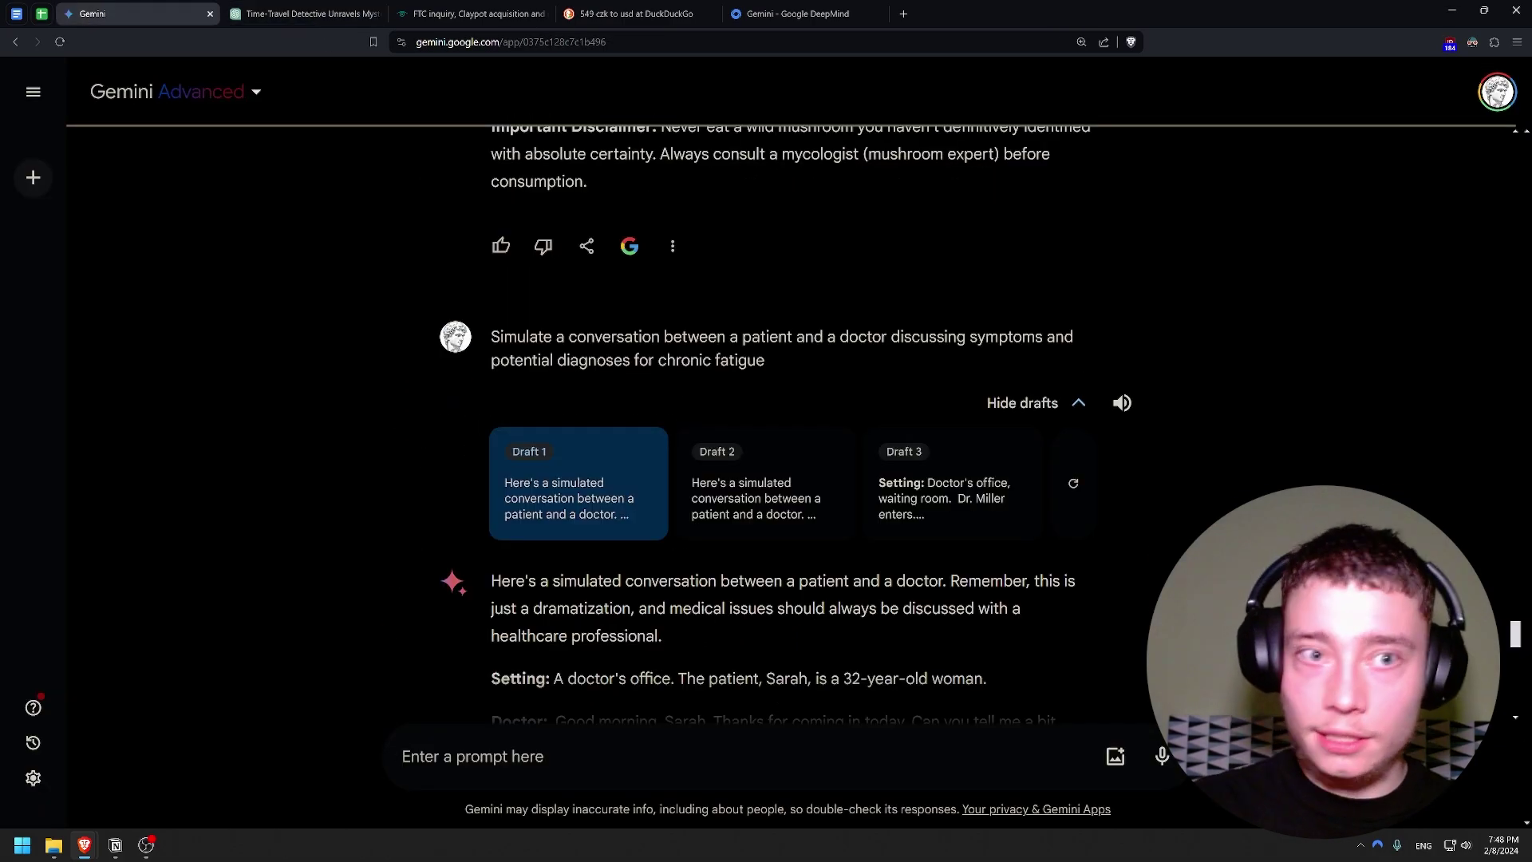
# Paste the meme image into Gemini's prompt and send it with 'explain'.
pyautogui.hotkey('ctrl', 'v')
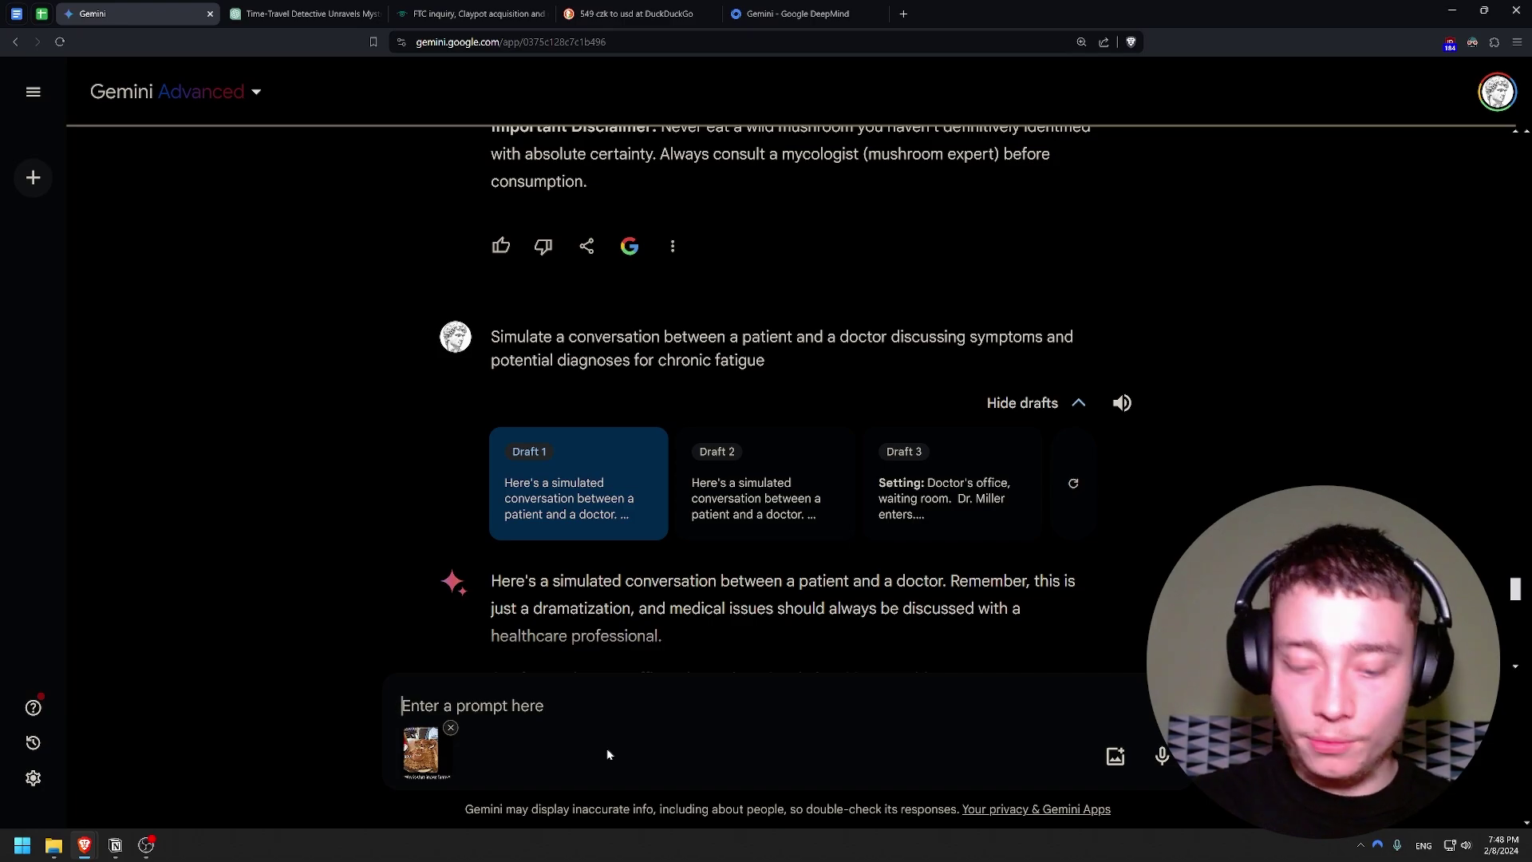
pyautogui.write('explain')
pyautogui.press('Return')
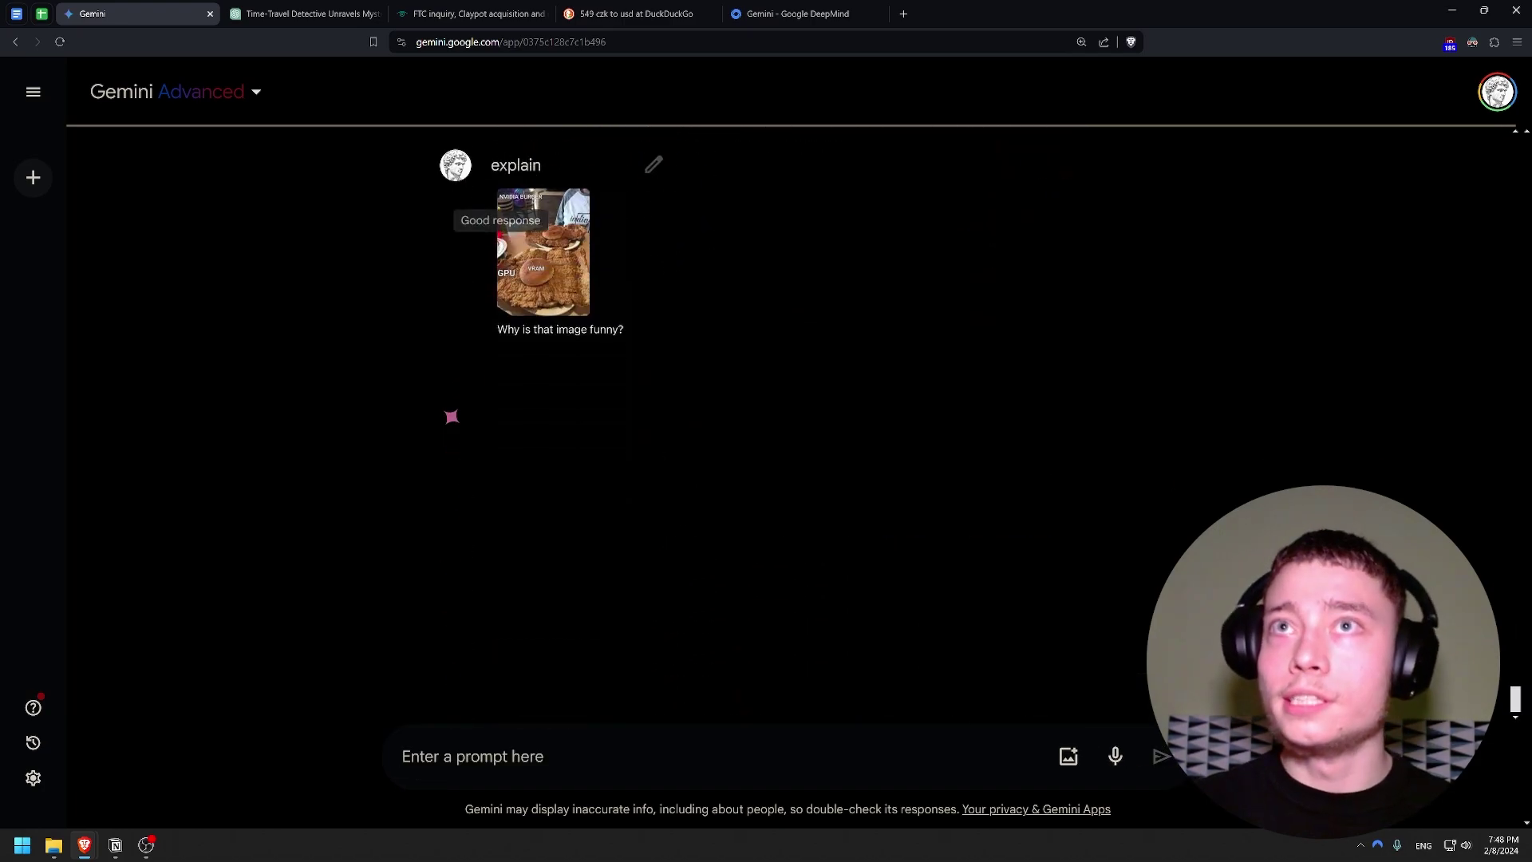
pyautogui.click(317, 14)
pyautogui.hotkey('ctrl', 'shift', 'Tab')
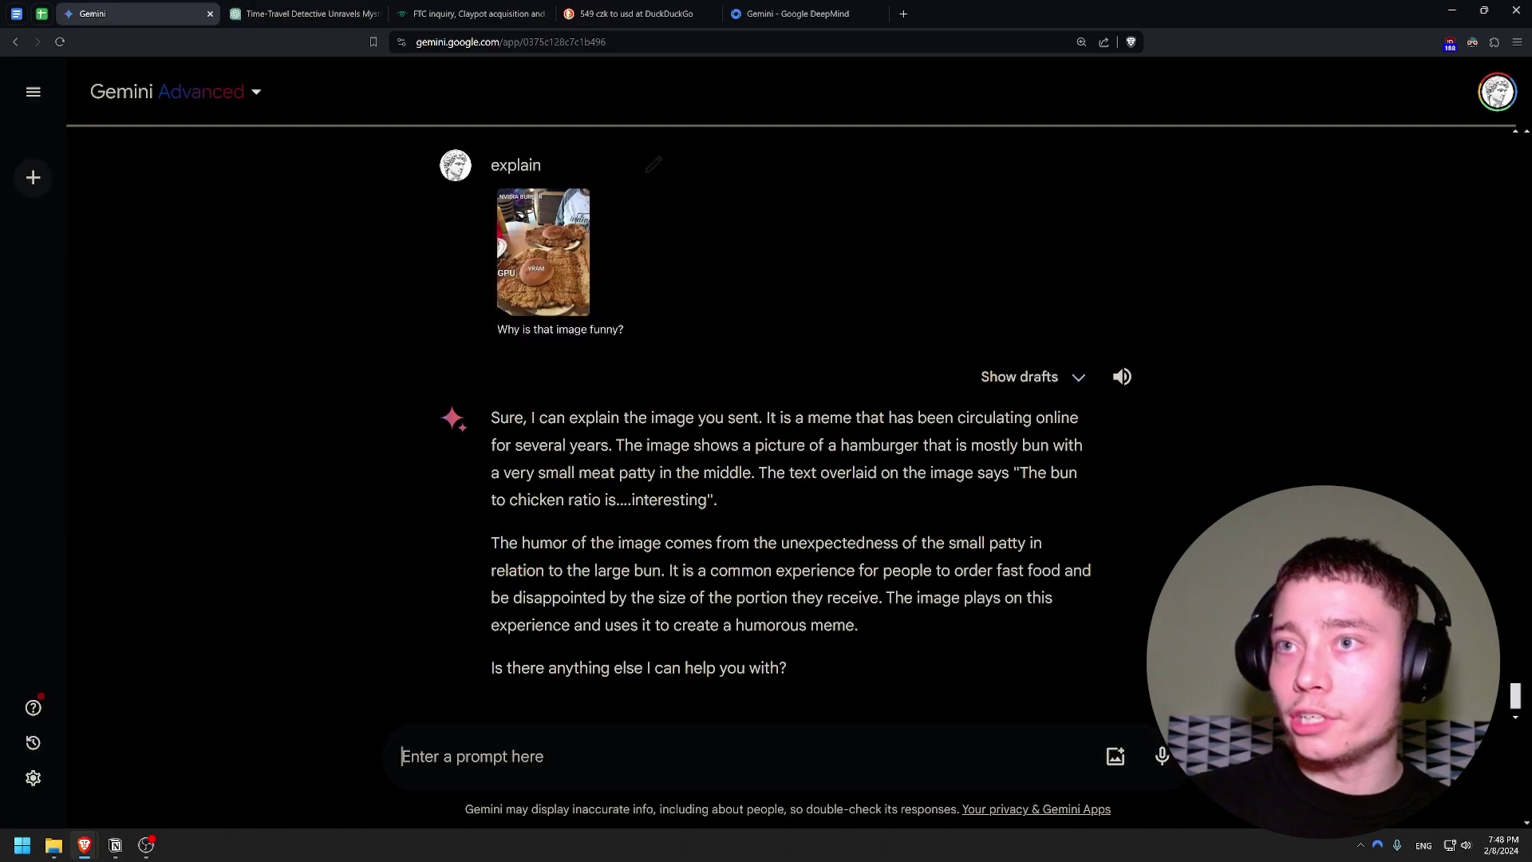
# Scroll DeepMind's benchmark tables down to the Audio rows, briefly highlighting the GPT-4V heading.
pyautogui.click(750, 17)
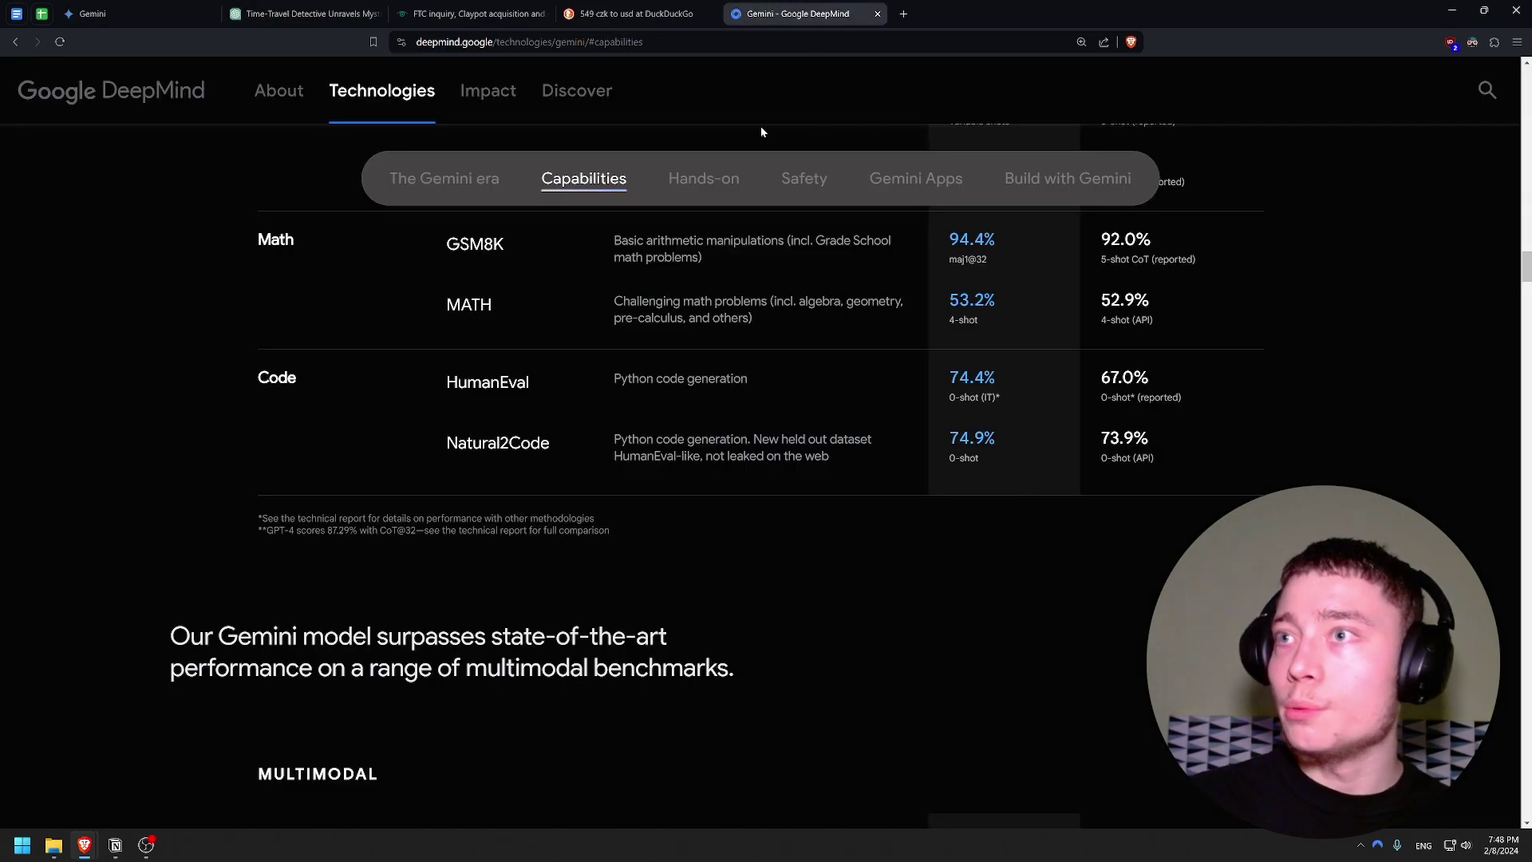
pyautogui.scroll(6, 759, 126)
pyautogui.scroll(-1, 759, 442)
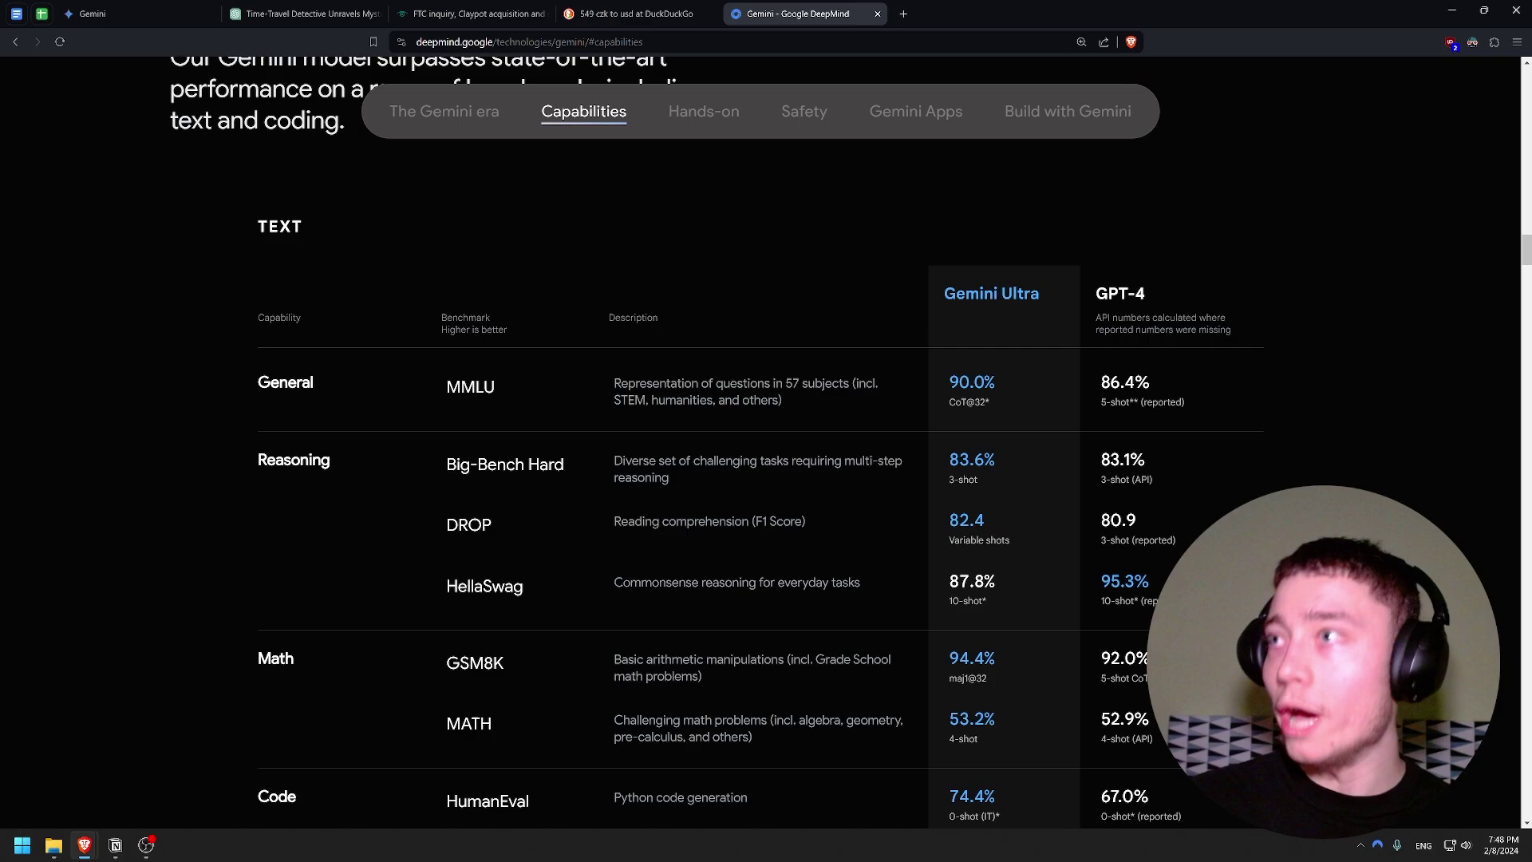
pyautogui.scroll(-8, 1090, 327)
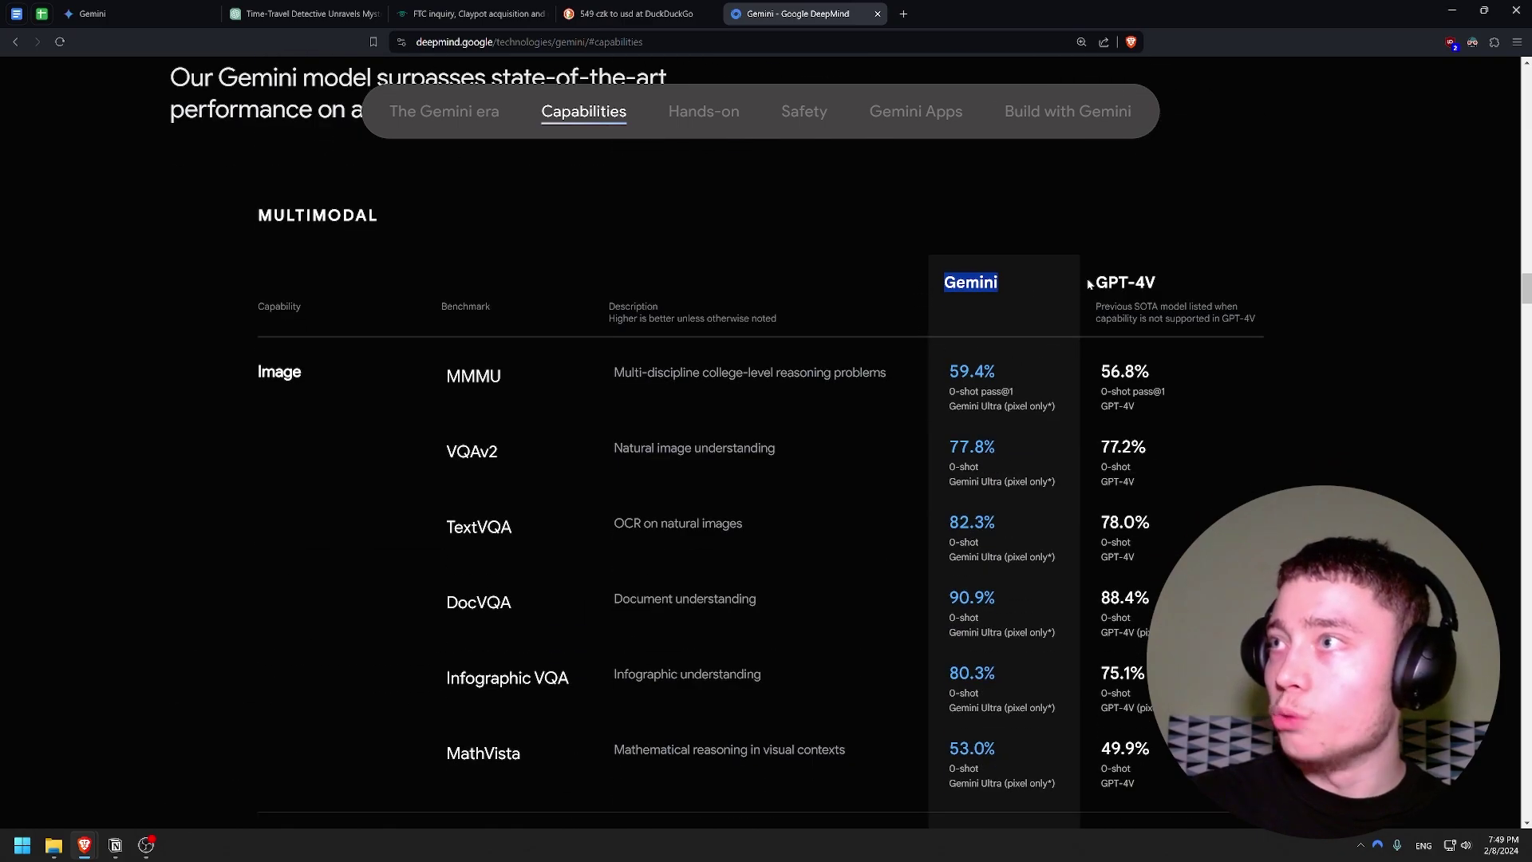
pyautogui.moveTo(1088, 285); pyautogui.dragTo(1207, 277)
pyautogui.click(1207, 277)
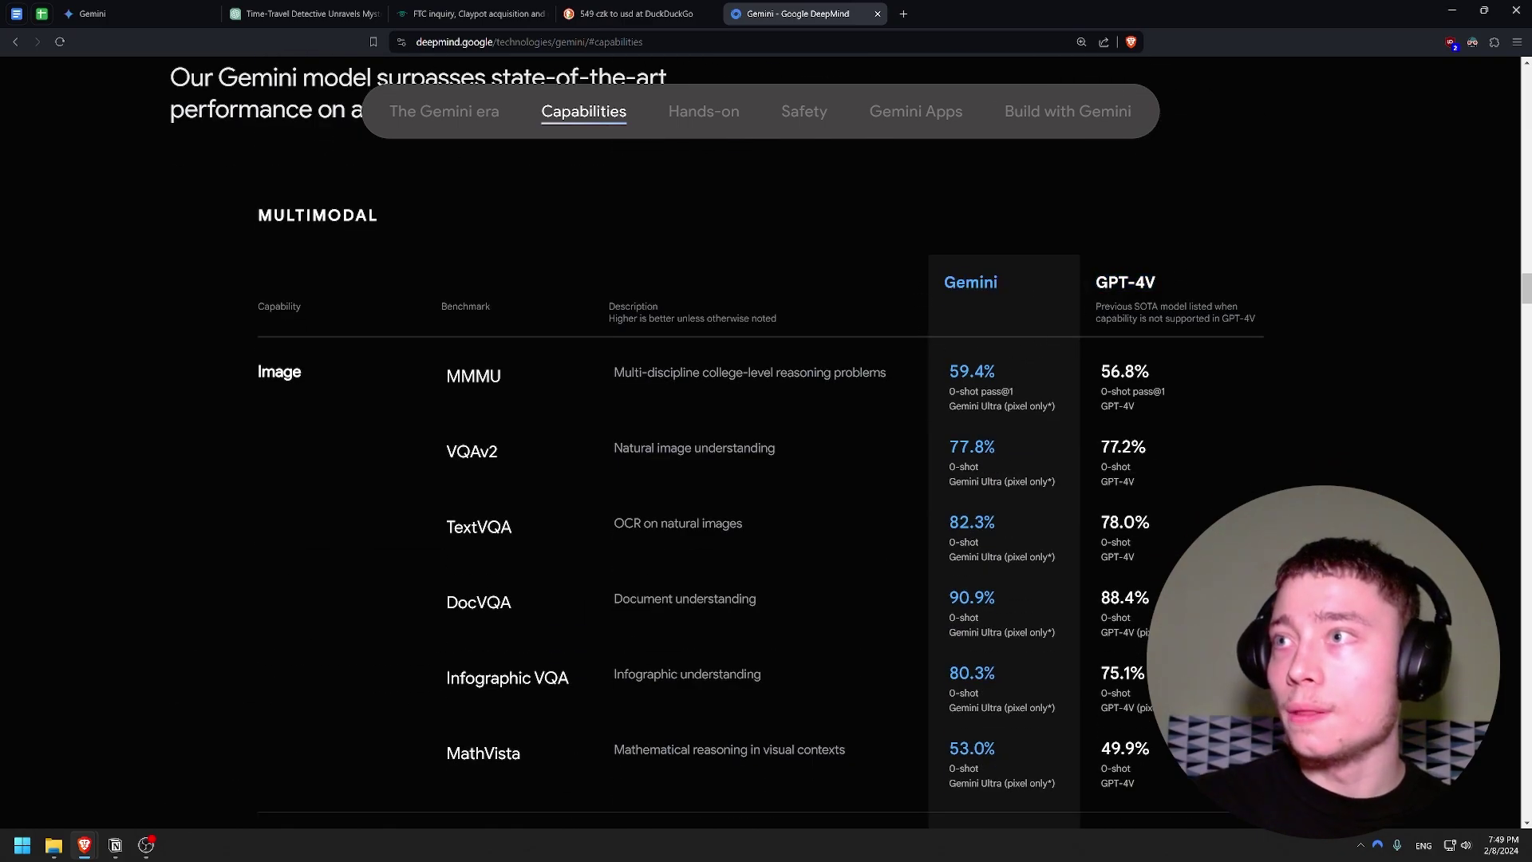
pyautogui.scroll(-2, 766, 429)
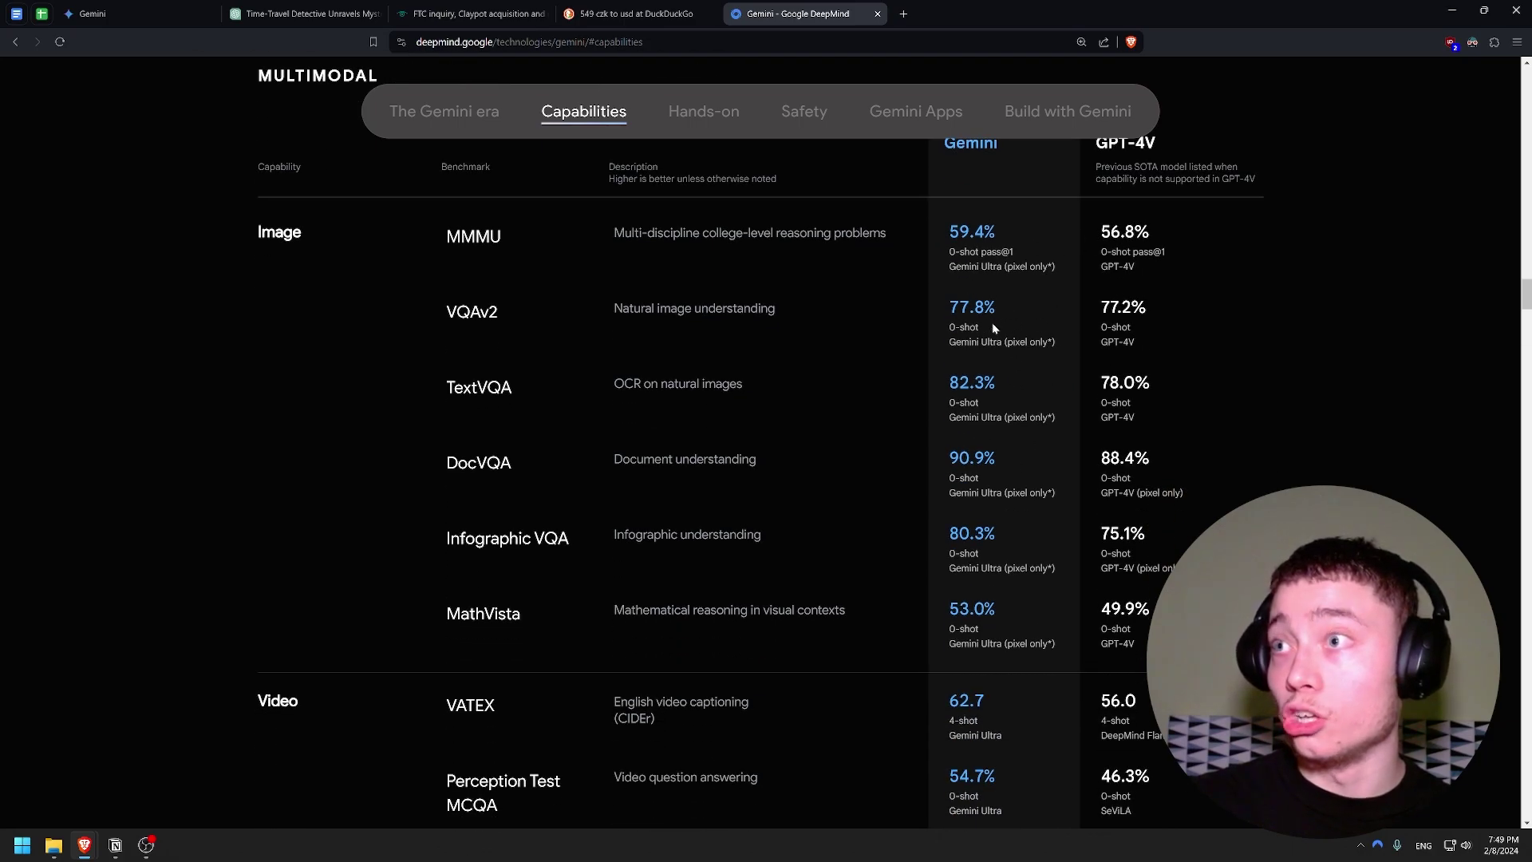
pyautogui.scroll(-3, 993, 324)
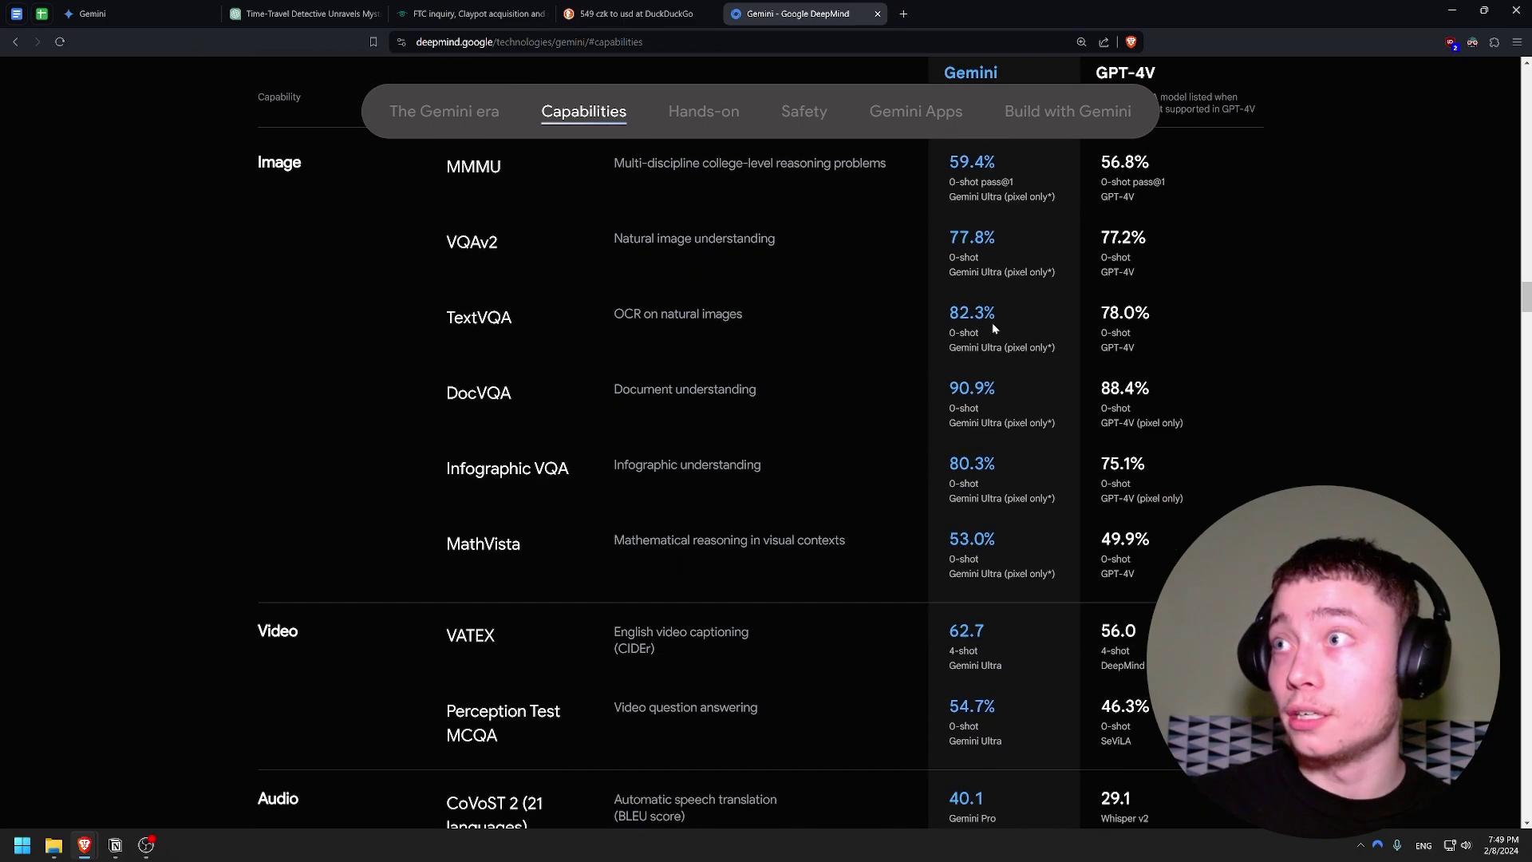
pyautogui.click(126, 19)
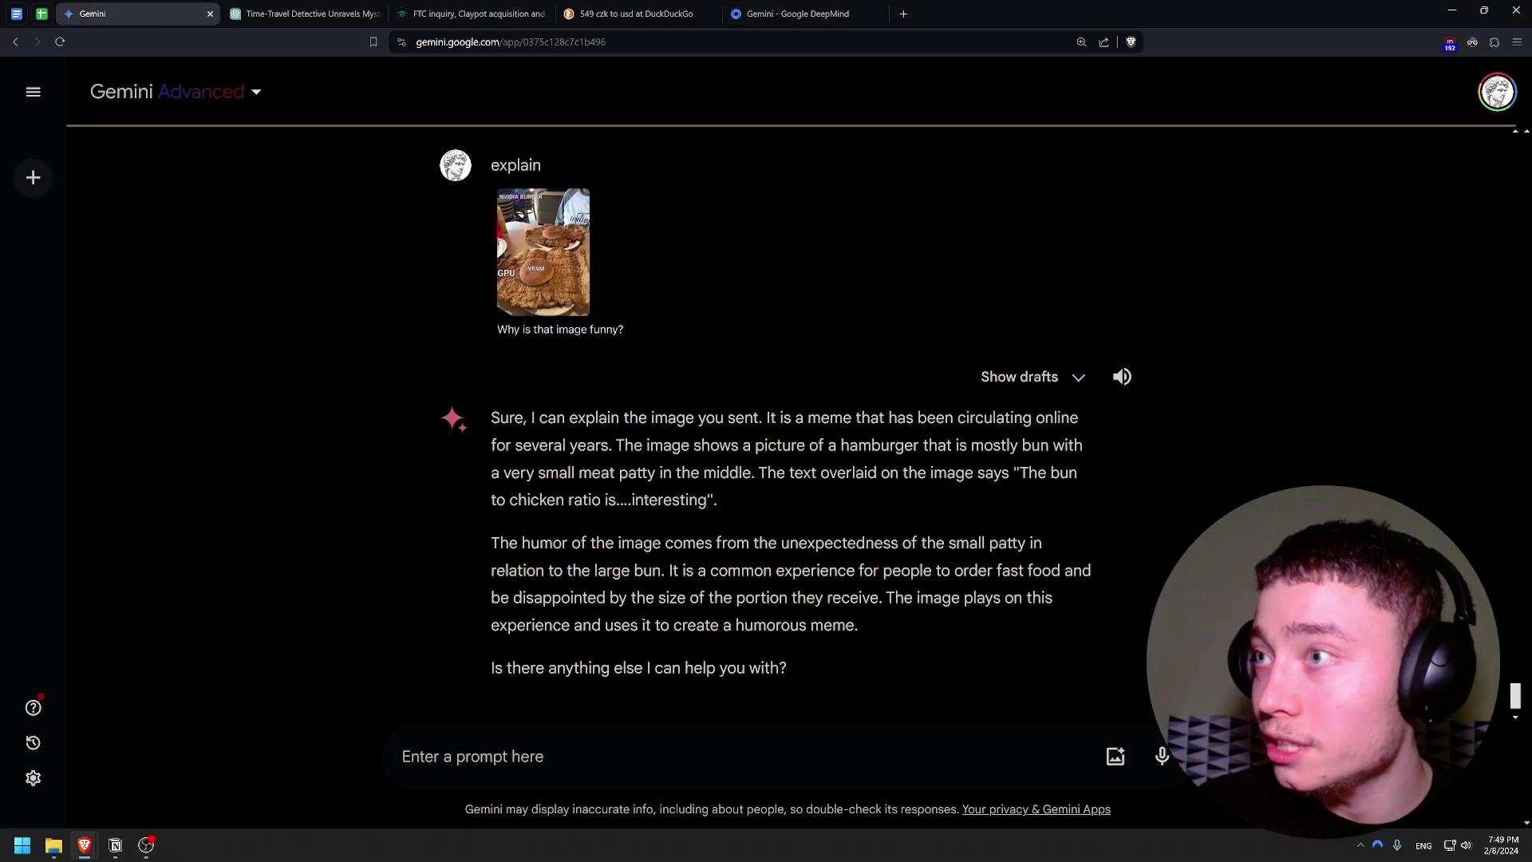
# Highlight 'bun' in Gemini's answer and view the burger meme full-size twice.
pyautogui.moveTo(1022, 445); pyautogui.dragTo(1041, 445)
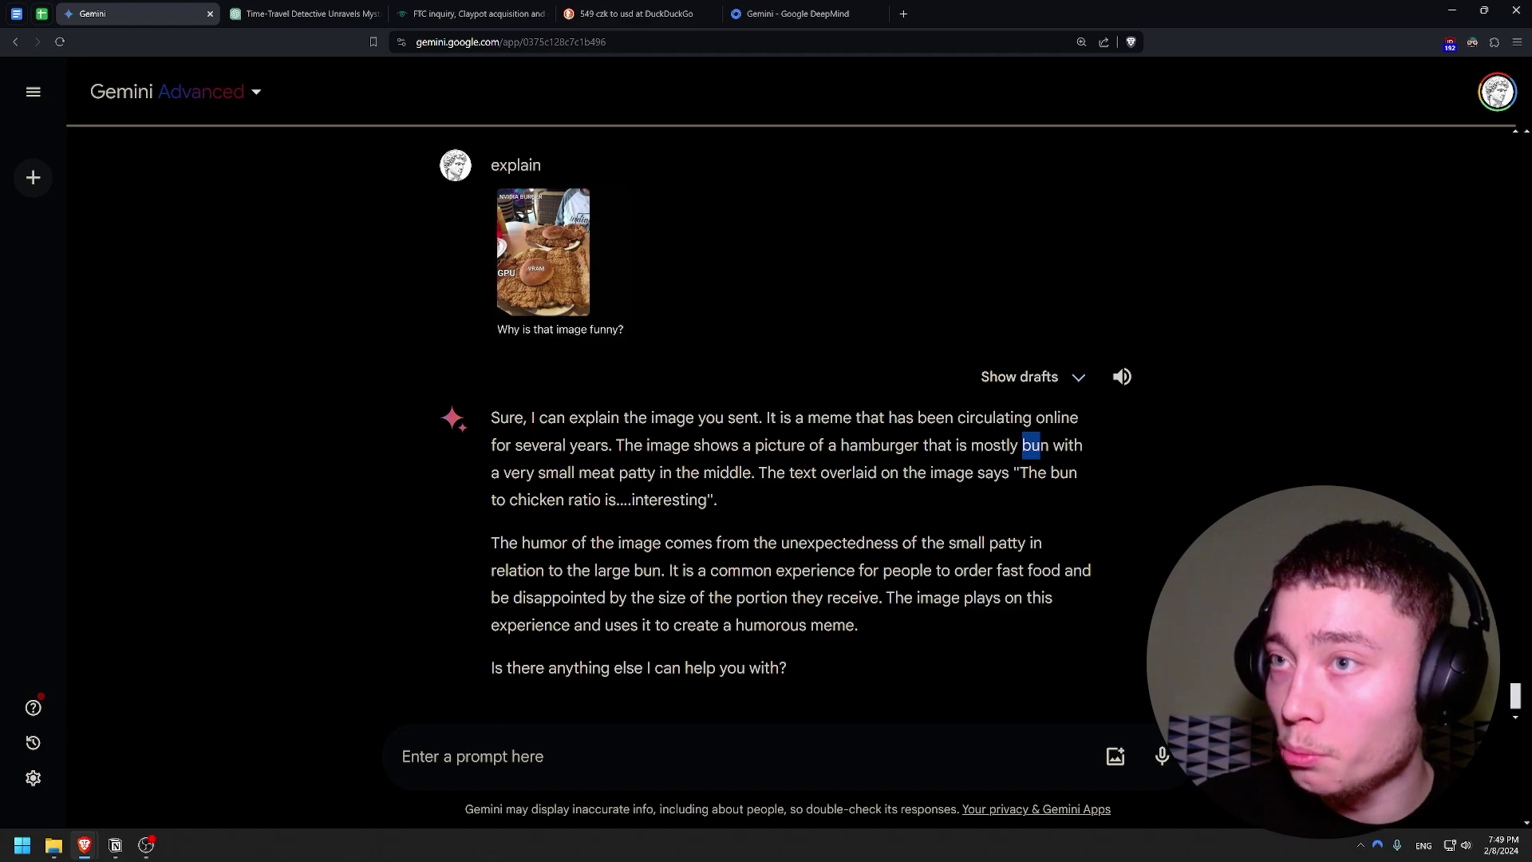
pyautogui.click(538, 307)
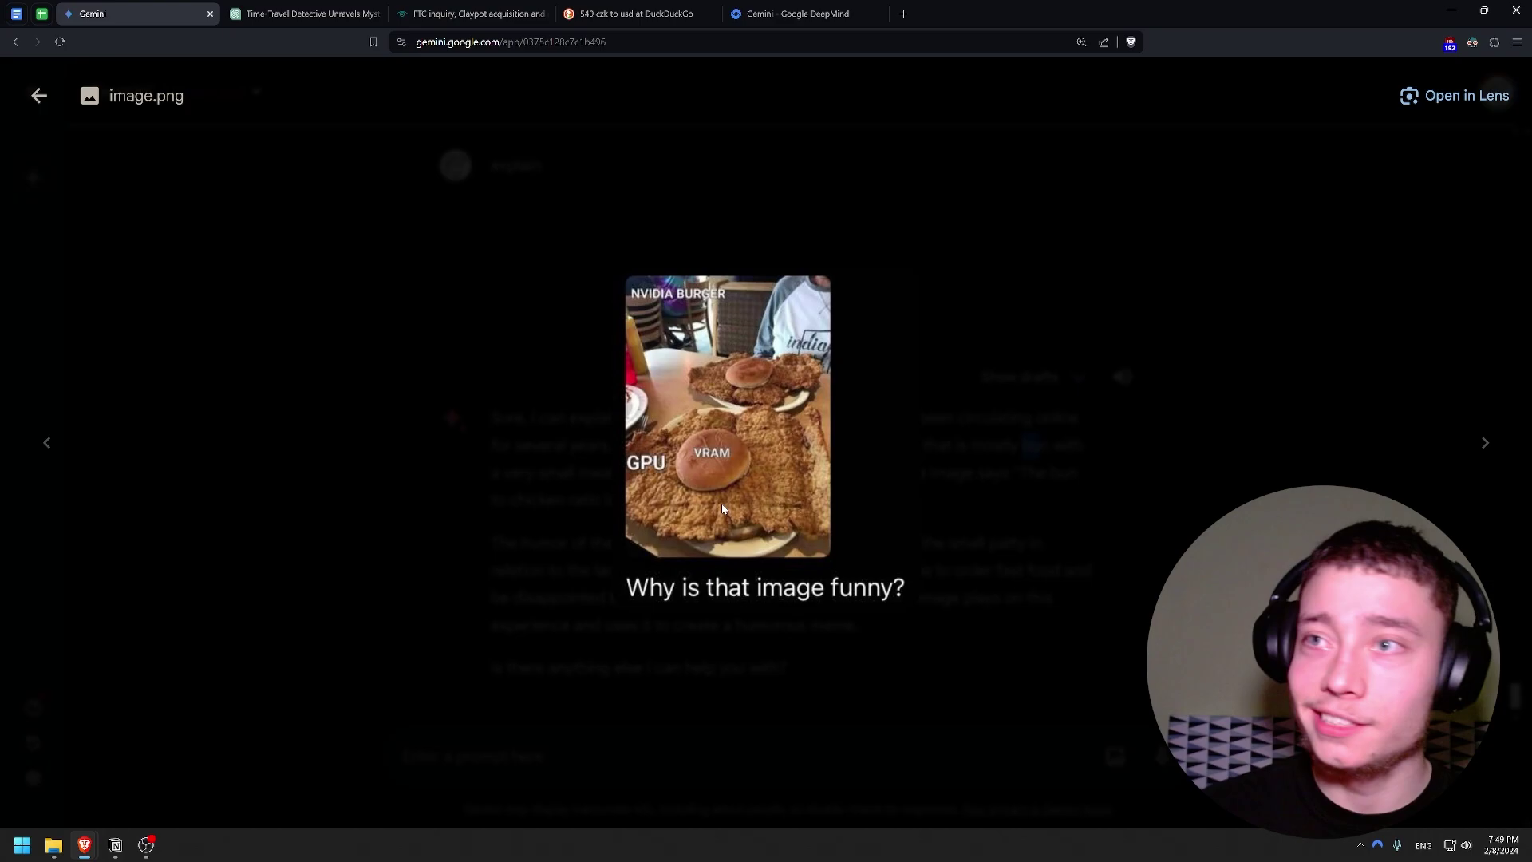
pyautogui.press('Escape')
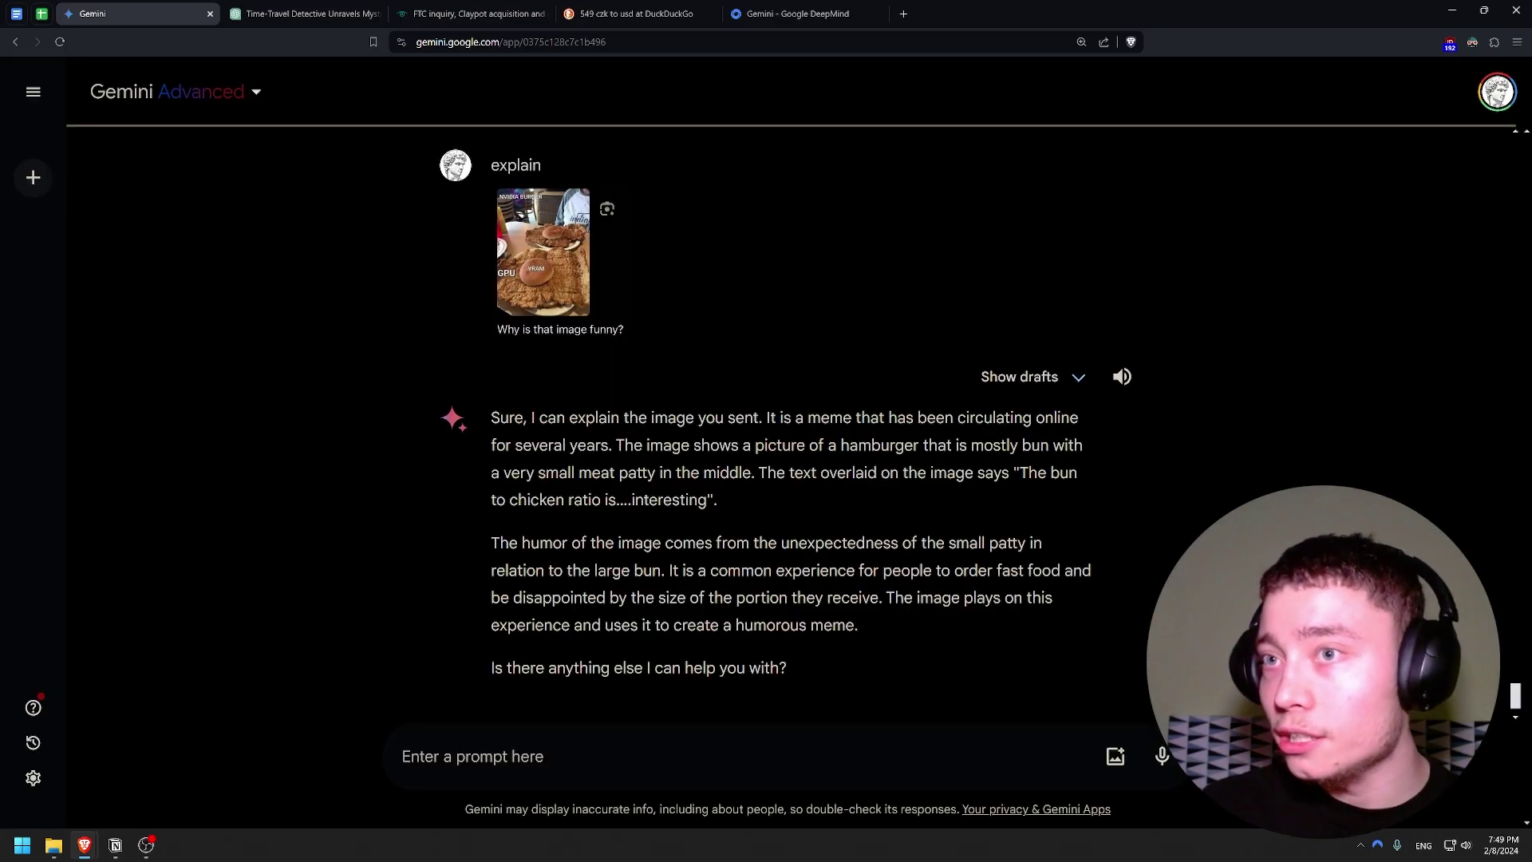
pyautogui.click(552, 257)
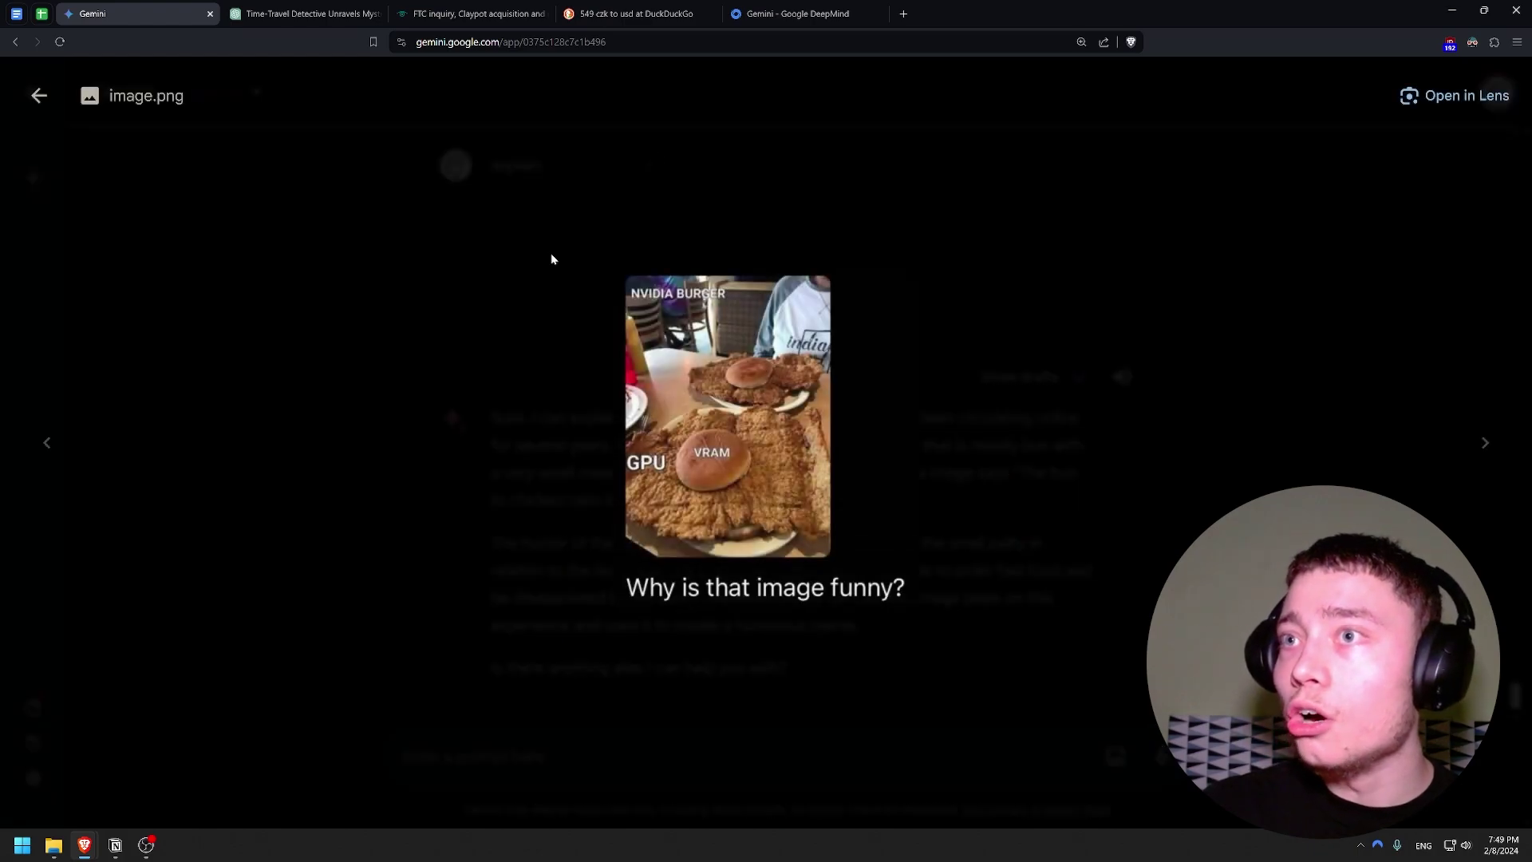
pyautogui.press('Escape')
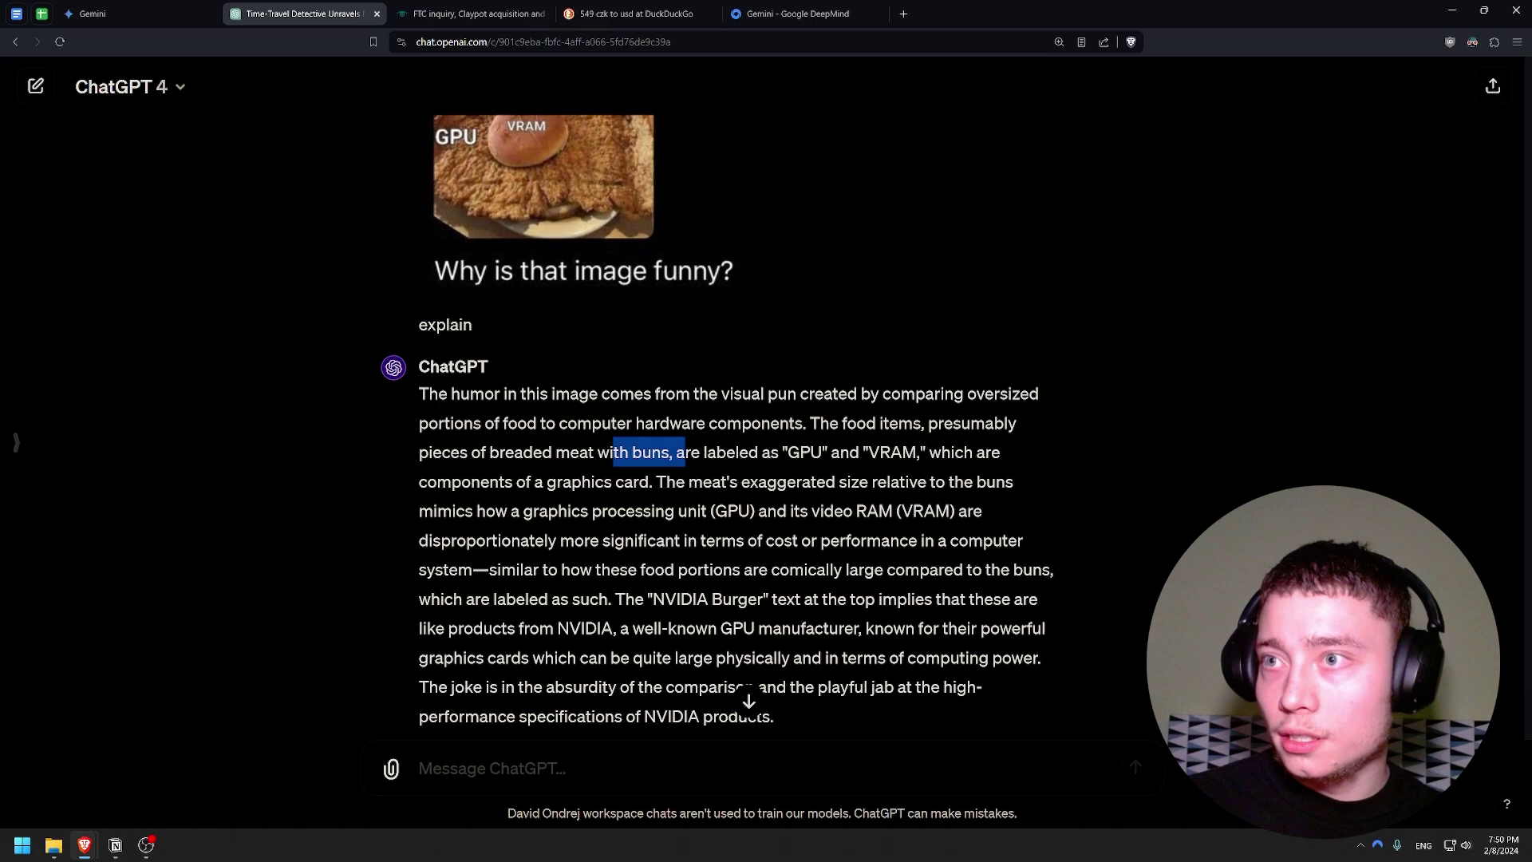
# Compare ChatGPT's NVIDIA-pun meme reading with Gemini's, highlighting Gemini's sentence about the overlaid text.
pyautogui.moveTo(766, 481); pyautogui.dragTo(910, 482)
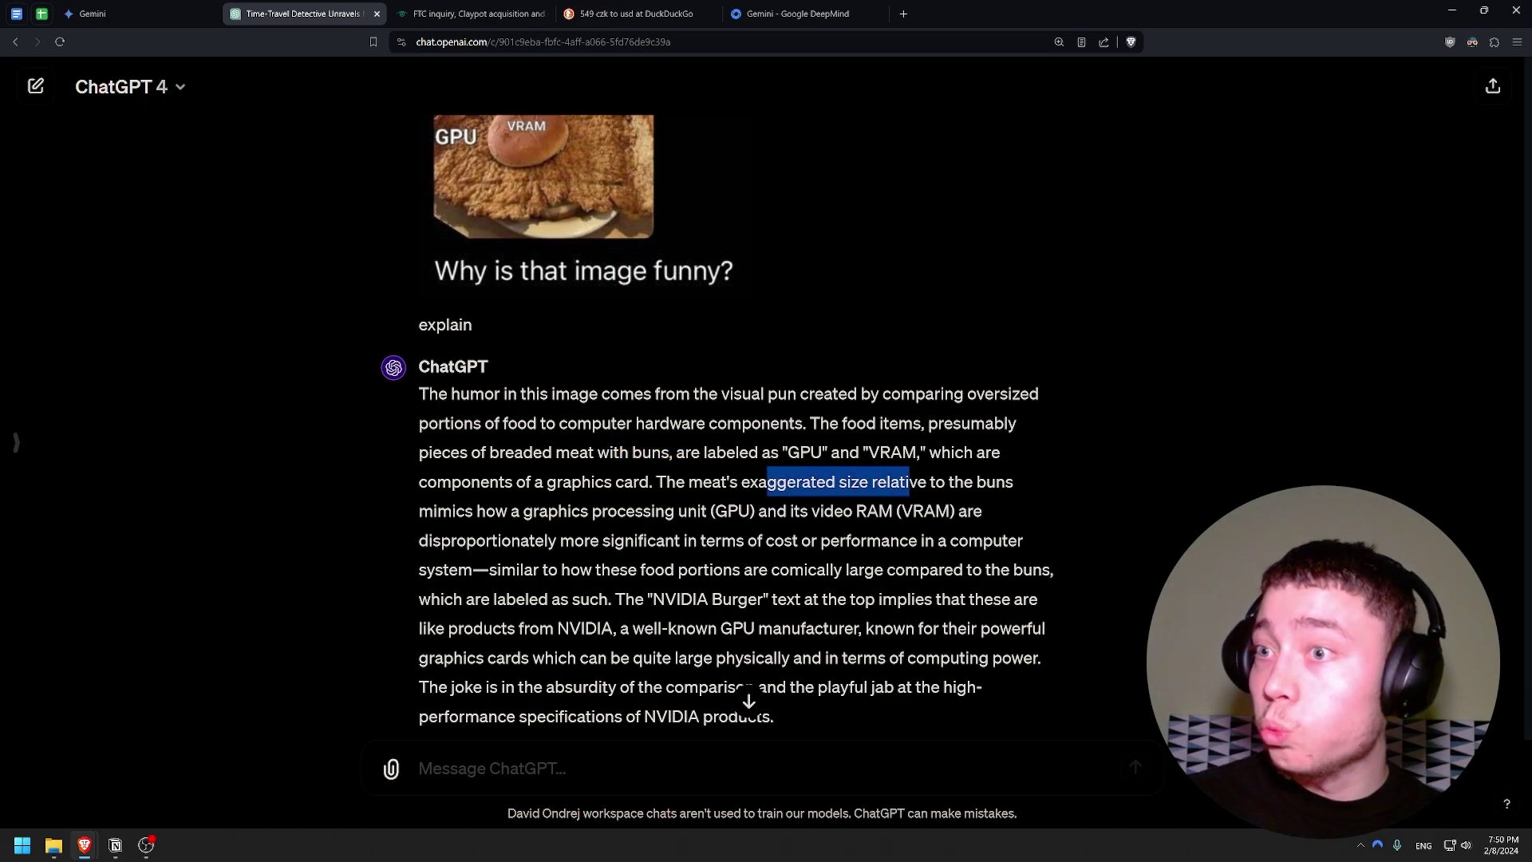
pyautogui.scroll(-1, 910, 482)
pyautogui.click(92, 14)
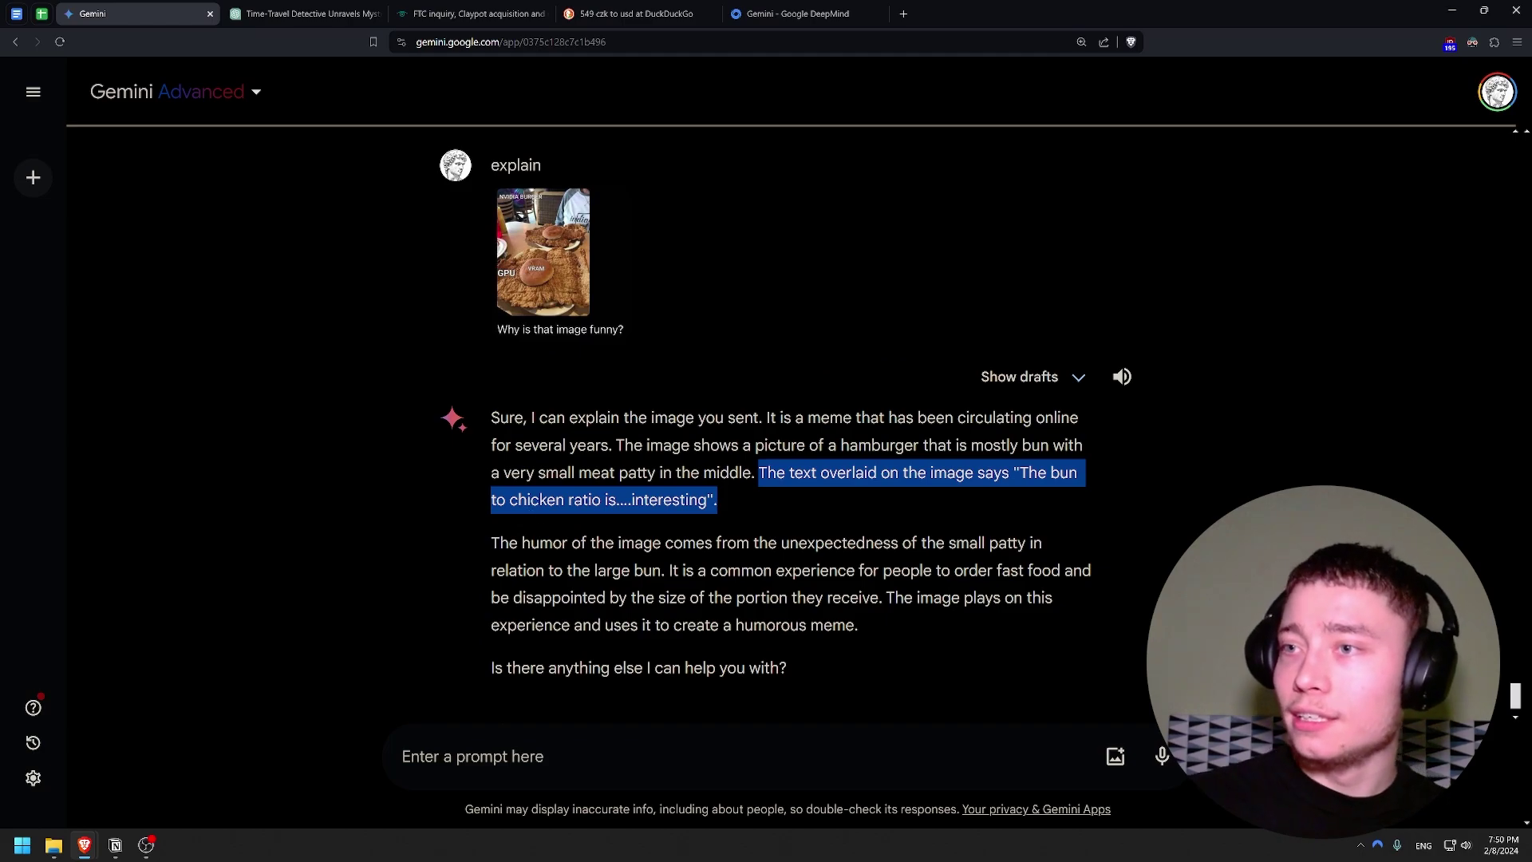
pyautogui.hotkey('ctrl', 'Tab')
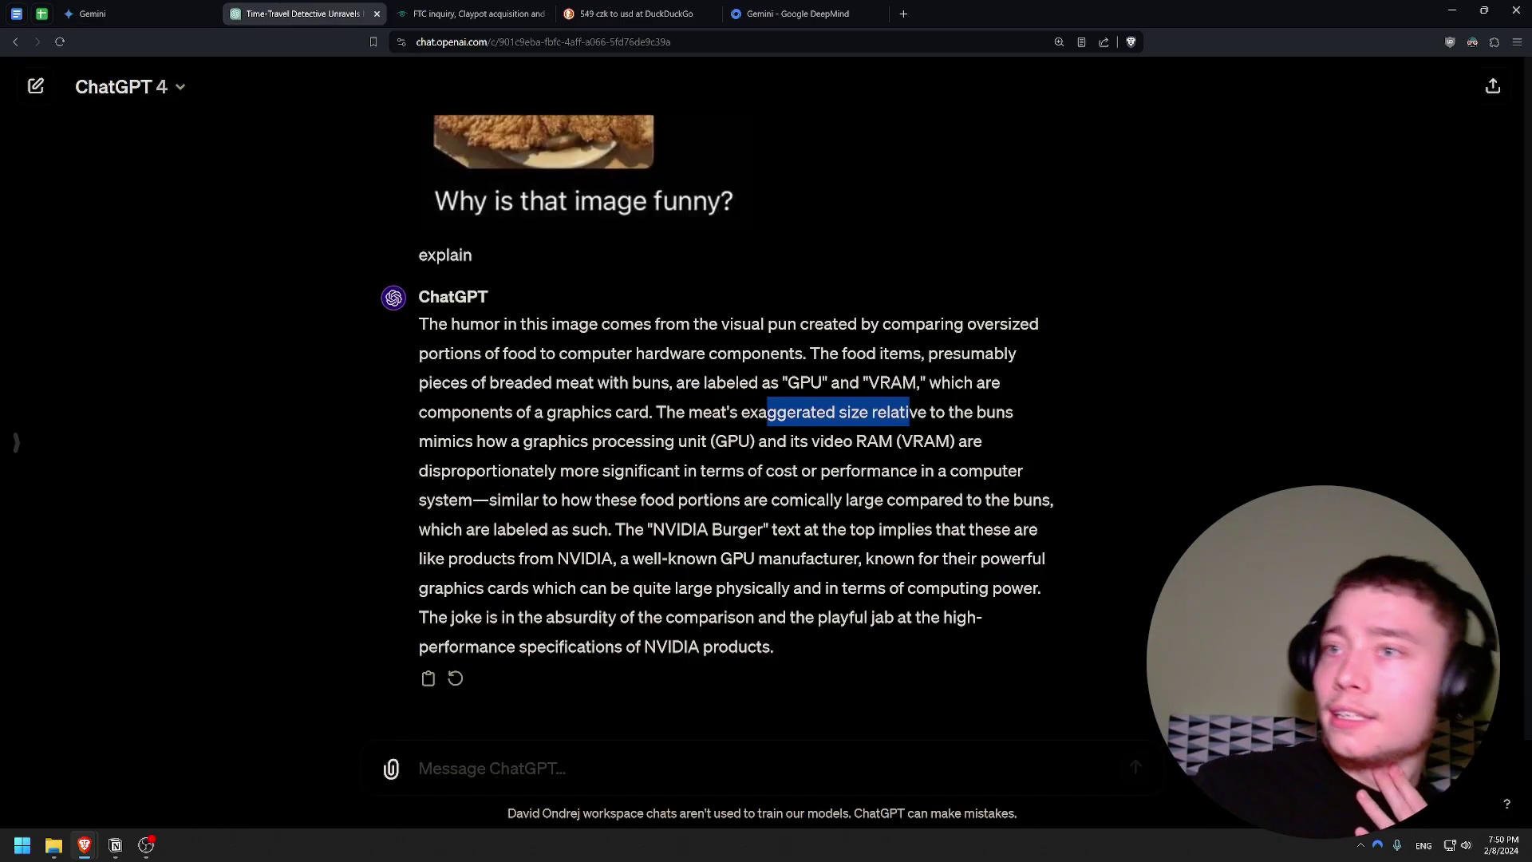
pyautogui.scroll(3, 630, 529)
pyautogui.scroll(-3, 631, 529)
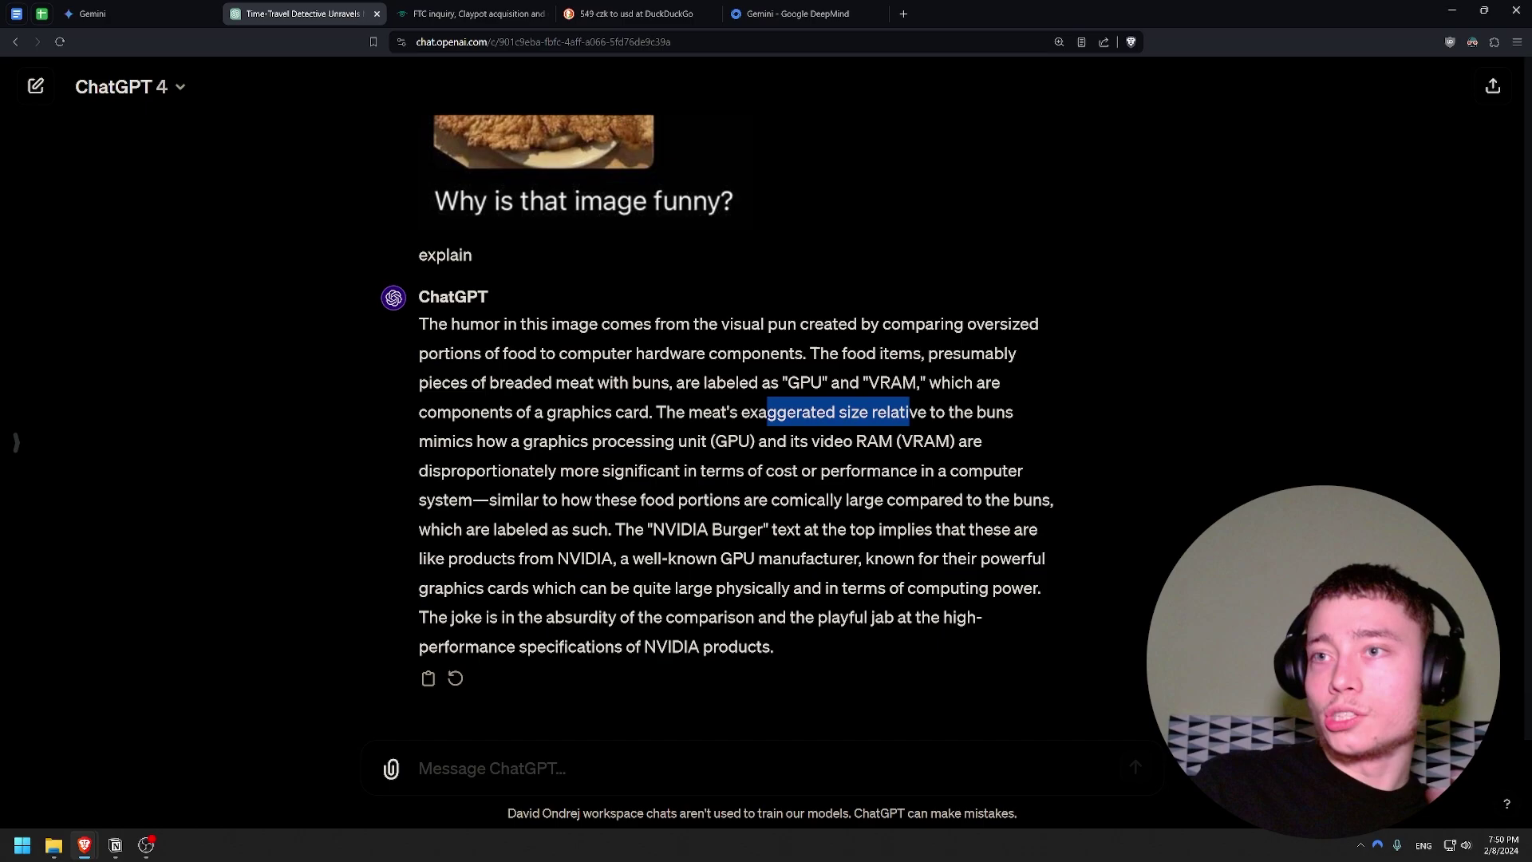
pyautogui.moveTo(626, 530); pyautogui.dragTo(816, 517)
pyautogui.hotkey('ctrl', 'shift', 'Tab')
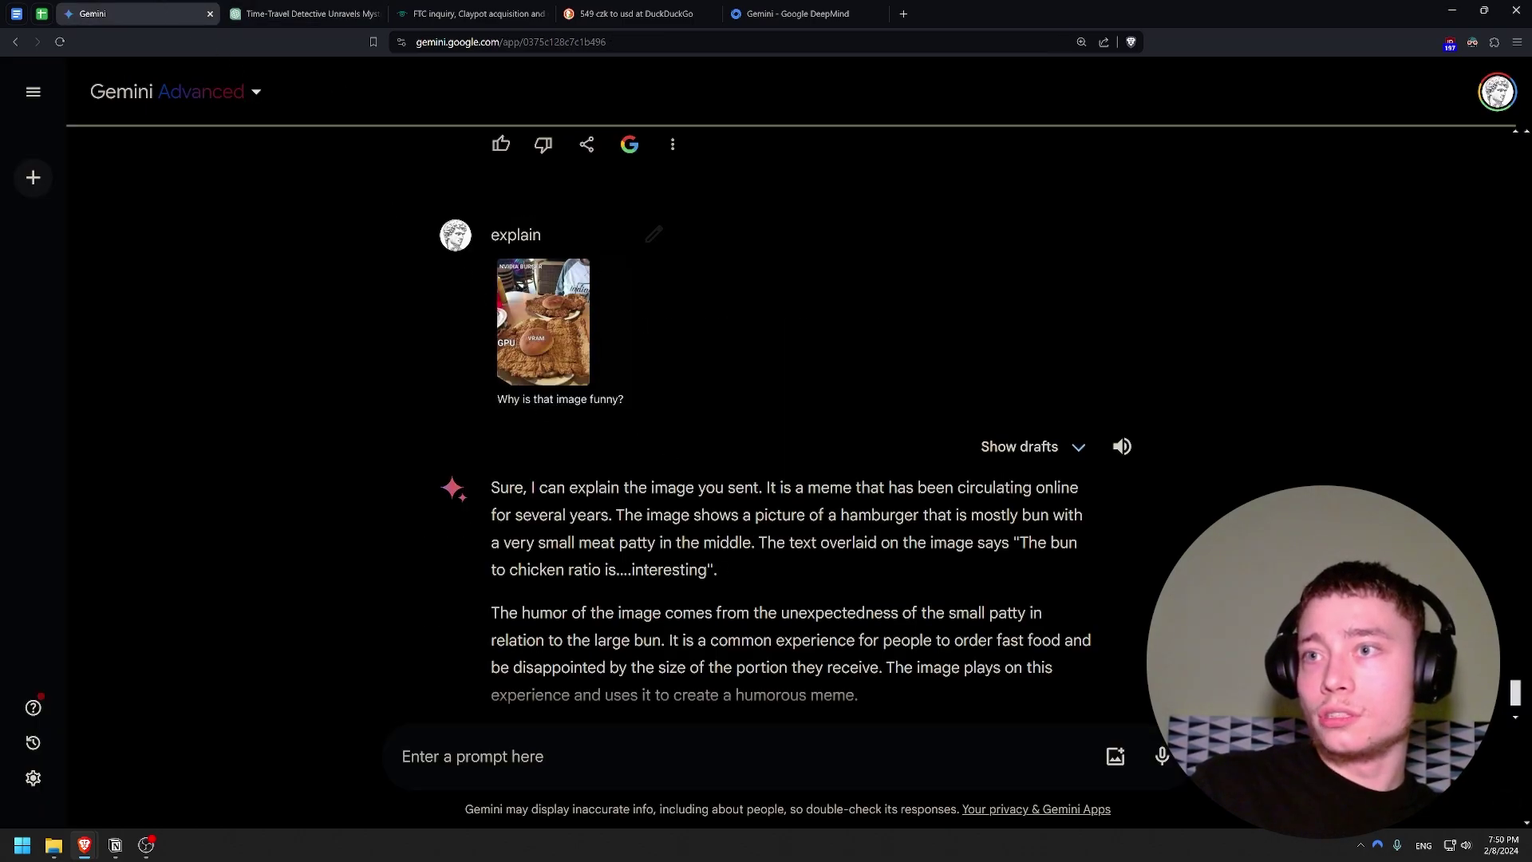
pyautogui.moveTo(756, 543); pyautogui.dragTo(719, 570)
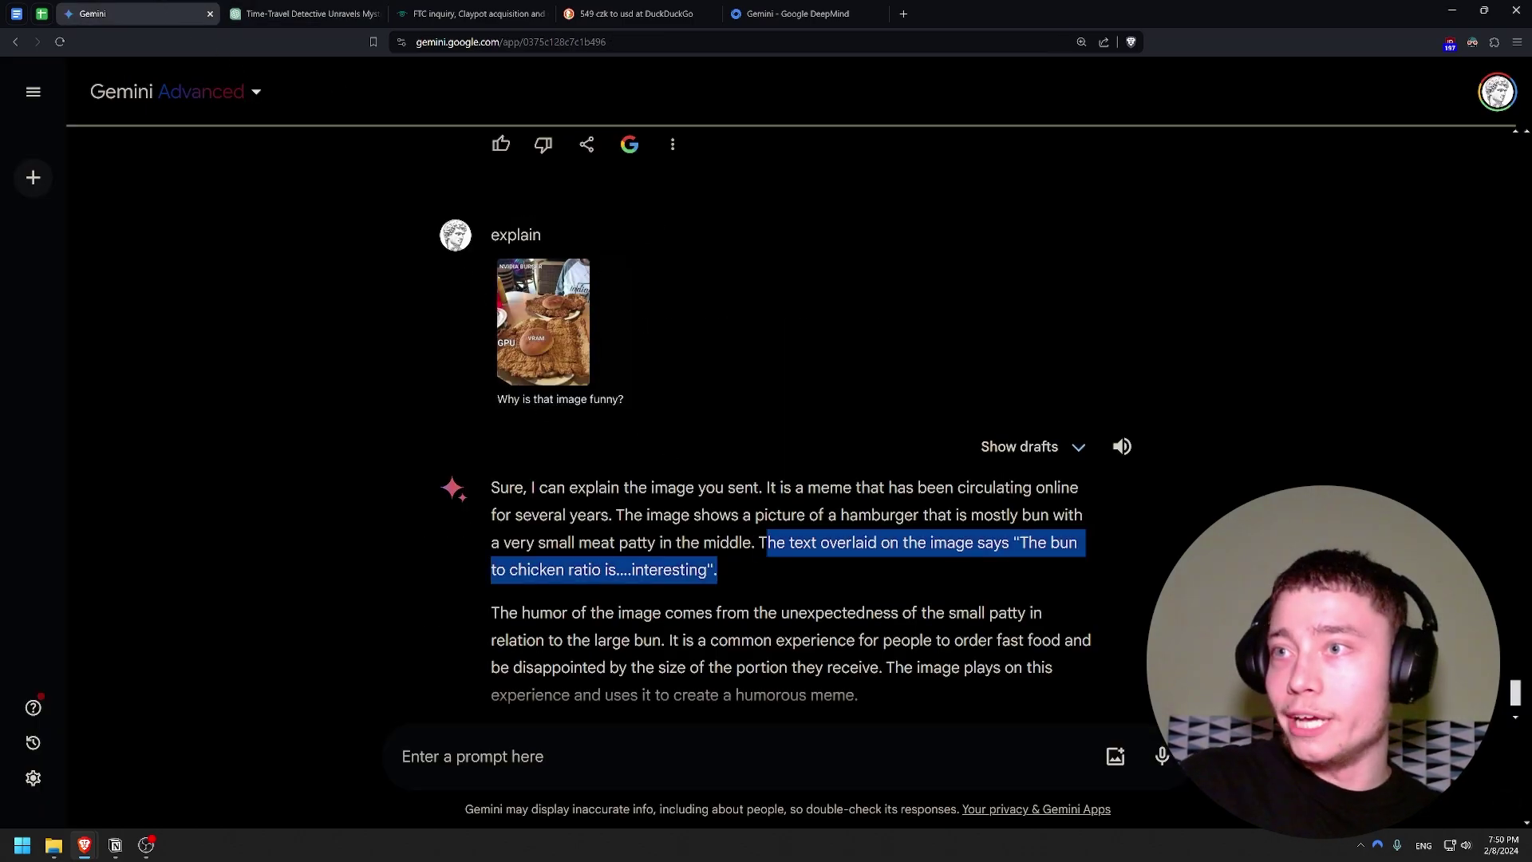
pyautogui.click(303, 14)
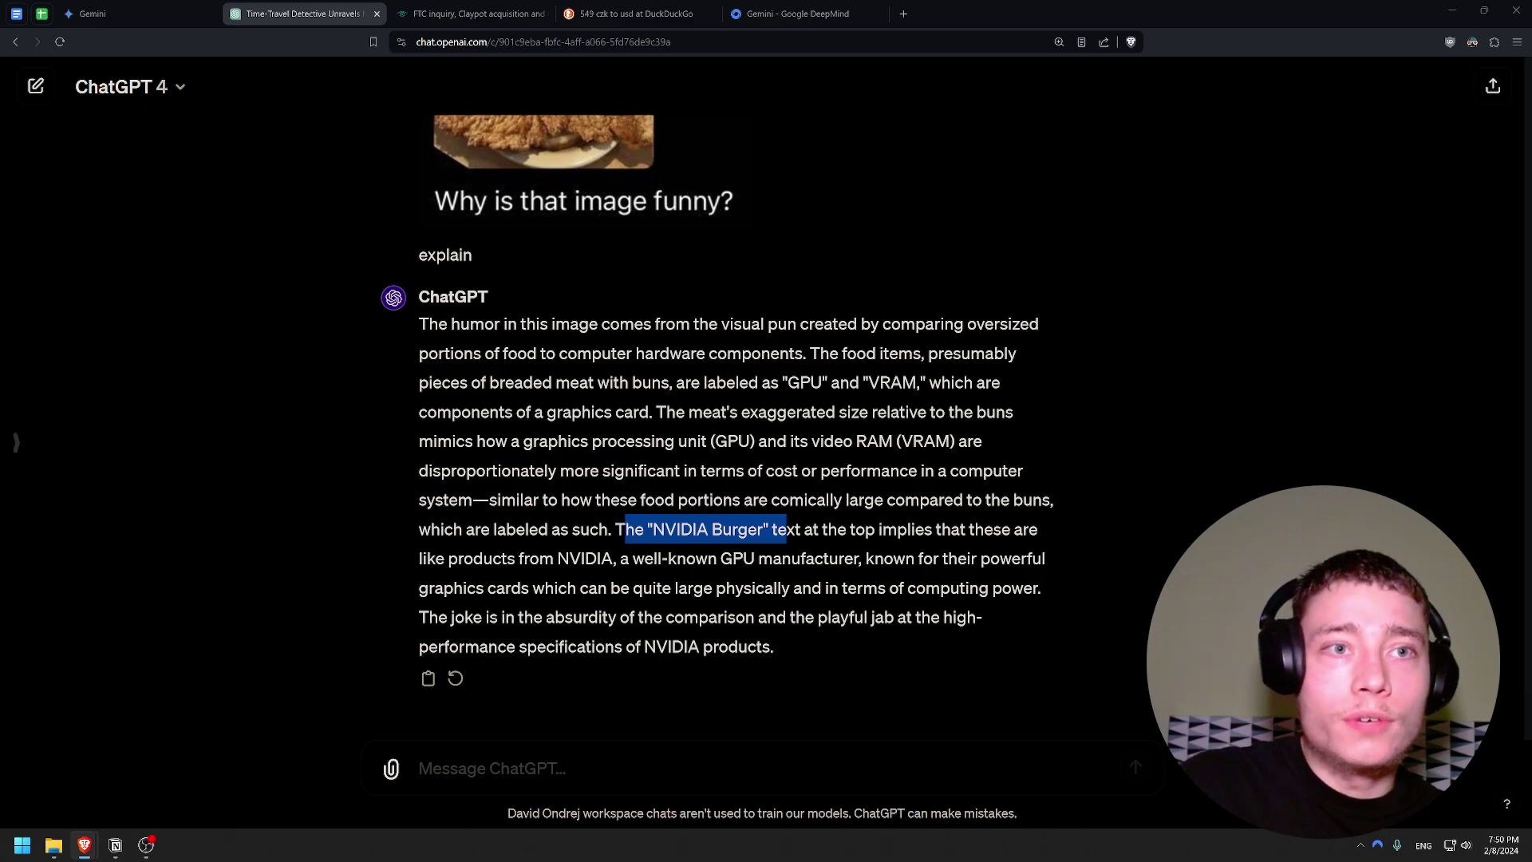
# Scroll up to DeepMind's TEXT benchmark table, then return to Gemini and take a screenshot.
pyautogui.click(812, 16)
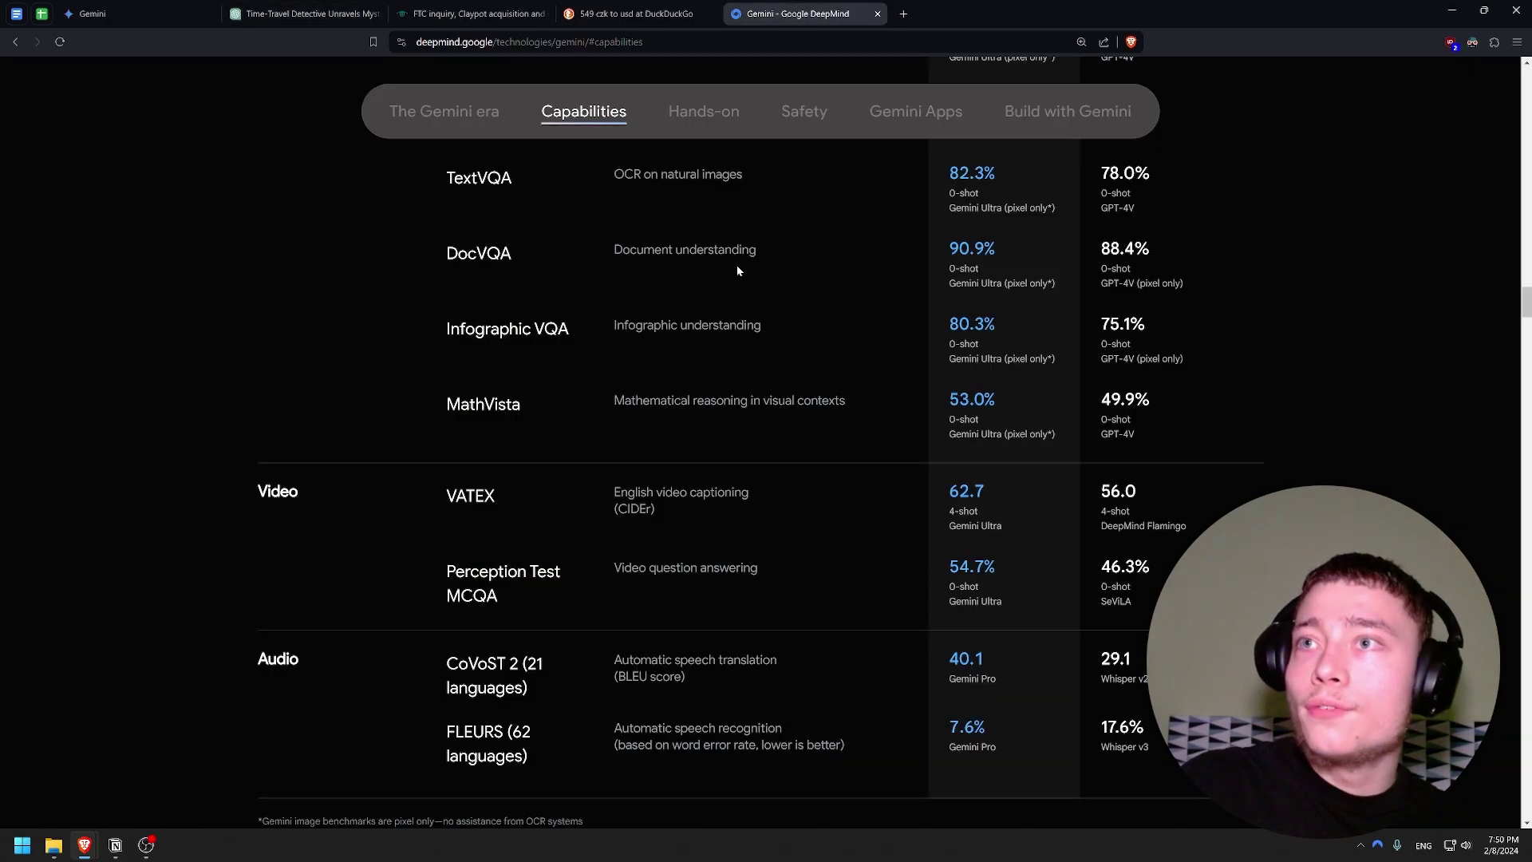
pyautogui.scroll(8, 735, 303)
pyautogui.scroll(9, 790, 380)
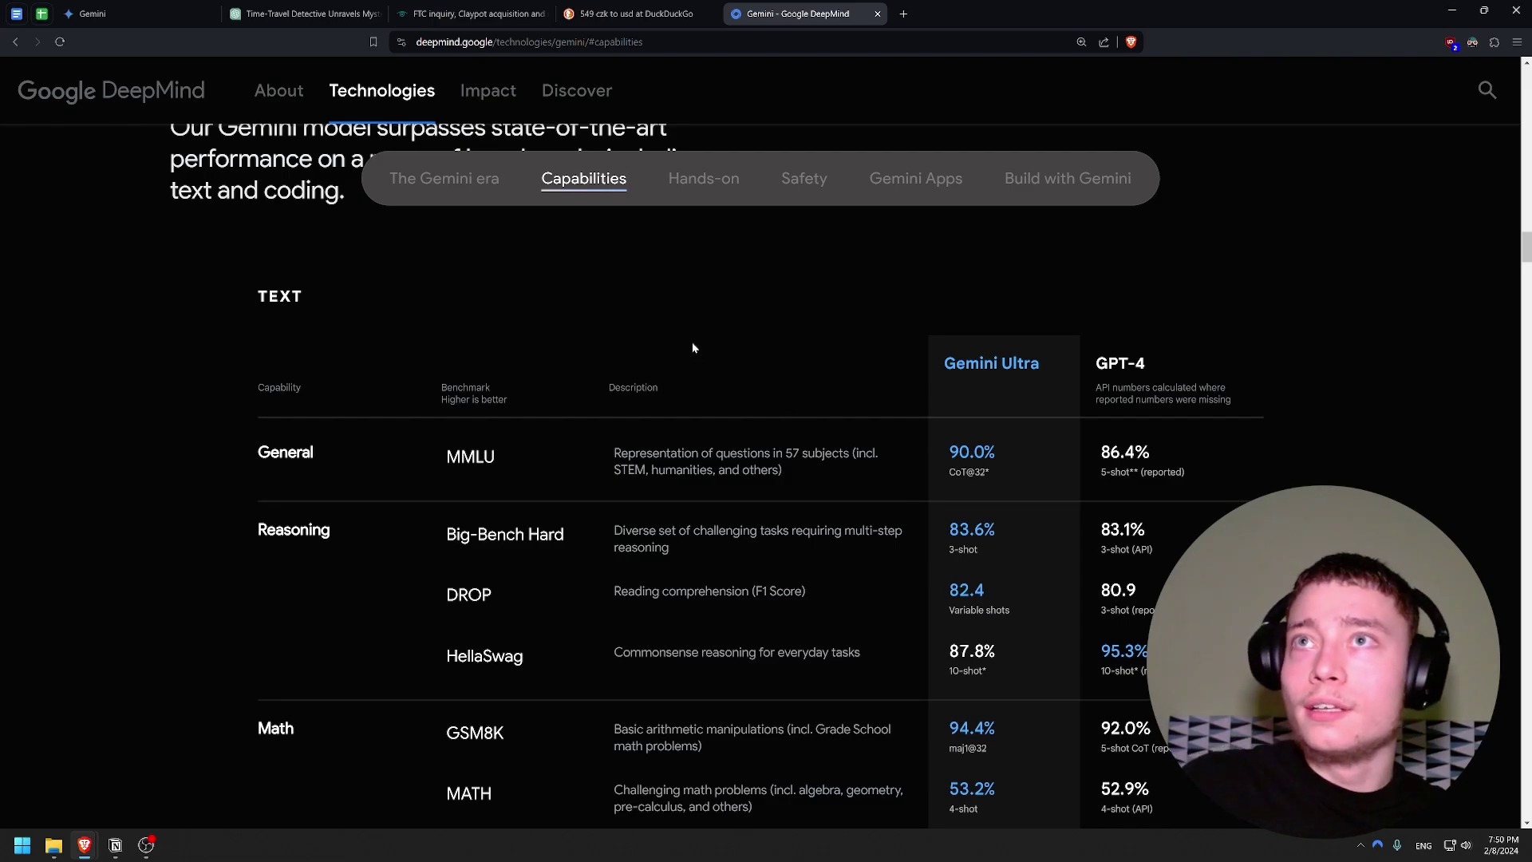
pyautogui.click(92, 14)
pyautogui.scroll(-2, 409, 289)
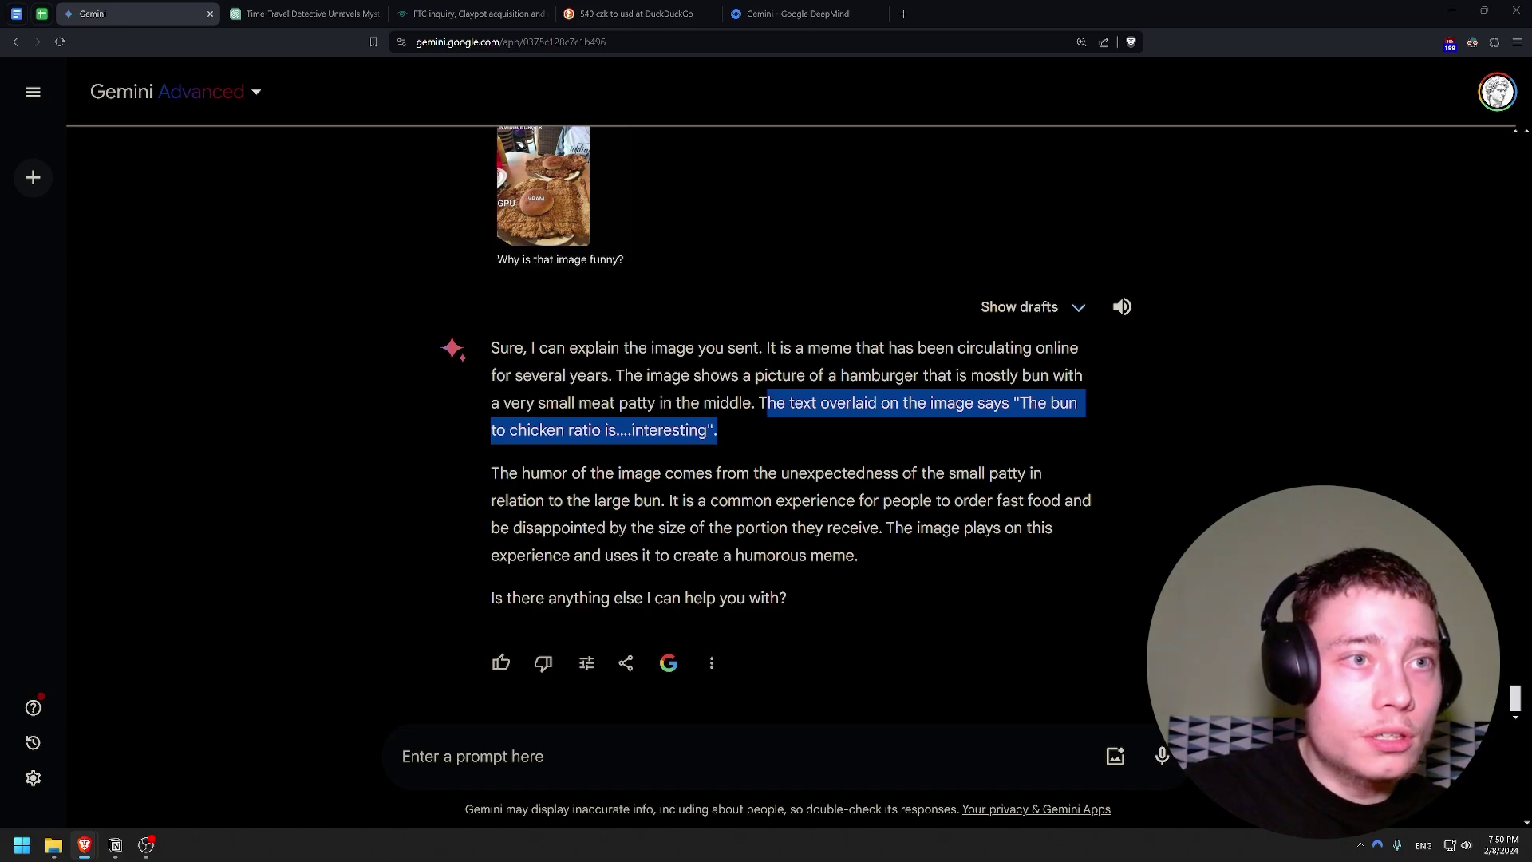
pyautogui.press('super+shift+s')
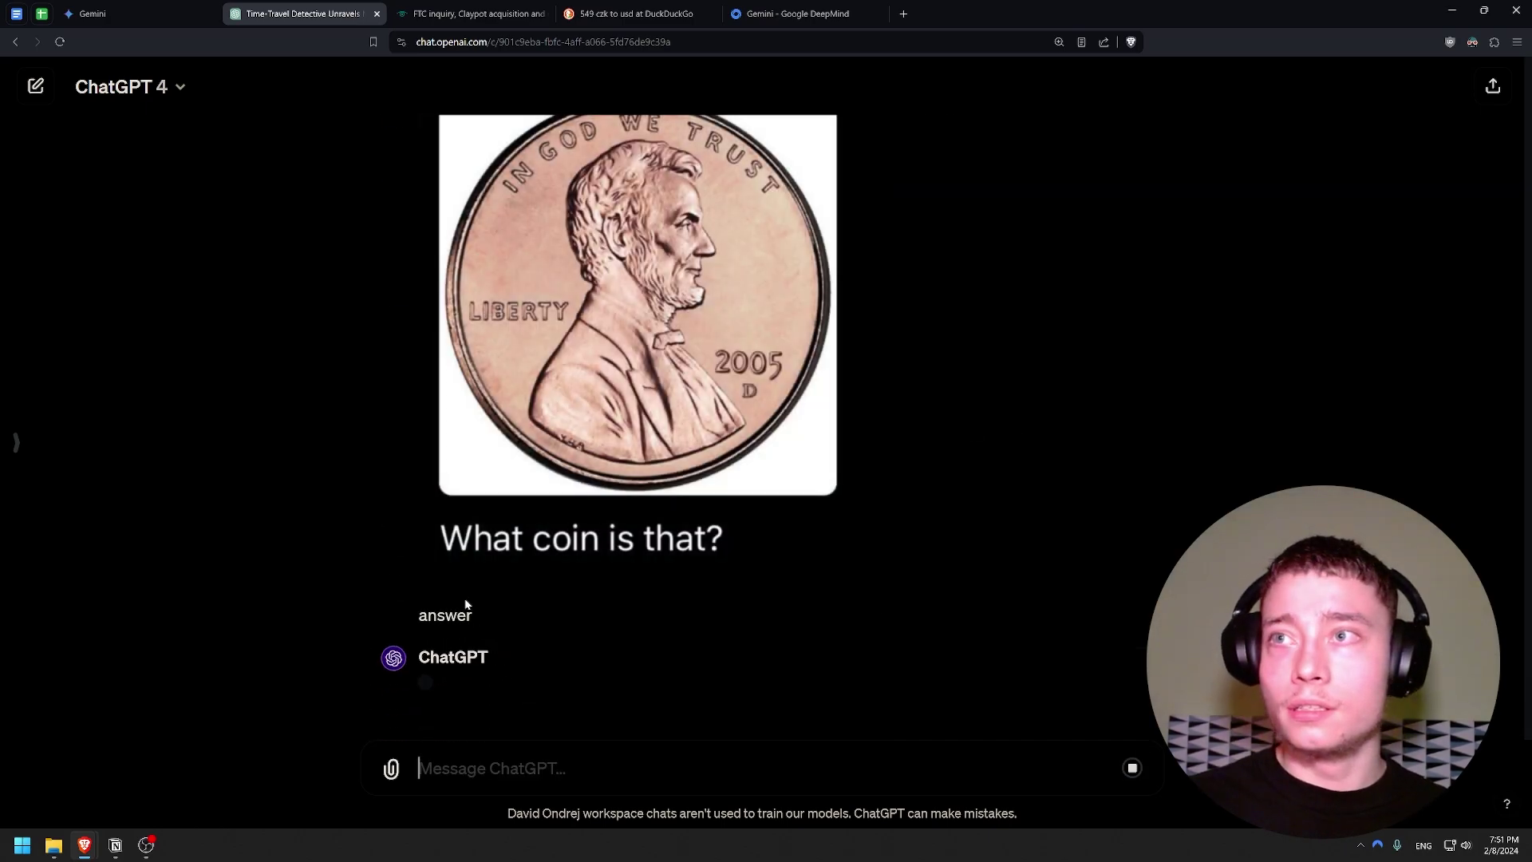
# Select Gemini's refusal about images of people and compare it with ChatGPT's 2005 Denver penny answer.
pyautogui.click(137, 11)
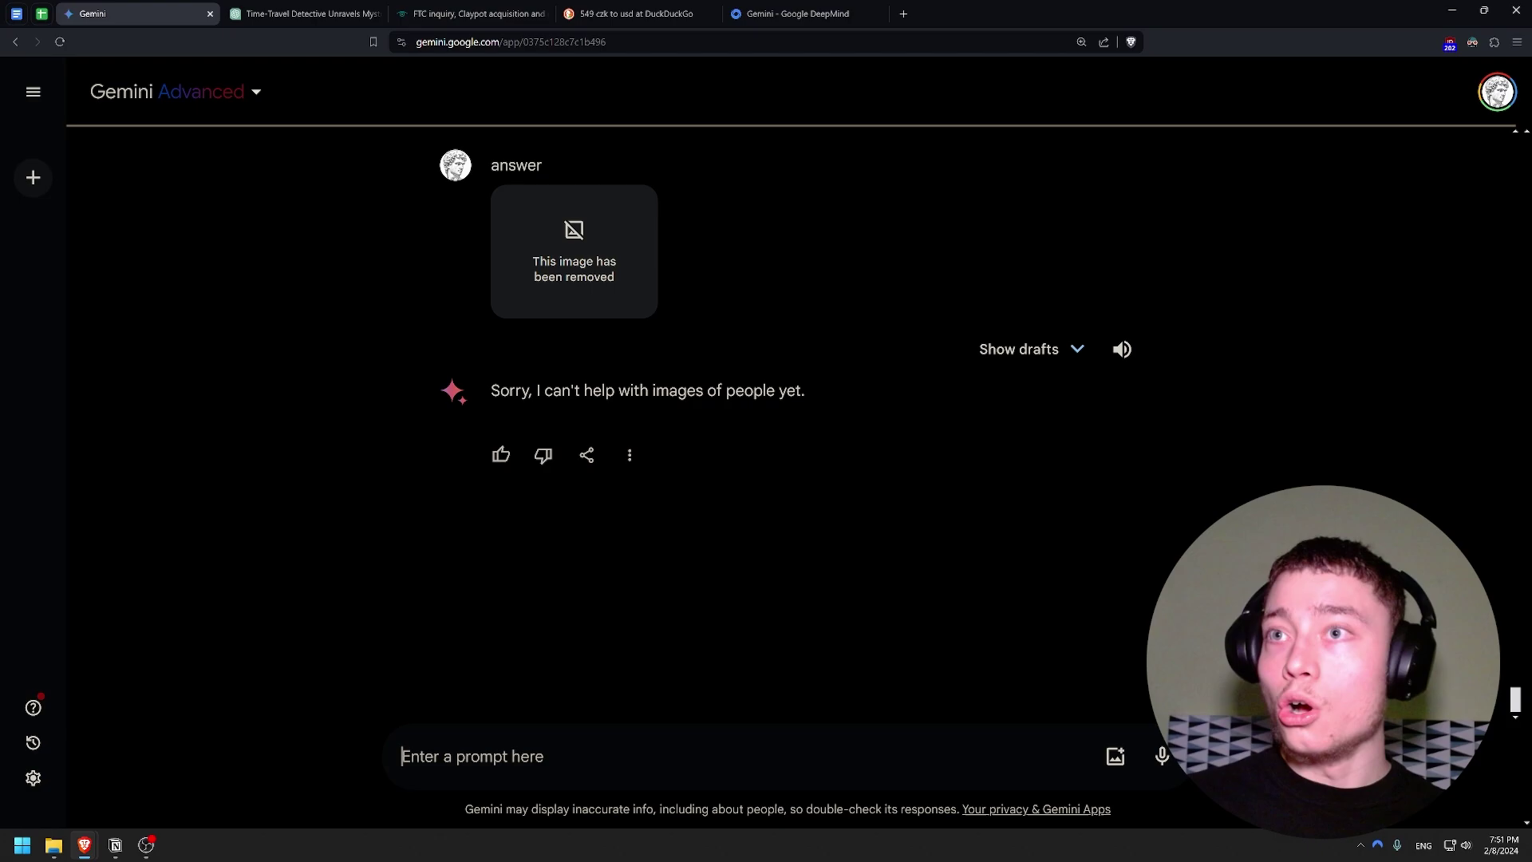
pyautogui.moveTo(501, 390); pyautogui.dragTo(801, 391)
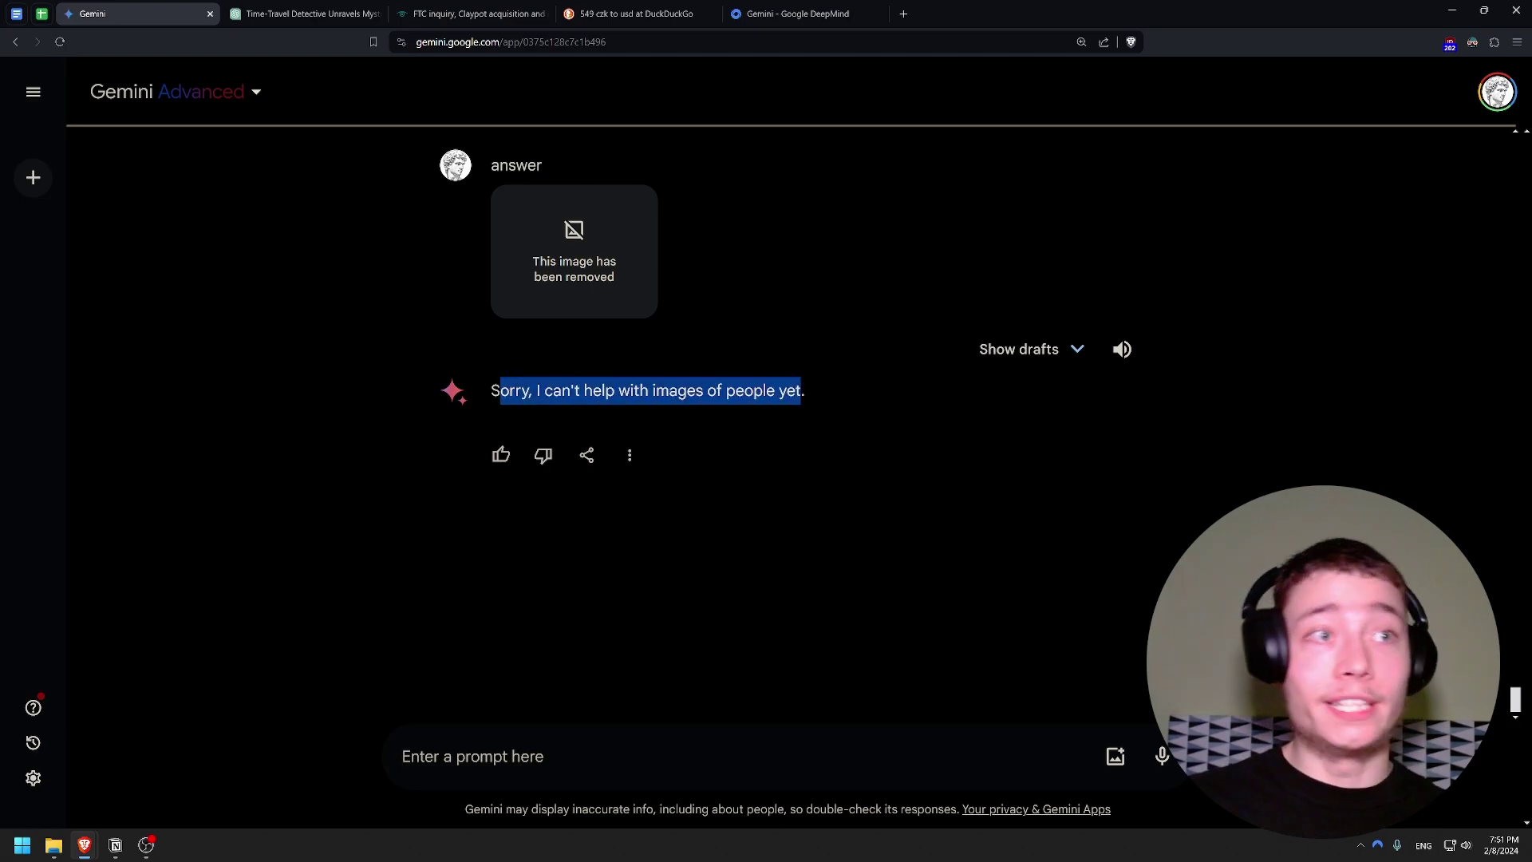
pyautogui.click(278, 16)
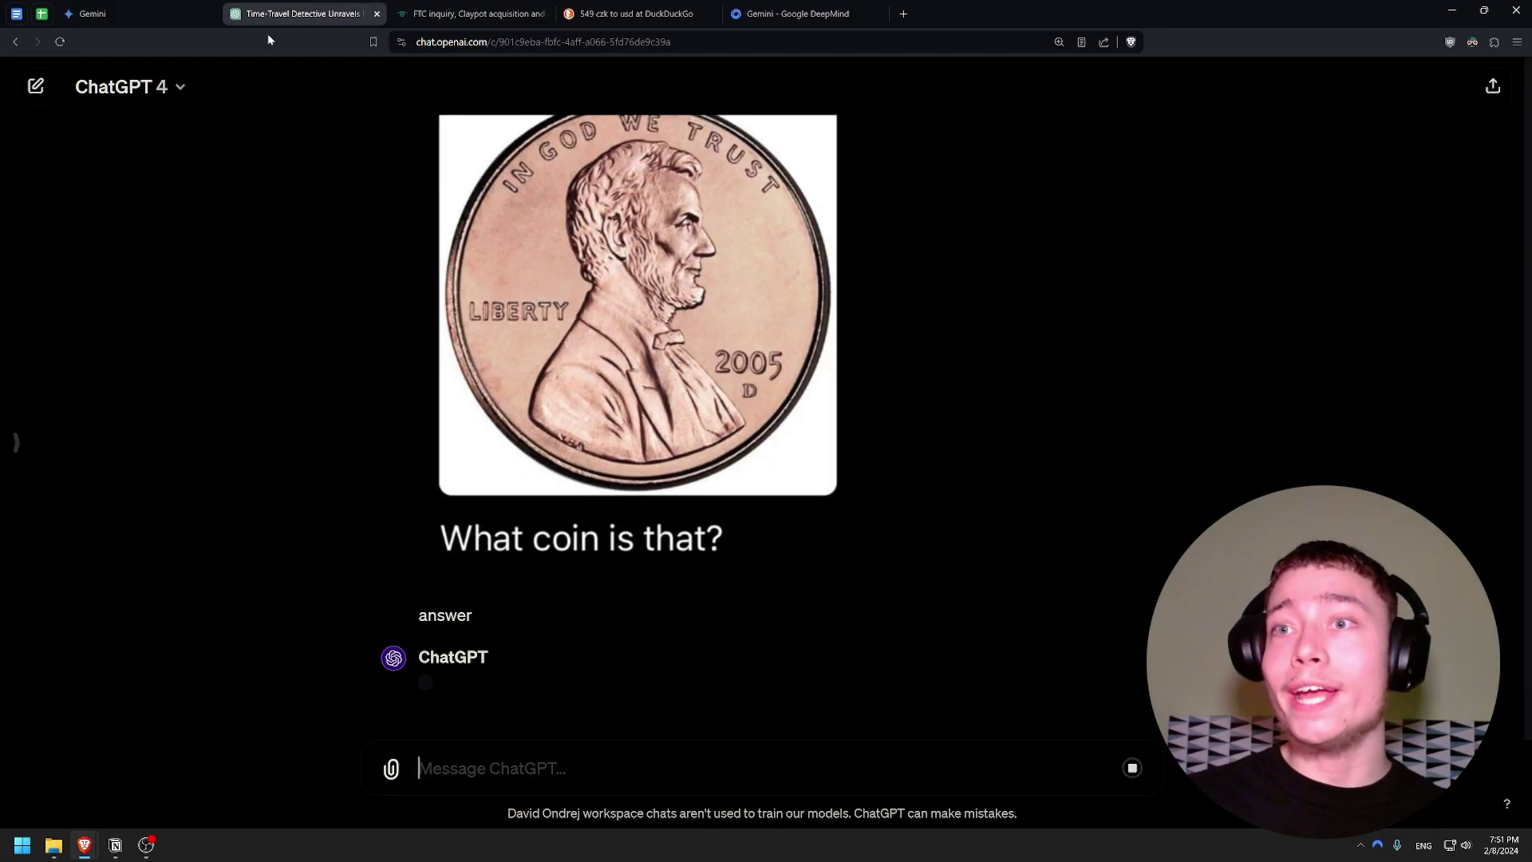
pyautogui.click(107, 22)
pyautogui.tripleClick(647, 390)
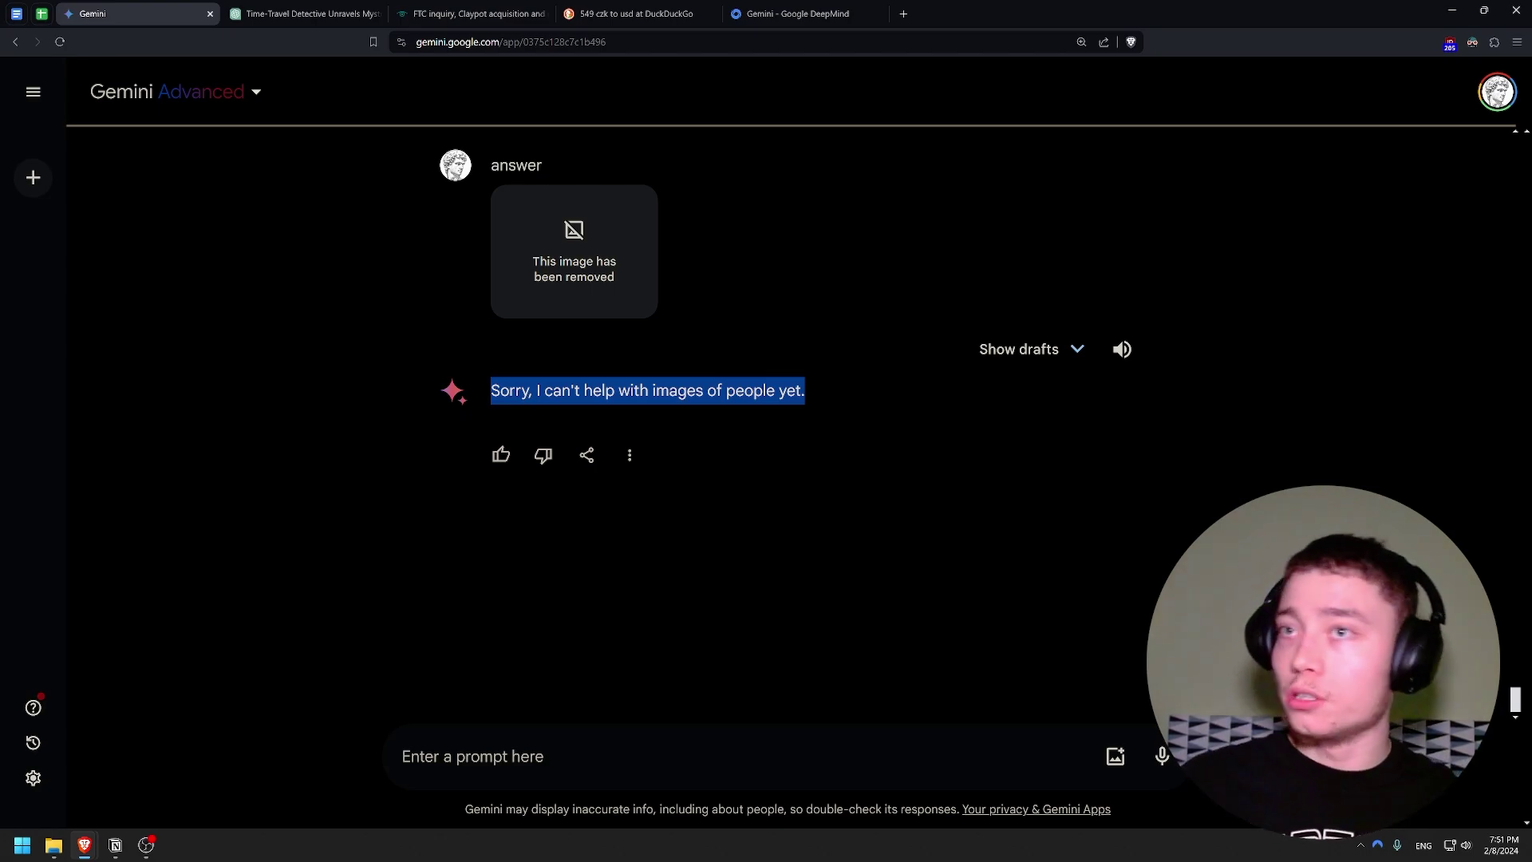
pyautogui.click(303, 16)
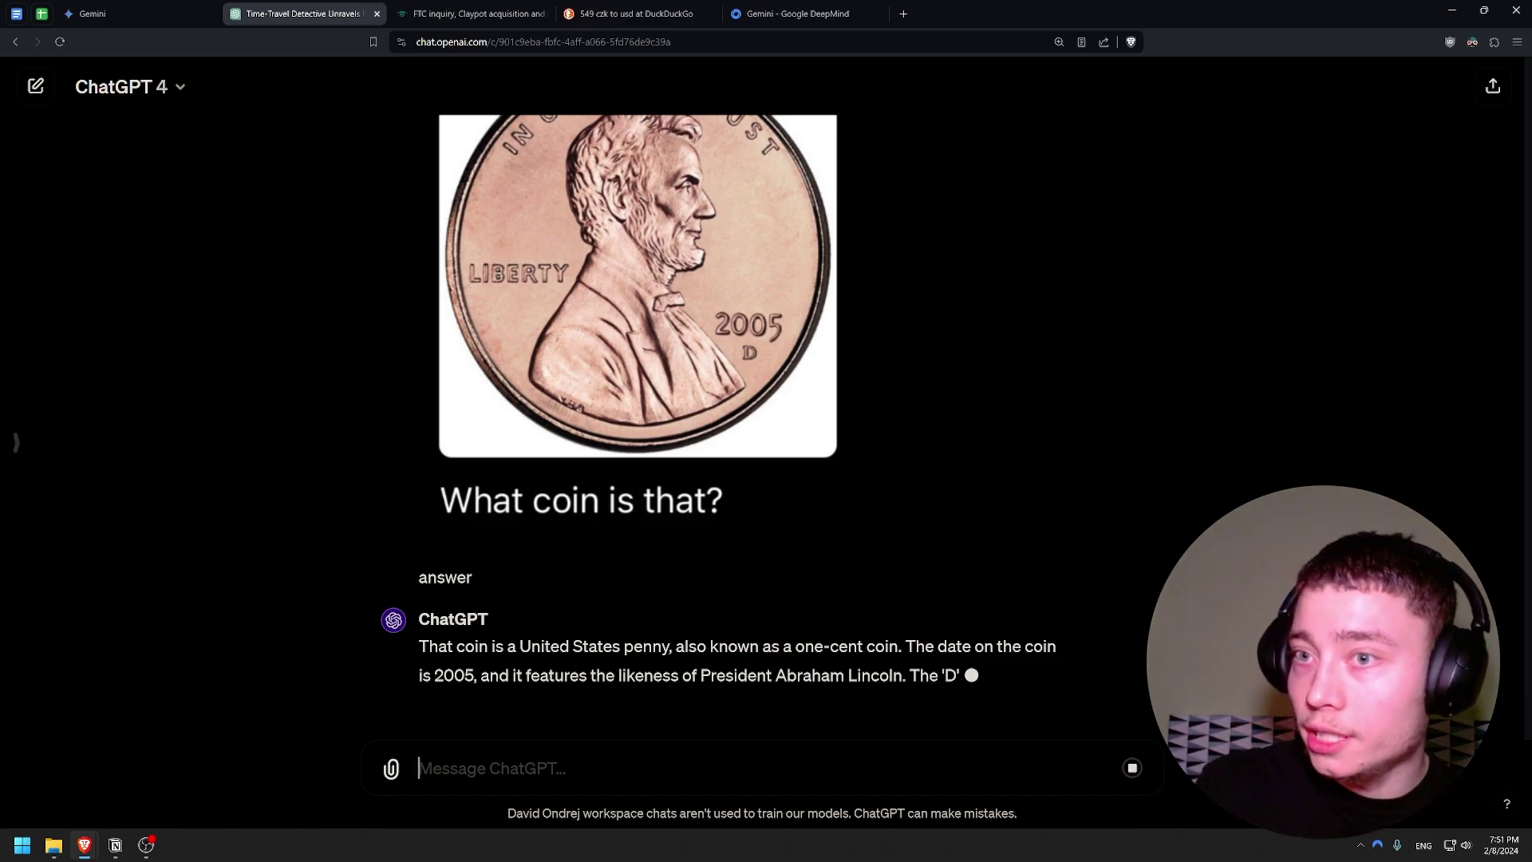
pyautogui.hotkey('ctrl', '1')
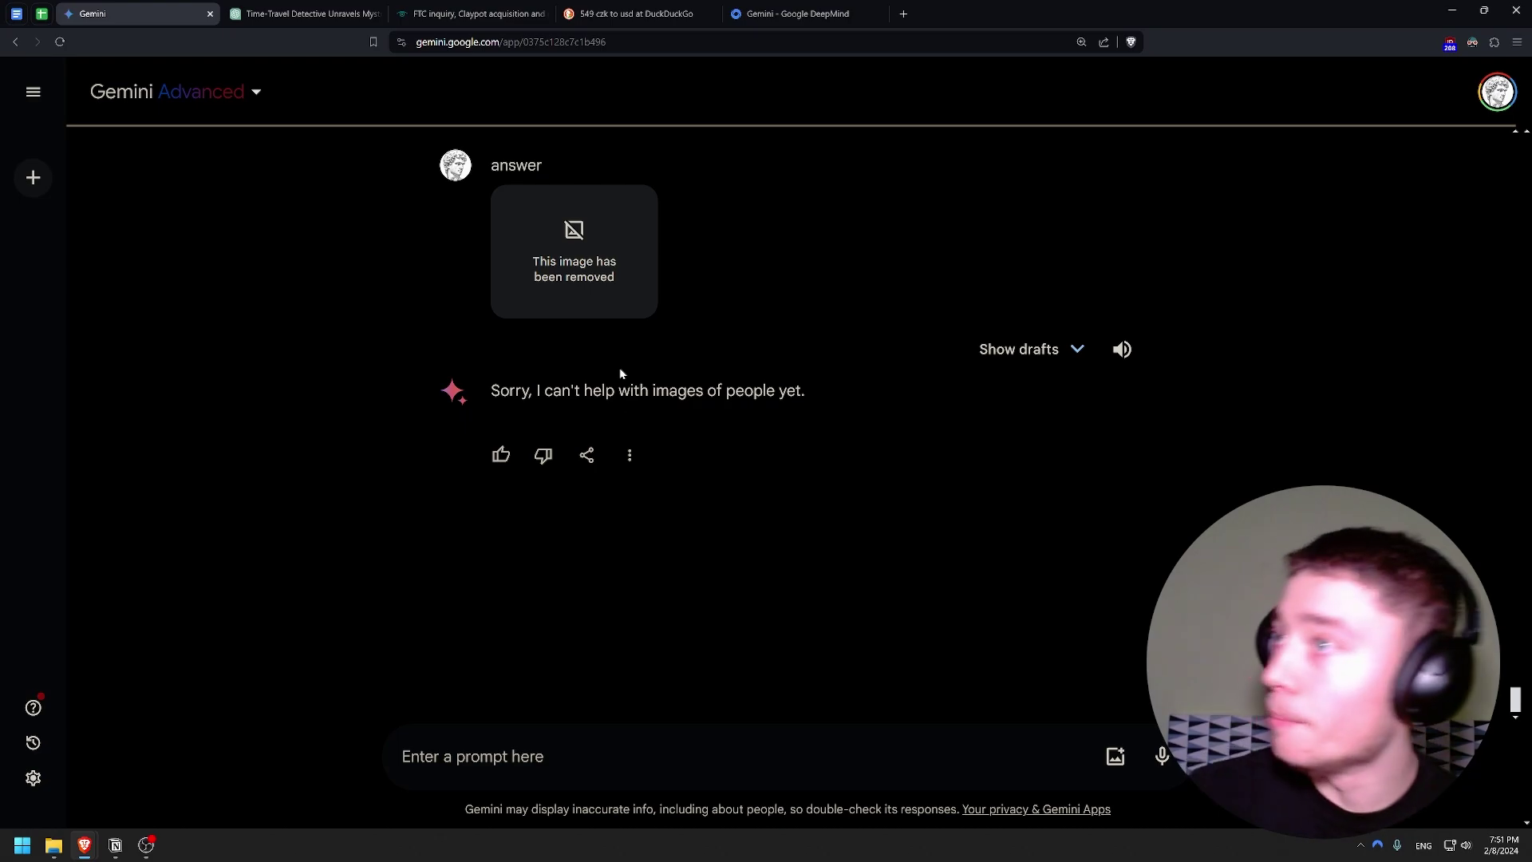
pyautogui.hotkey('ctrl', 'Tab')
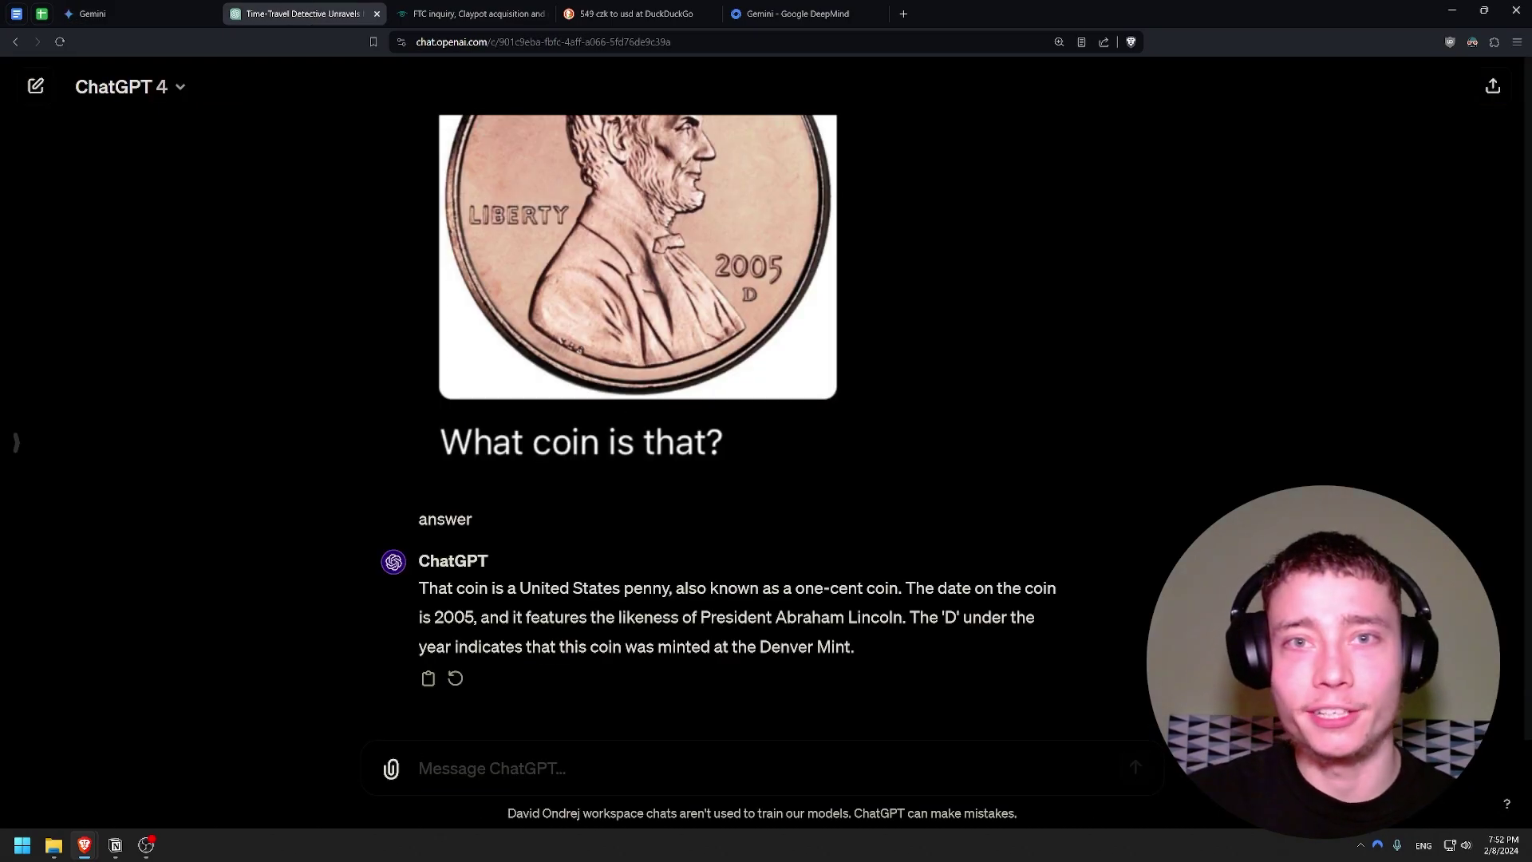